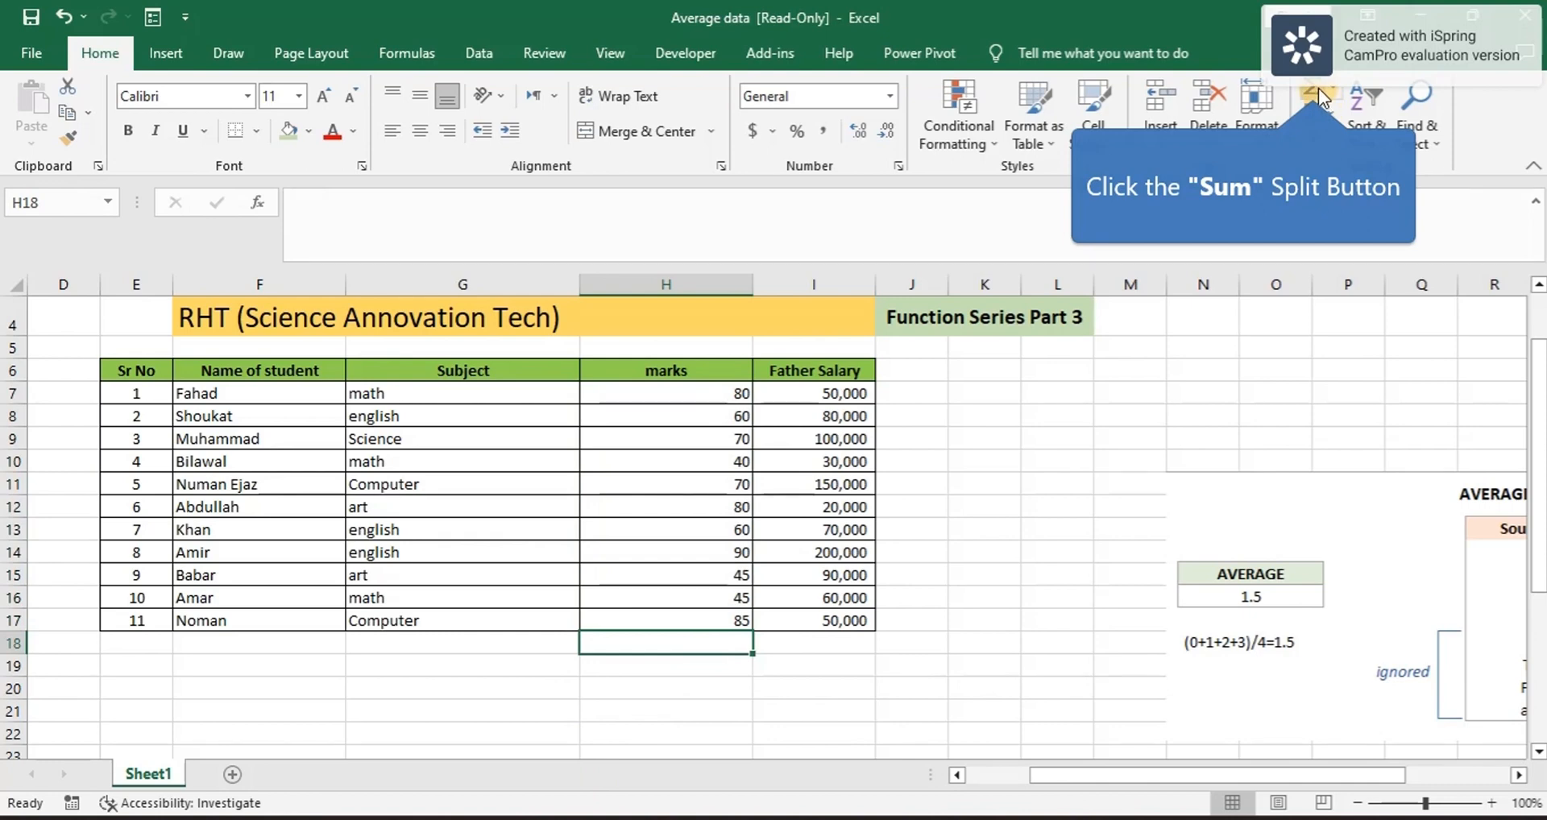
Step: Total the marks in H18 with AutoSum and calculate their average in I19 with the formula =H18/E17
left_click(1319, 89)
key("Return")
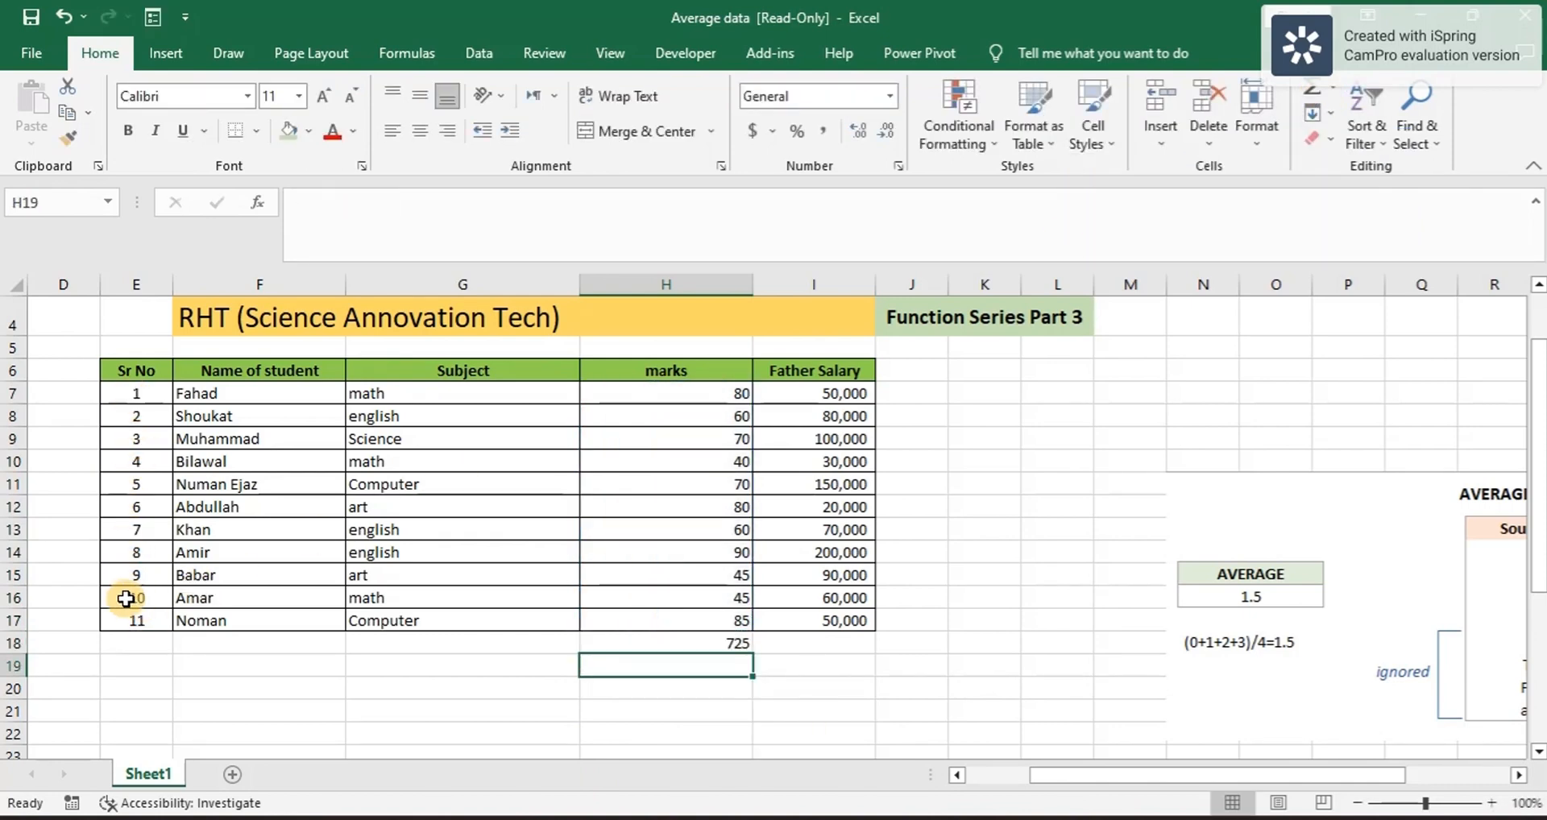
left_click(811, 669)
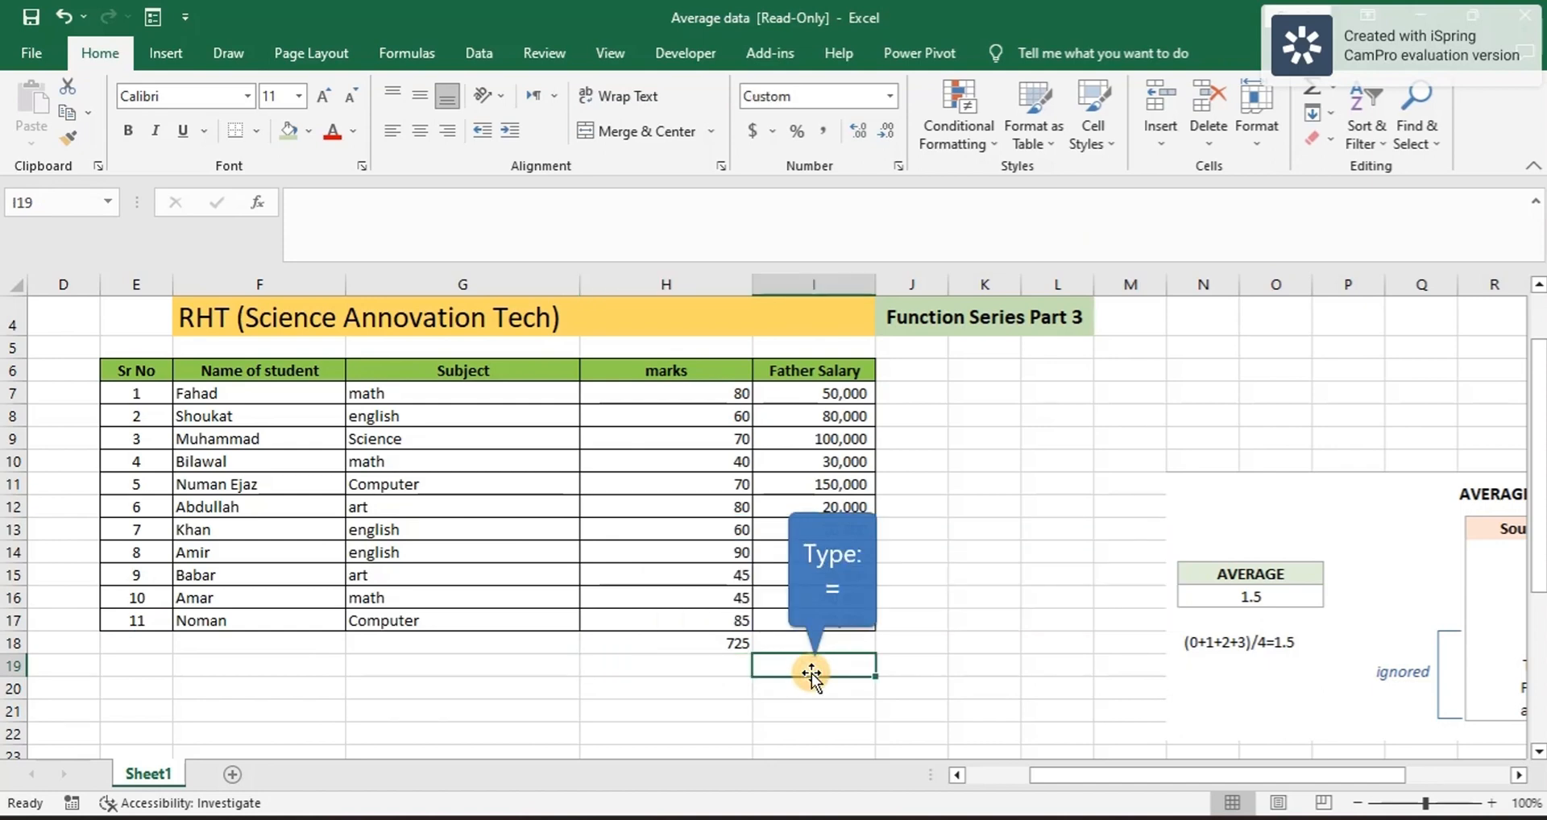
type("=")
left_click(723, 645)
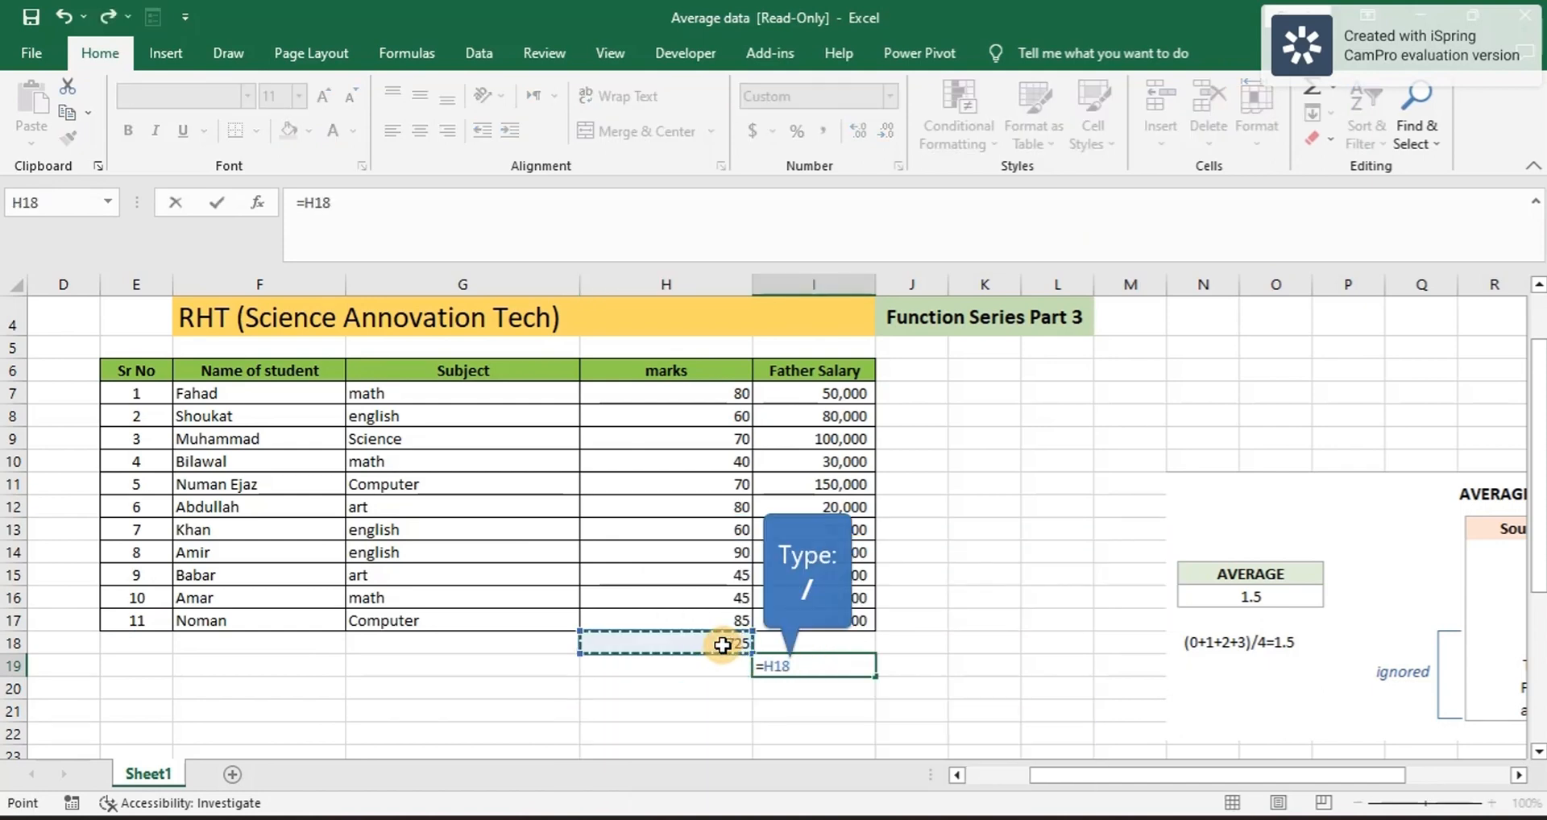
type("/")
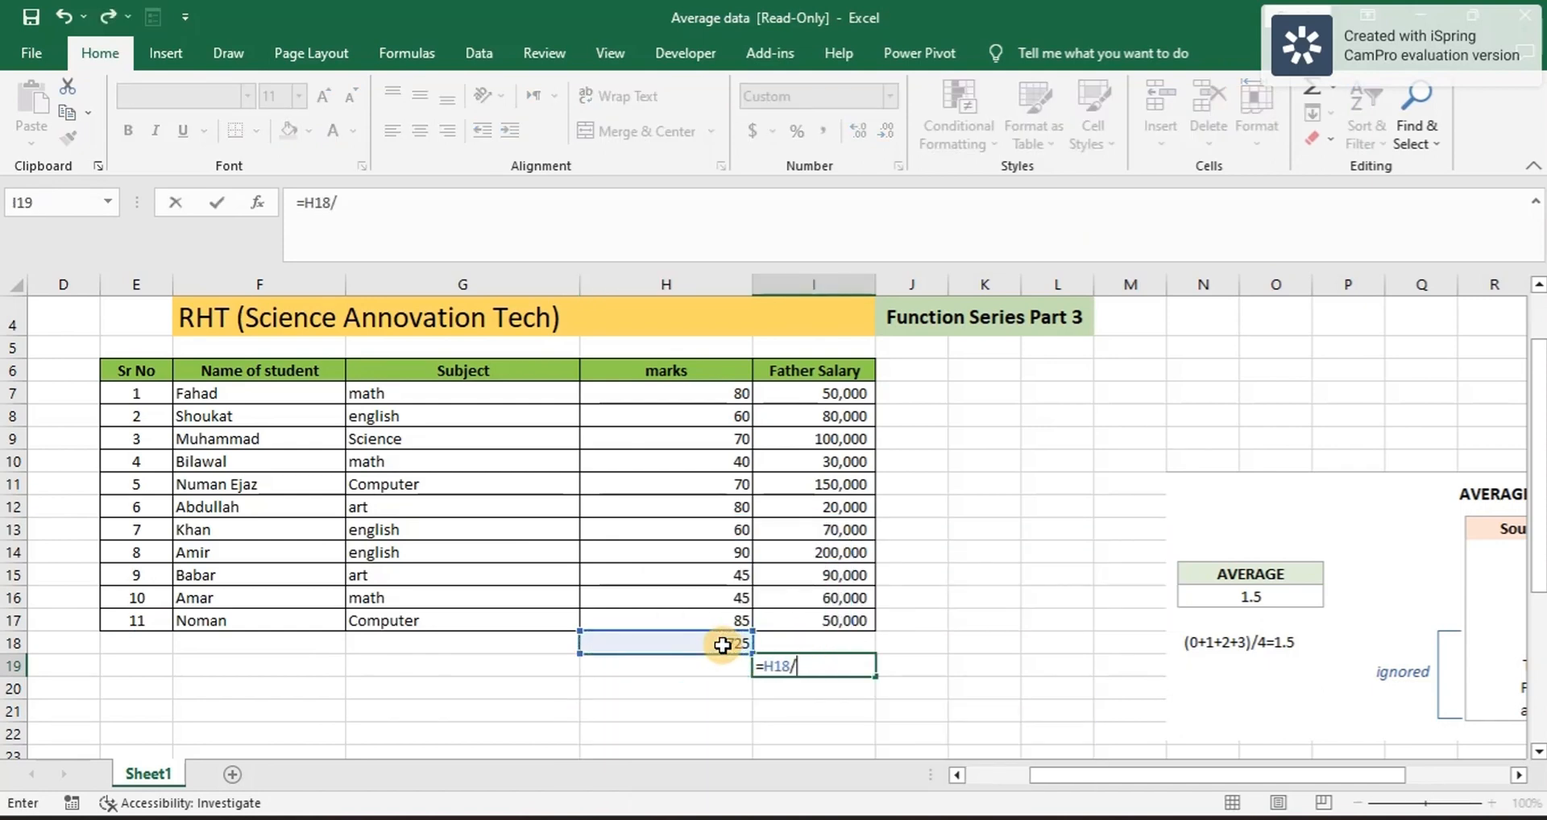
left_click(136, 617)
key("Return")
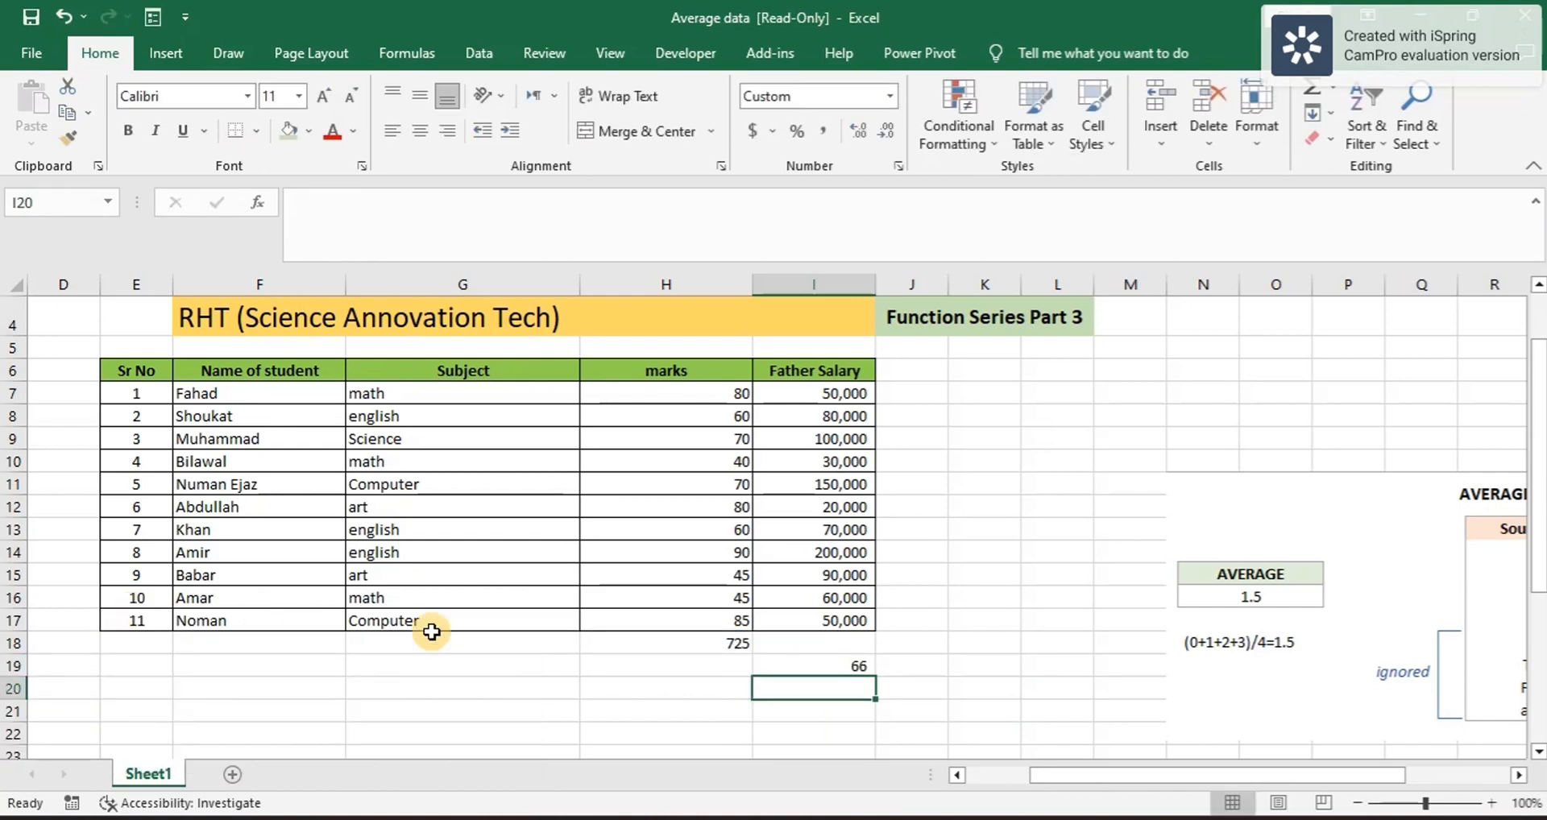
Step: Set the font size of the SUM(range)/COUNT(range) text in row 24 to 18
scroll(719, 622, "down", 2)
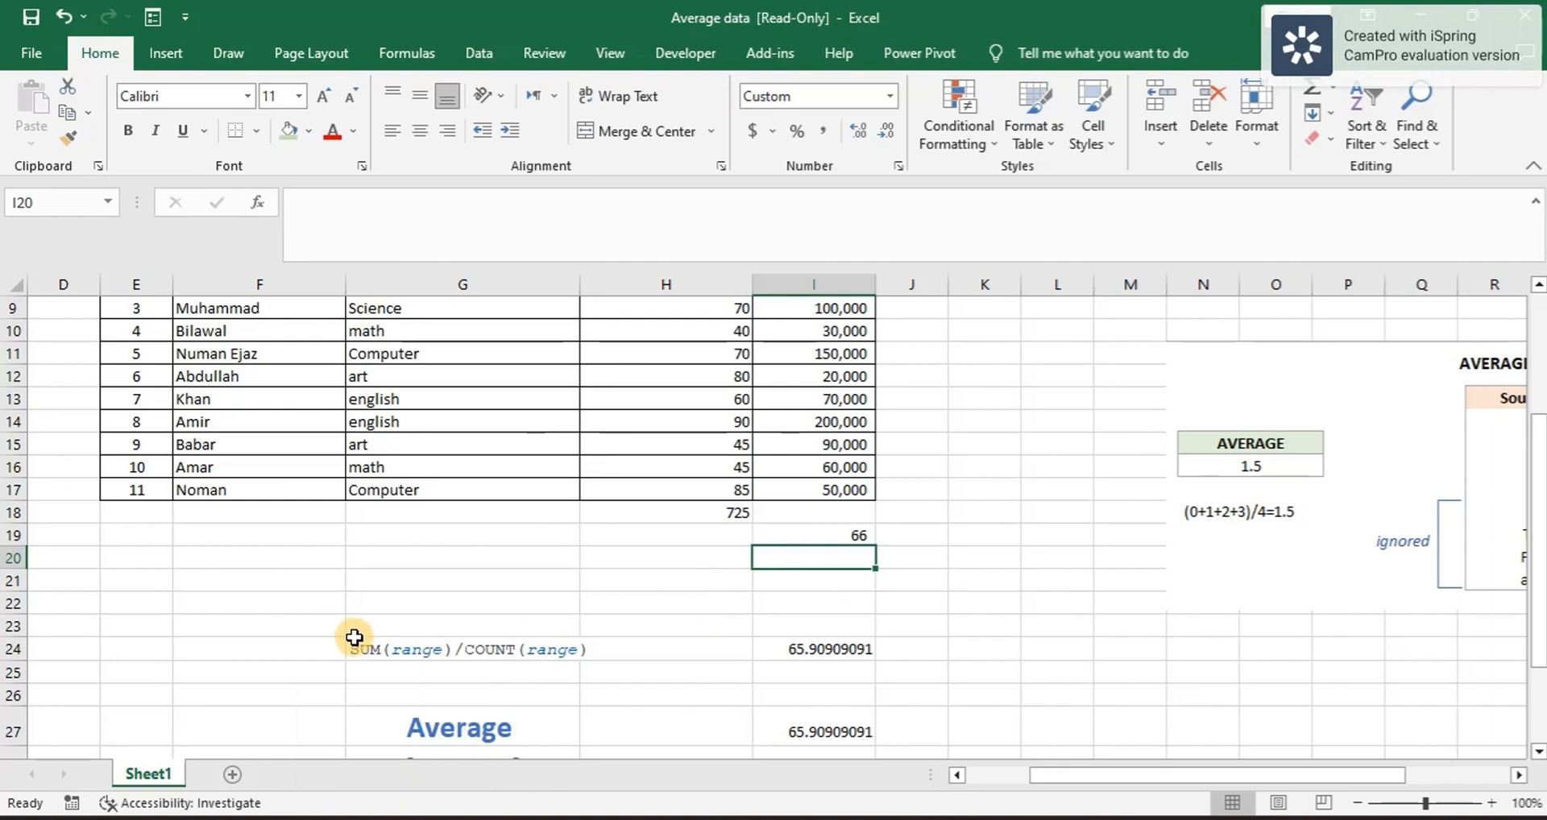
left_click_drag(352, 645, 673, 650)
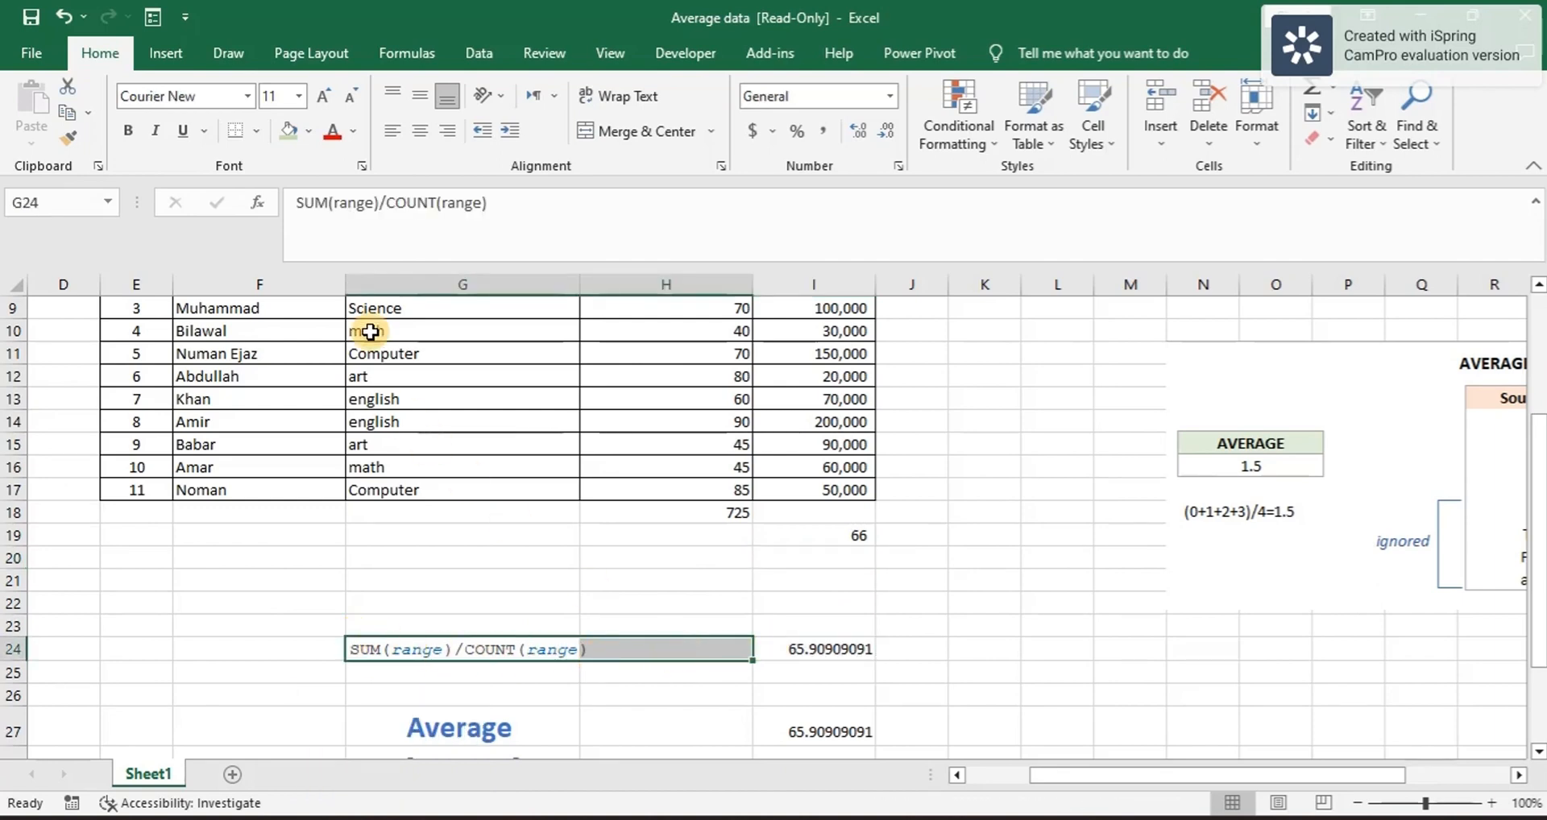
left_click(299, 97)
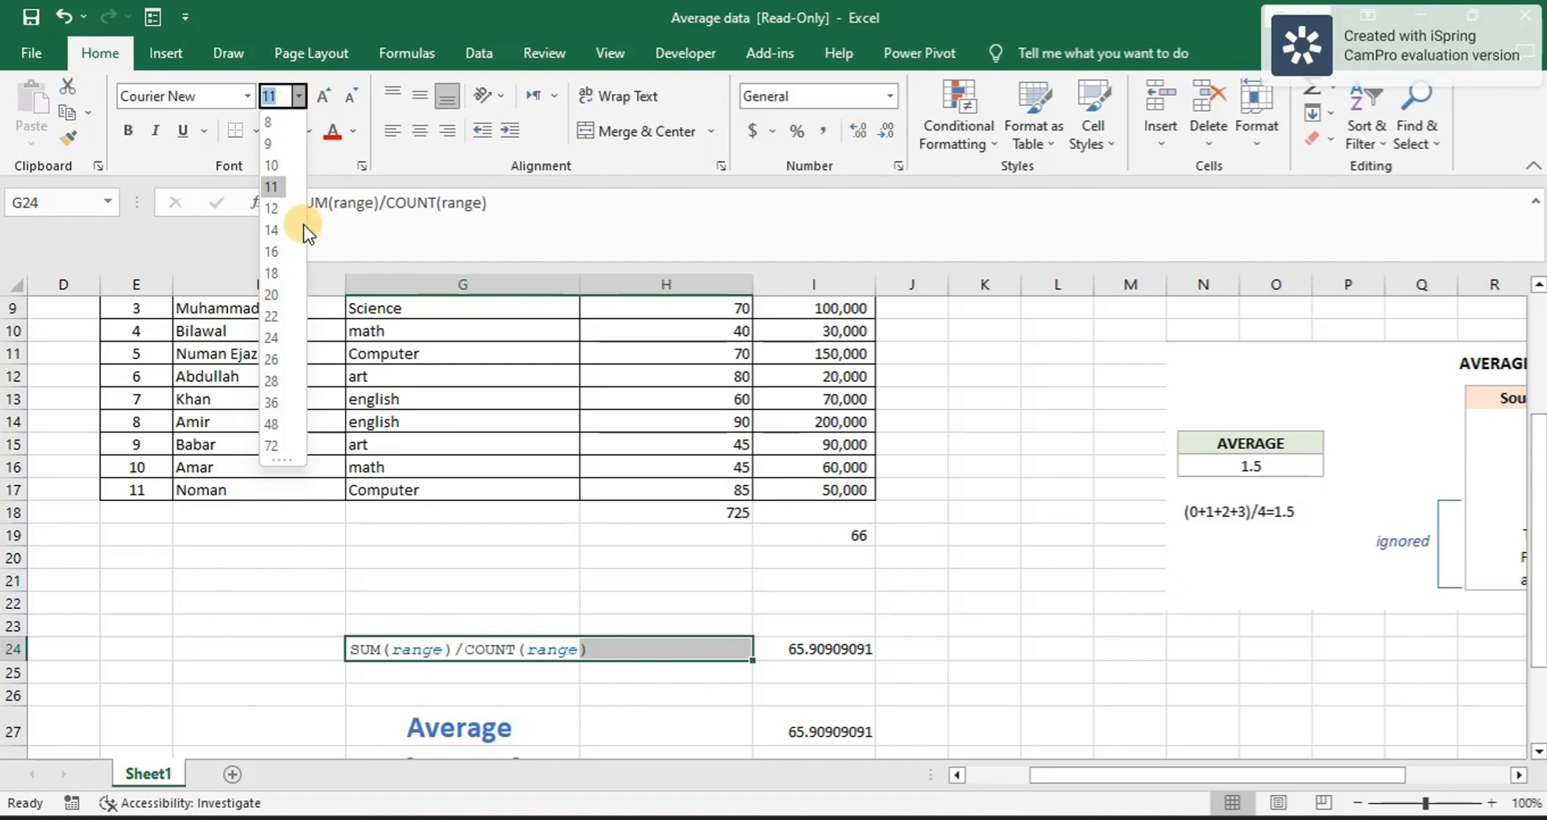
left_click(279, 278)
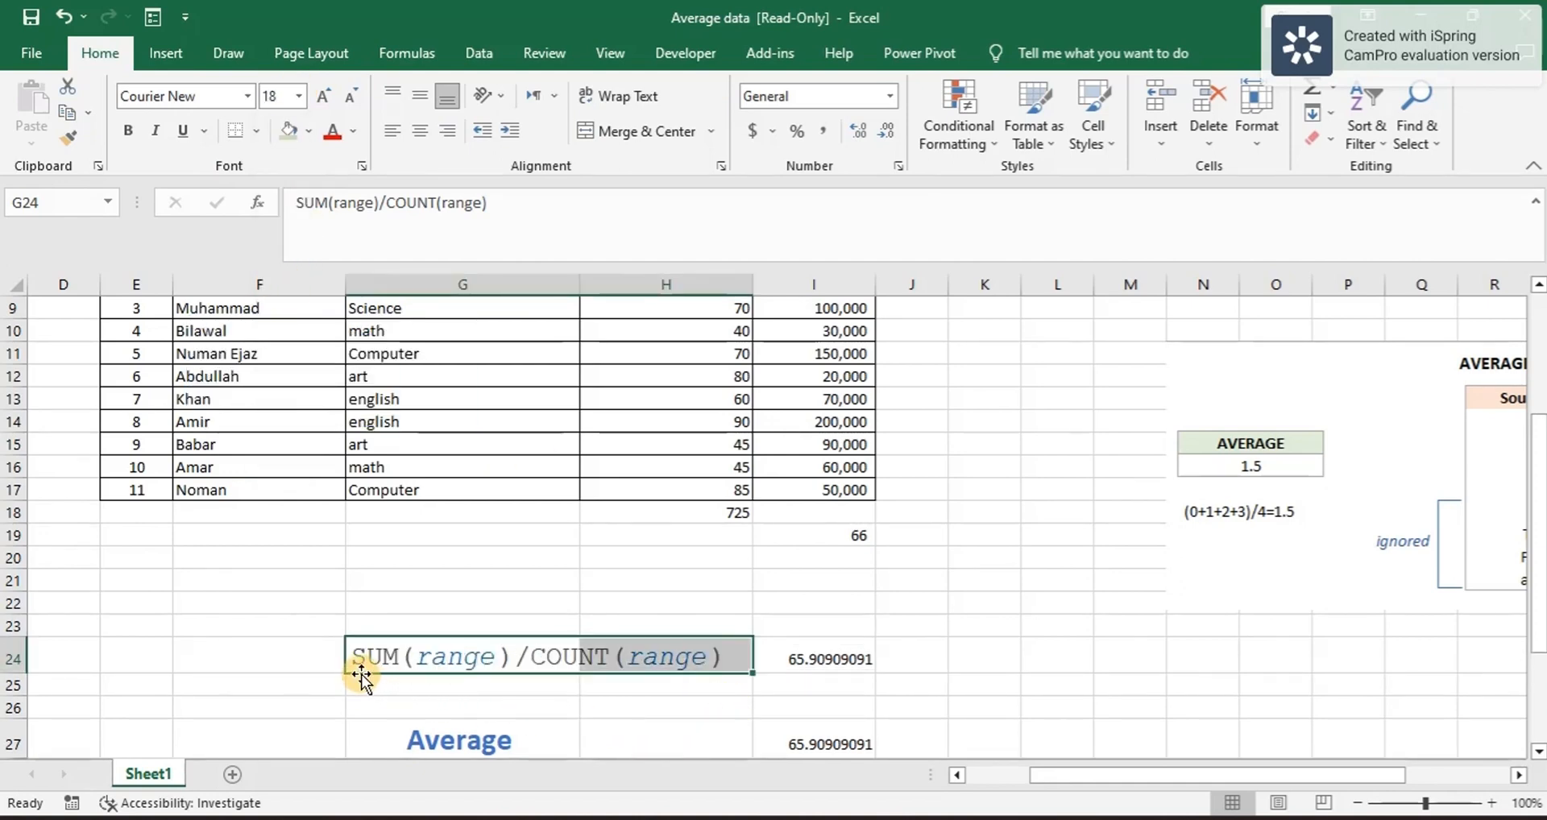
Step: Review the SUM formula in H18 and the marks it covers against the SUM(range)/COUNT(range) expression in row 24
left_click(764, 498)
double_click(718, 509)
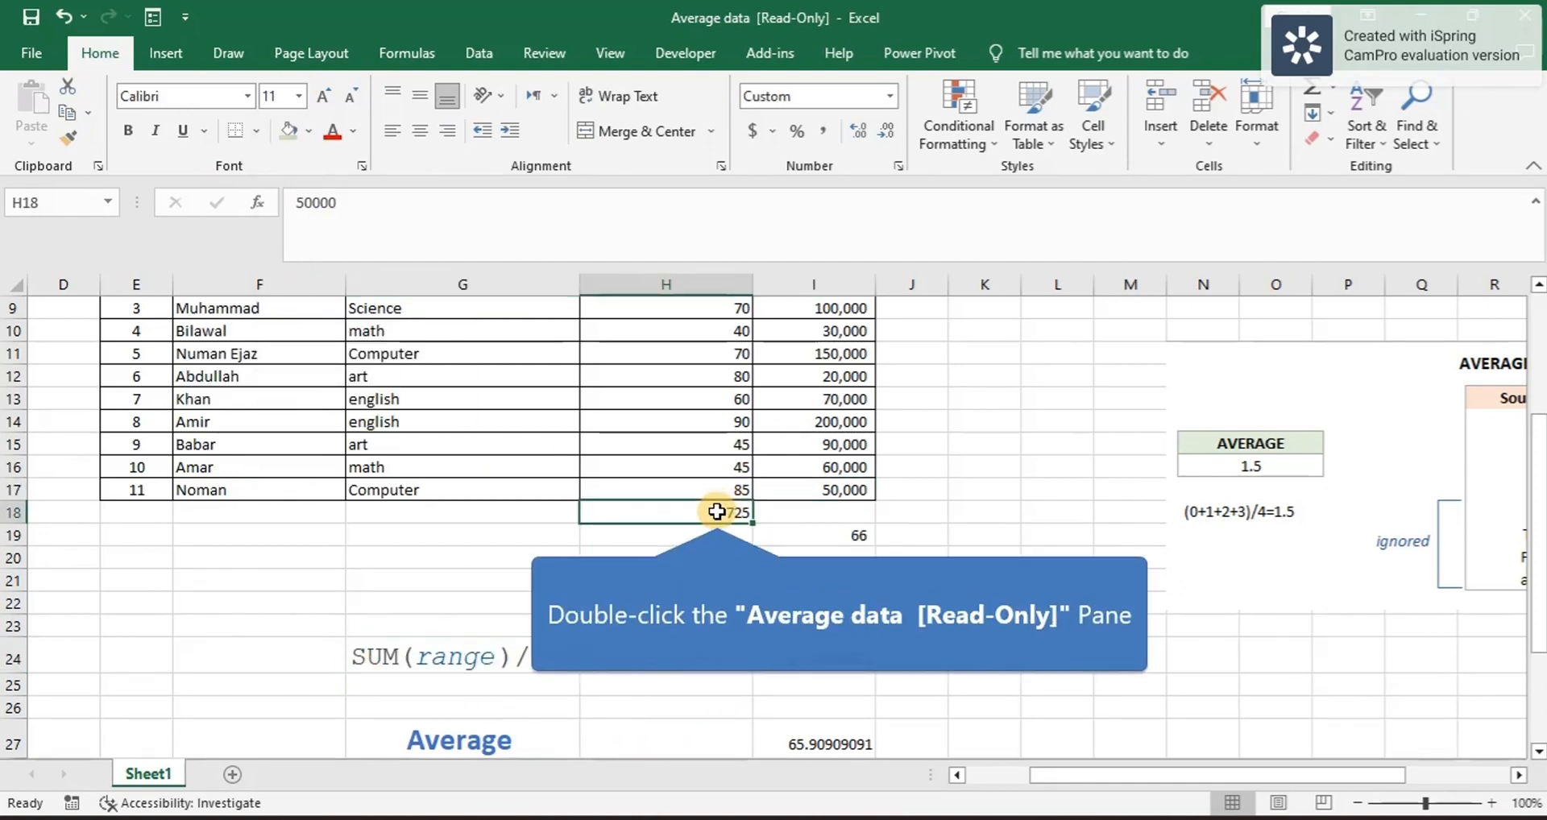
scroll(718, 512, "up", 2)
key("Return")
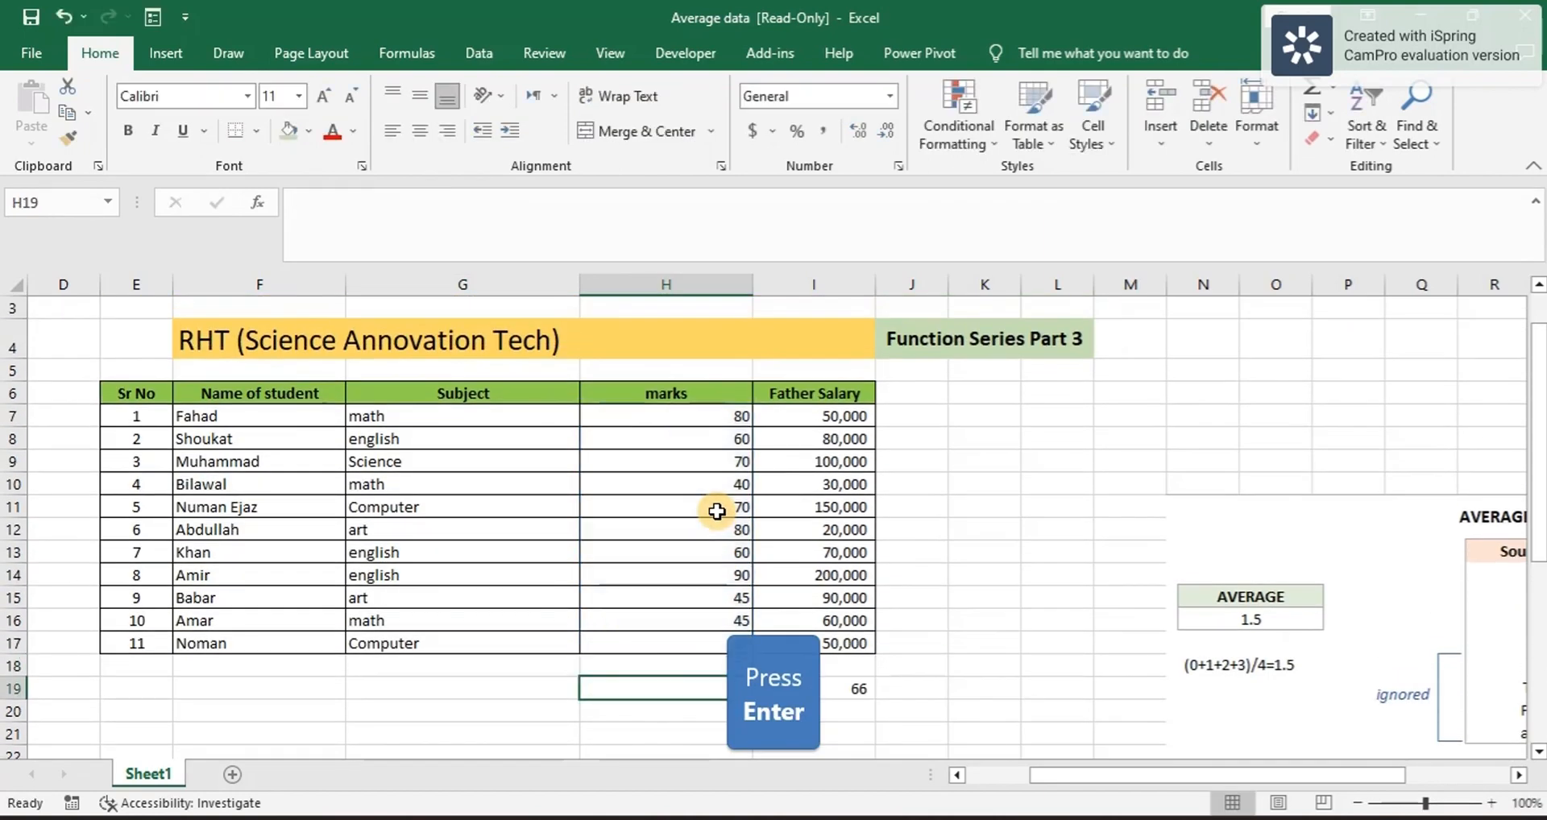
scroll(717, 511, "down", 2)
scroll(718, 511, "down", 1)
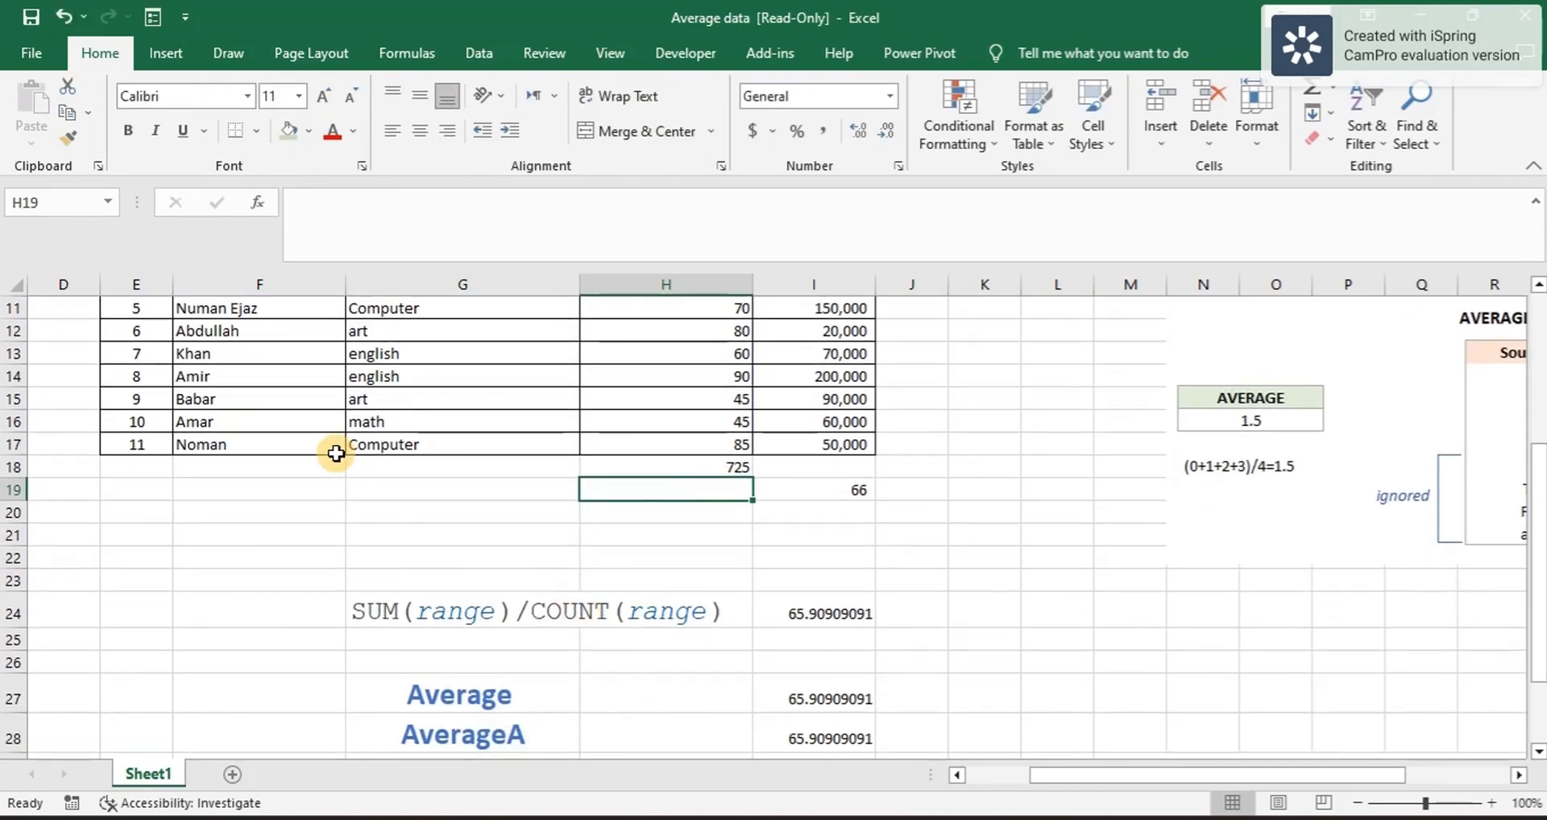
scroll(336, 454, "up", 1)
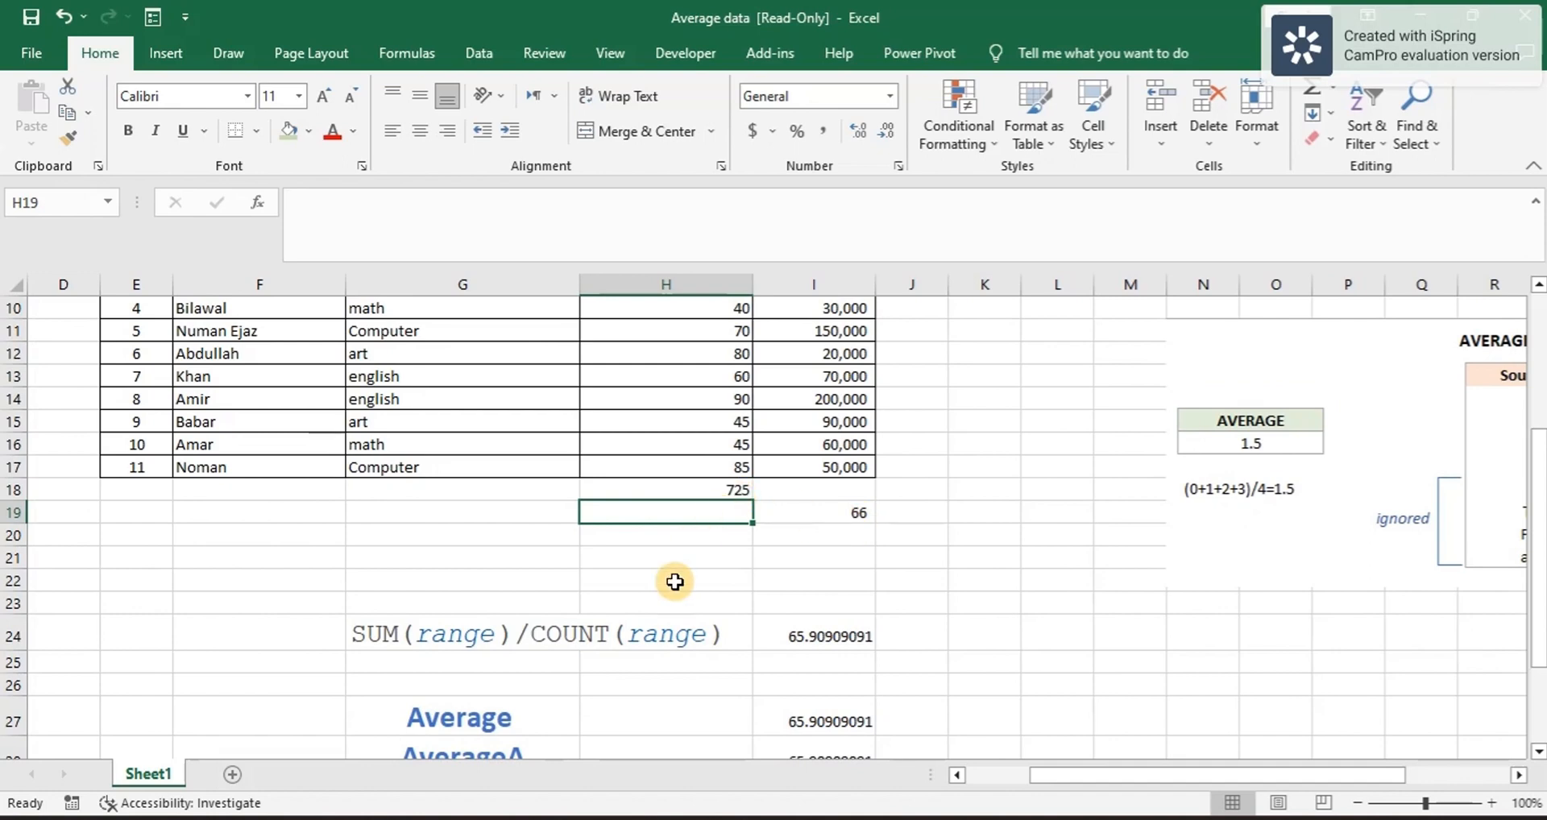
scroll(708, 442, "up", 1)
scroll(712, 444, "down", 1)
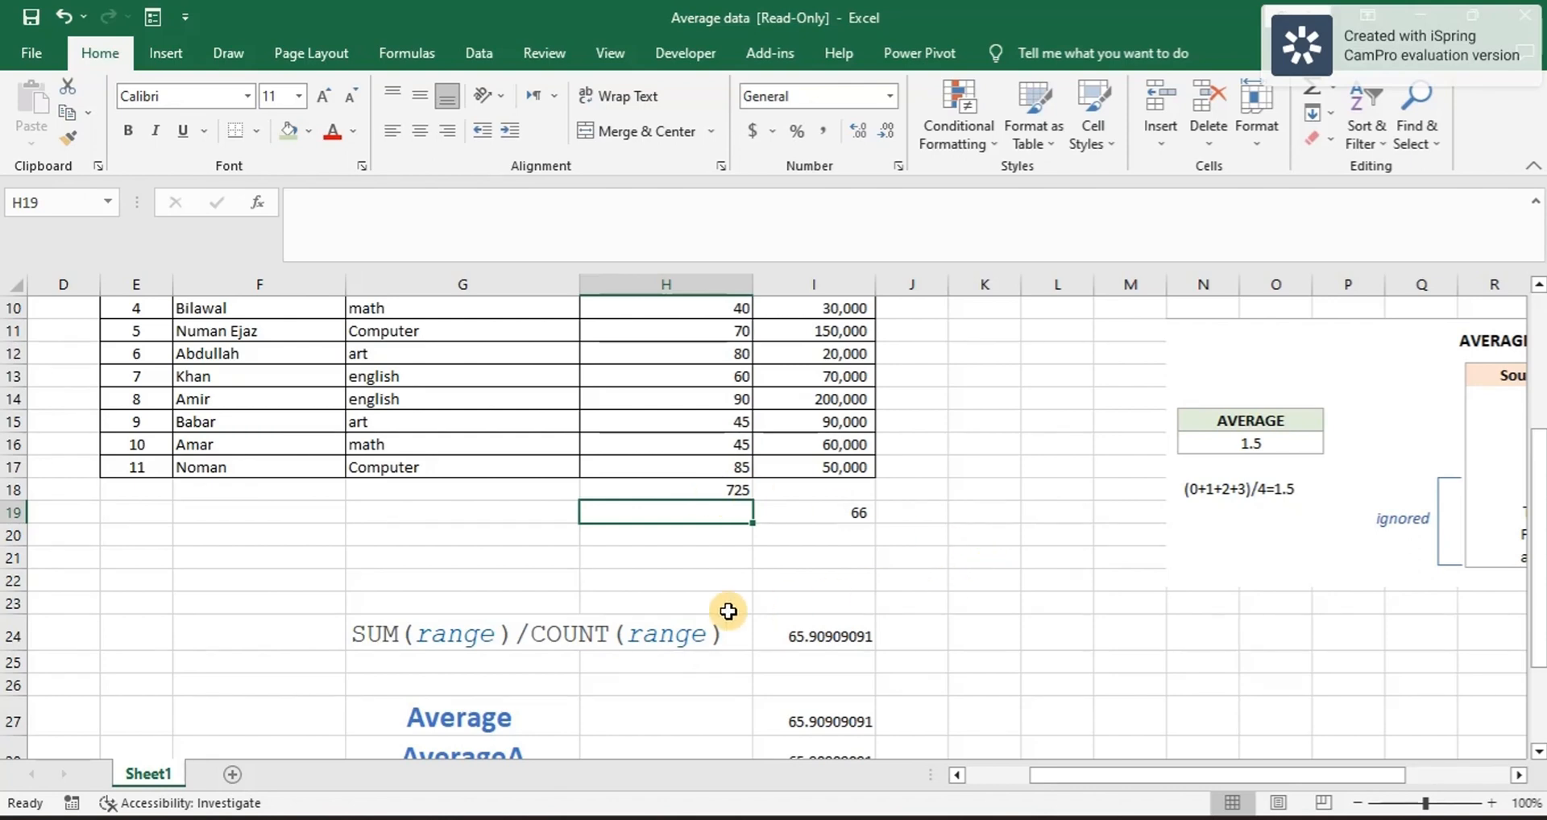
left_click(726, 488)
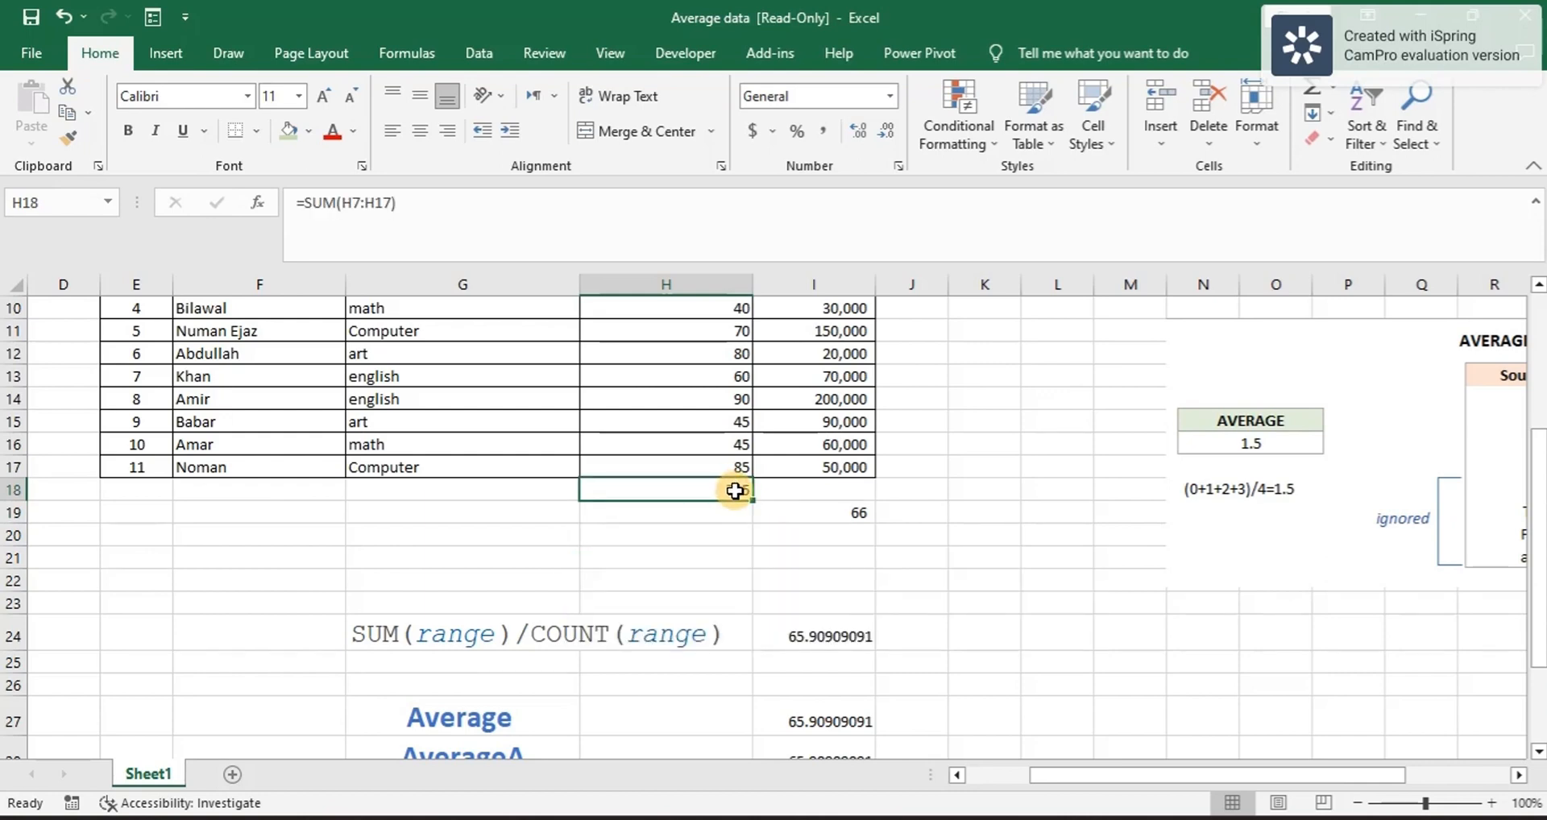
Step: Re-enter the average of the marks in I27, beside the Average label, as =AVERAGE(H7:H17)
scroll(598, 657, "down", 1)
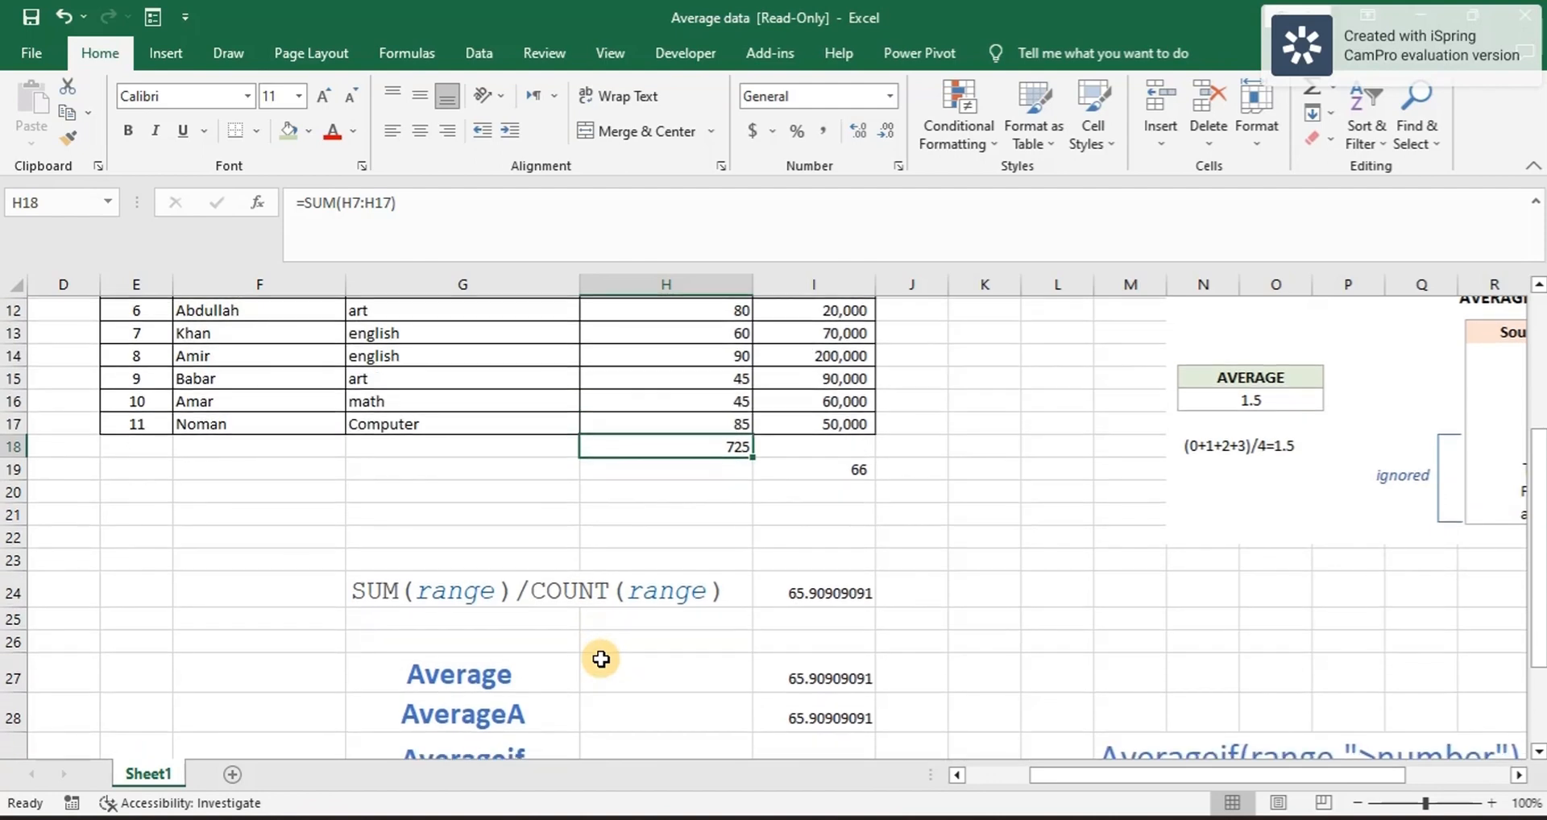
scroll(601, 659, "down", 1)
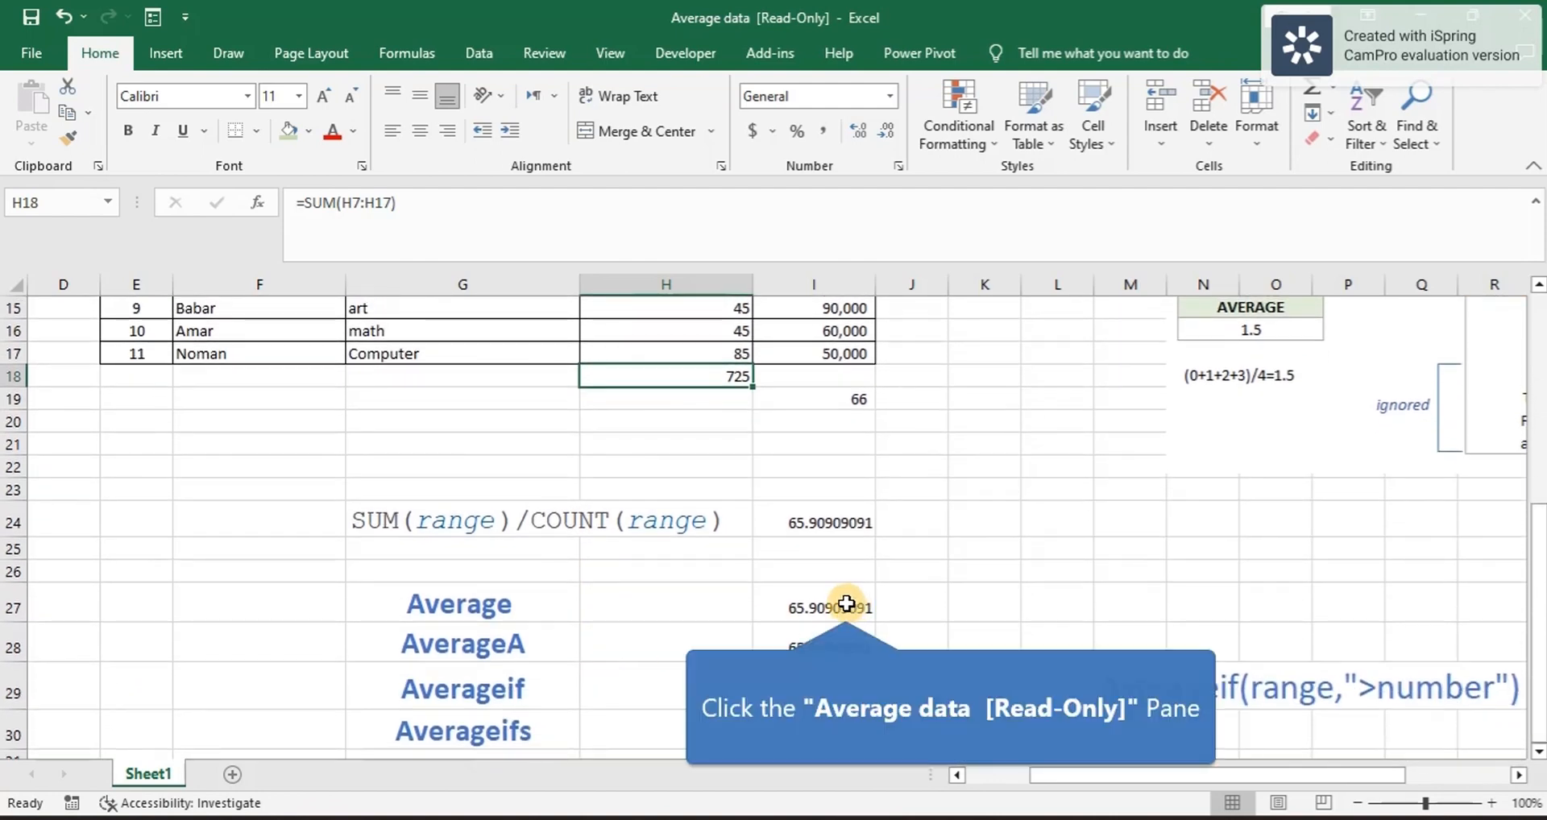
left_click(846, 604)
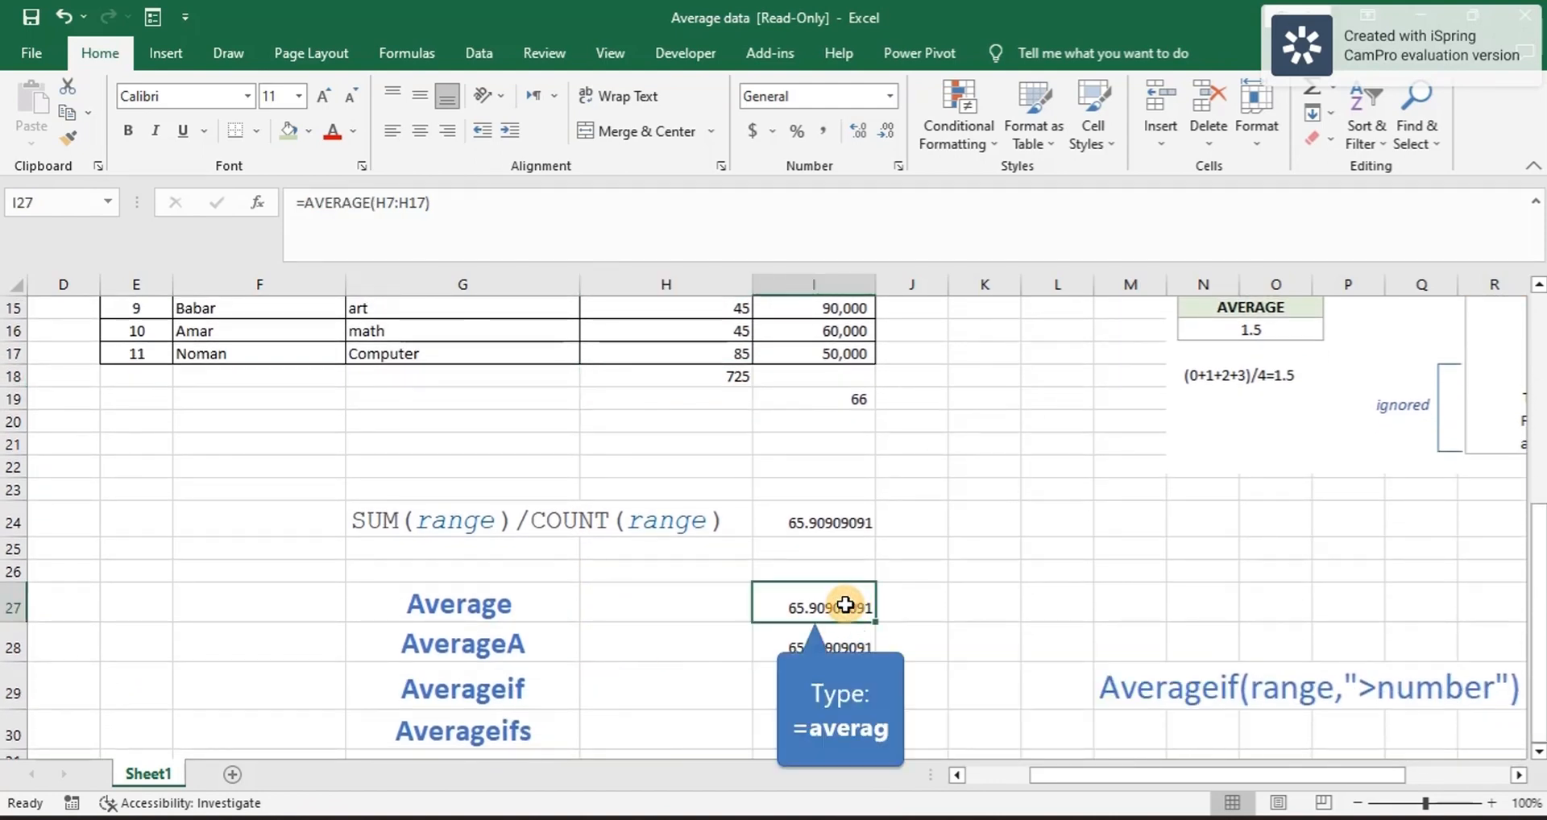
type("=")
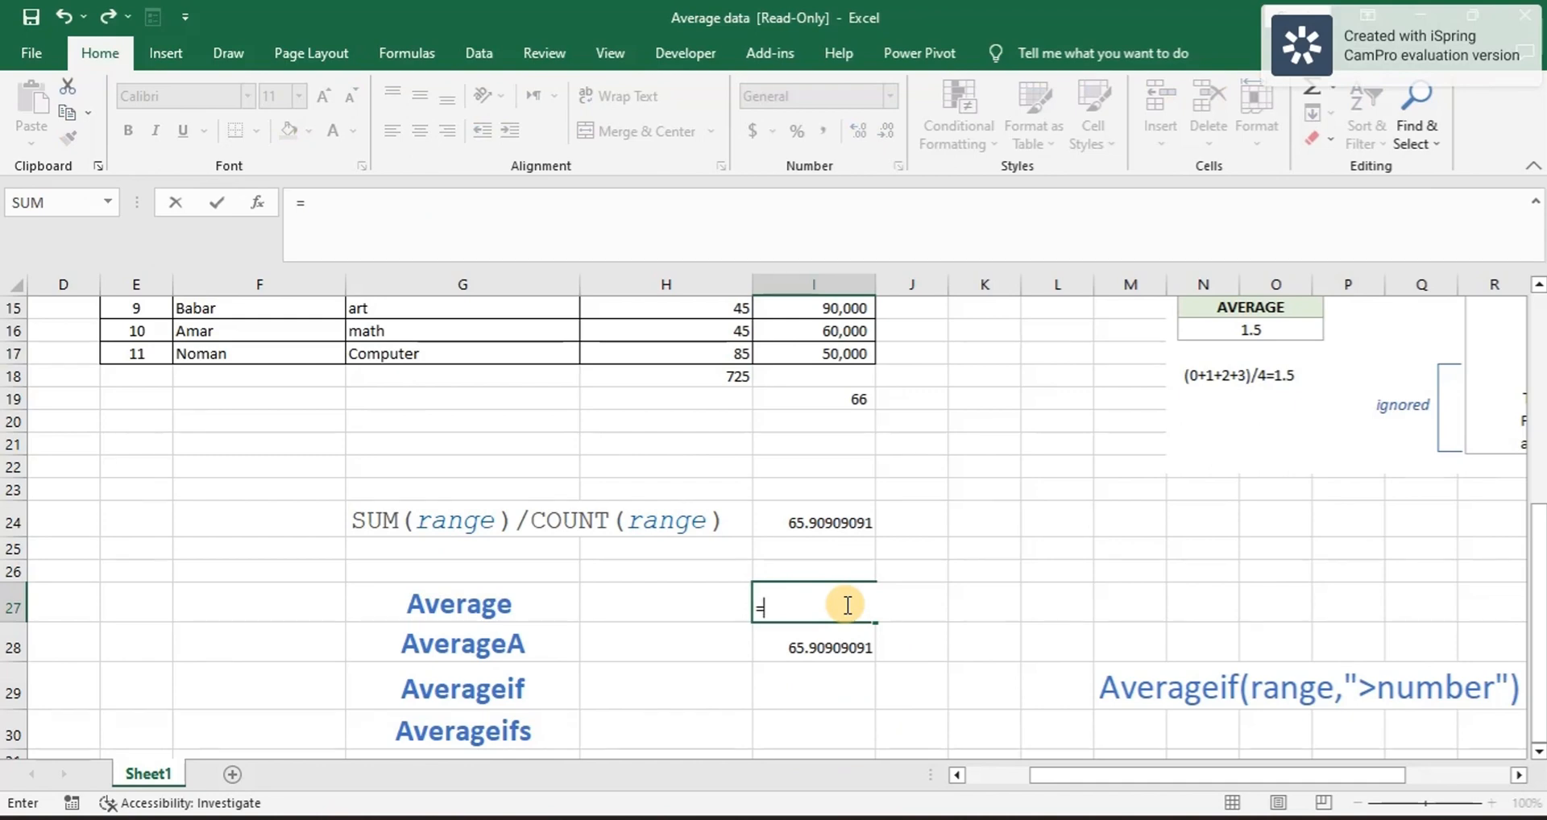
type("averag")
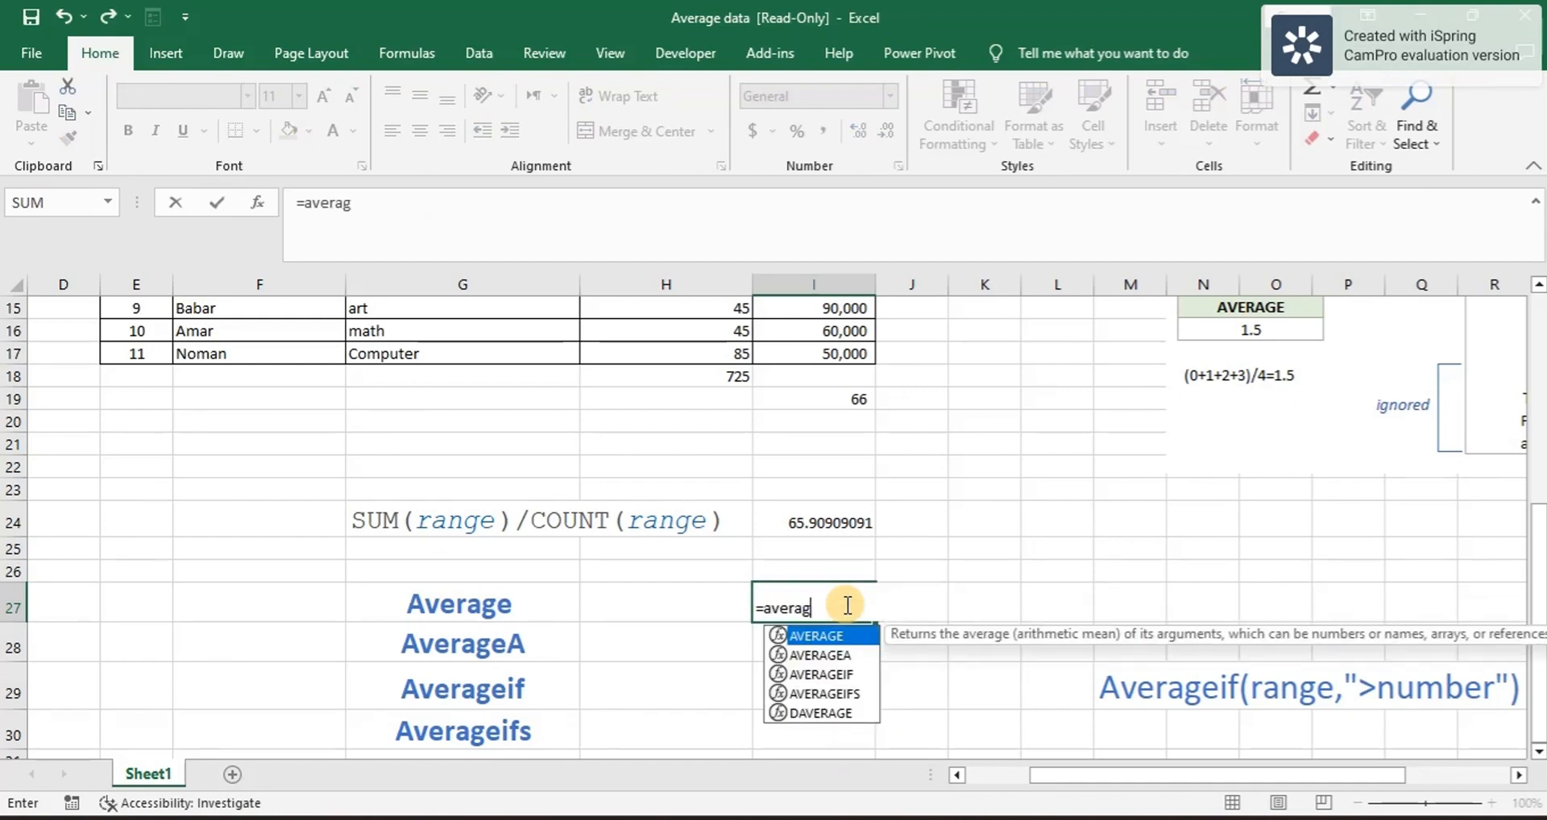
double_click(806, 637)
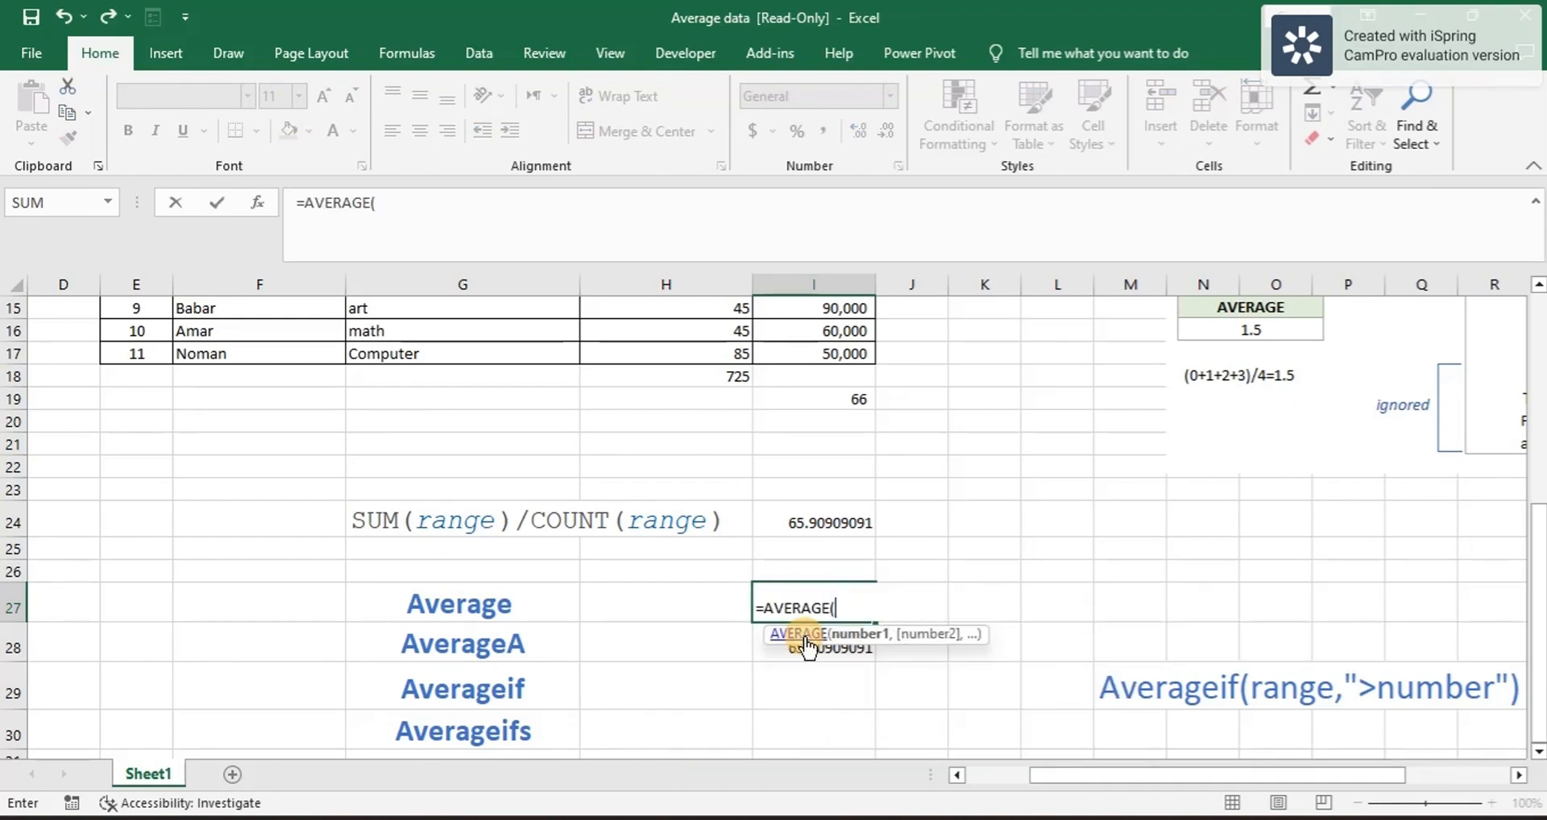
scroll(806, 645, "up", 3)
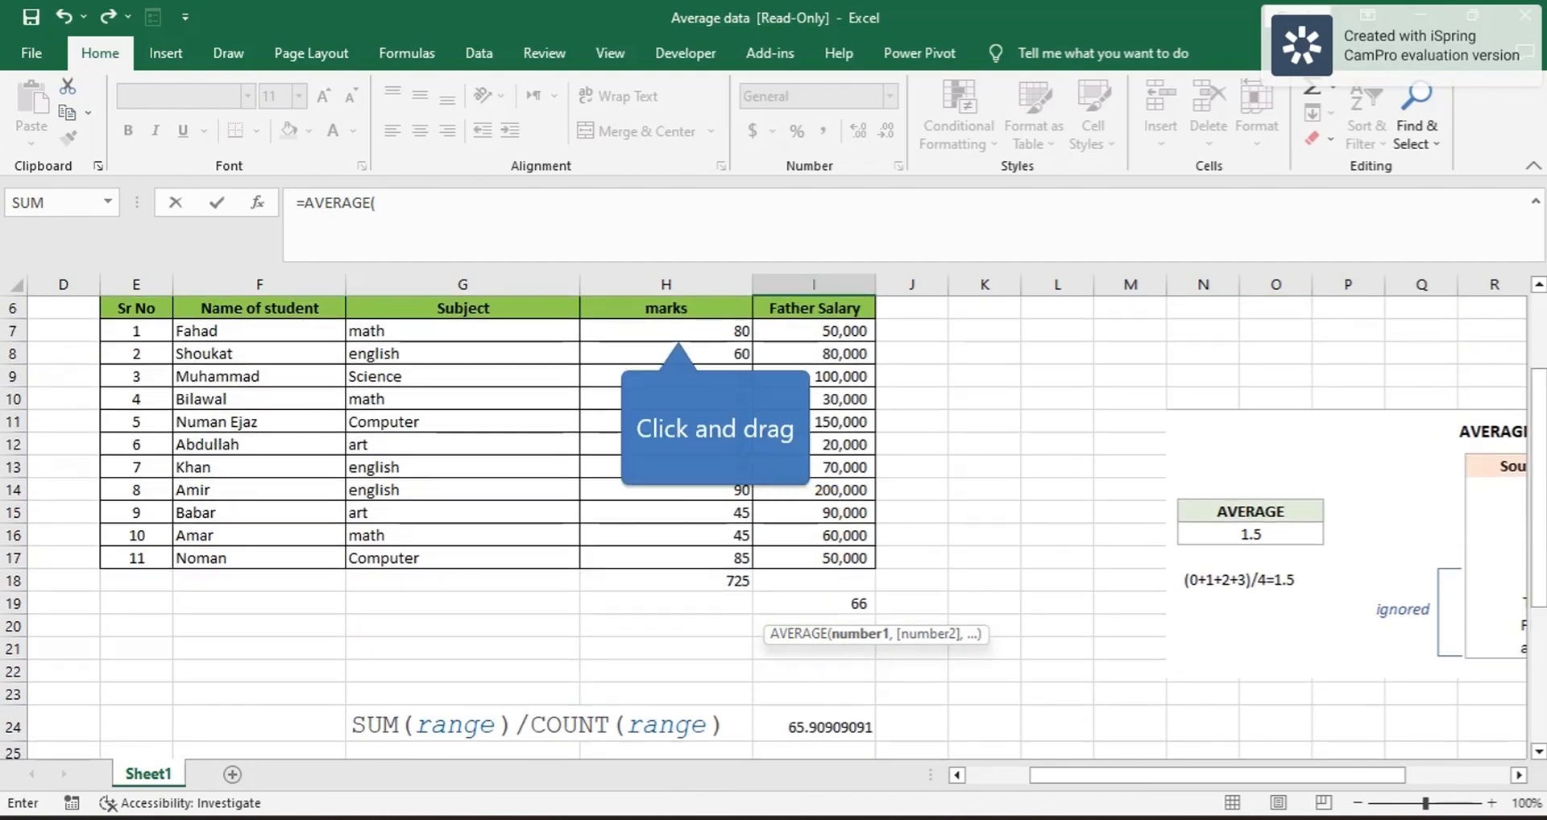
left_click_drag(677, 327, 709, 556)
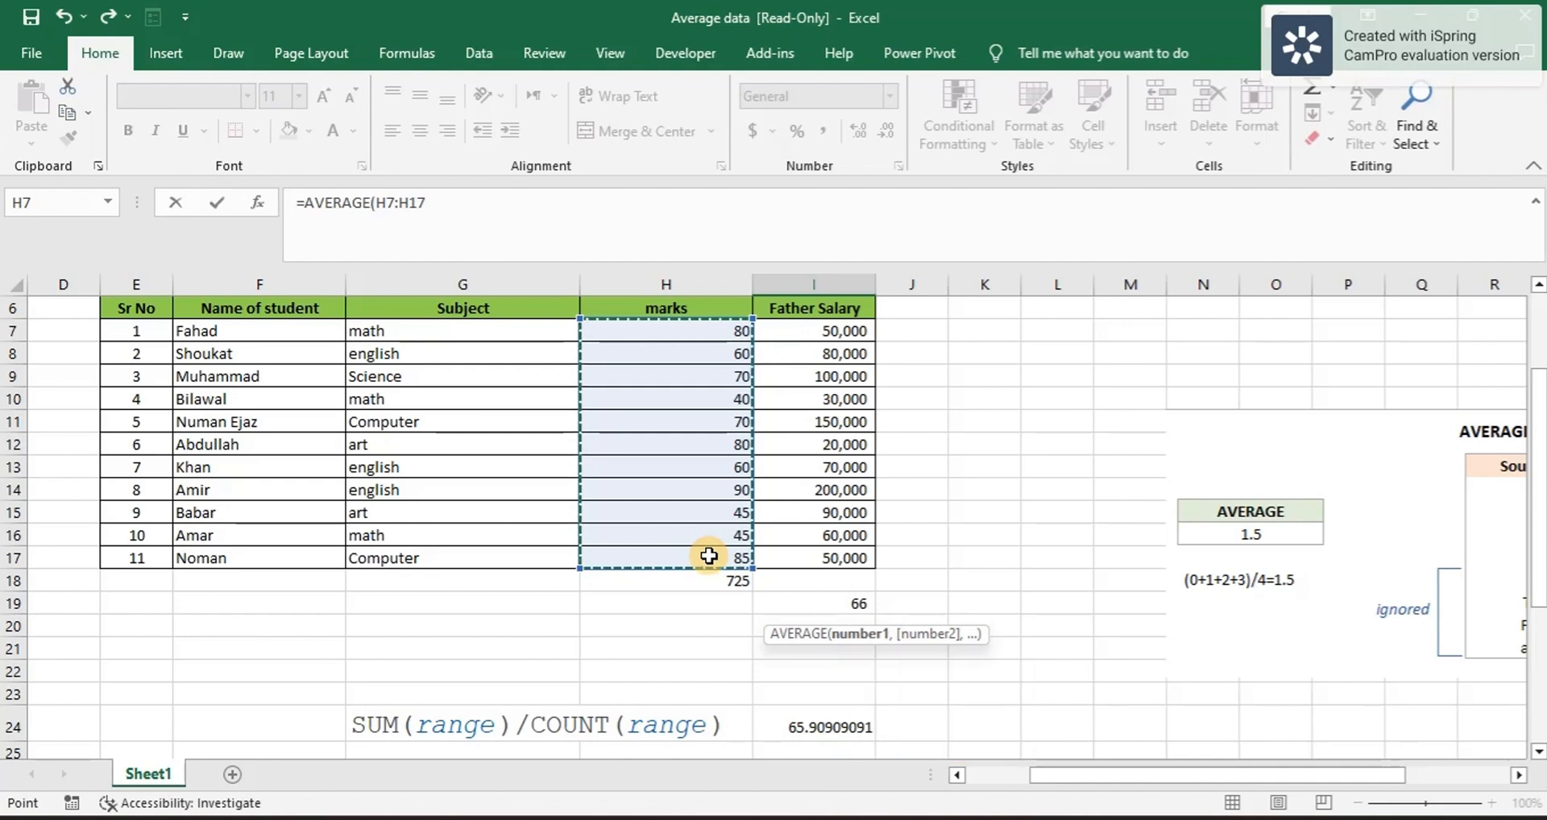
type(")")
key("Return")
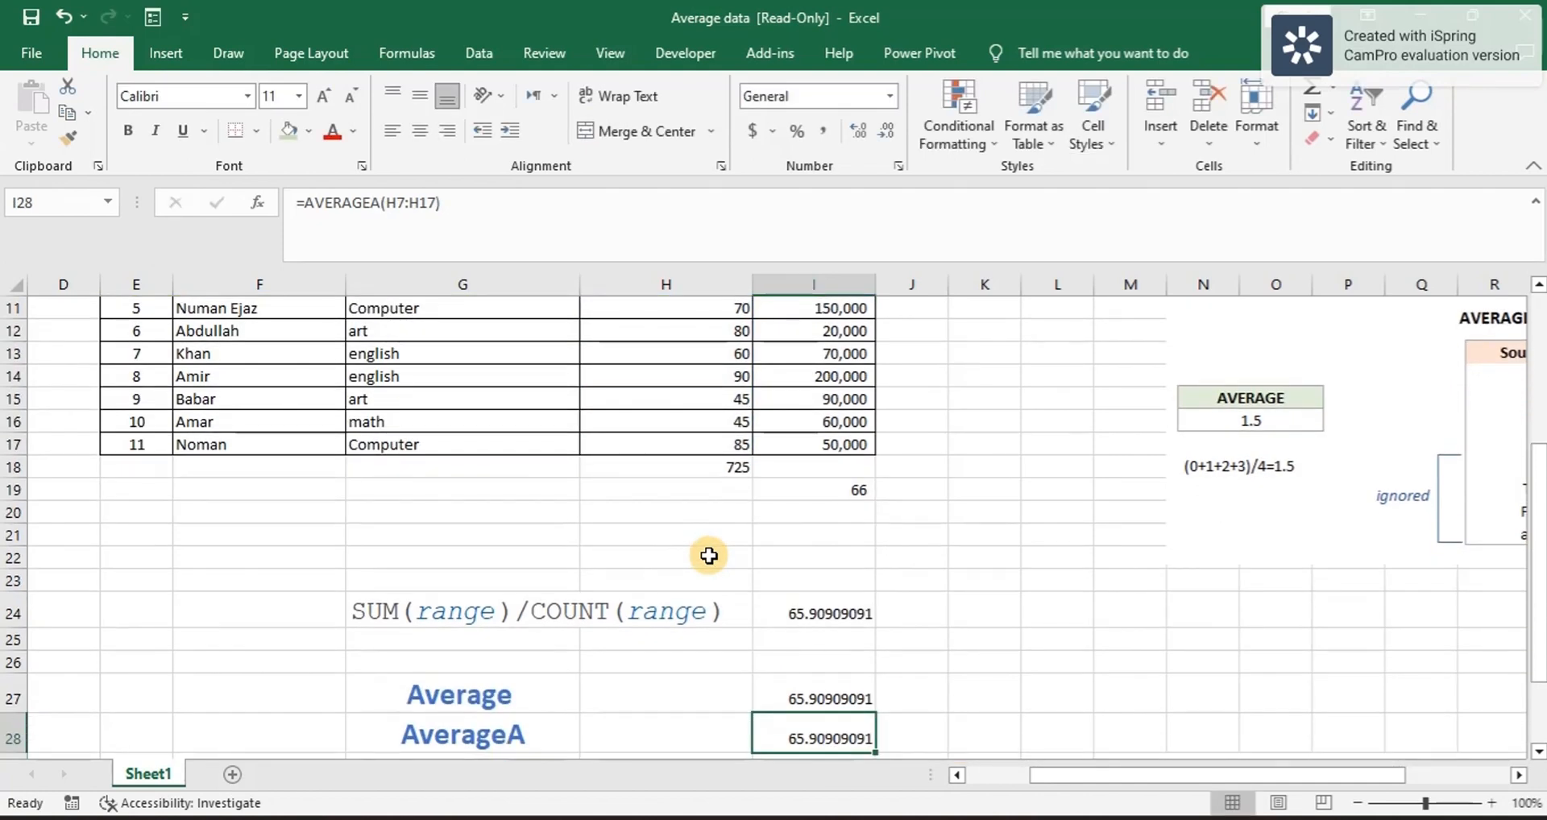
Step: Inspect the cell references used by the AVERAGE formula in I27, the SUM formula in H18 and the division in I19
double_click(821, 703)
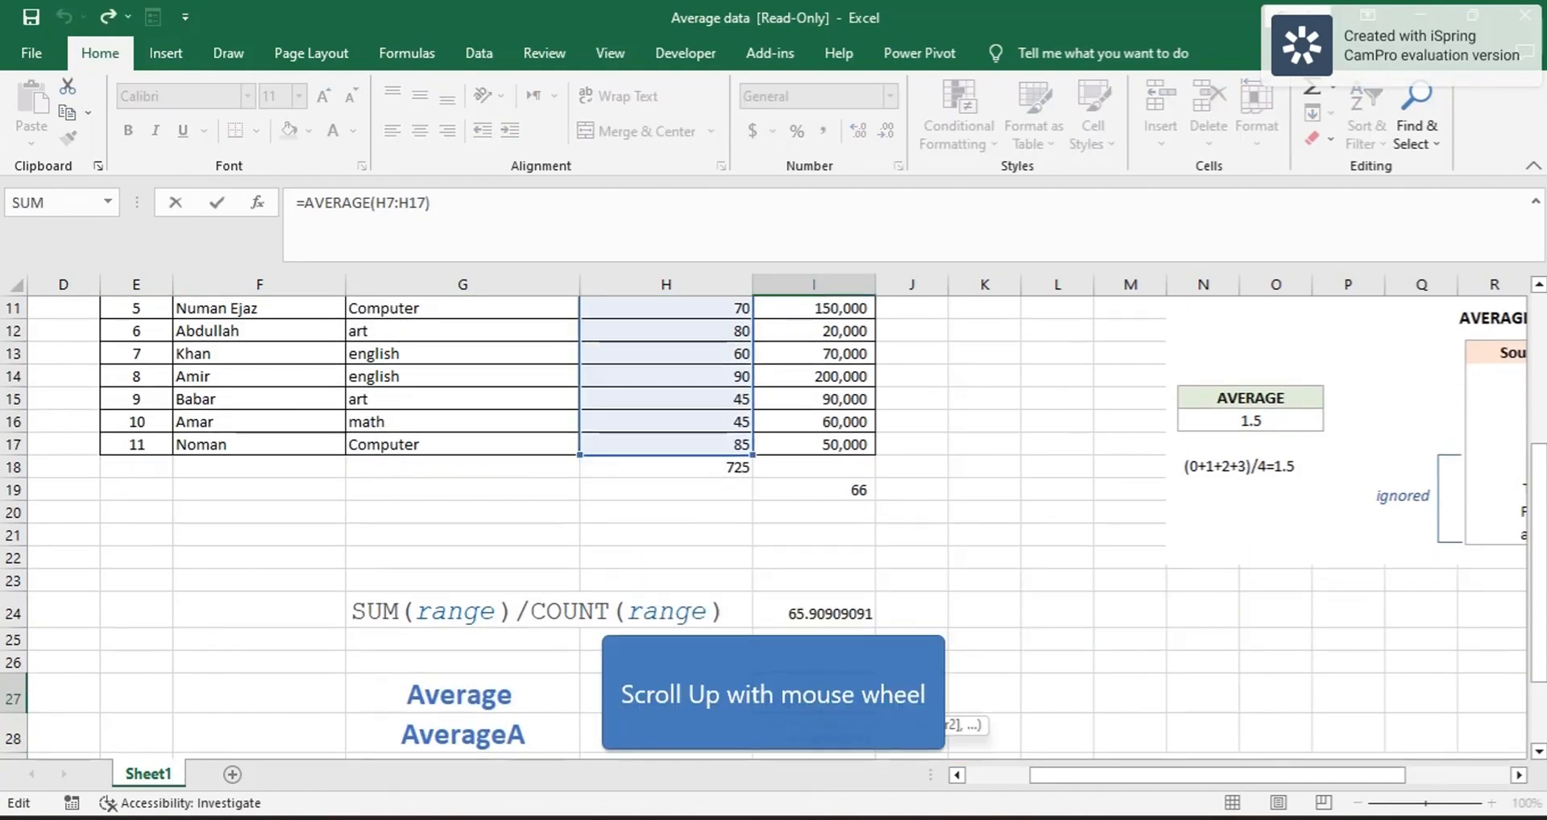
scroll(821, 704, "up", 4)
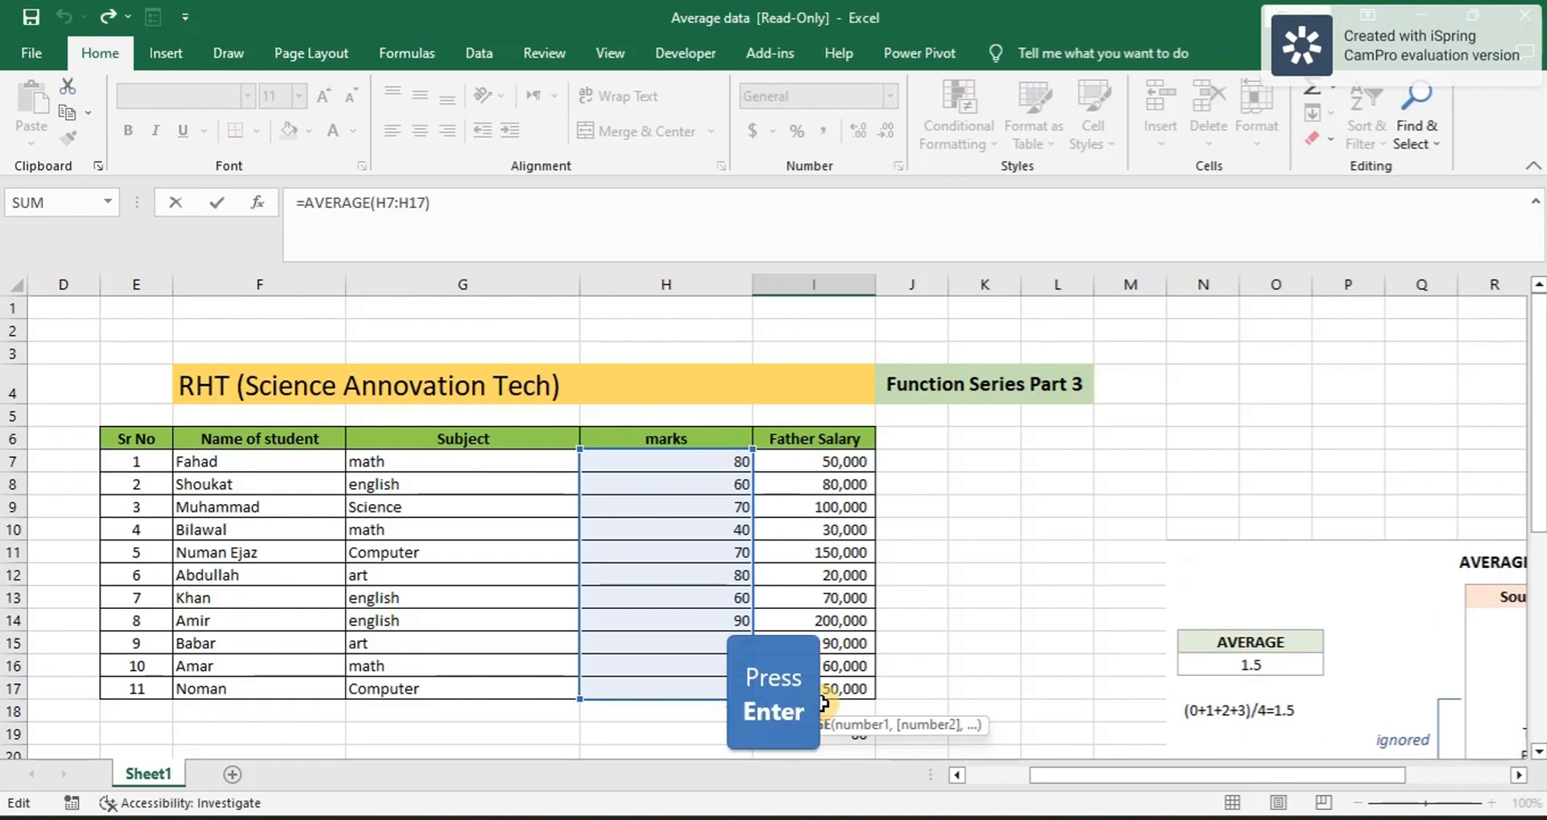
key("Return")
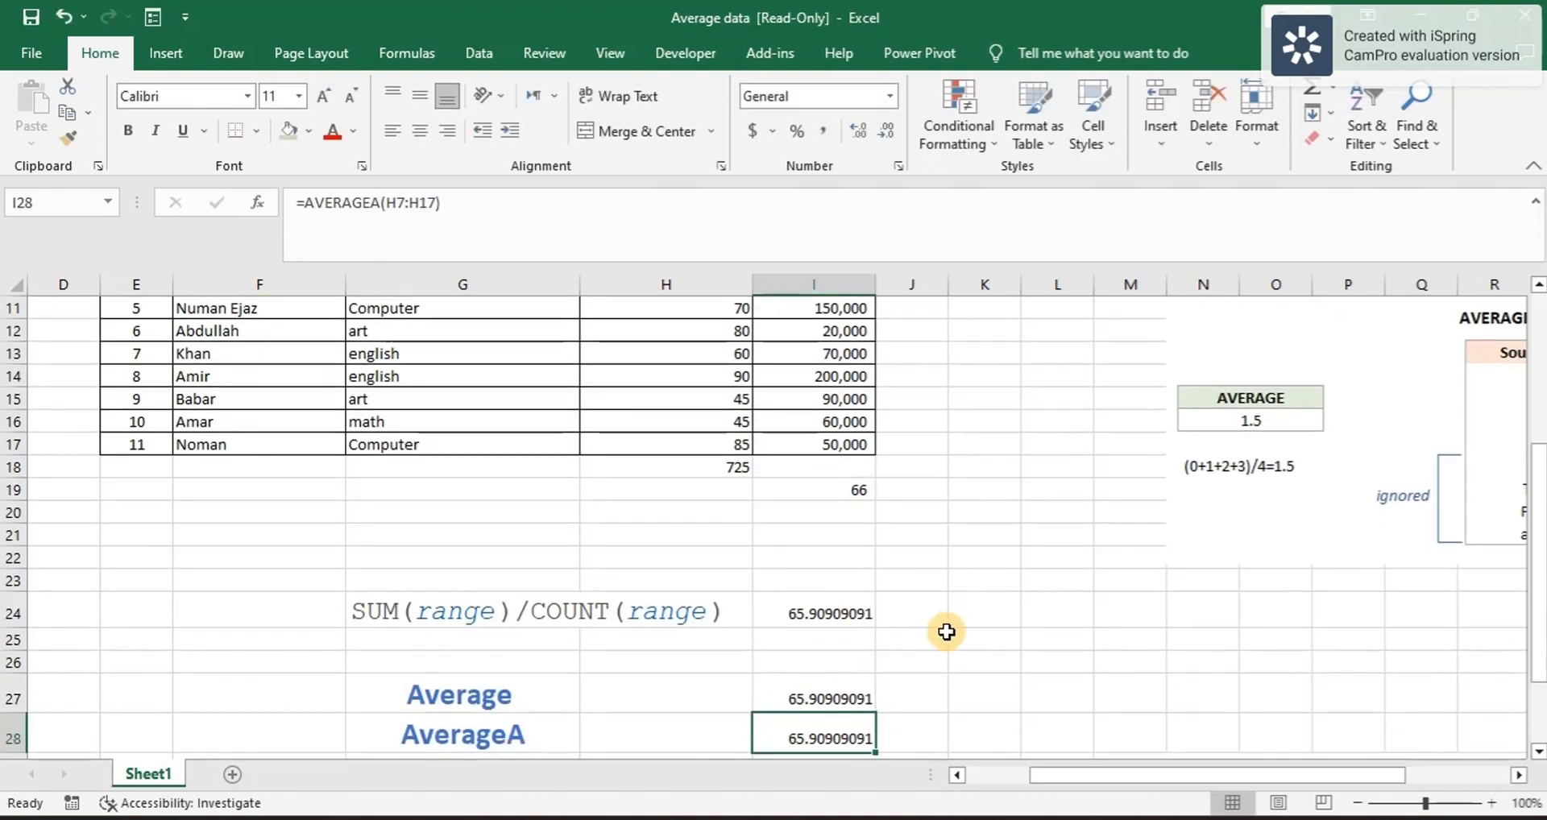
double_click(736, 467)
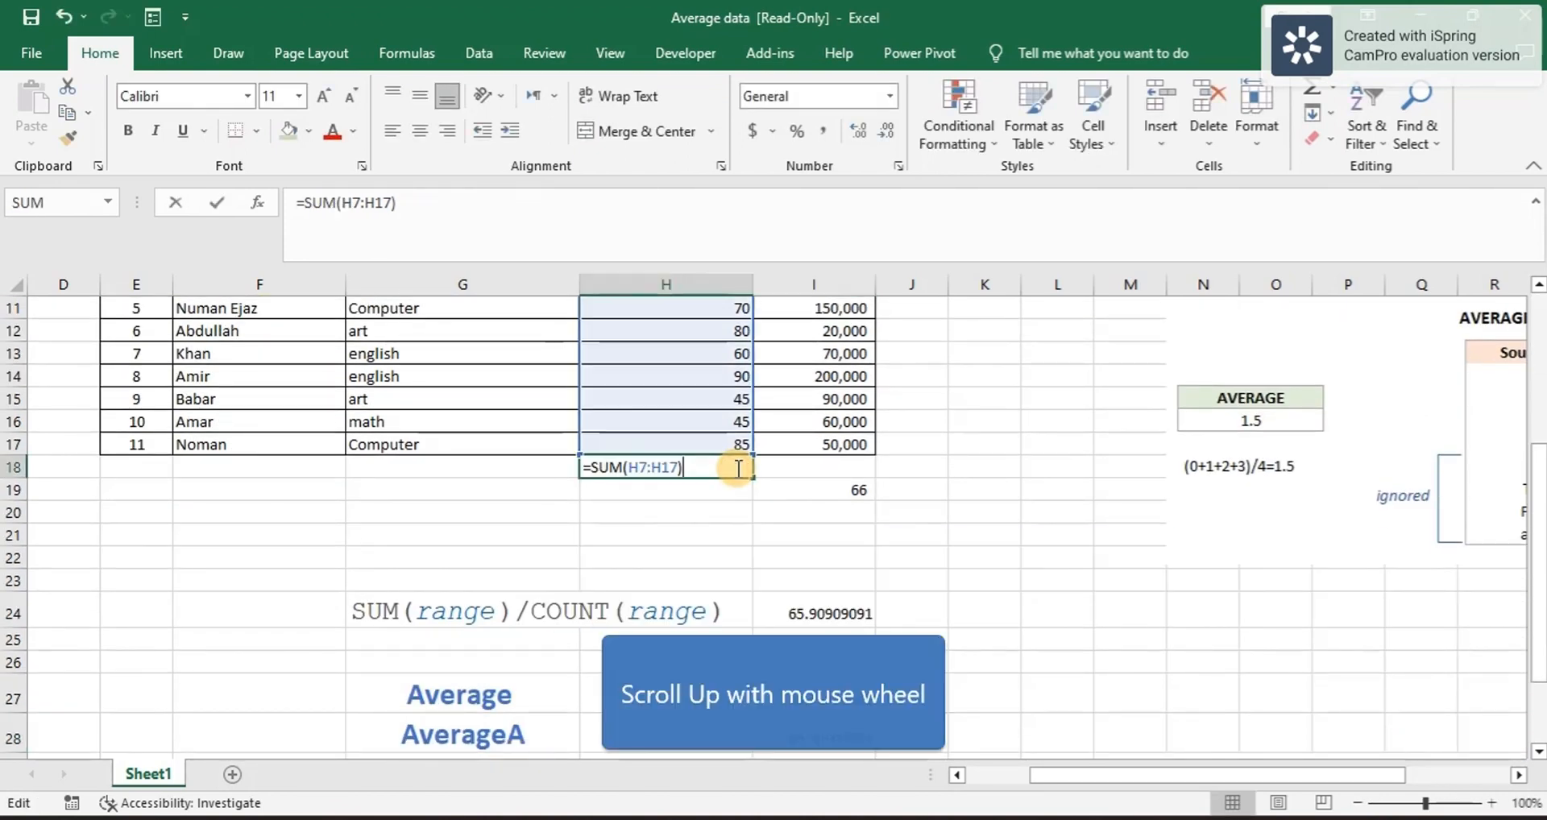
scroll(736, 469, "up", 3)
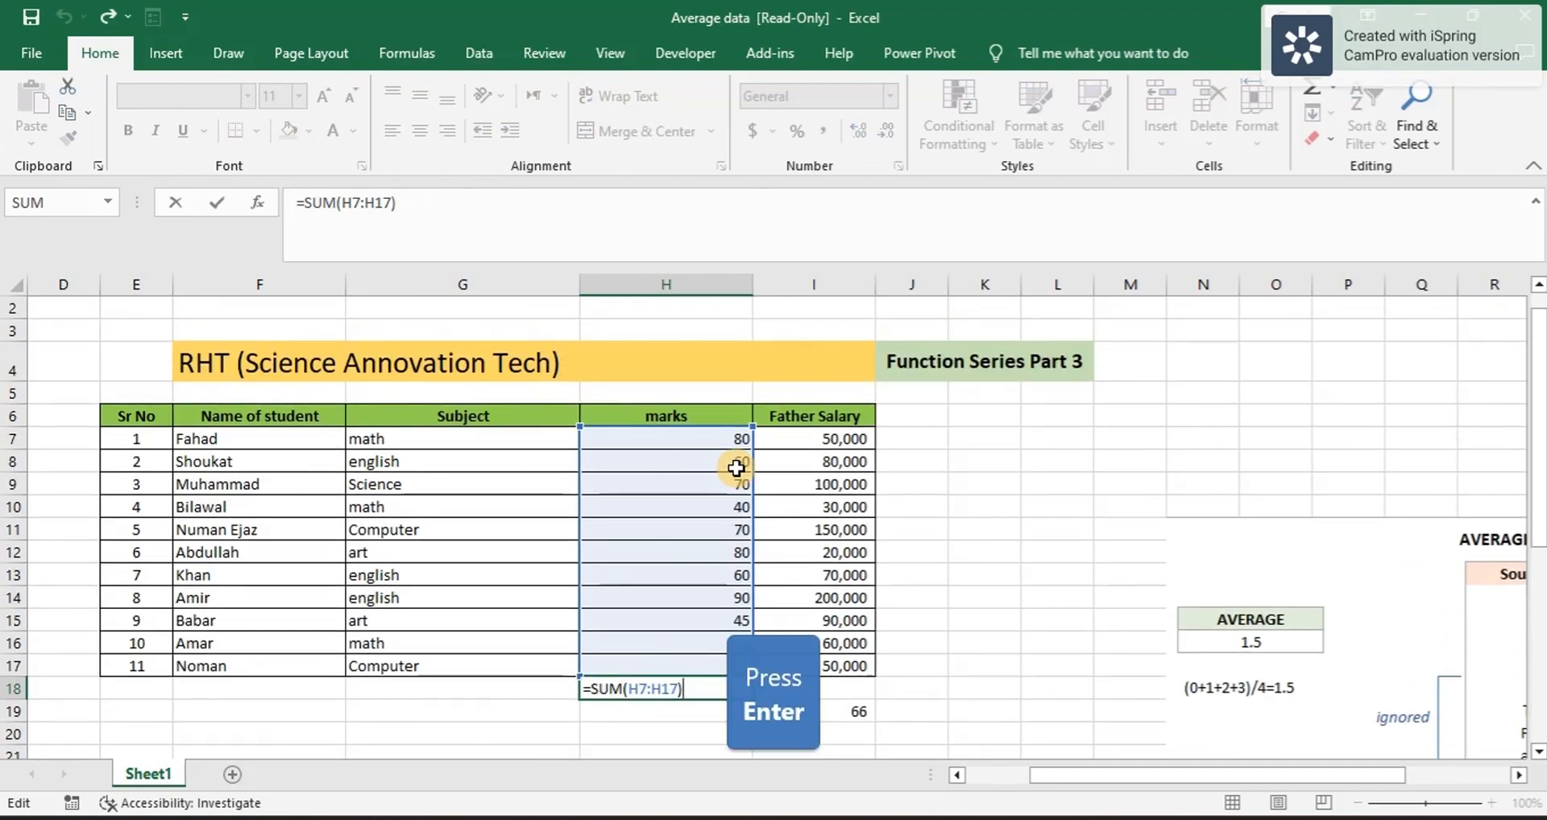
key("Return")
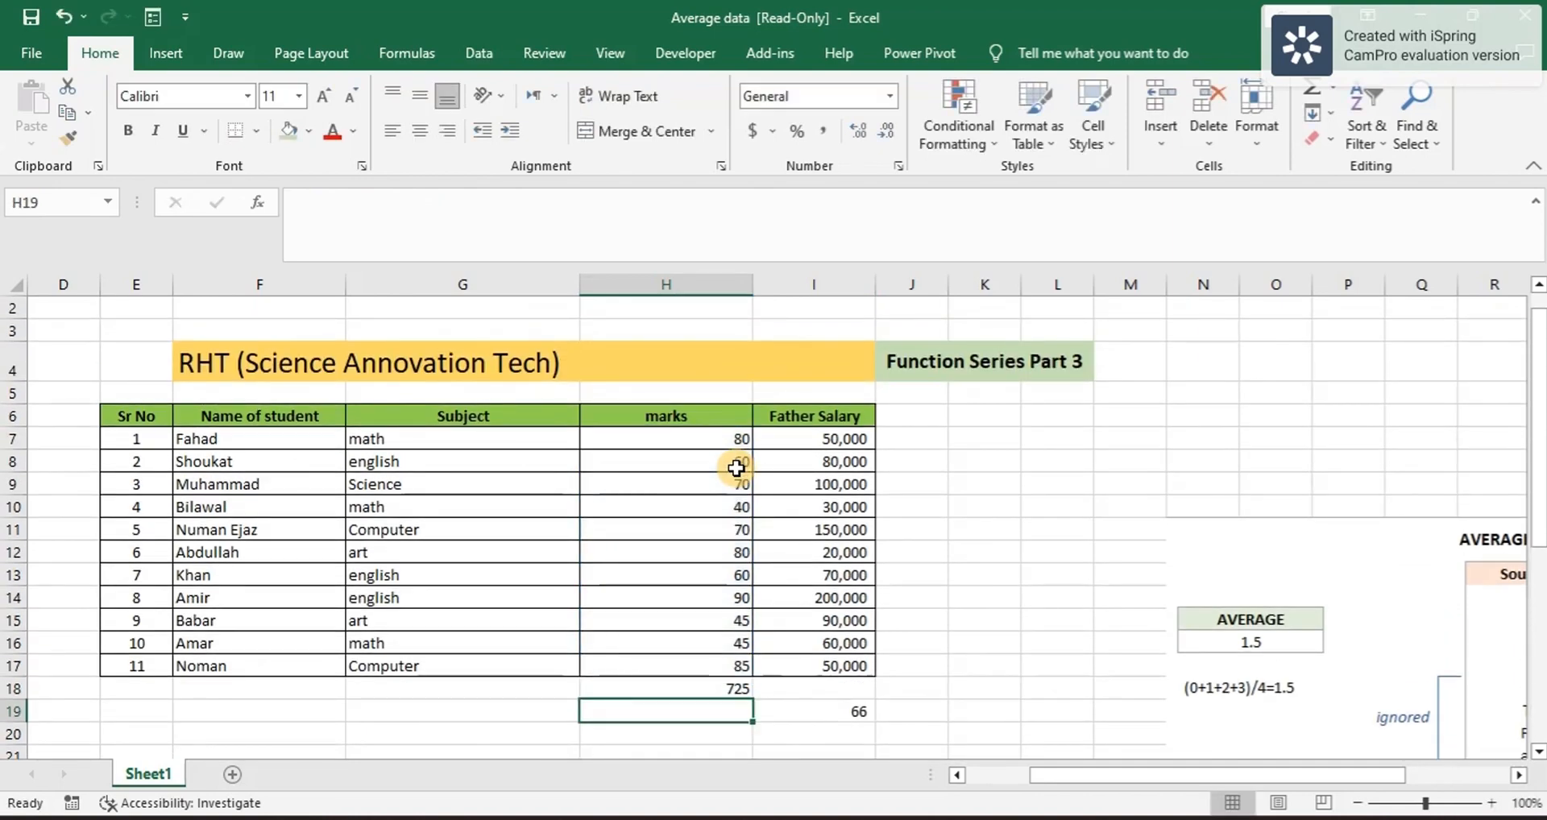
double_click(847, 713)
key("Return")
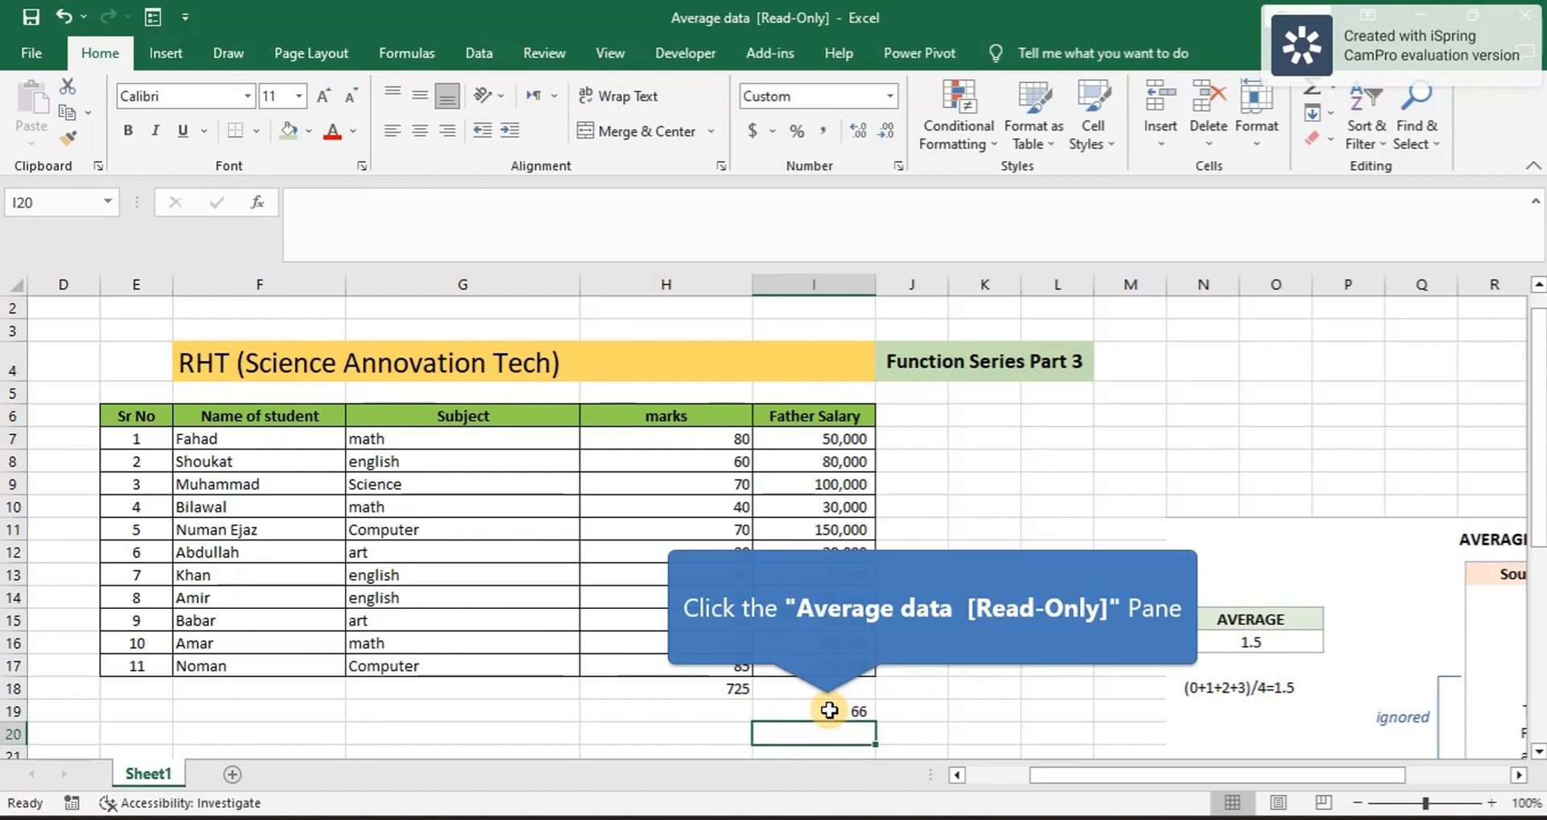
Step: Increase the number format of the manual average in I19 to two decimal places
left_click(828, 709)
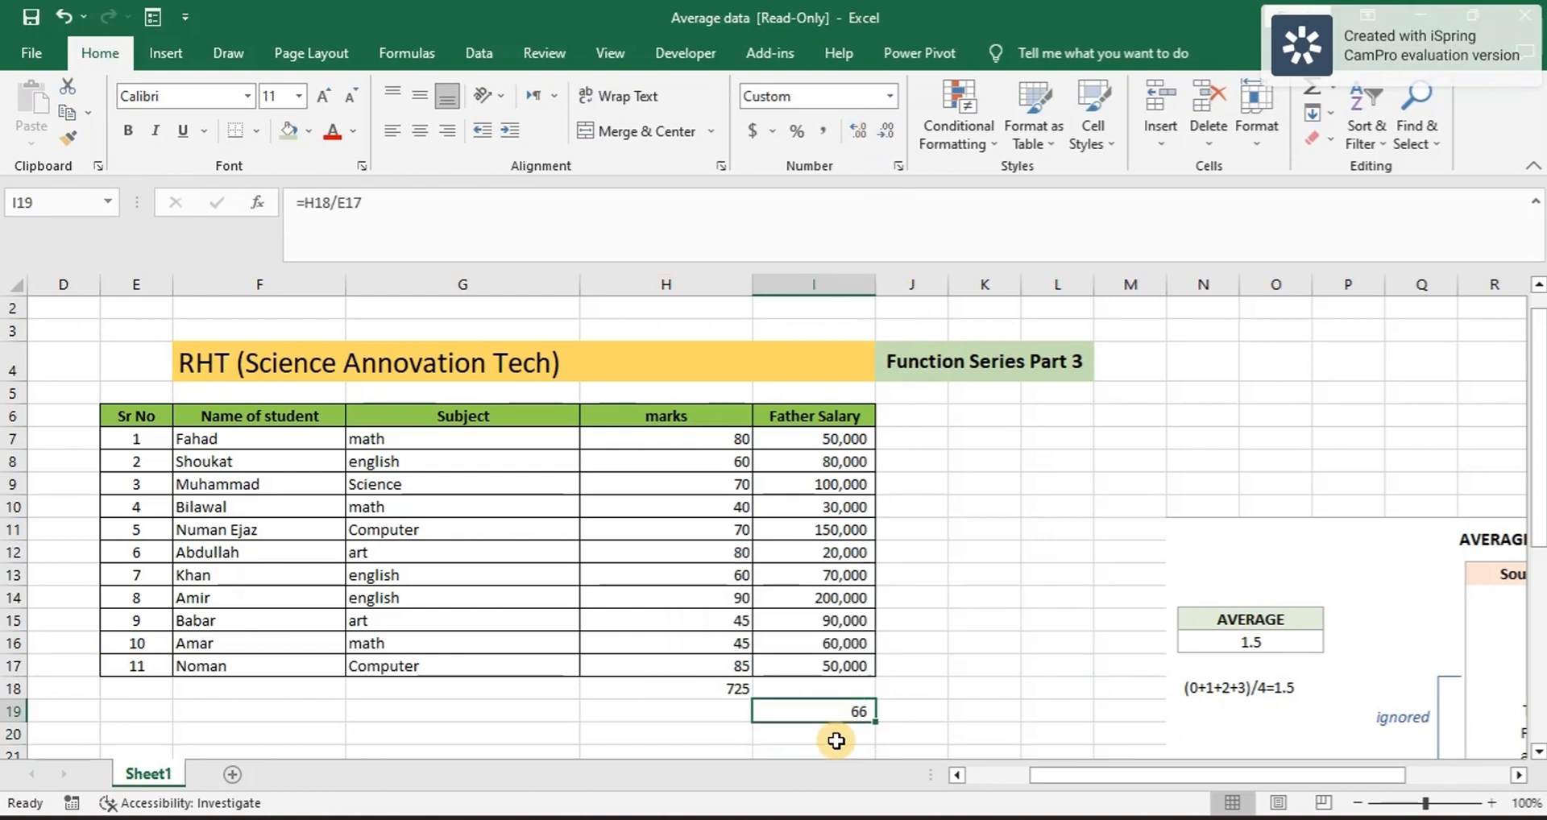
left_click(860, 128)
left_click(863, 132)
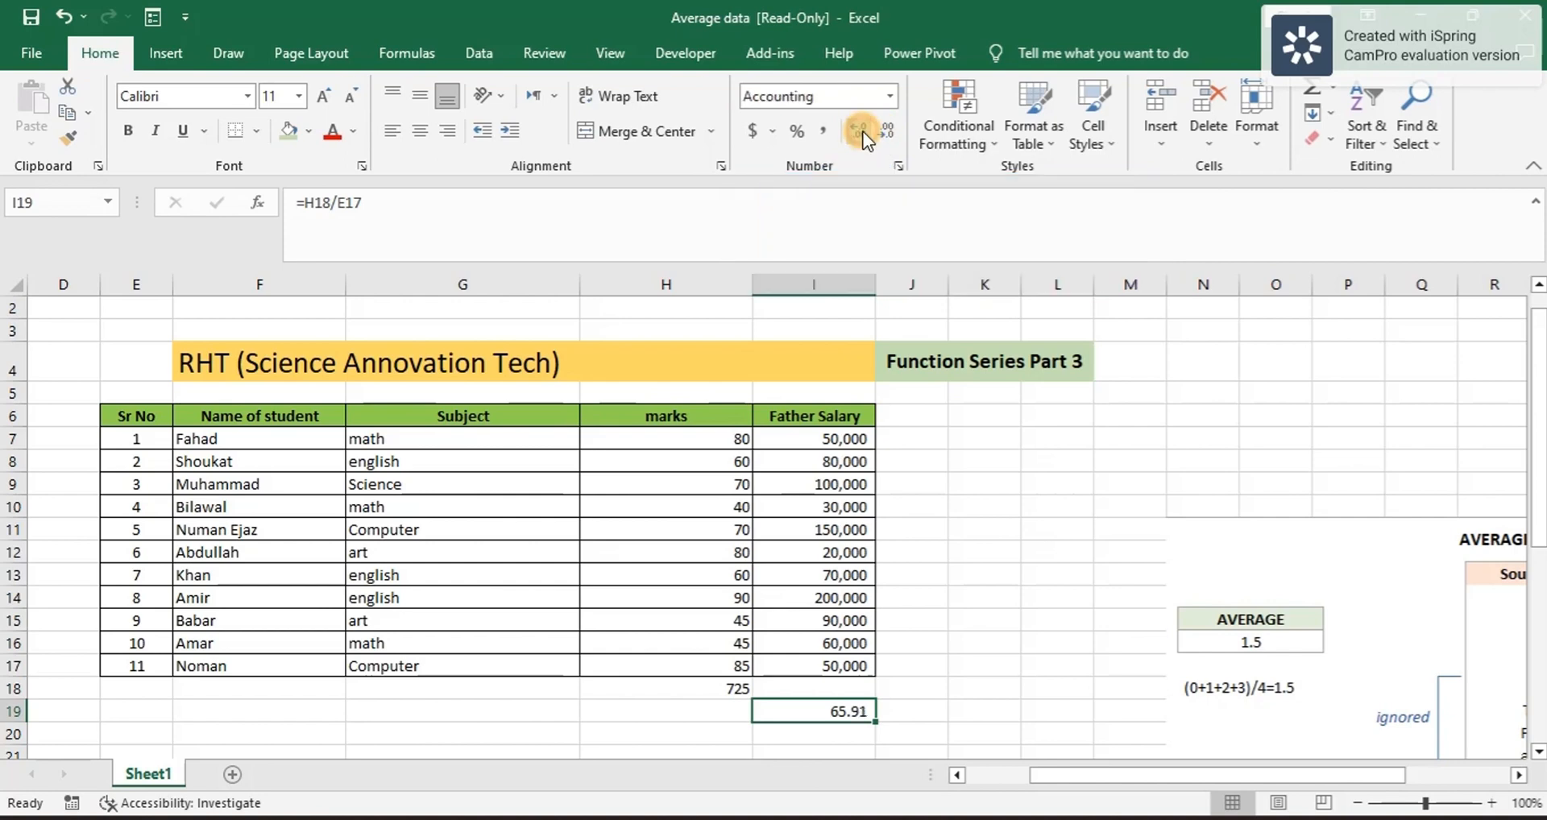
Step: Show the manual average in I19 with three decimal places and compare it with the AVERAGE result in I27
scroll(928, 672, "down", 4)
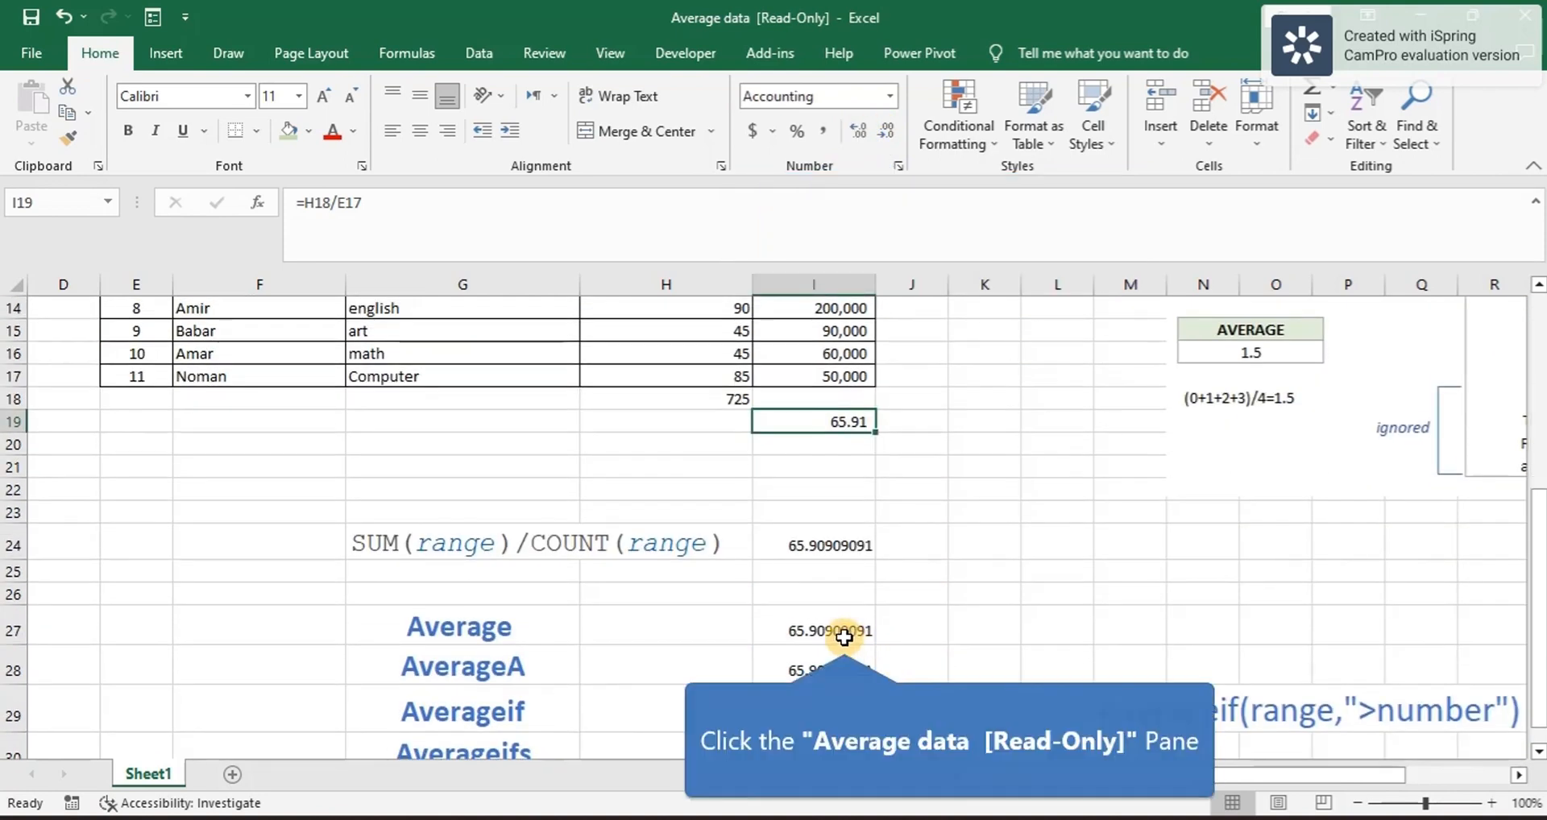
left_click(844, 632)
scroll(877, 528, "up", 1)
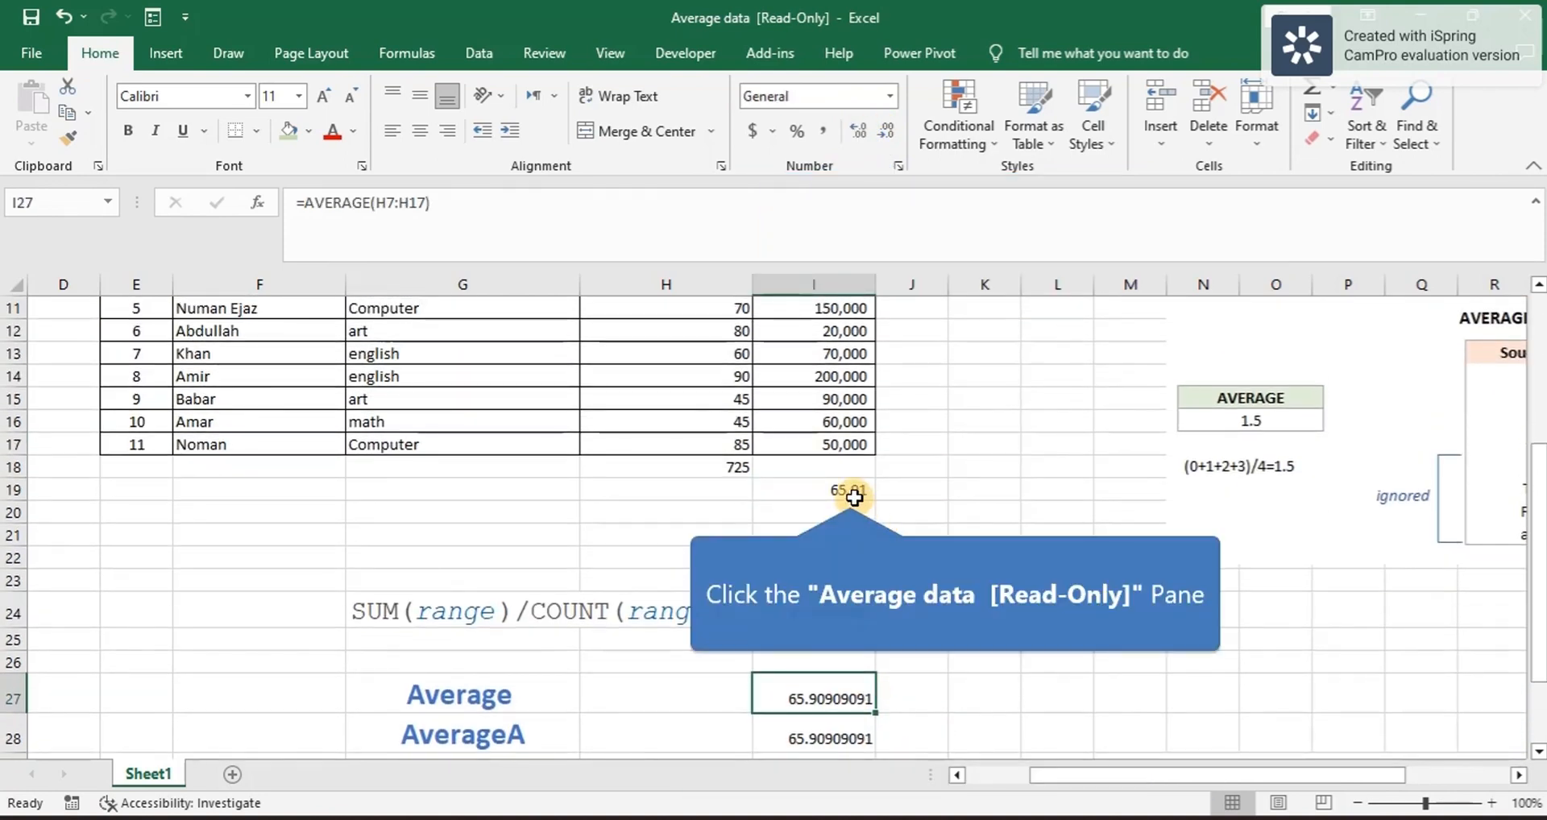
left_click(850, 490)
scroll(851, 490, "up", 2)
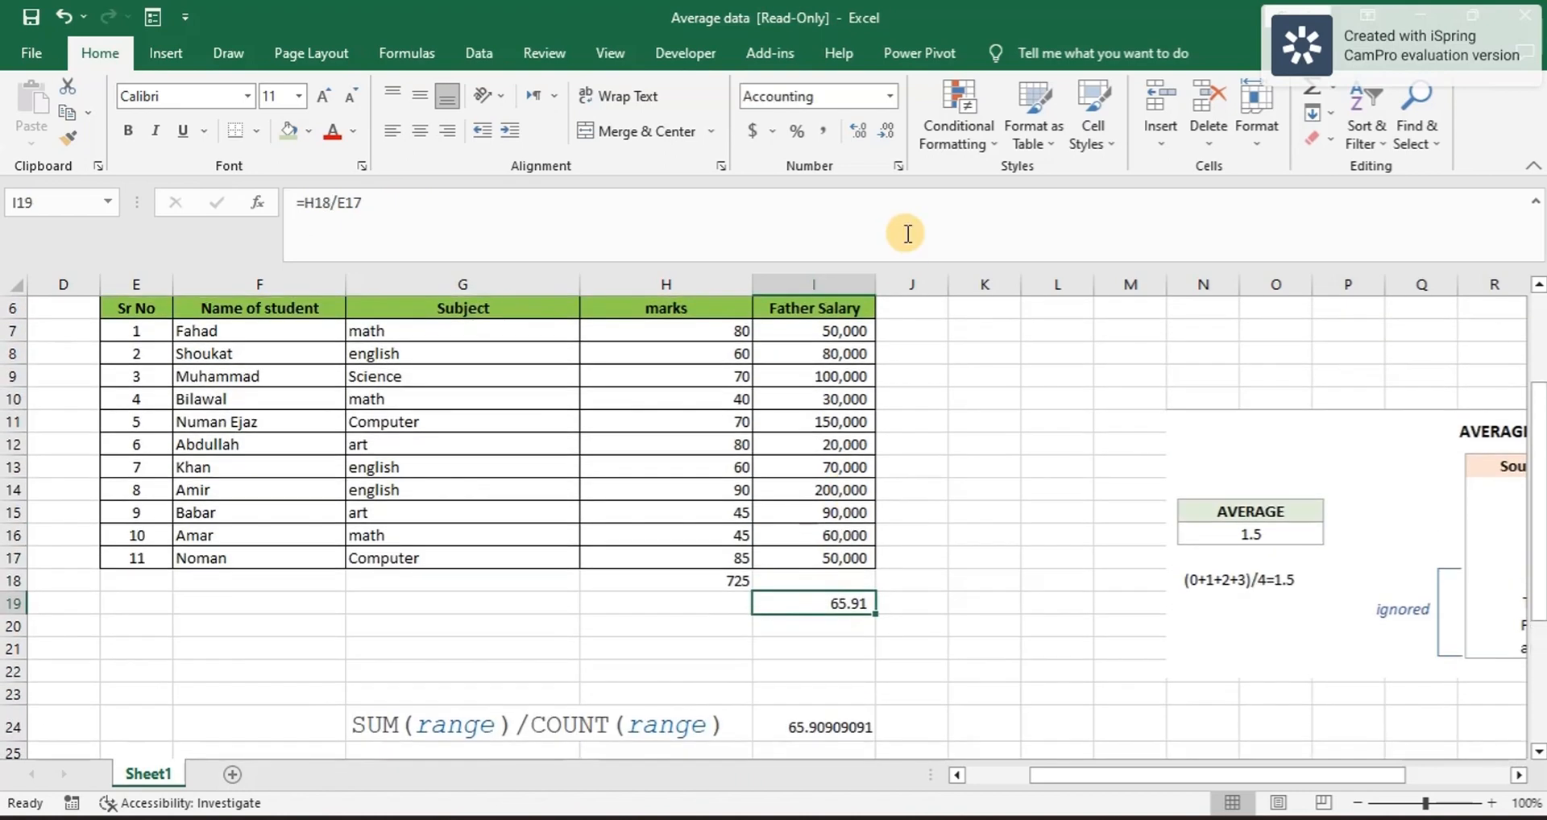
left_click(859, 133)
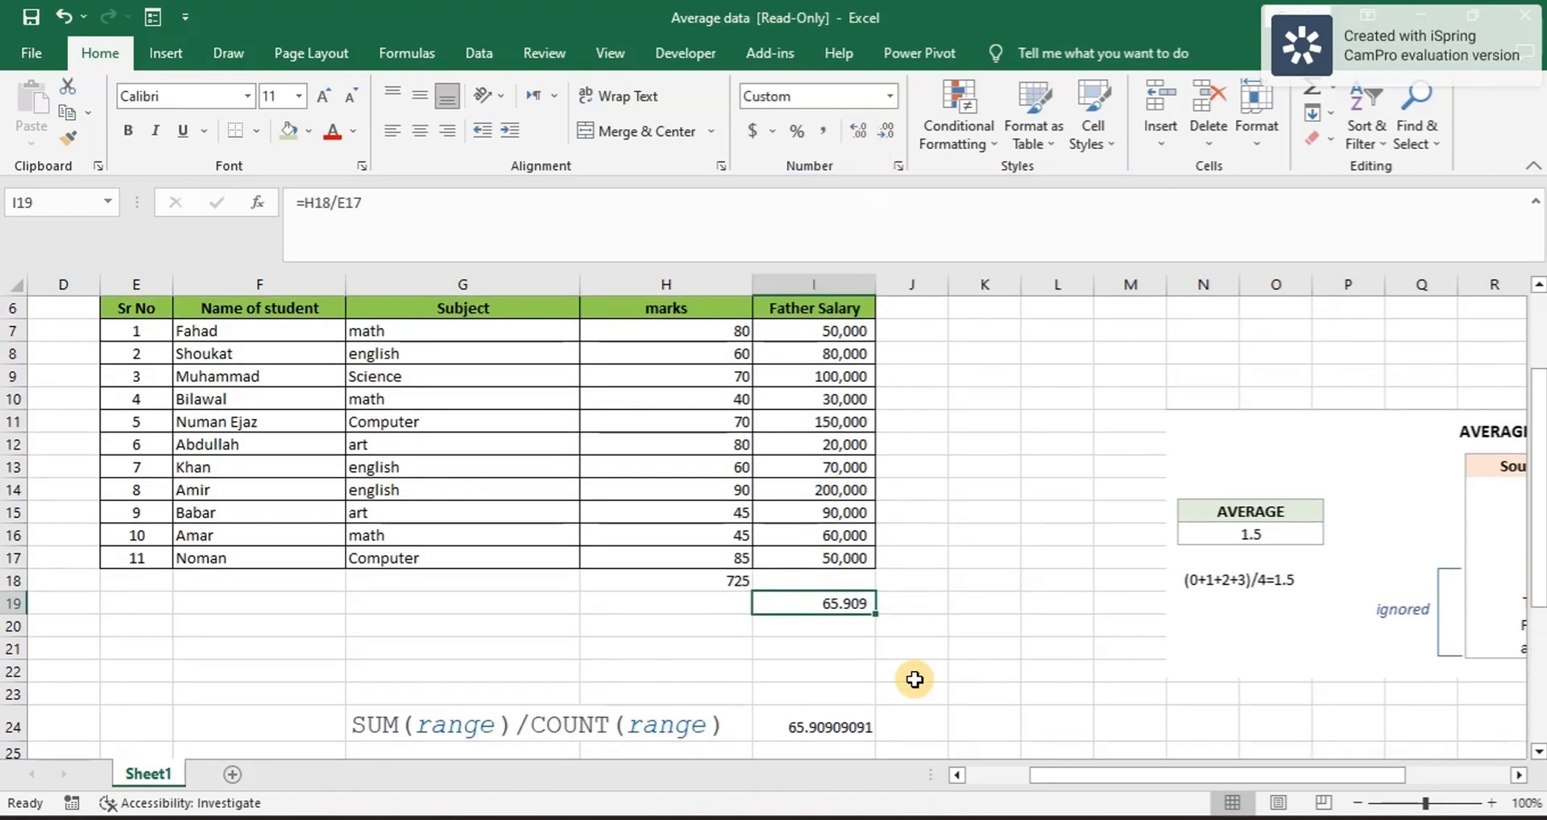
scroll(915, 679, "down", 1)
scroll(914, 680, "down", 1)
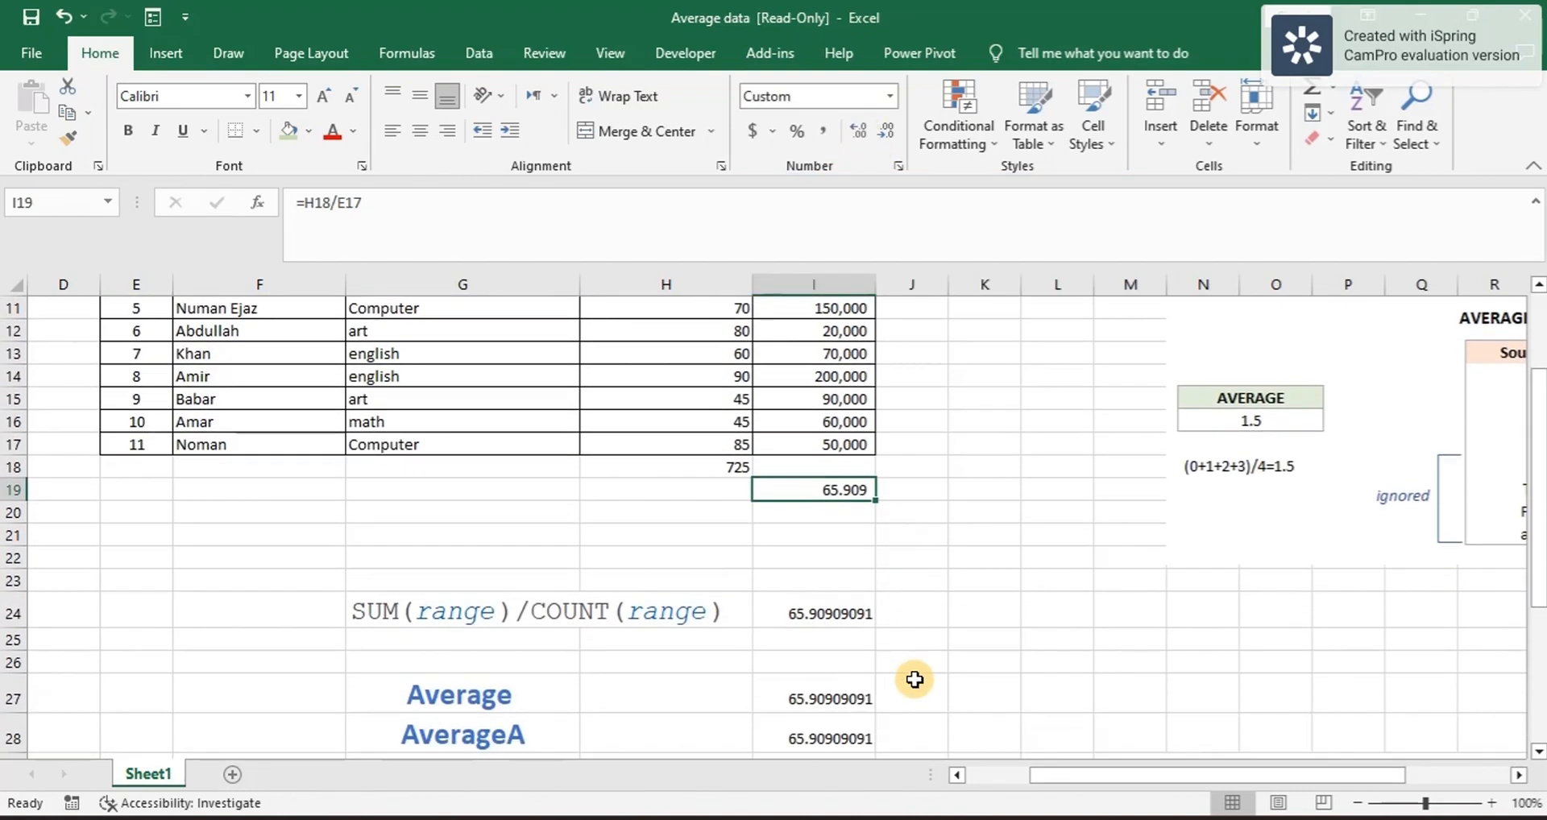
left_click(808, 698)
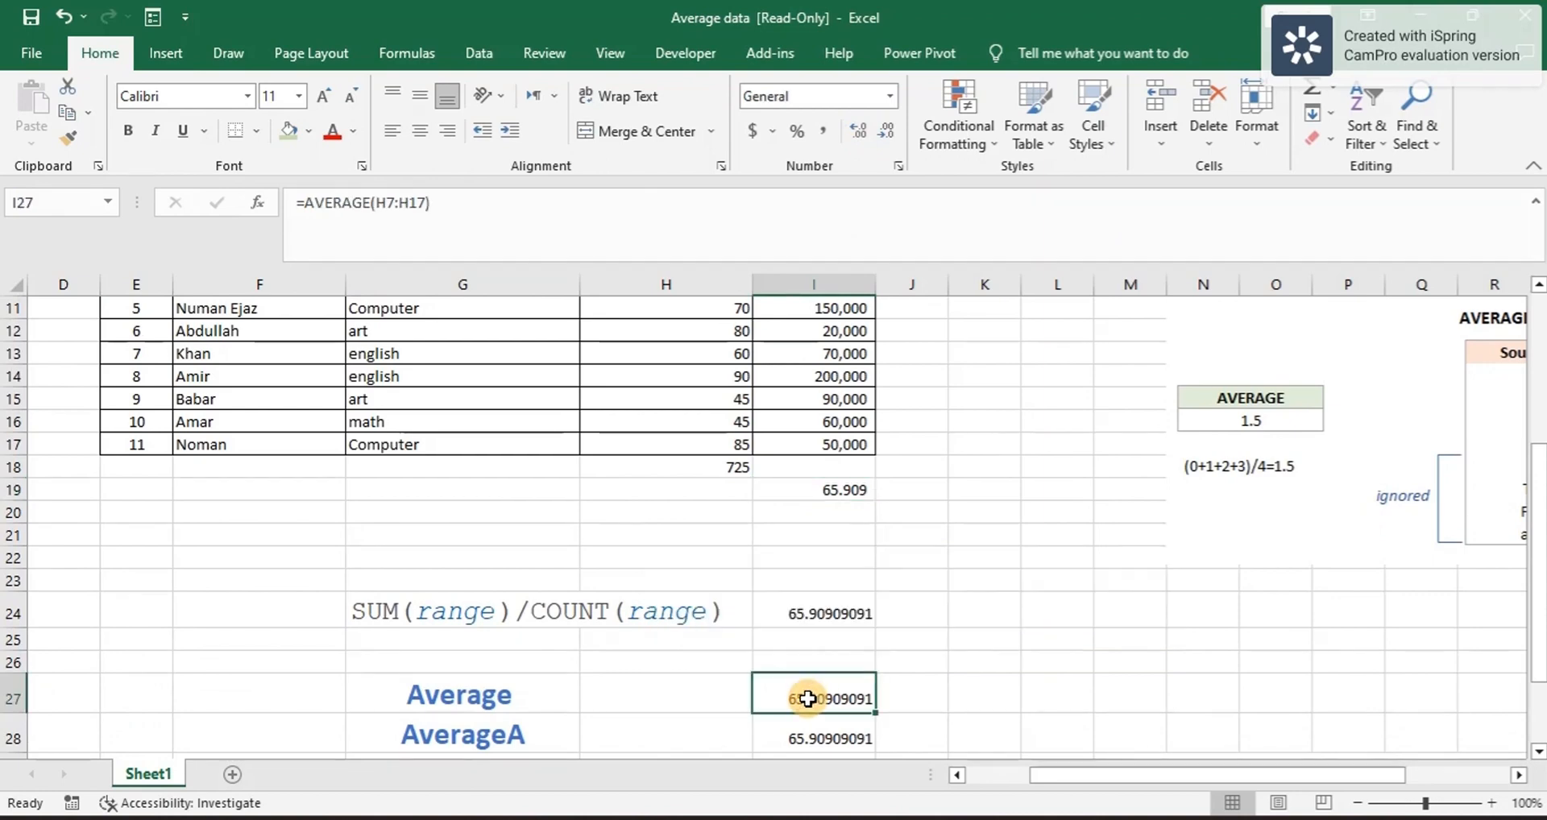
Step: Reduce the manual average in I19 to no decimal places, and restore its three-decimal format
left_click(830, 489)
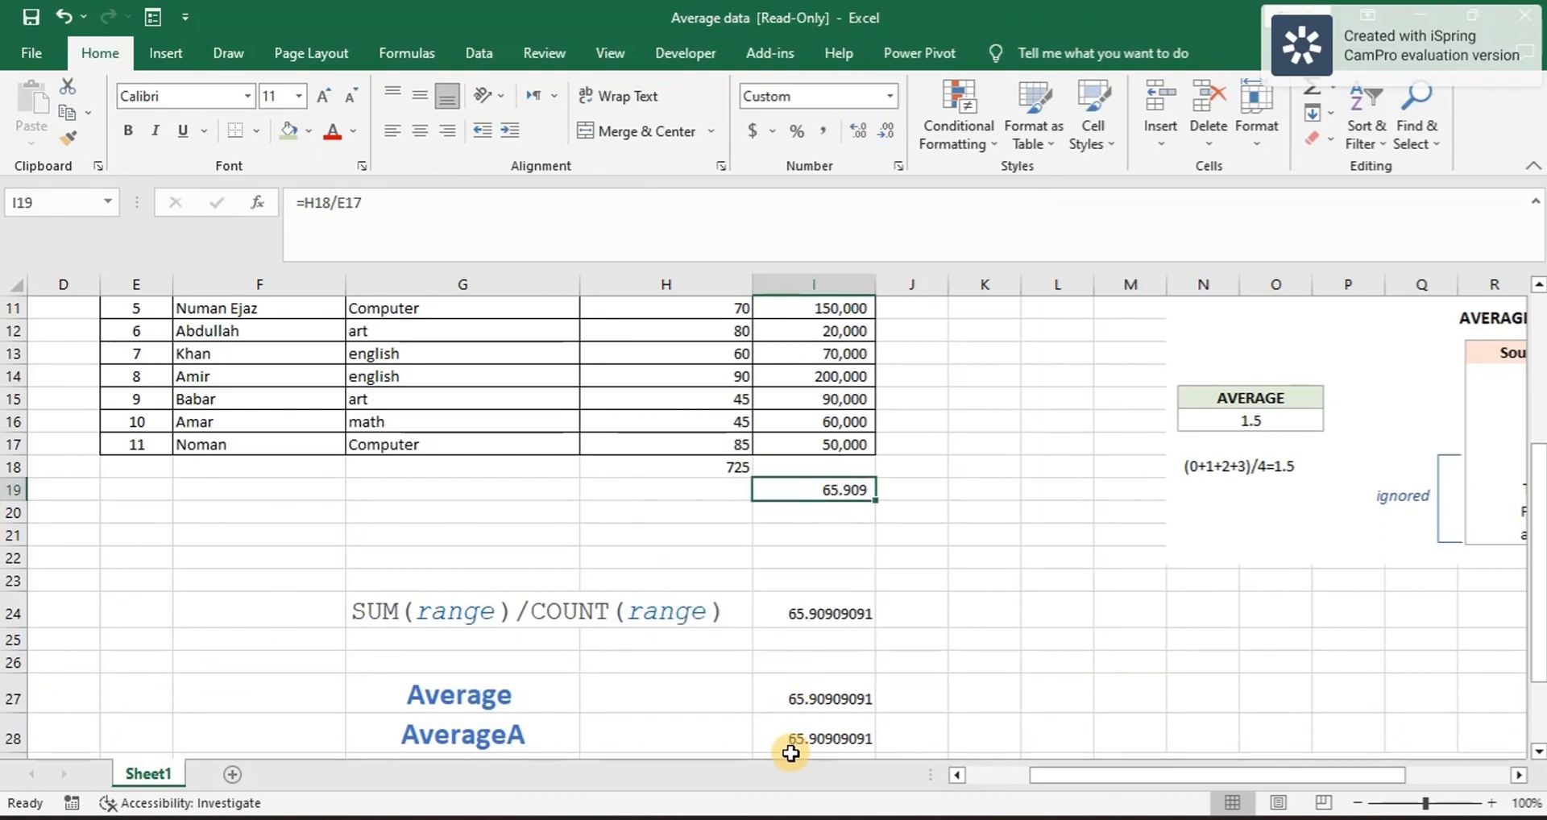
double_click(886, 133)
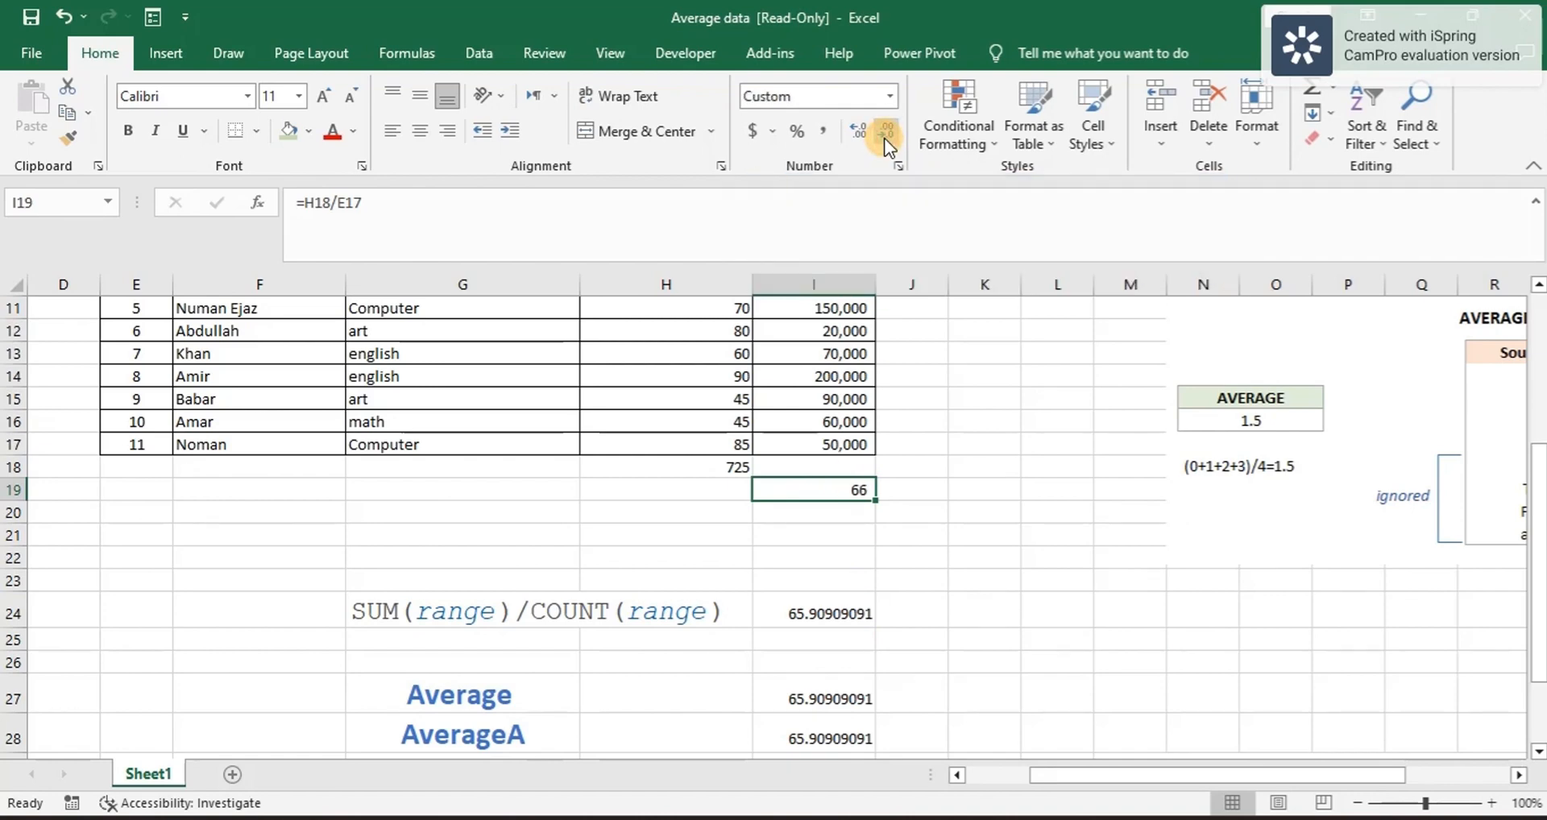
double_click(857, 129)
left_click(857, 129)
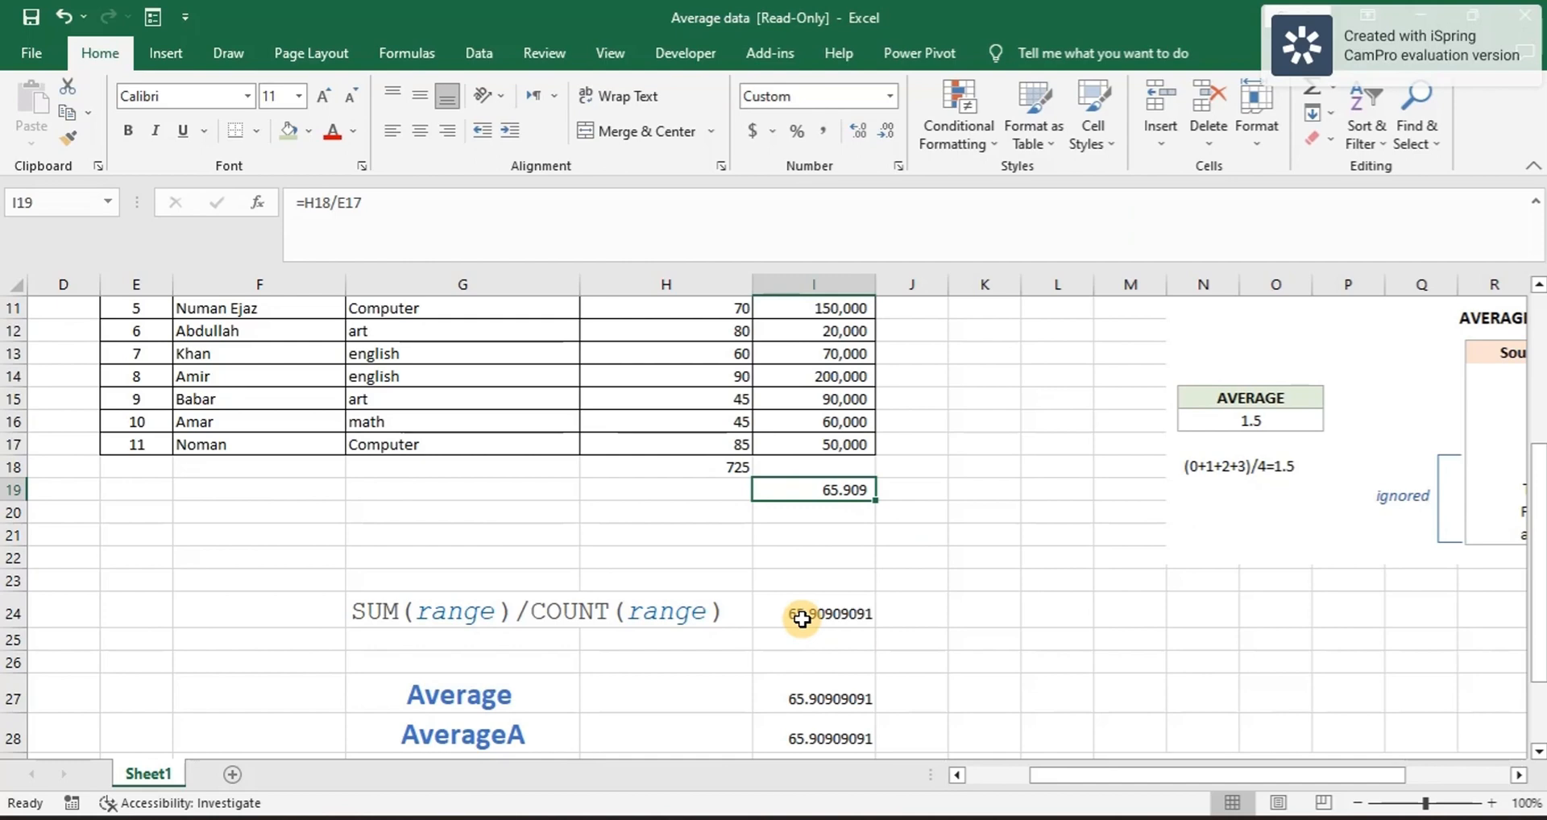
Step: Wrap the AVERAGE formula in I27 in ROUNDUP with zero digits, as =ROUNDUP(AVERAGE(H7:H17),0)
double_click(788, 696)
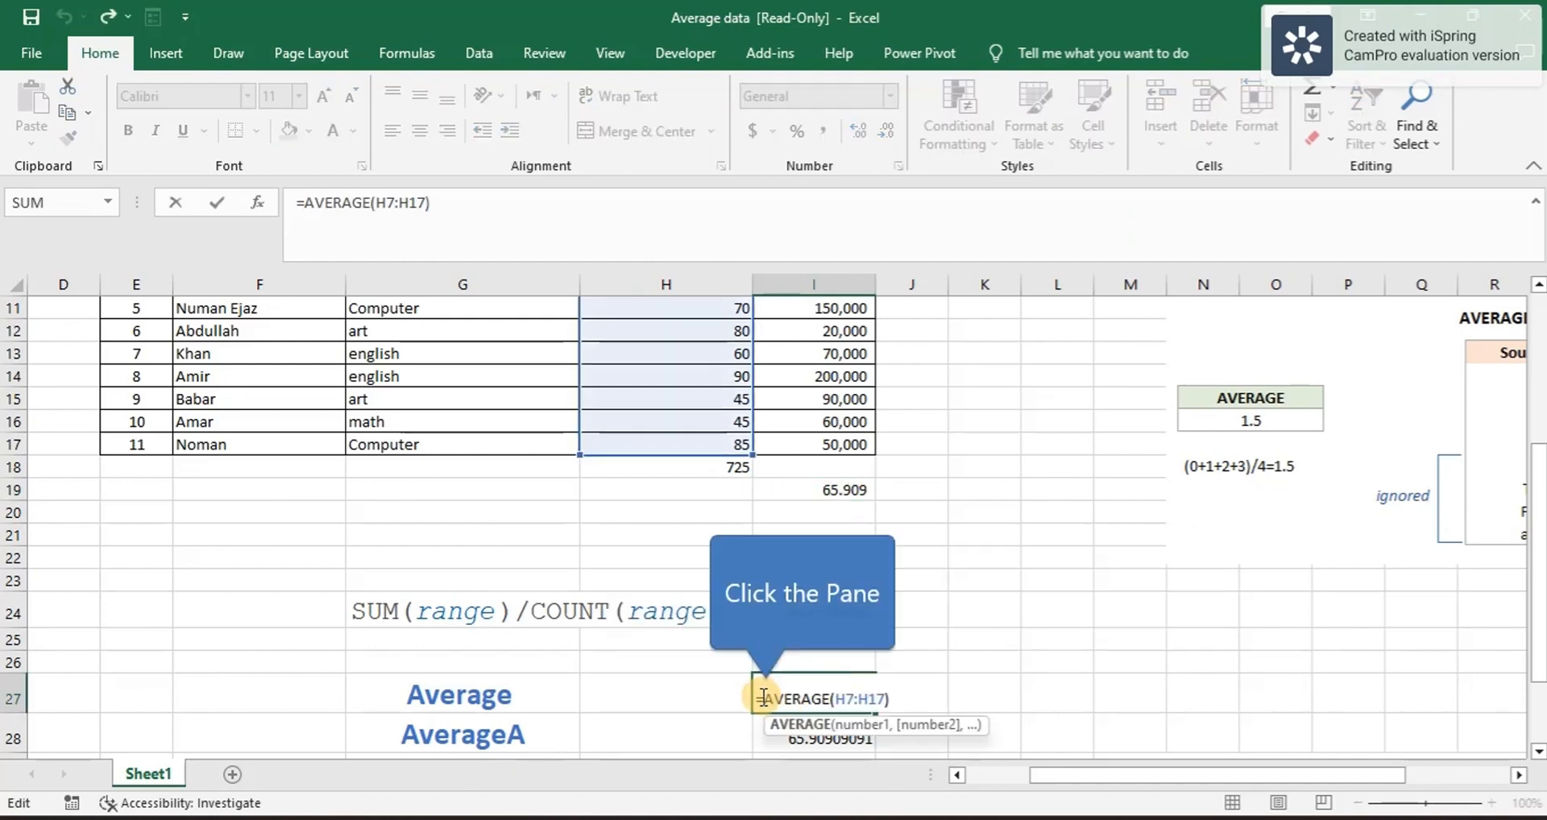
left_click(768, 695)
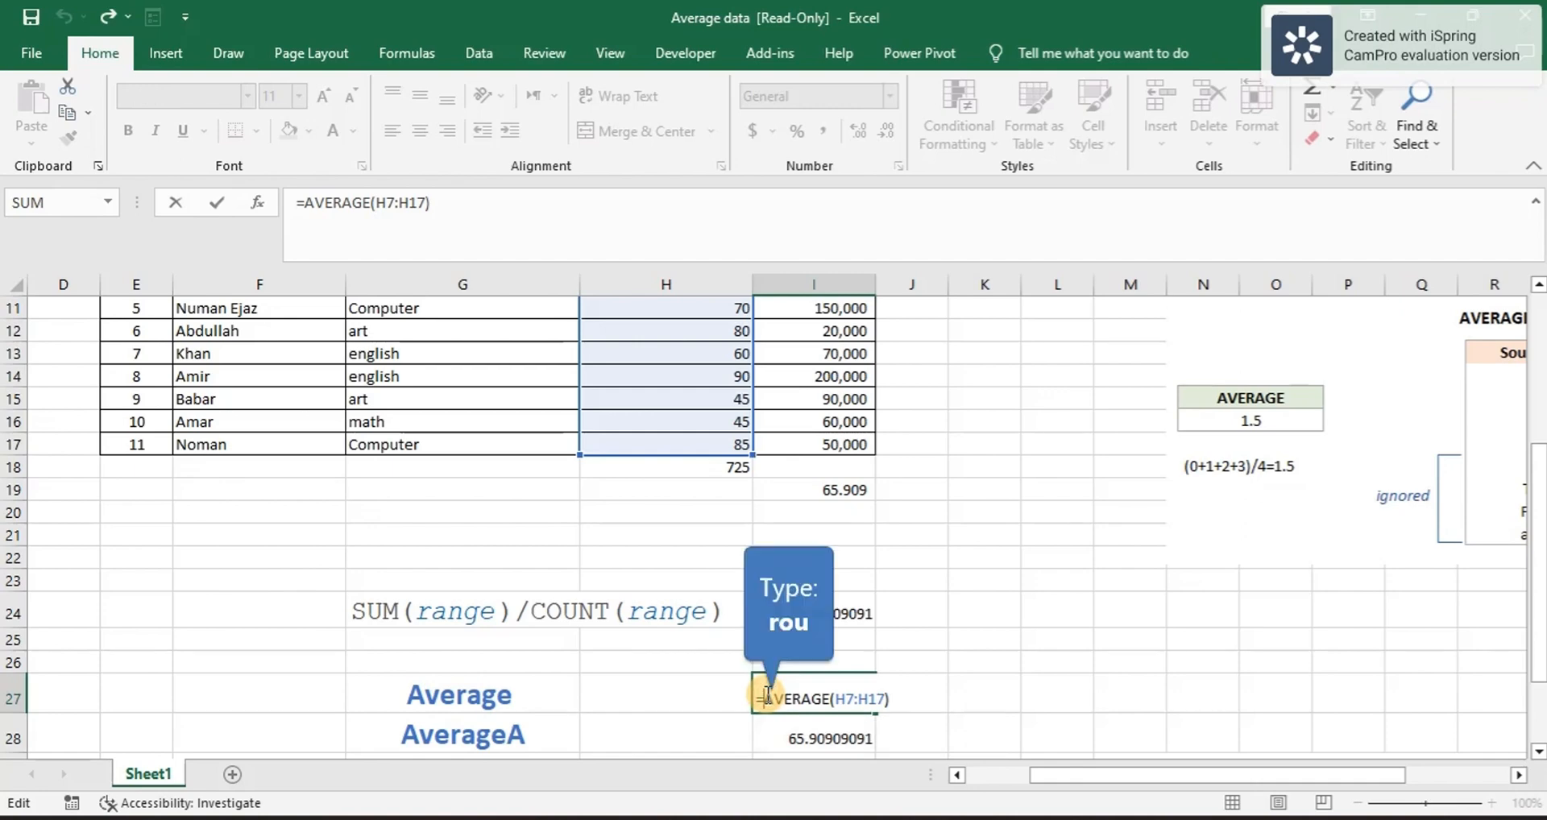
type("rou")
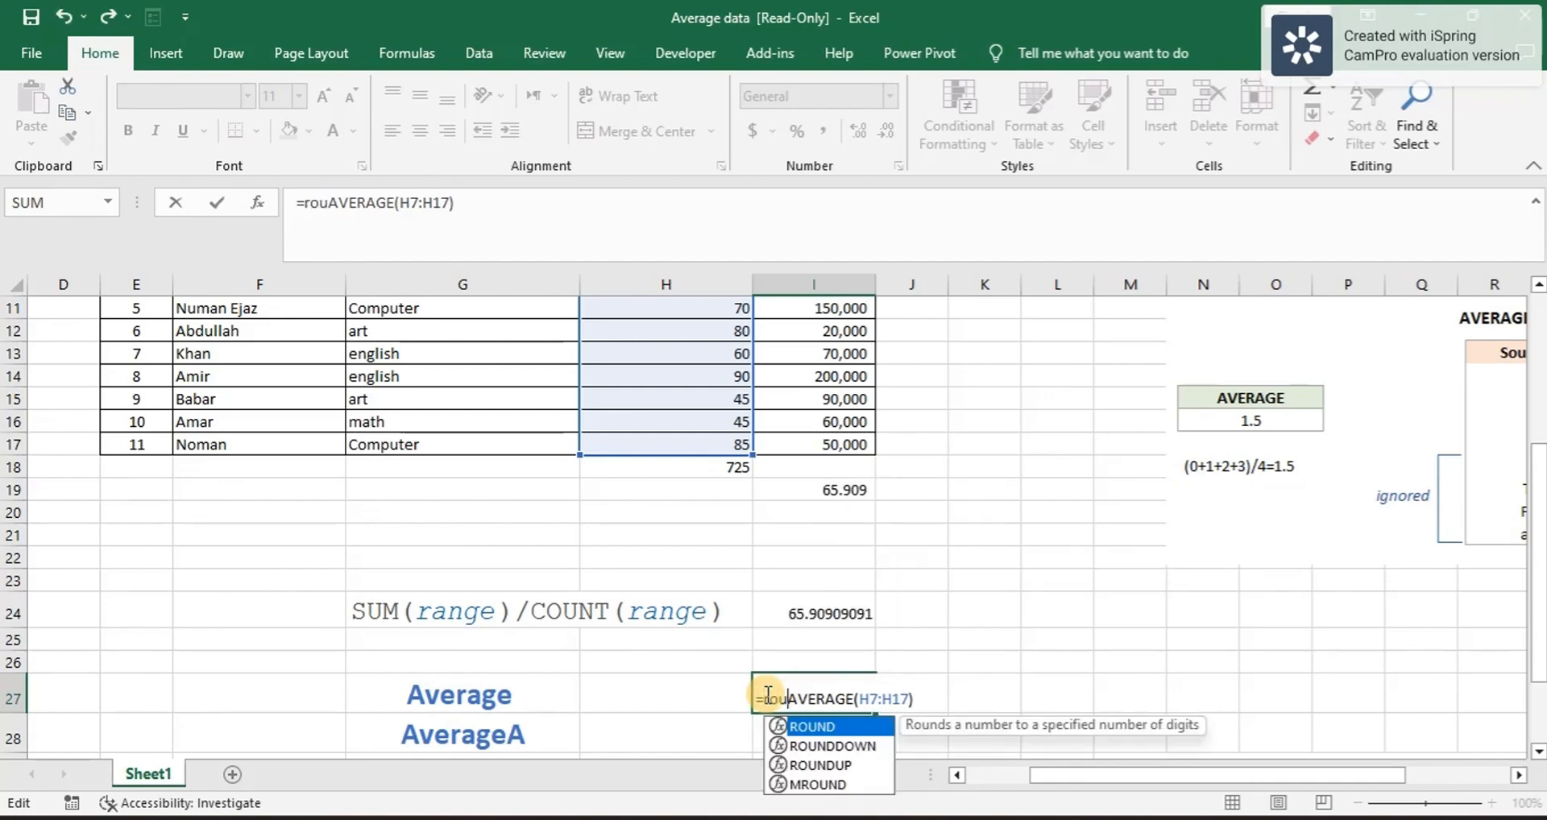
double_click(825, 760)
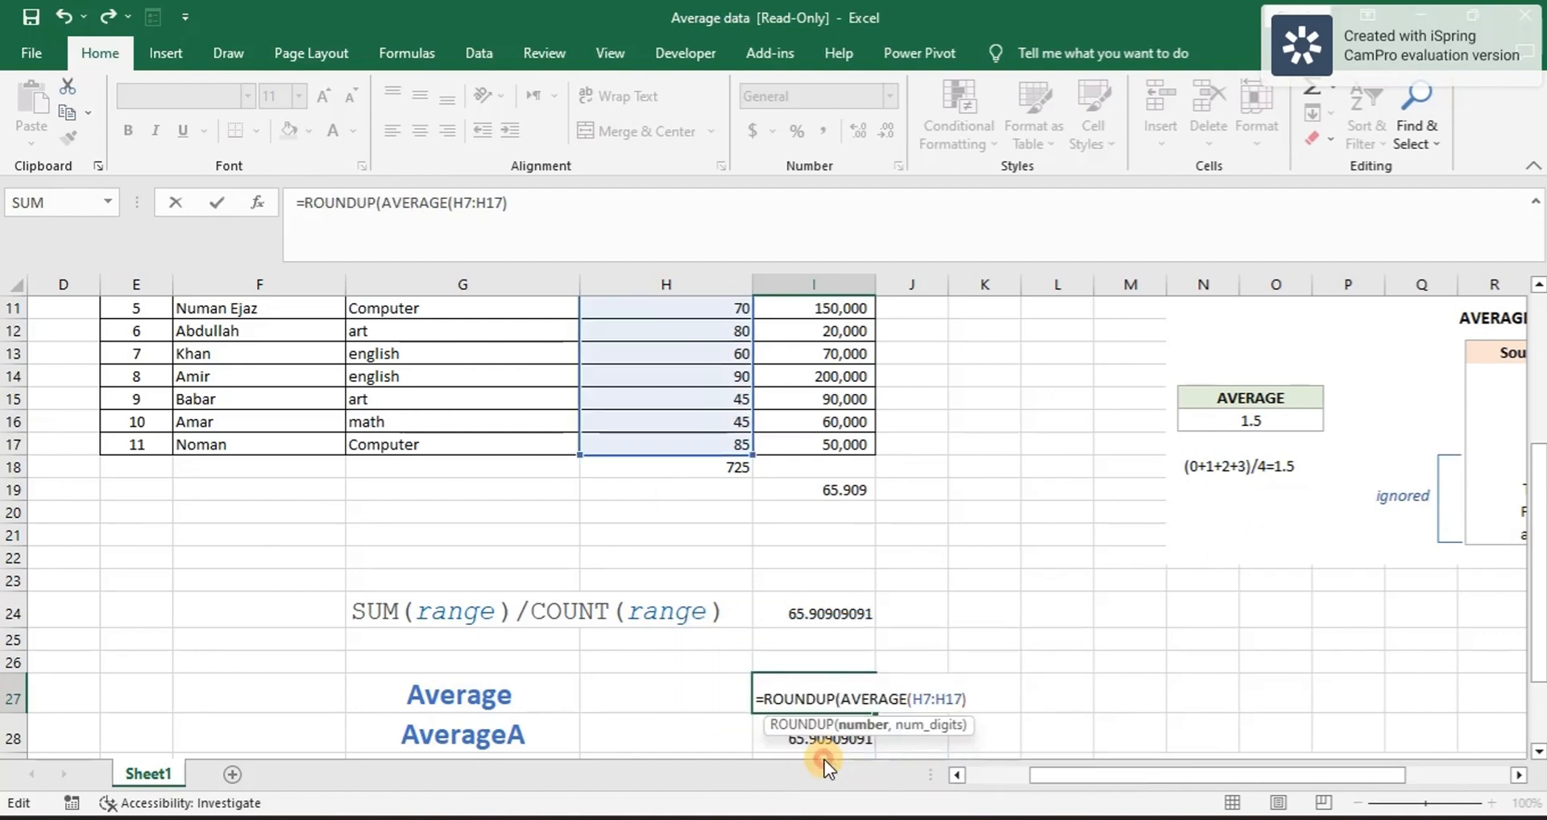
left_click(969, 699)
type(",0")
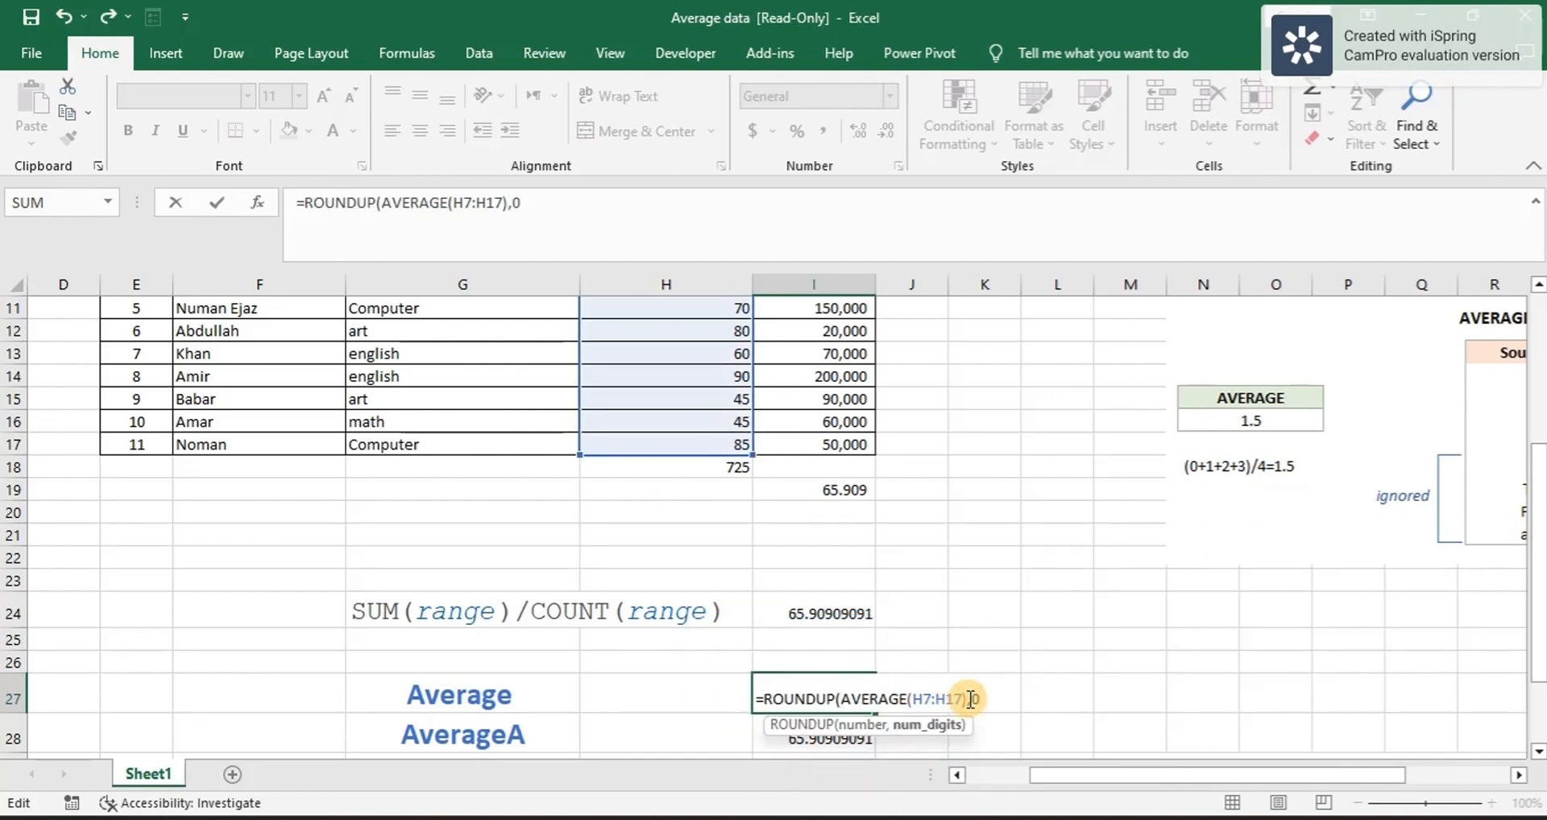
type(")")
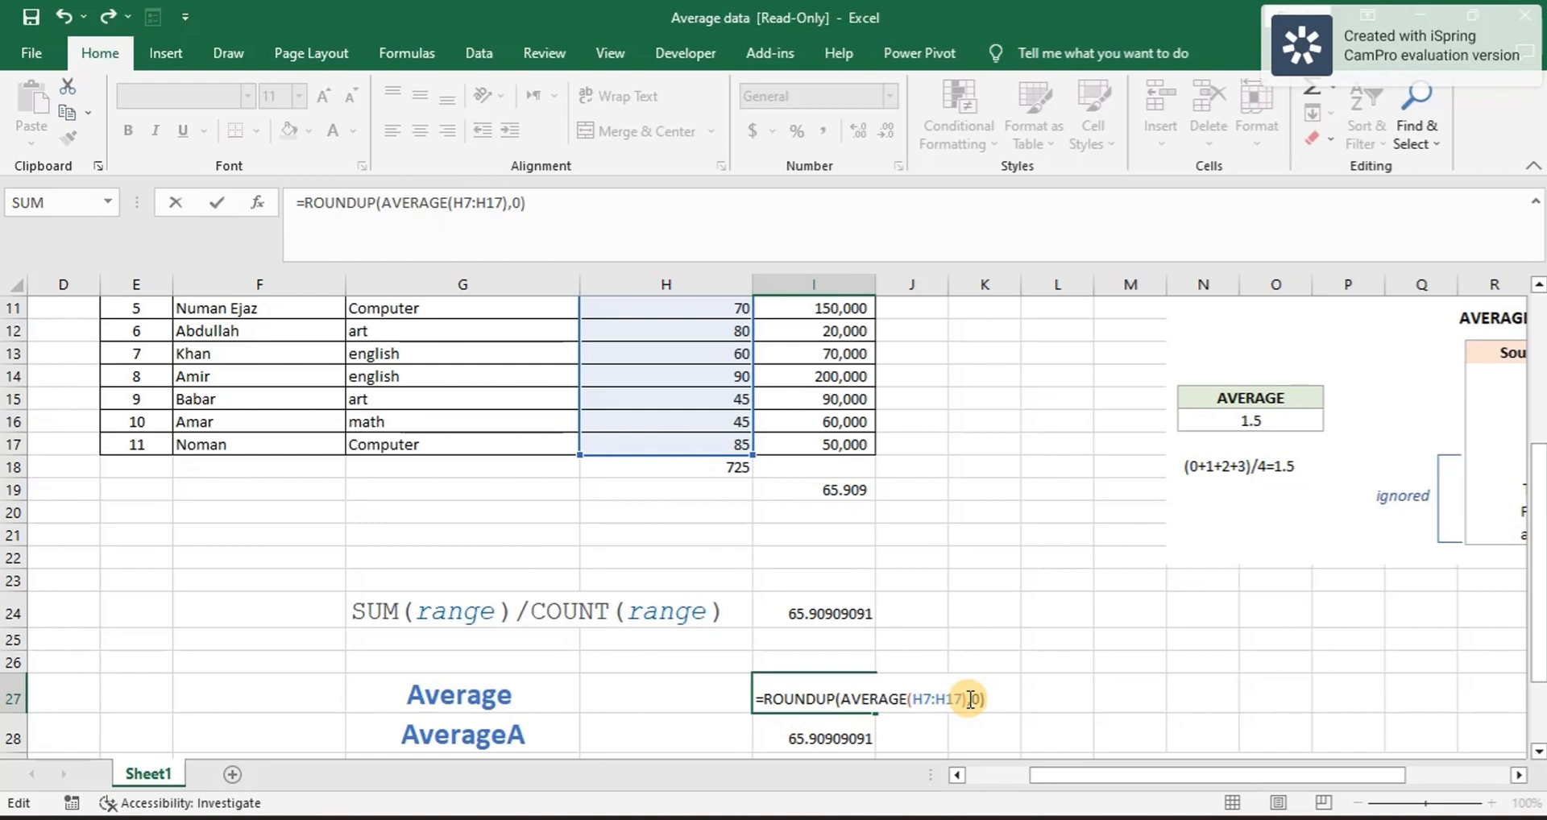
key("Return")
Step: Apply the Comma Style number format to the average in I27
left_click(851, 698)
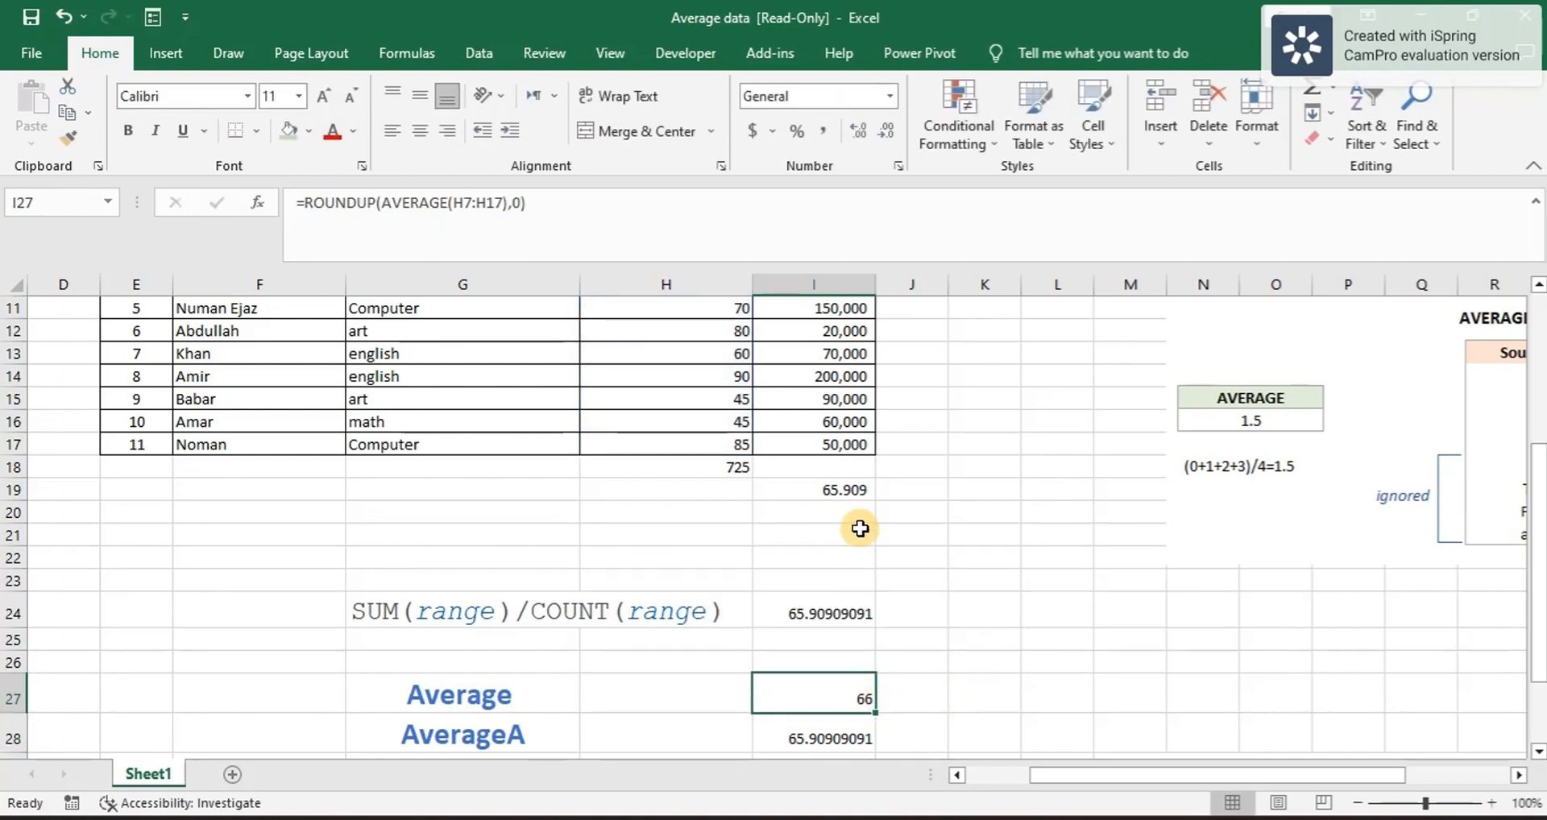
left_click(820, 132)
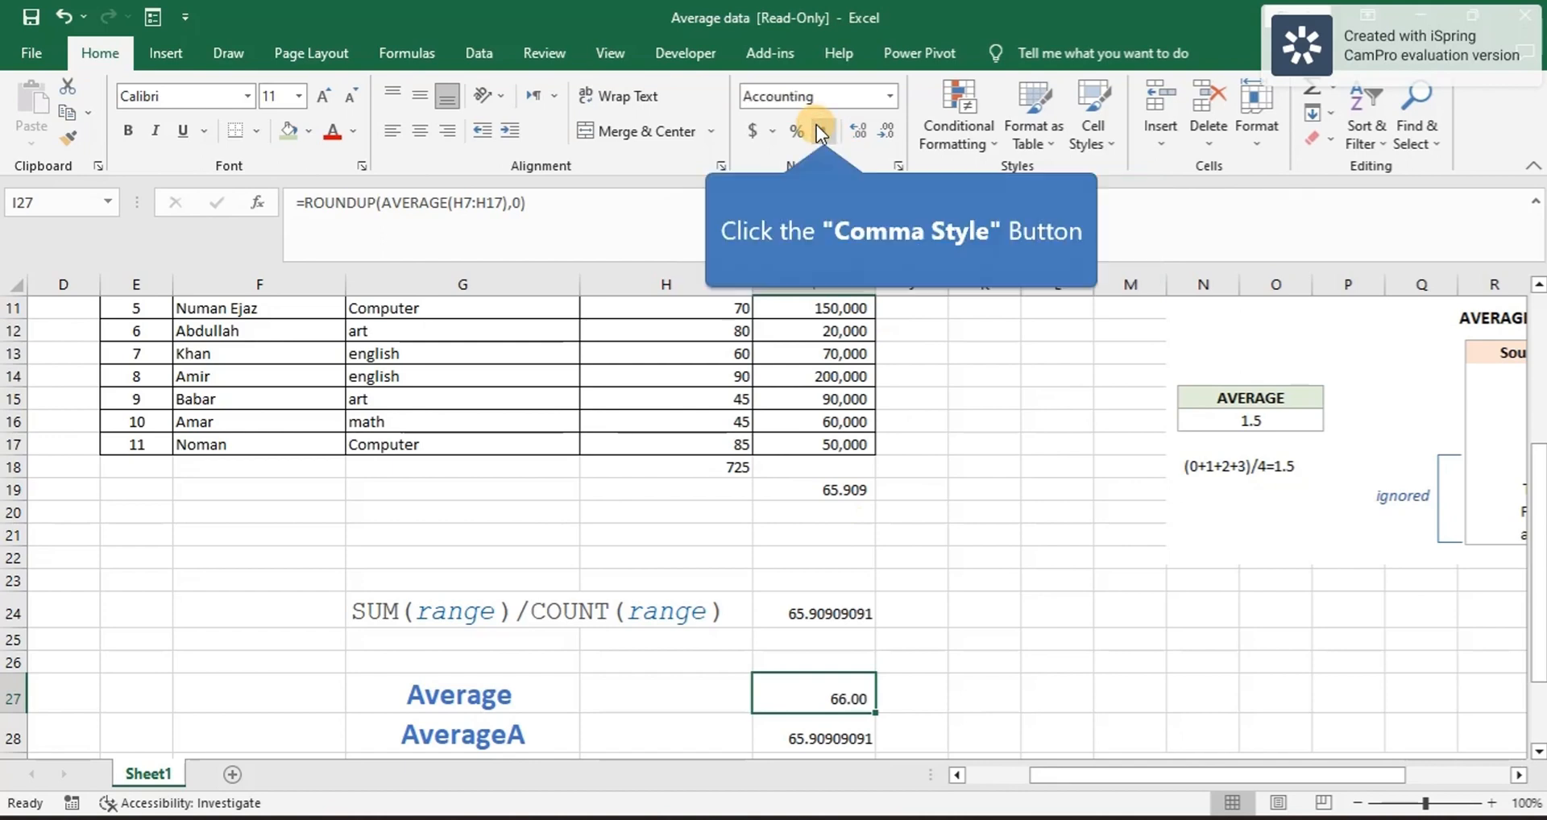
left_click(819, 129)
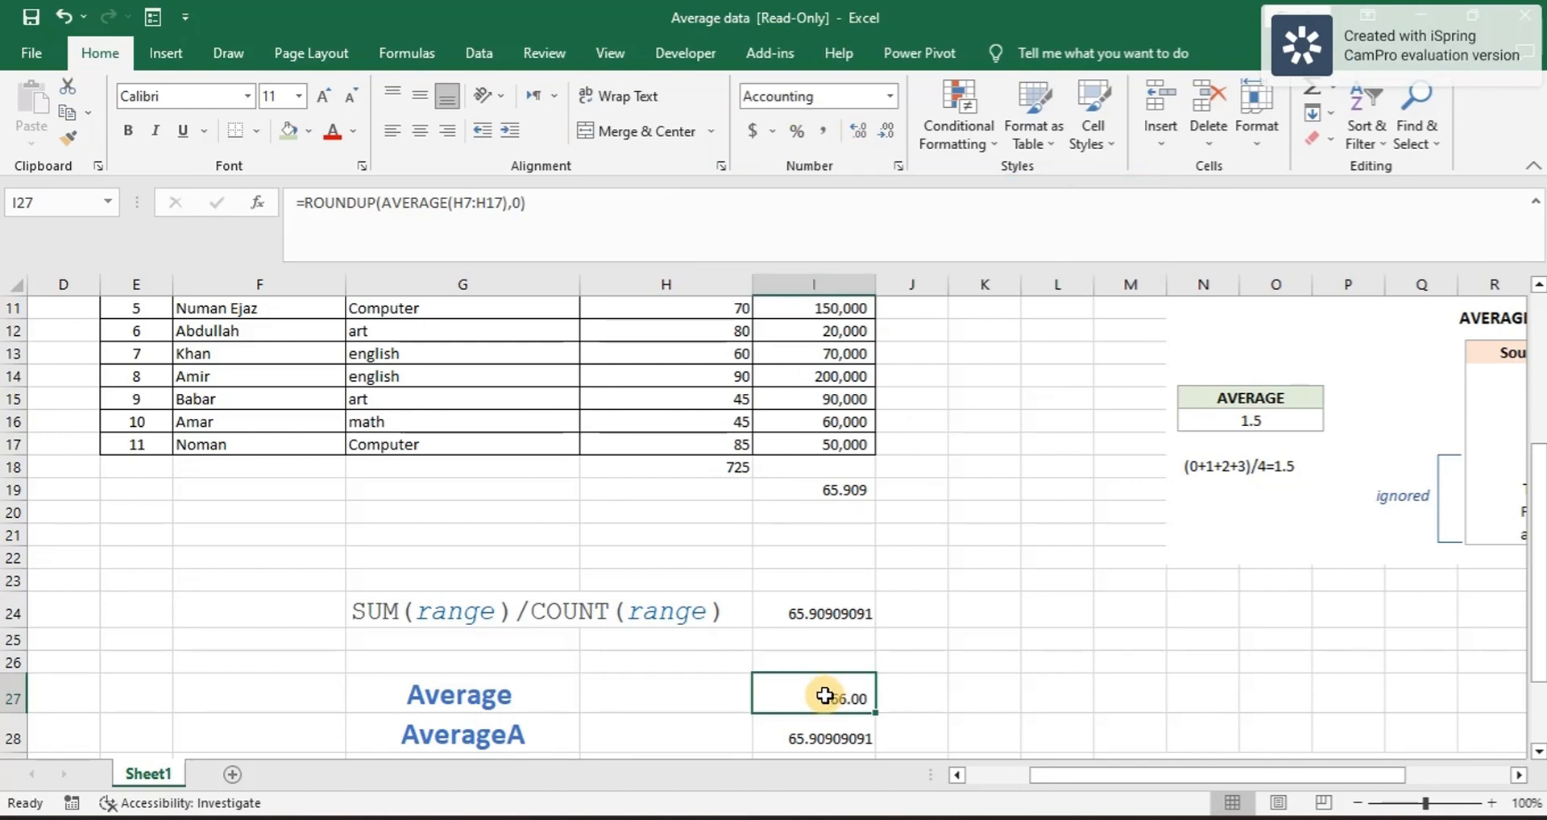
Step: Highlight the ROUNDUP part of the I27 formula, and remove it with its digits argument, leaving =AVERAGE(H7:H17)
left_click_drag(310, 205, 381, 202)
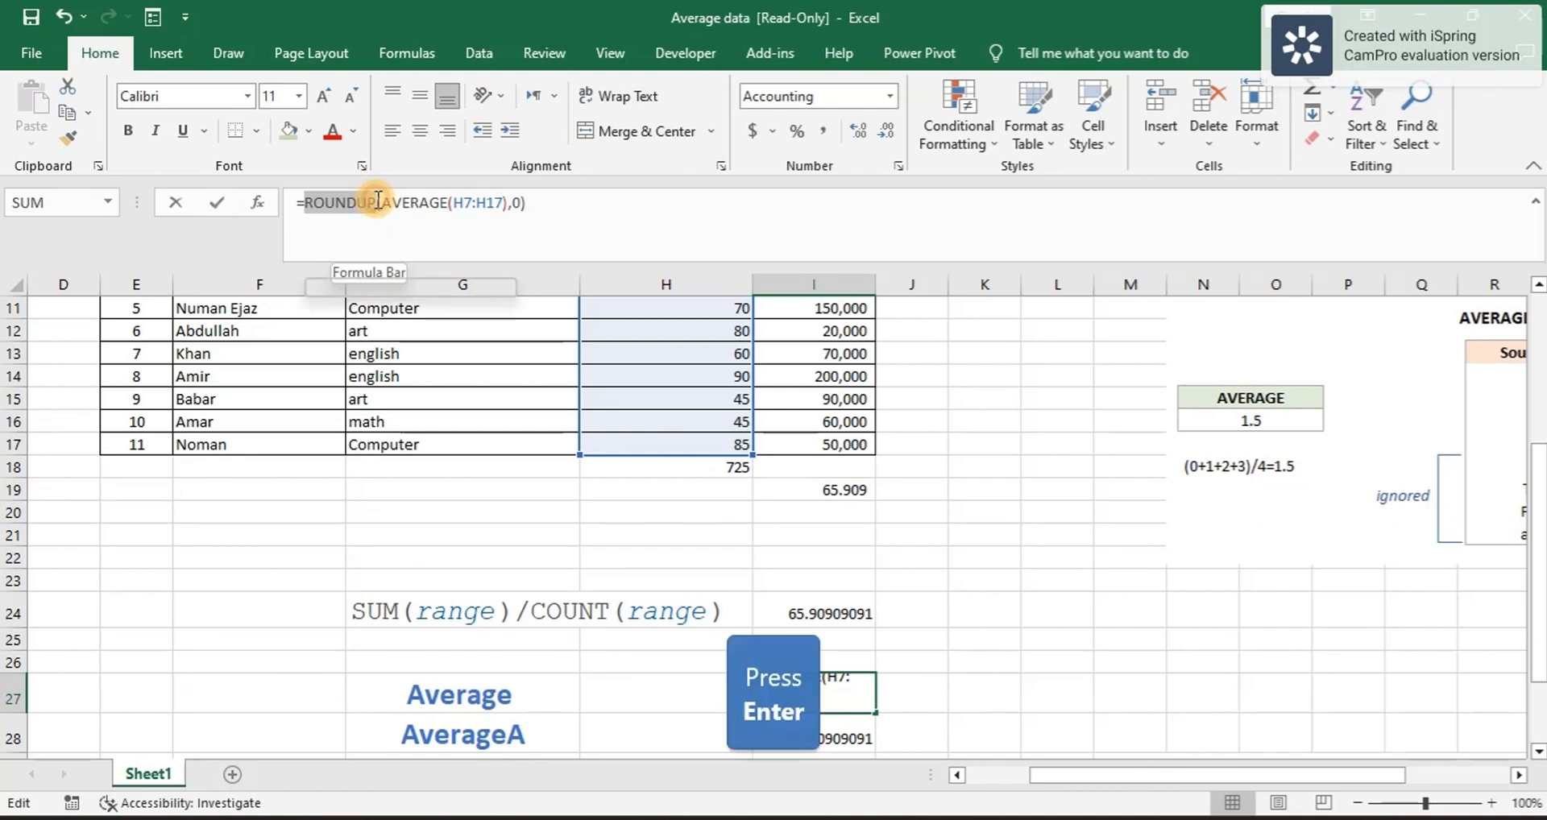
key("Return")
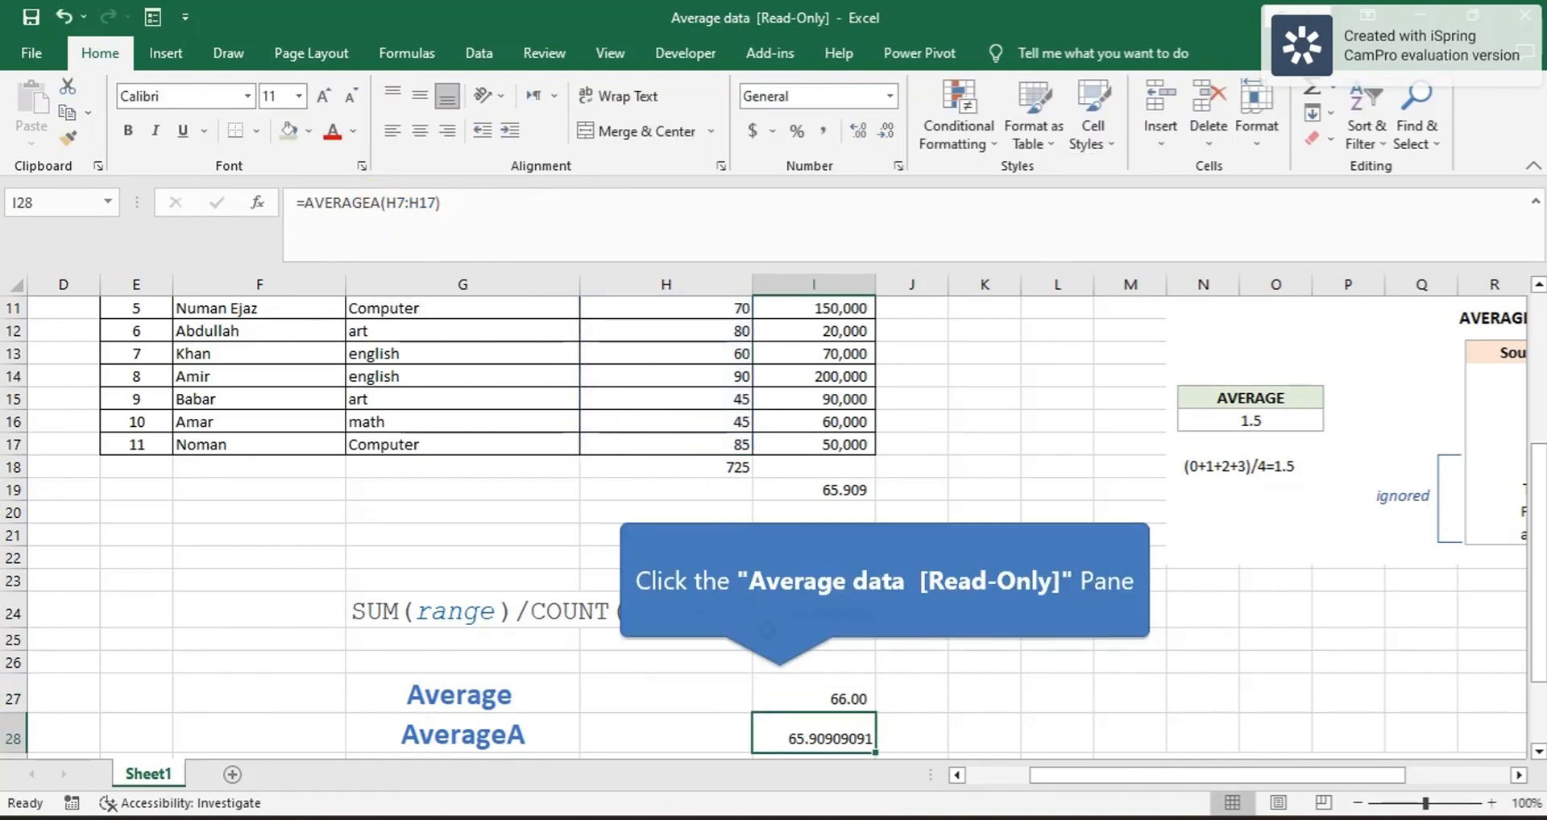
left_click(779, 682)
left_click(378, 211)
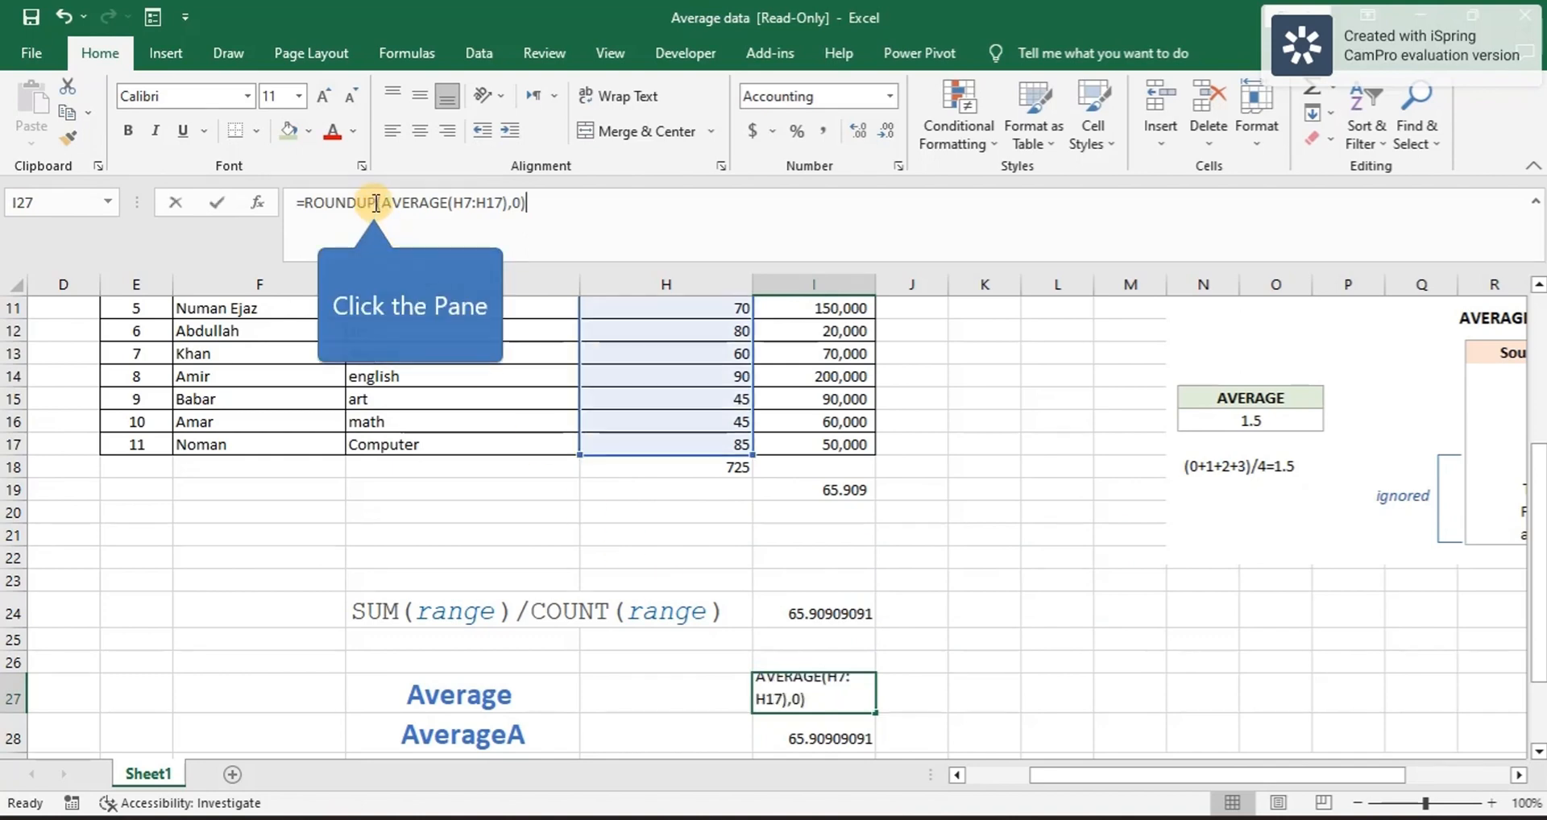
key("BackSpace")
key("BackSpace")
key("BackSpace")
key("BackSpace")
key("BackSpace")
key("BackSpace")
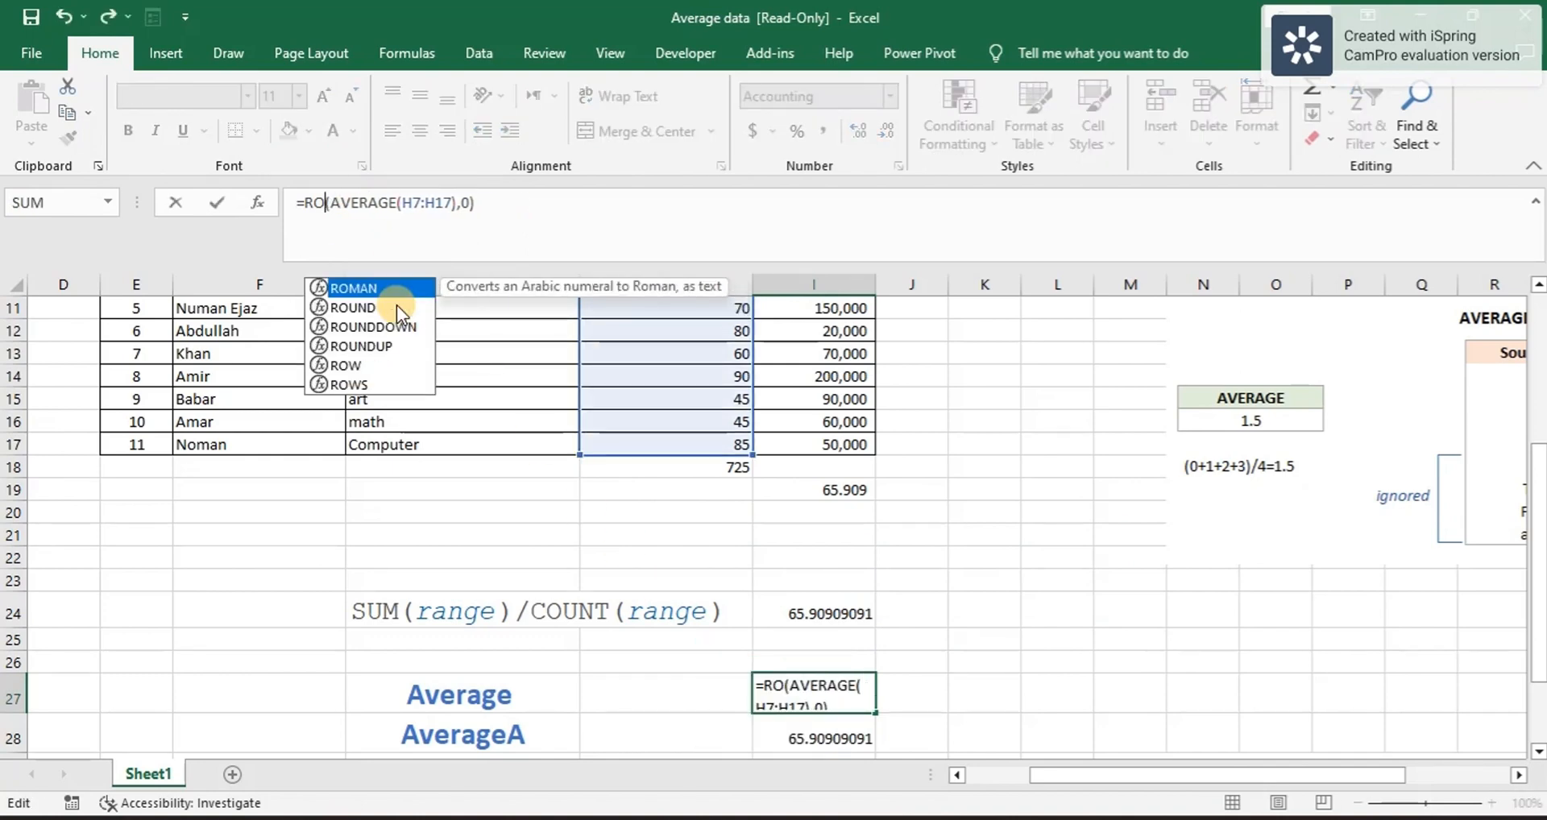
key("Right")
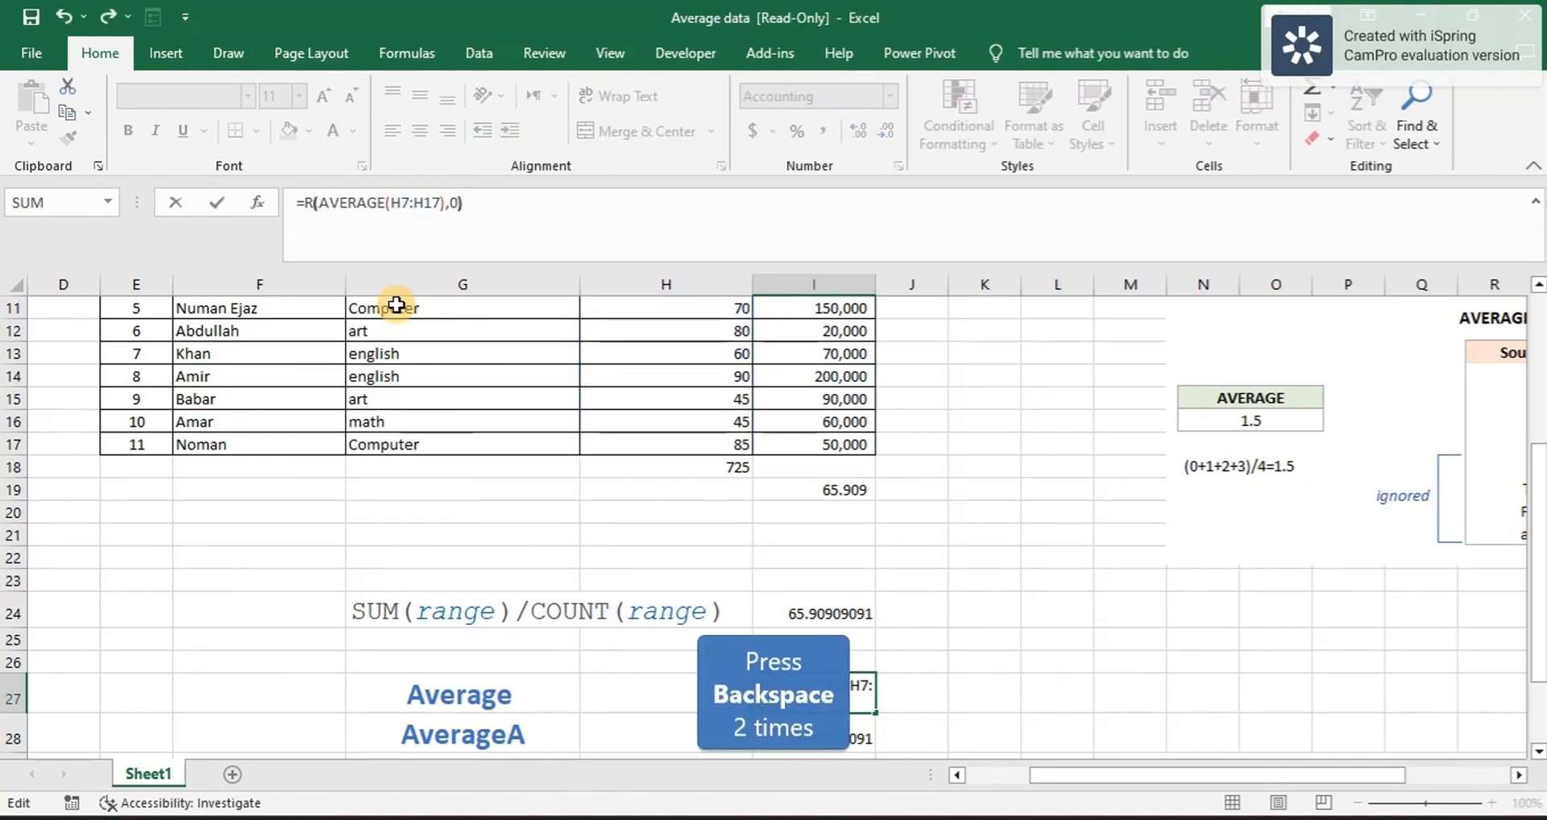
key("BackSpace")
key("BackSpace")
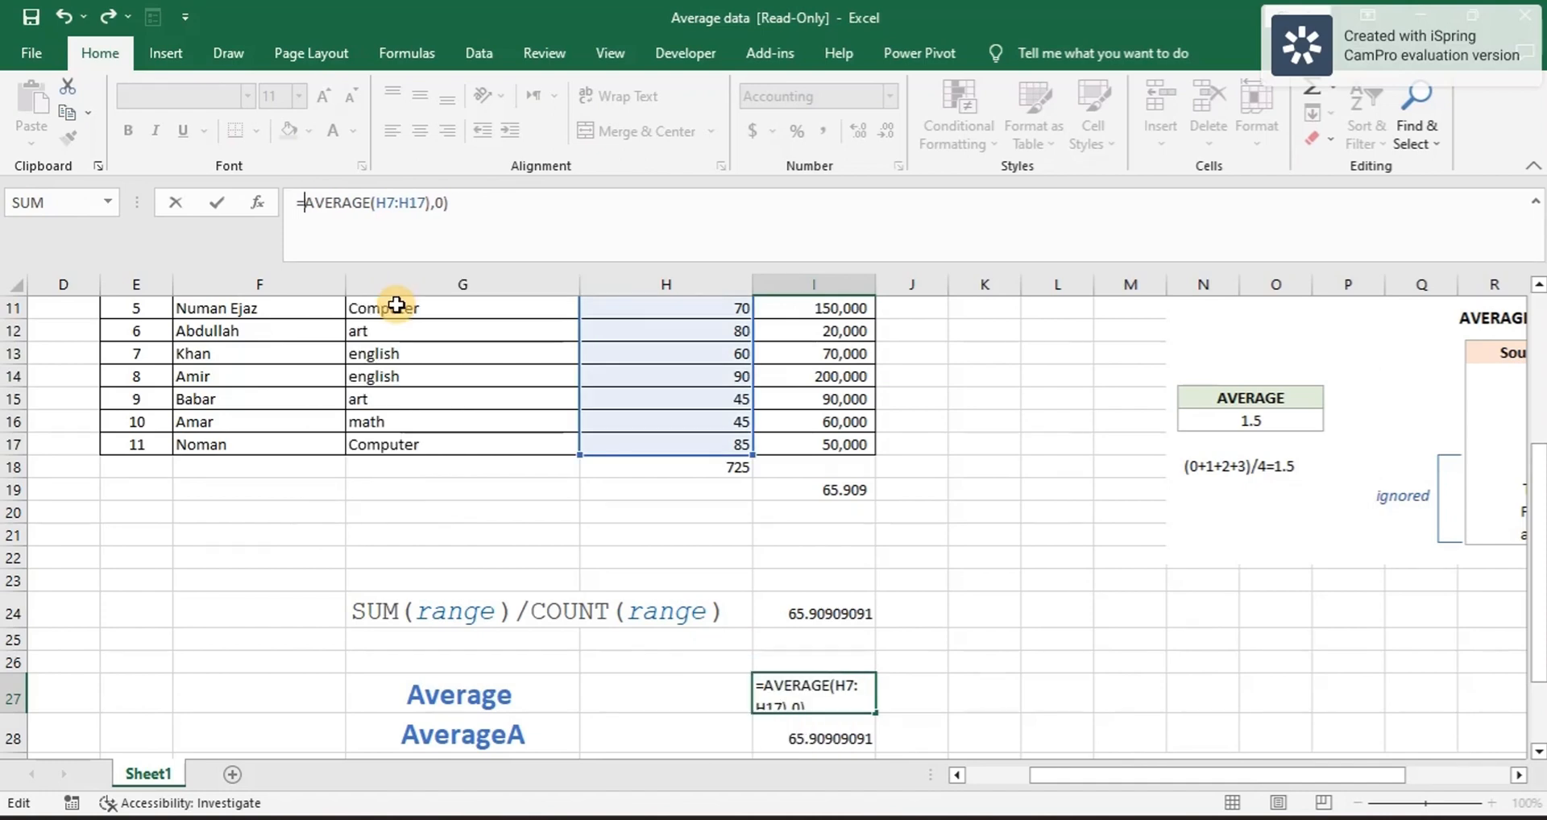
left_click(458, 208)
key("BackSpace")
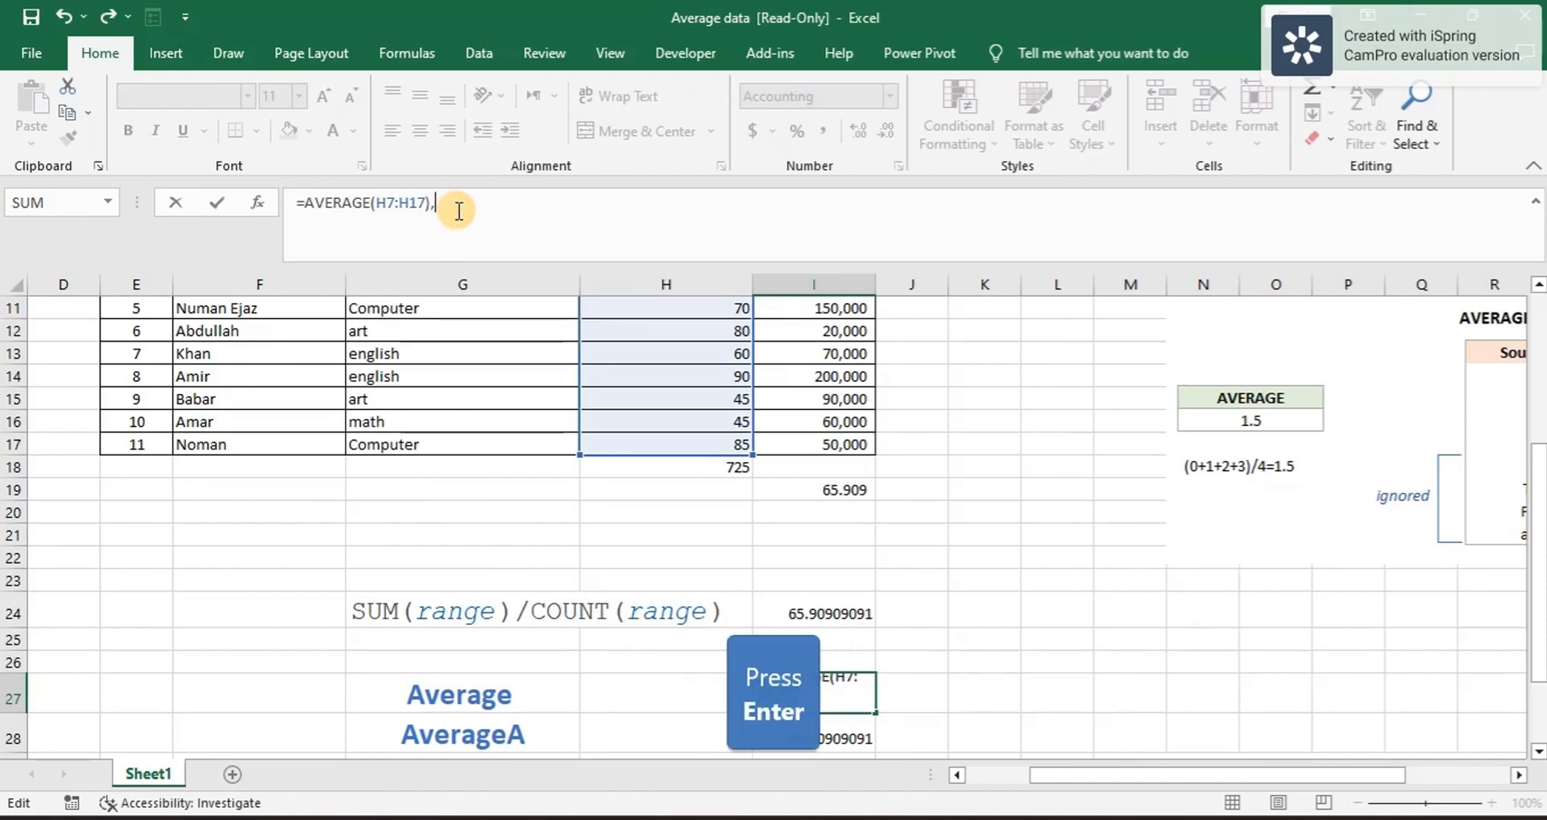
key("Return")
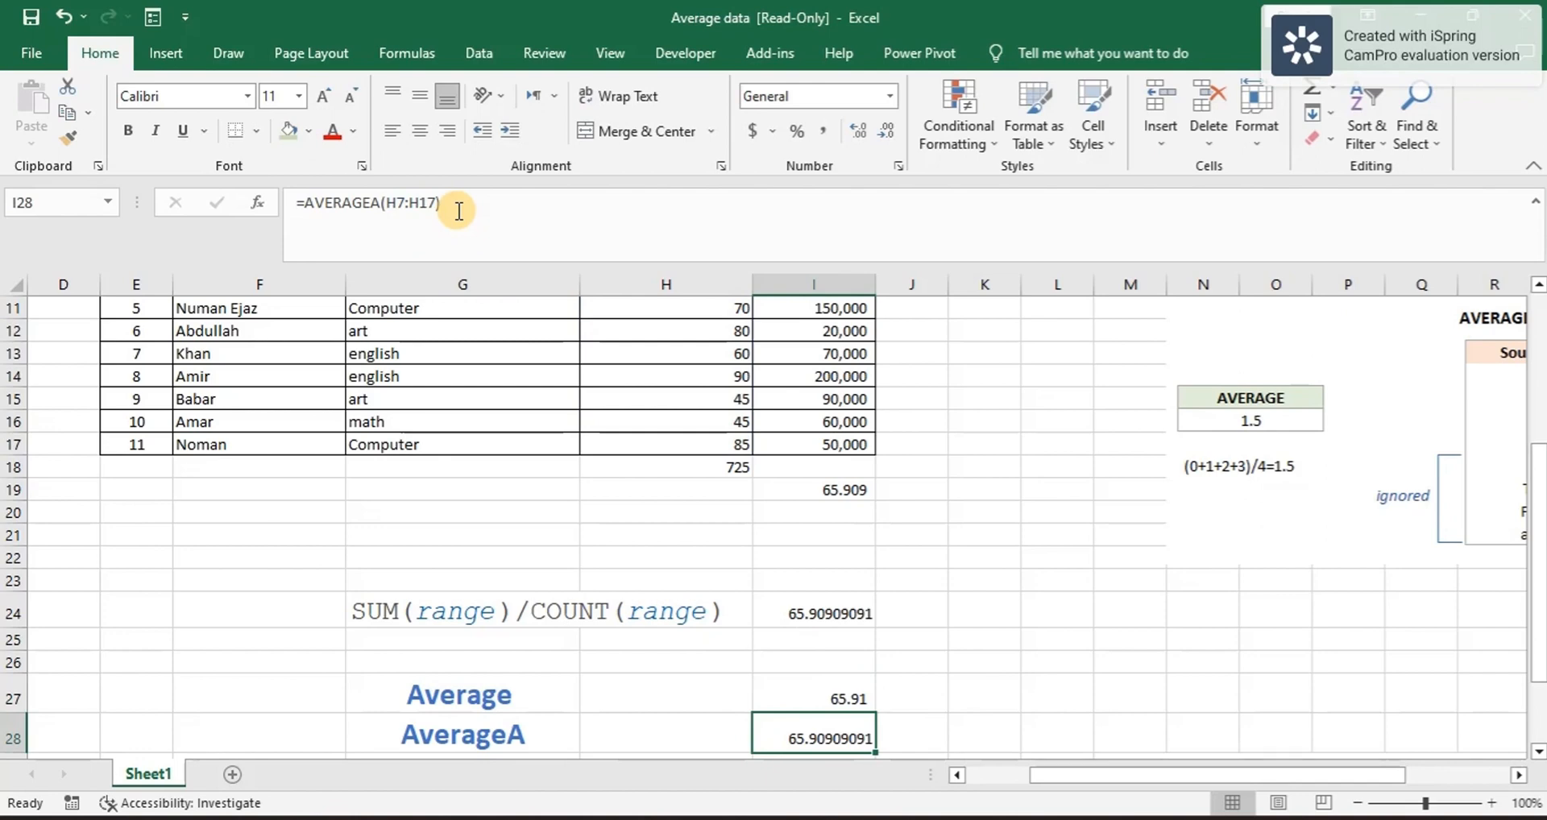
Step: Fill the manual average cell I19 with light green
left_click(808, 698)
left_click(828, 494)
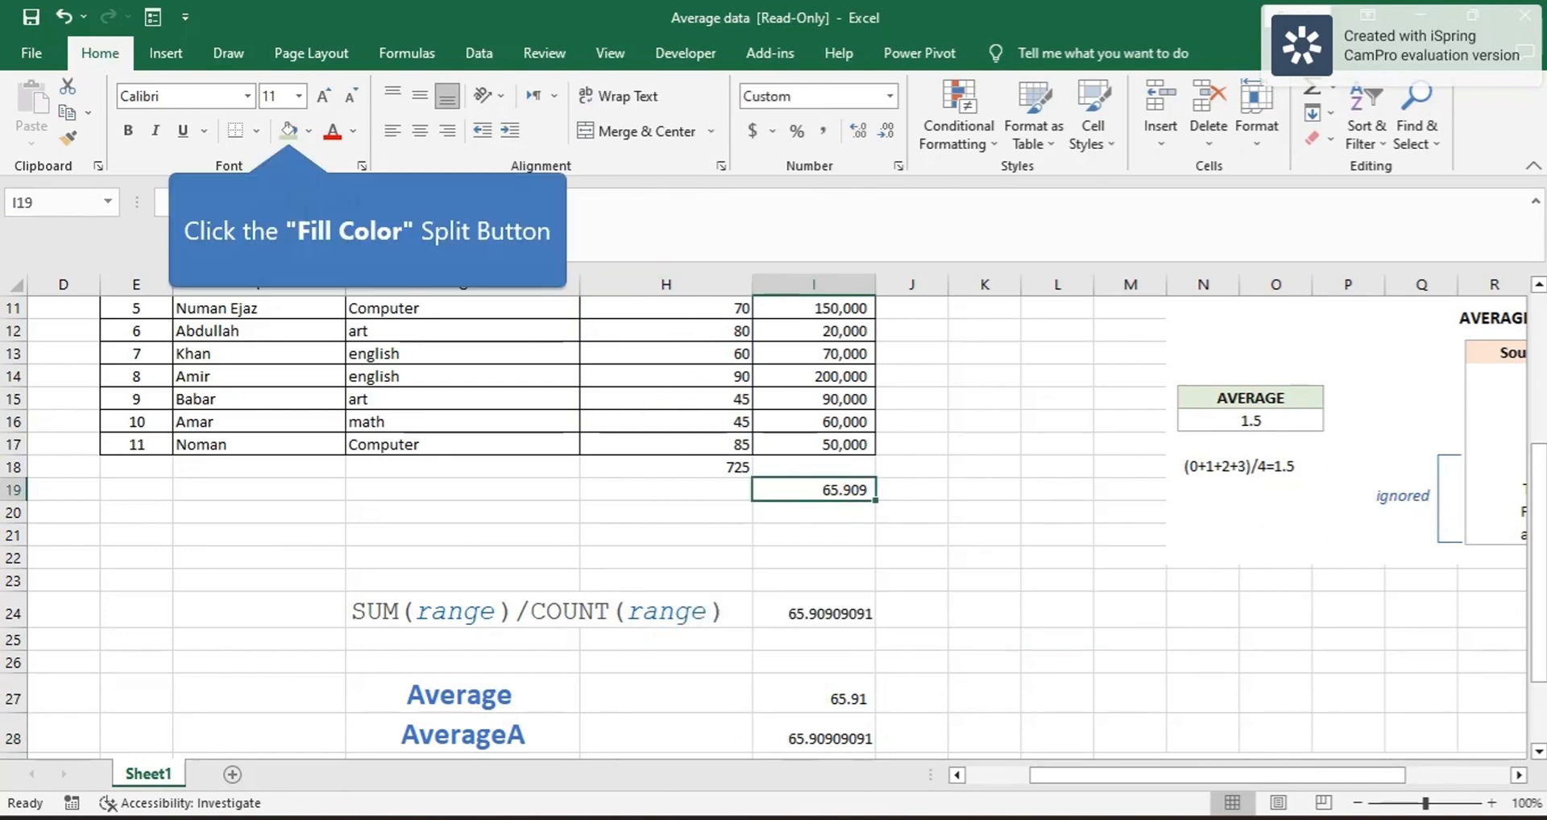
left_click(288, 130)
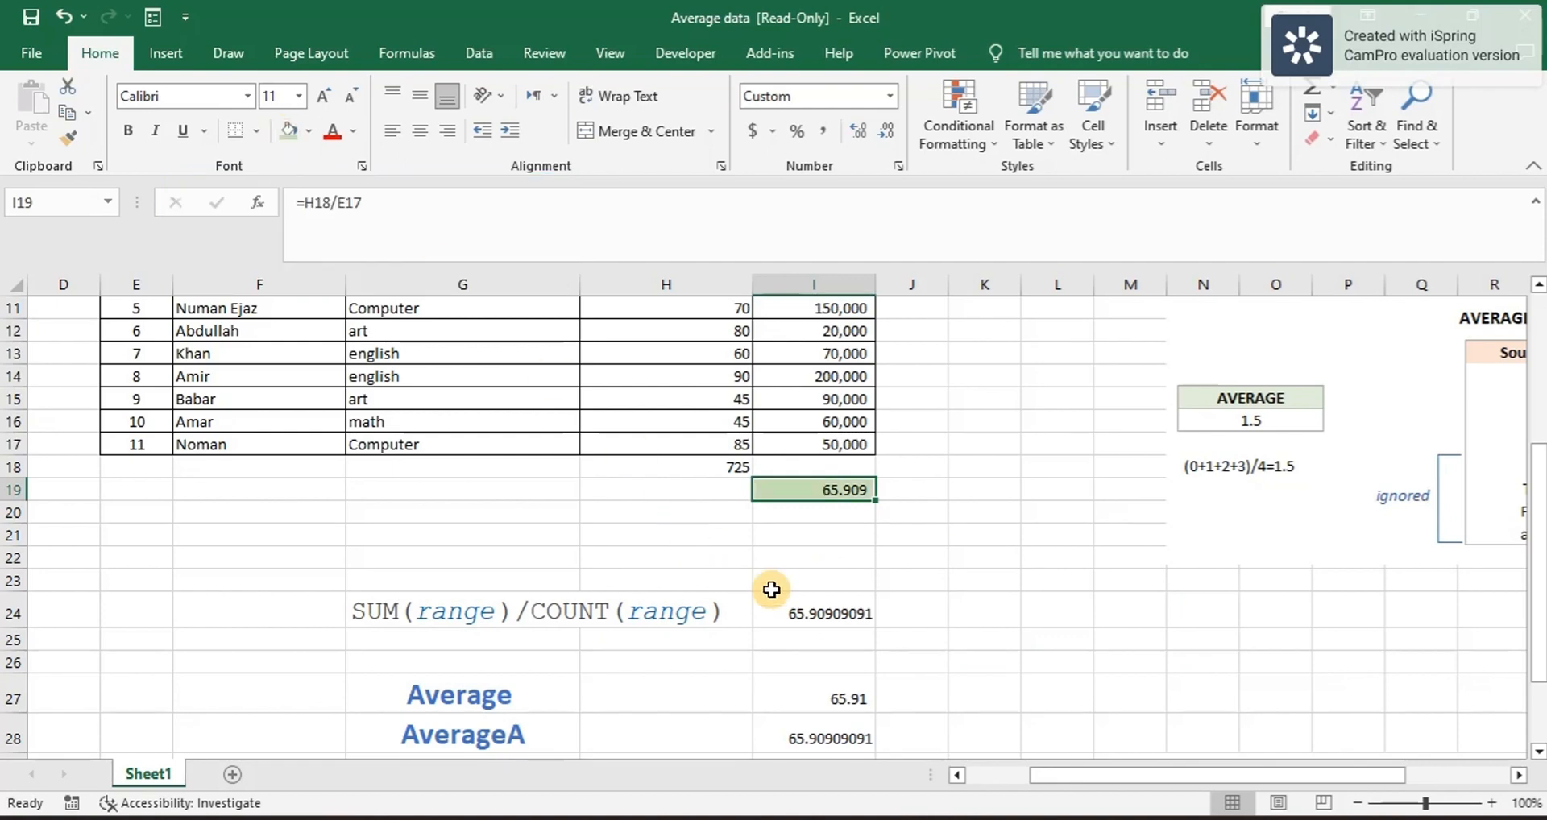
Step: Show the AVERAGE result in I27 with three decimal places and fill the cell with the same light green as I19
left_click(820, 702)
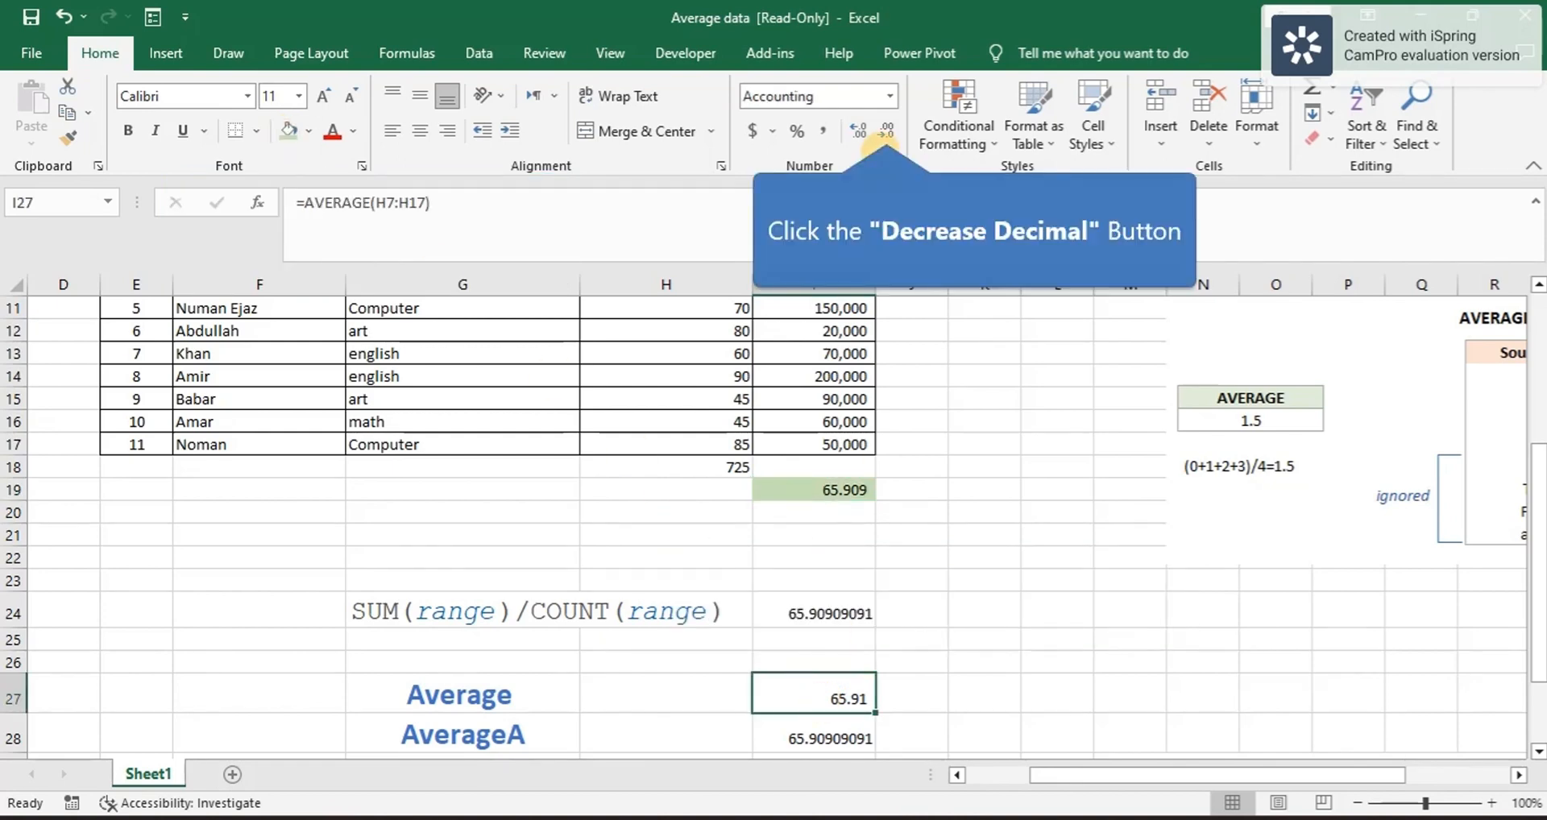
left_click(886, 134)
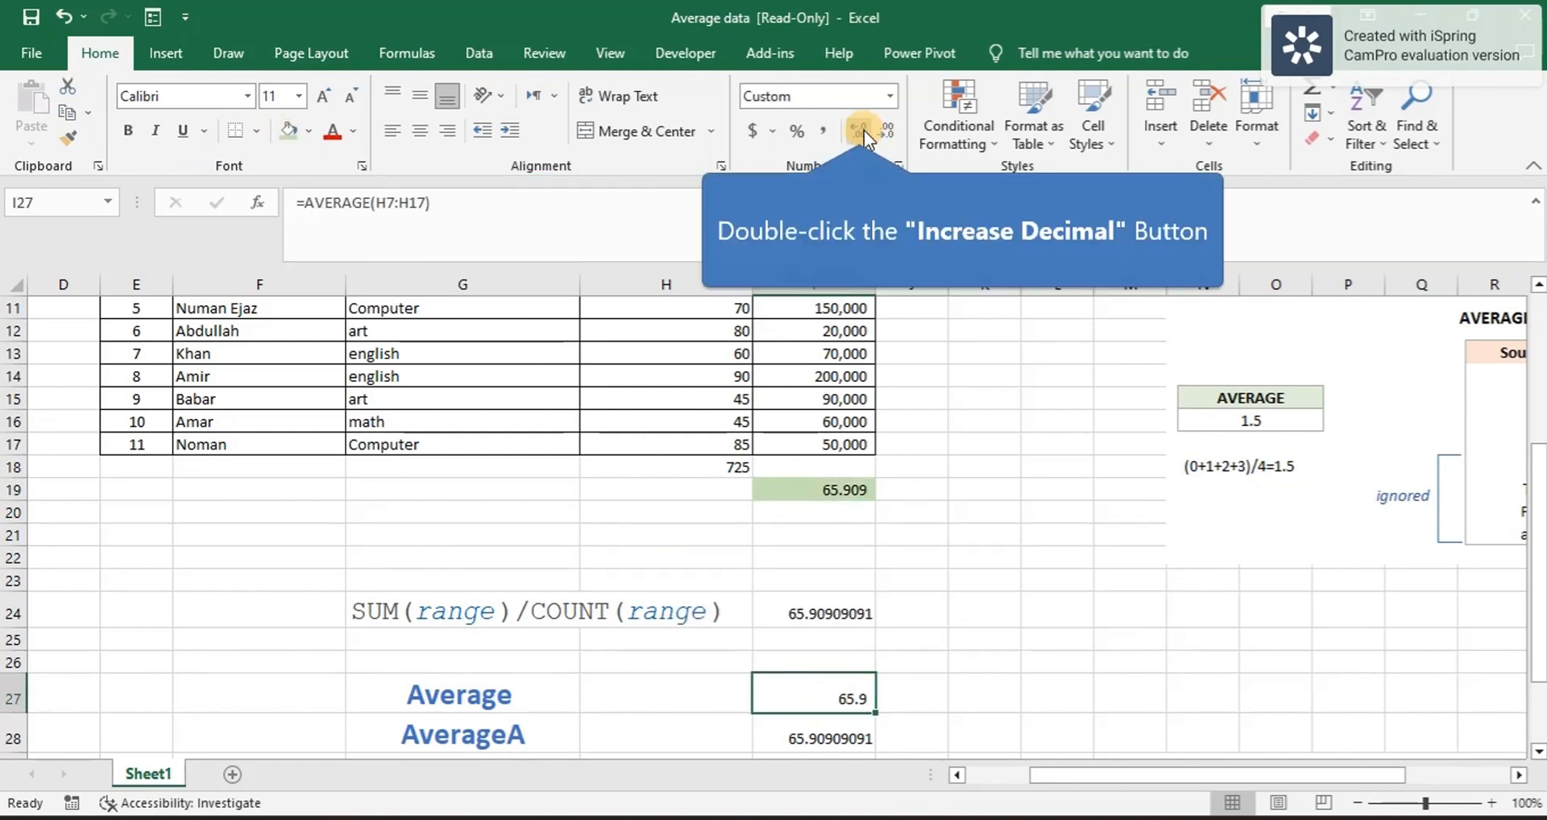
double_click(864, 129)
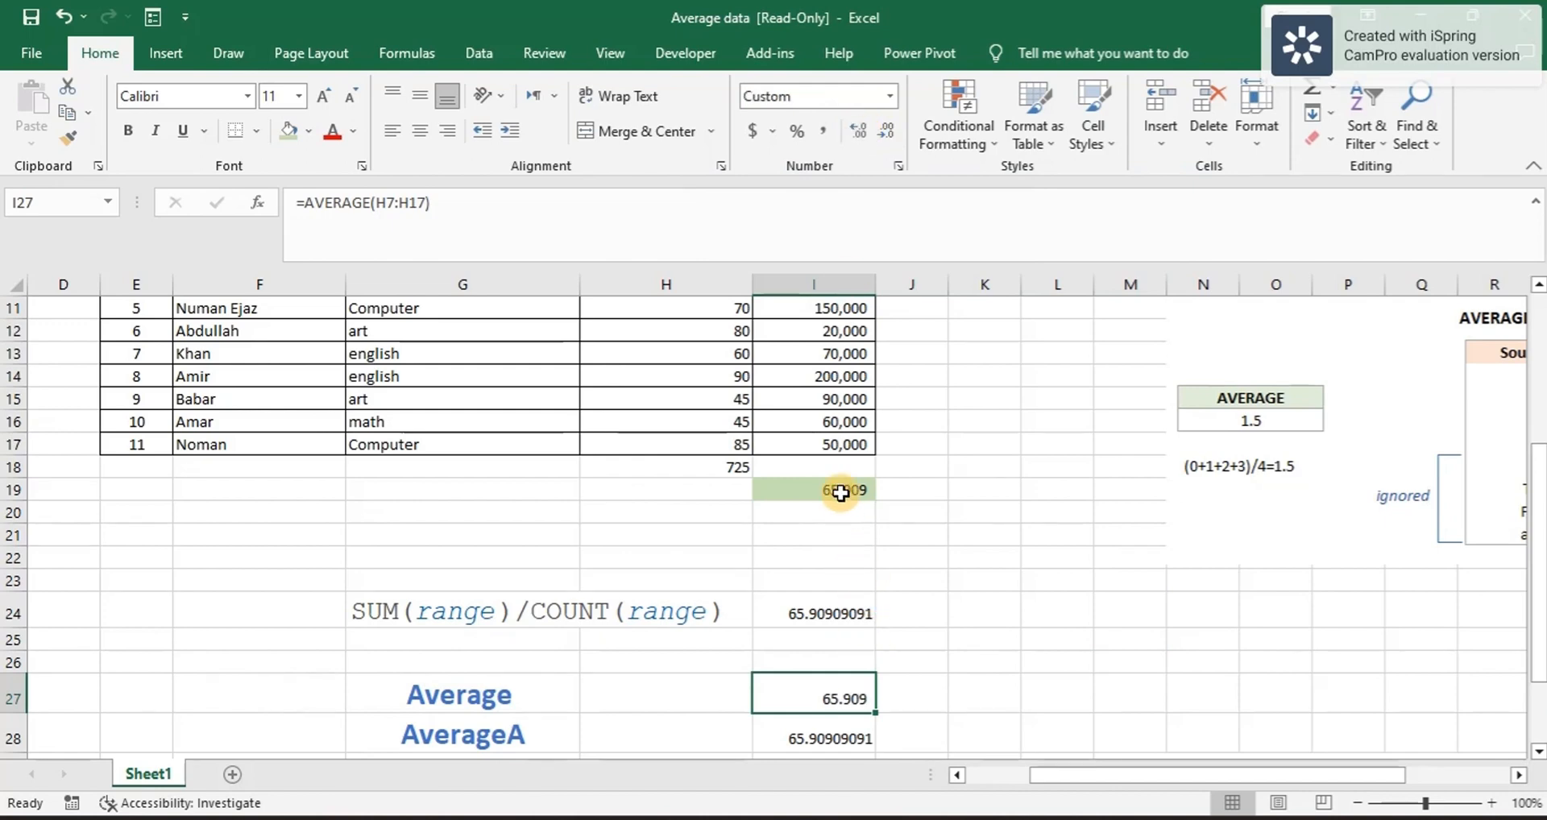
left_click(289, 131)
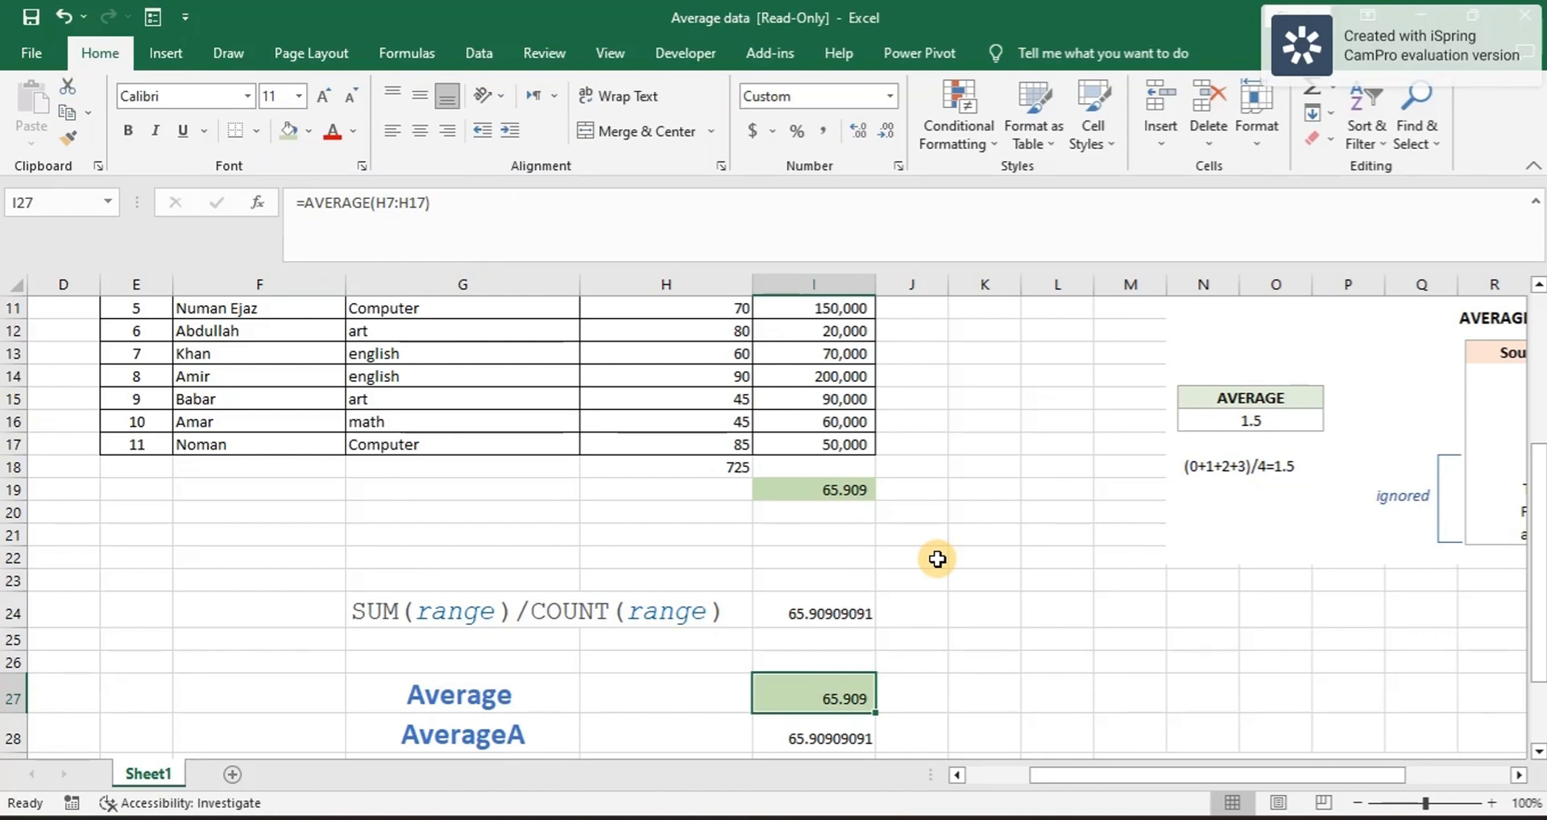
Step: Clear the mark in H16 to test how a blank cell affects the manual and AVERAGE results
scroll(807, 698, "up", 1)
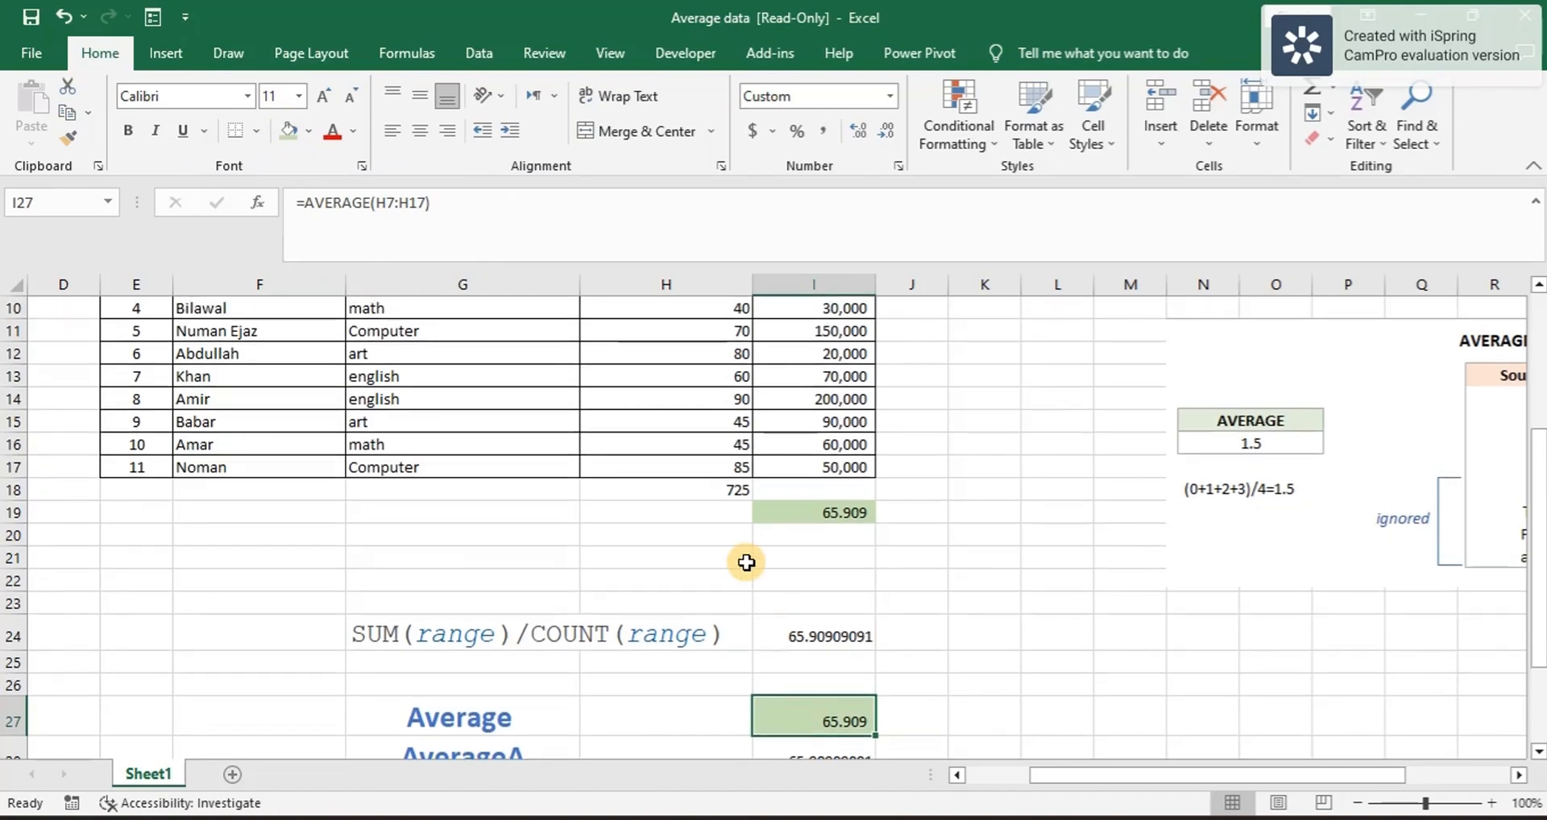
left_click(715, 445)
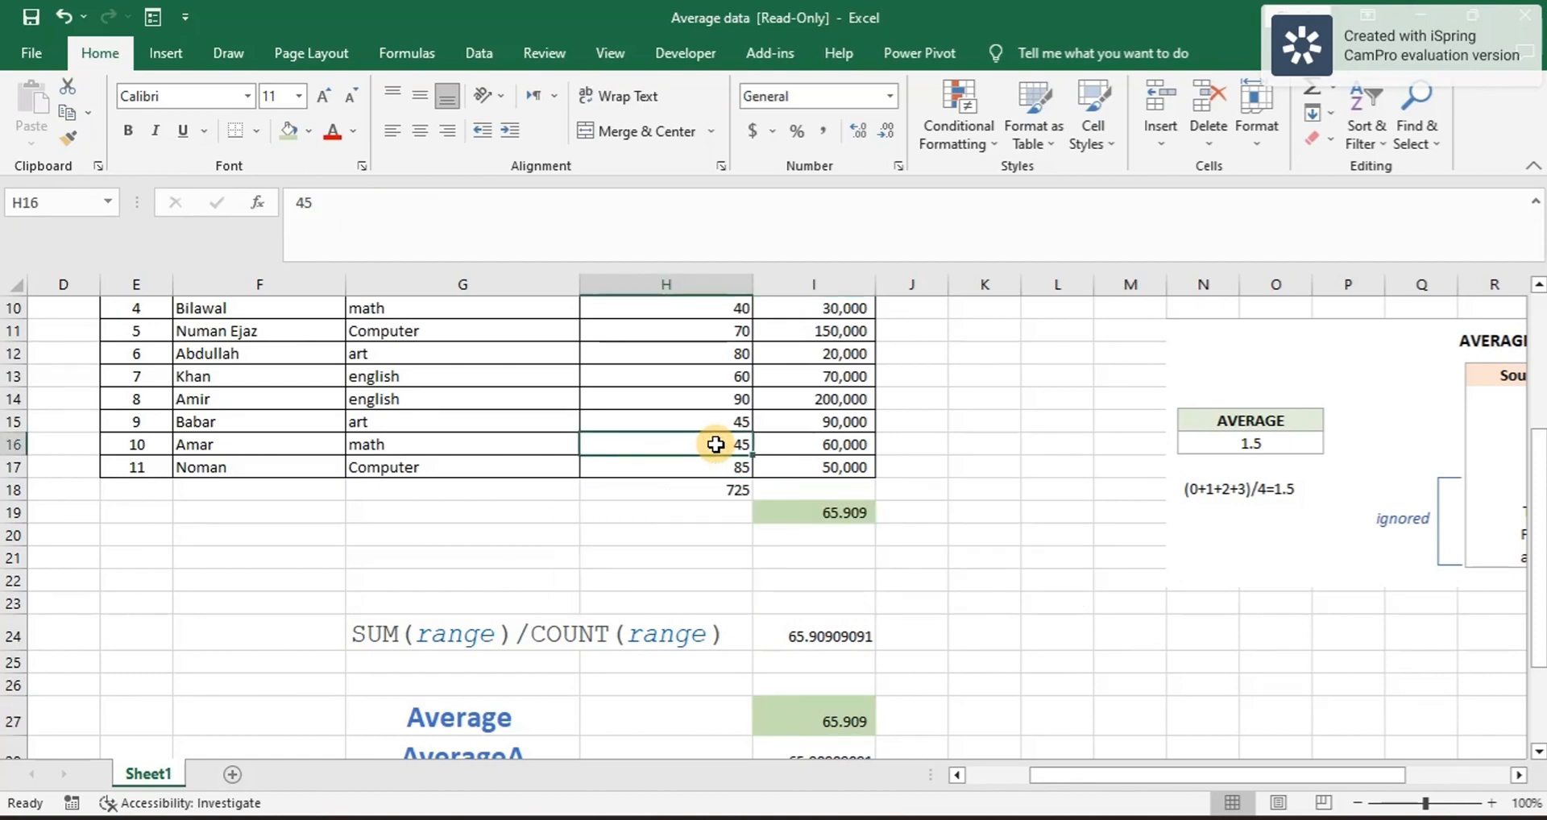
key("Delete")
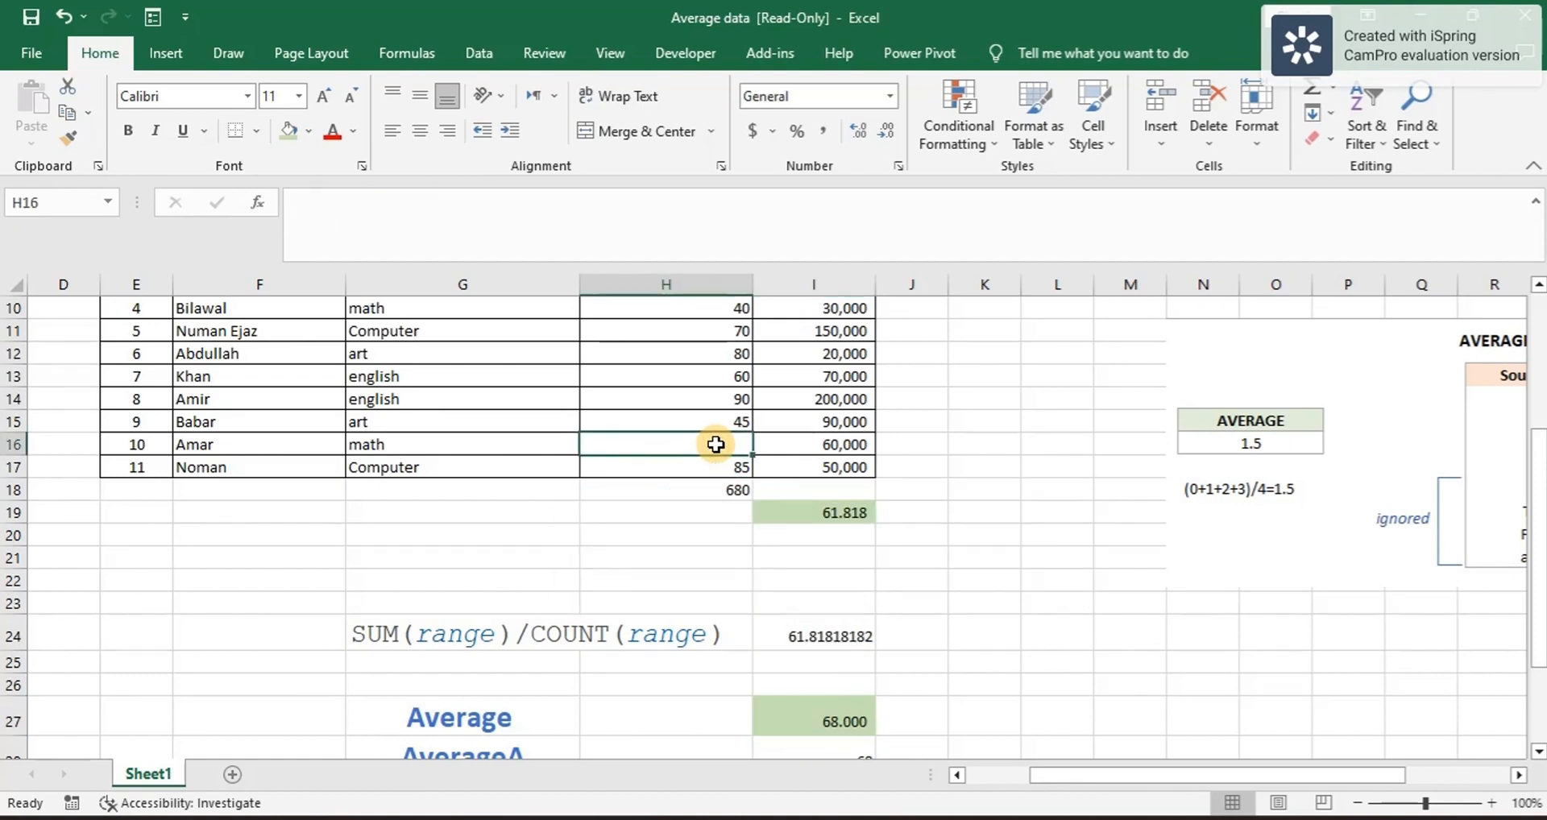
Step: Check the AVERAGE formula in I27, and fill the blank mark cell H16 with yellow
left_click(799, 725)
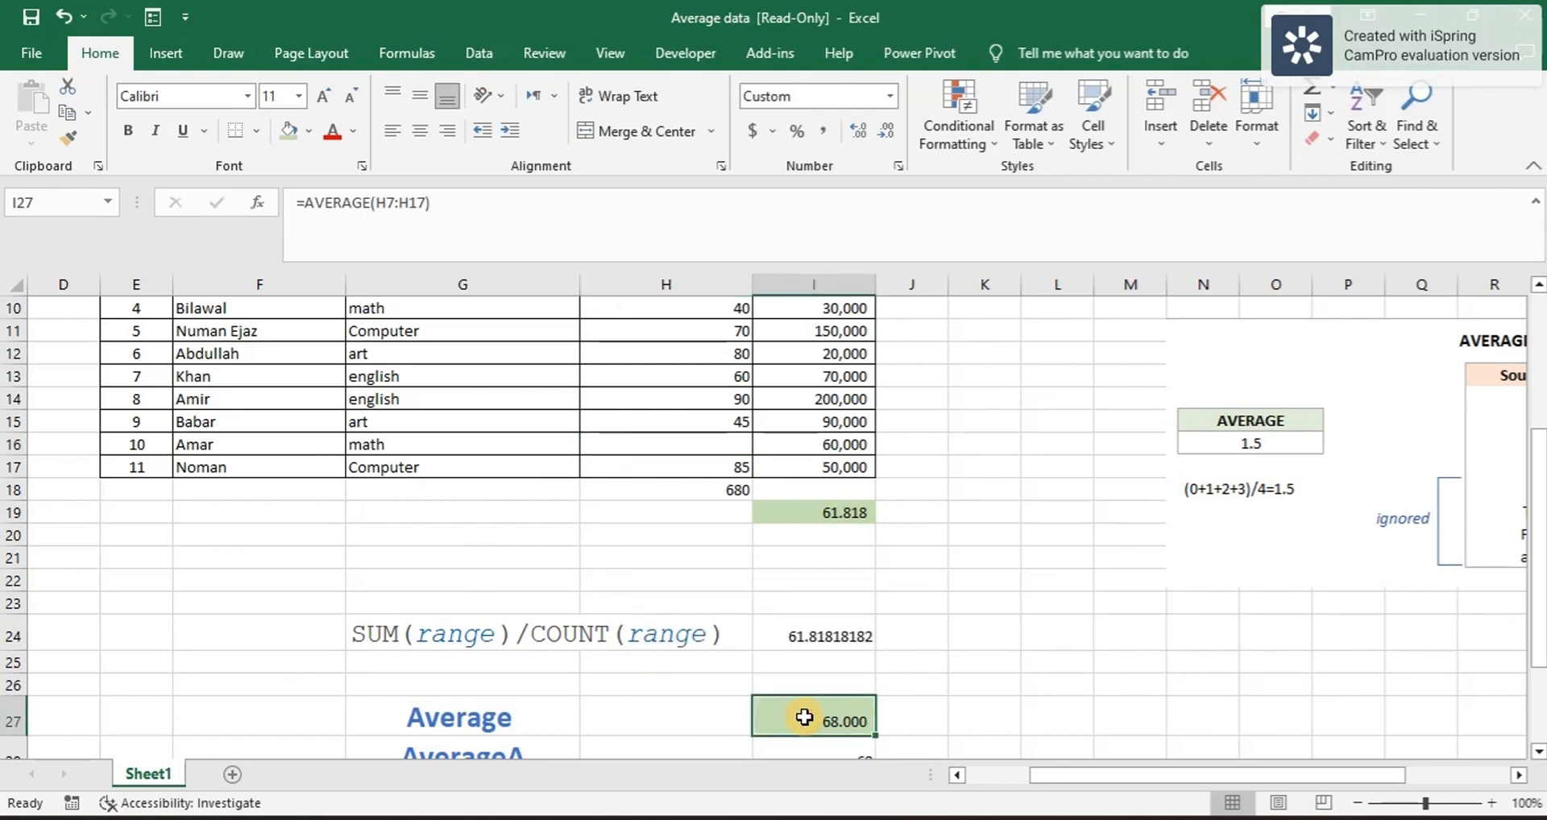
scroll(804, 717, "up", 2)
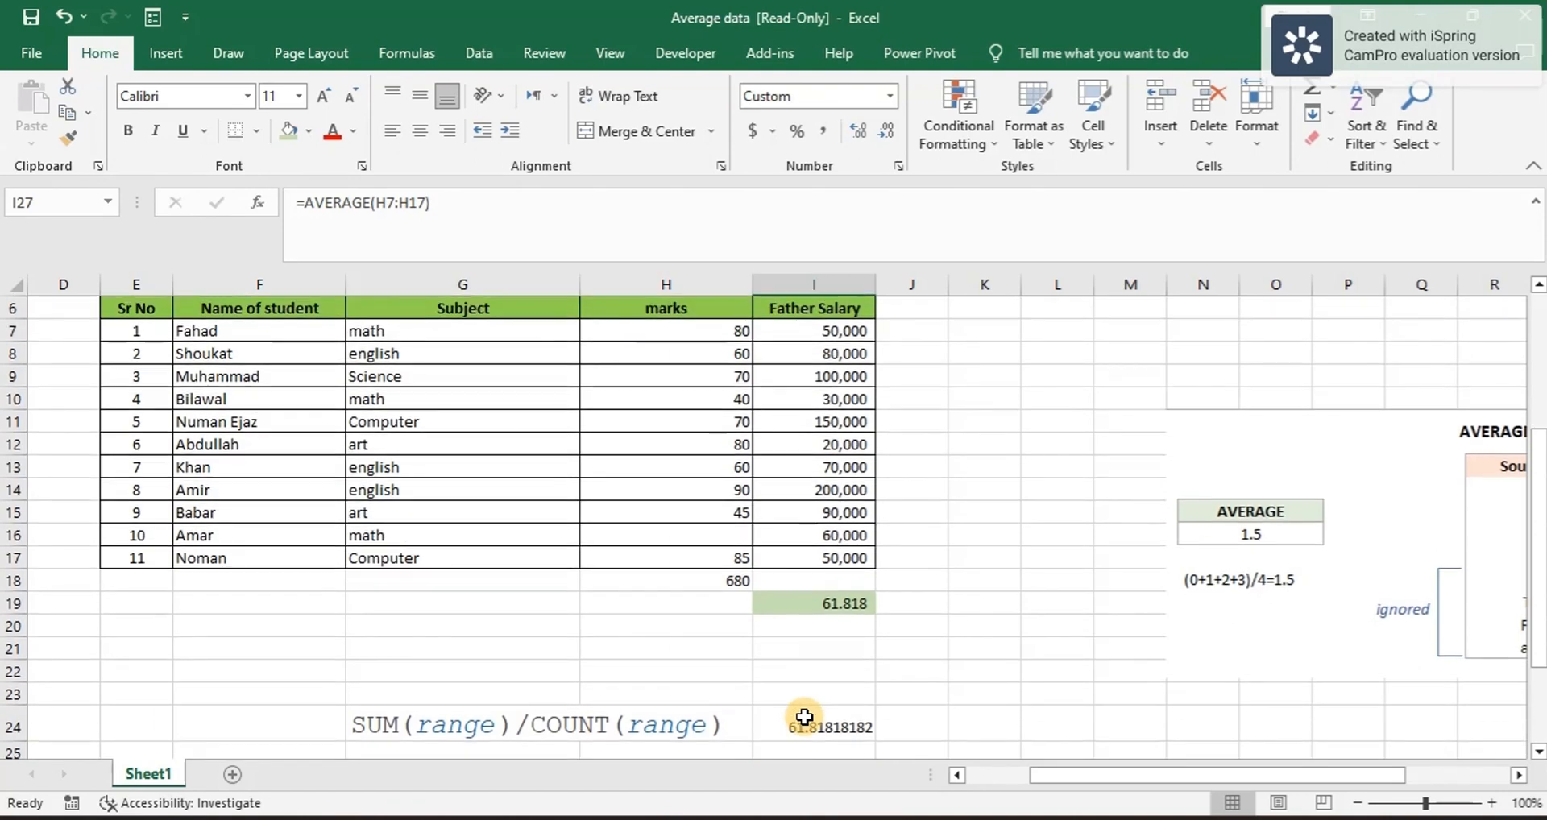
left_click(684, 535)
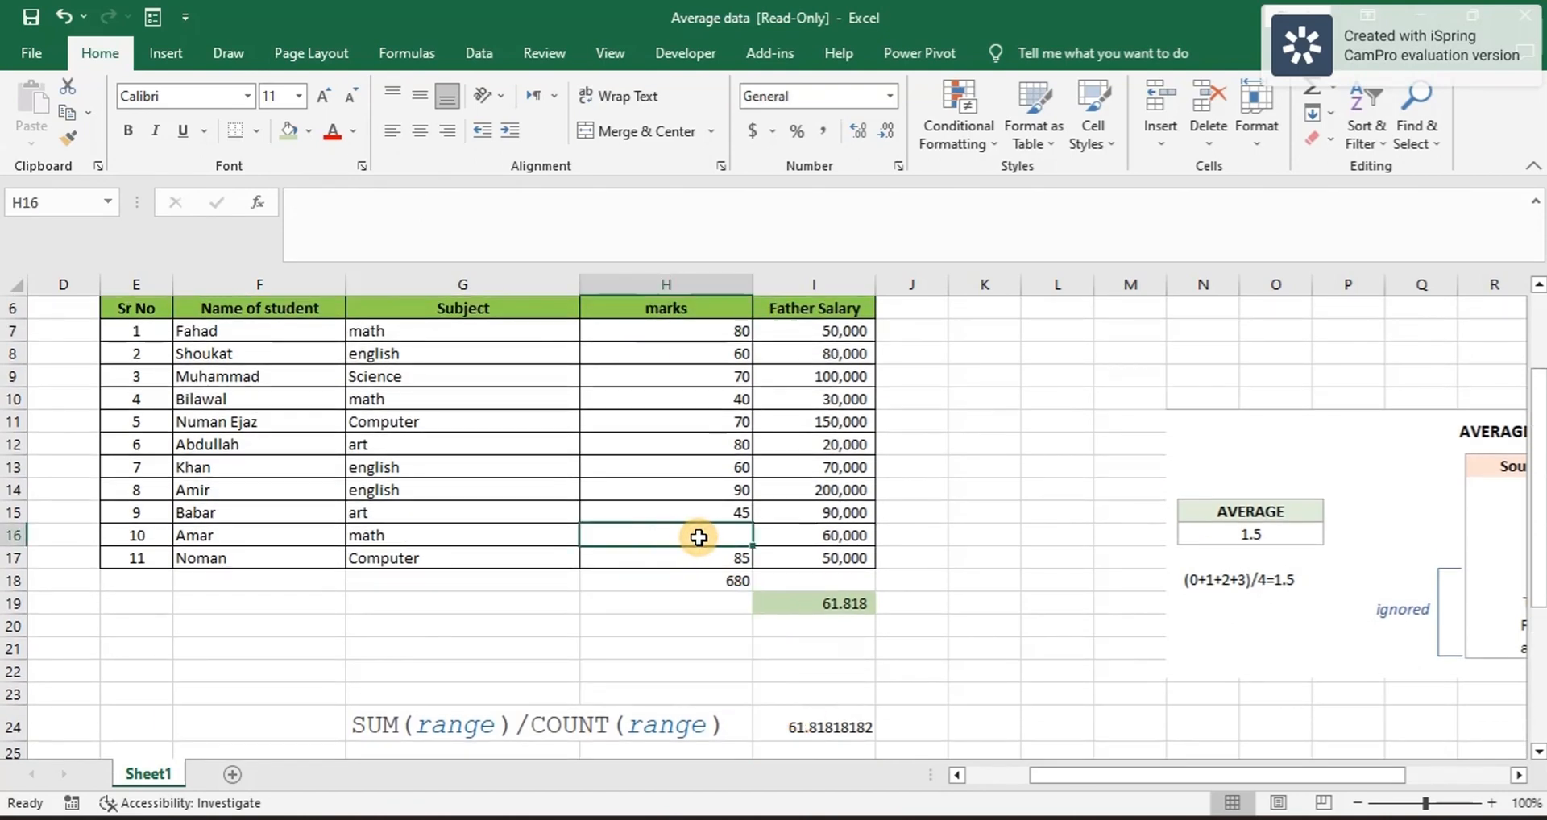
left_click(308, 129)
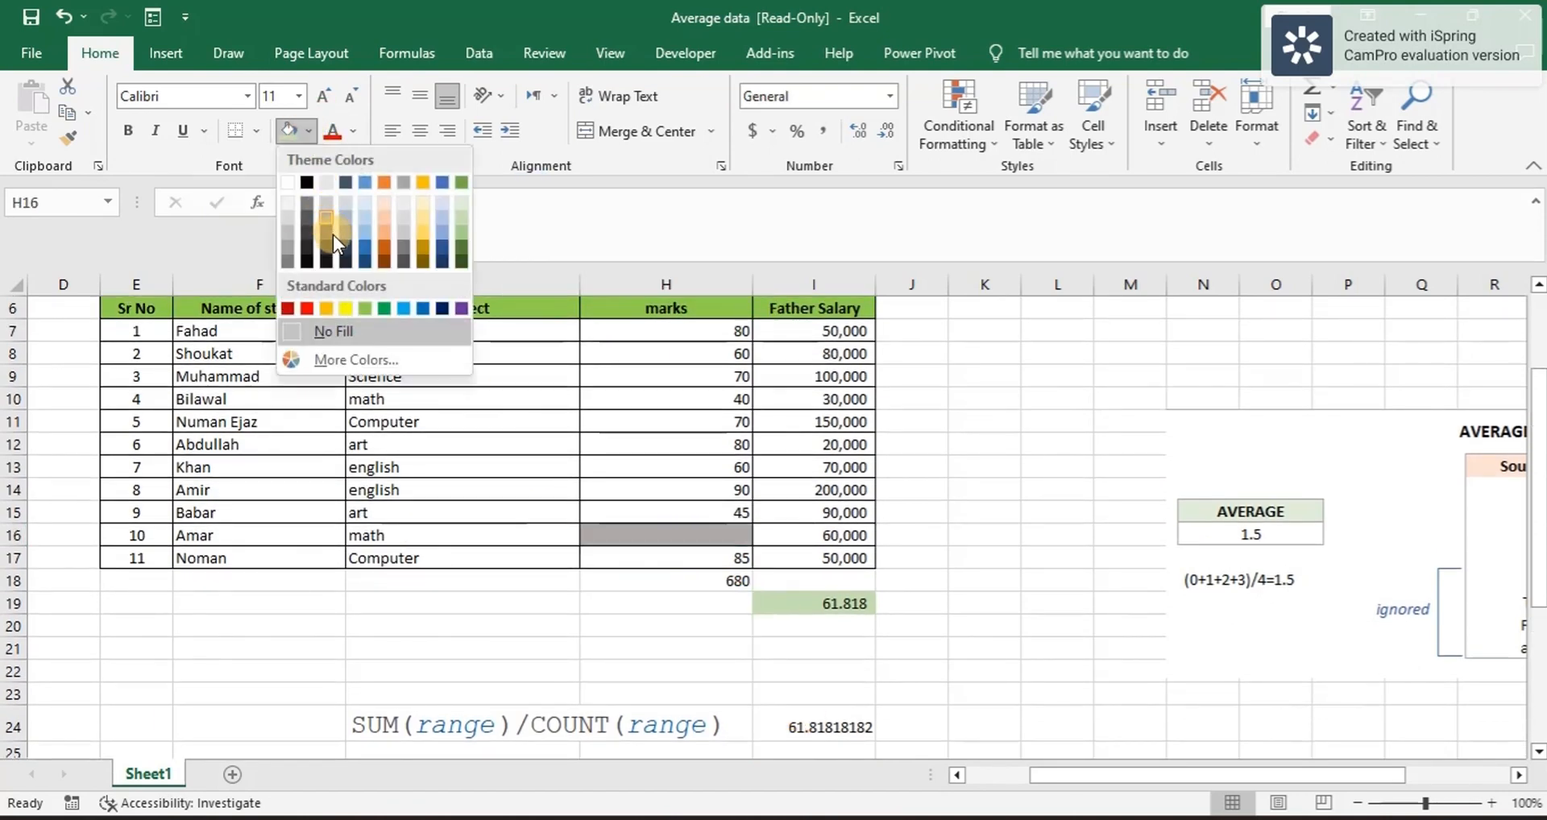
left_click(346, 307)
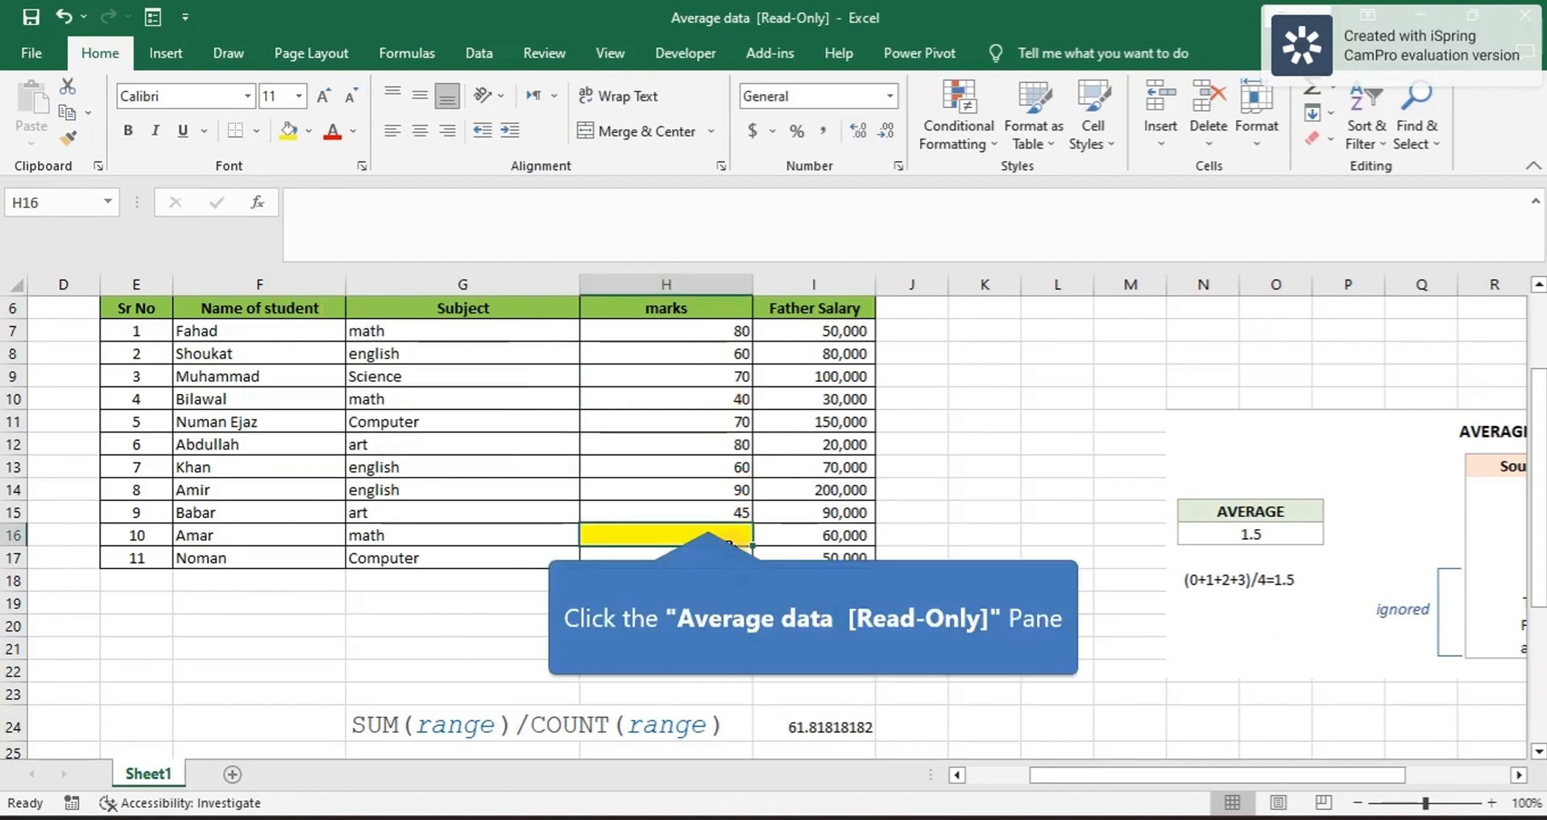
left_click(707, 514)
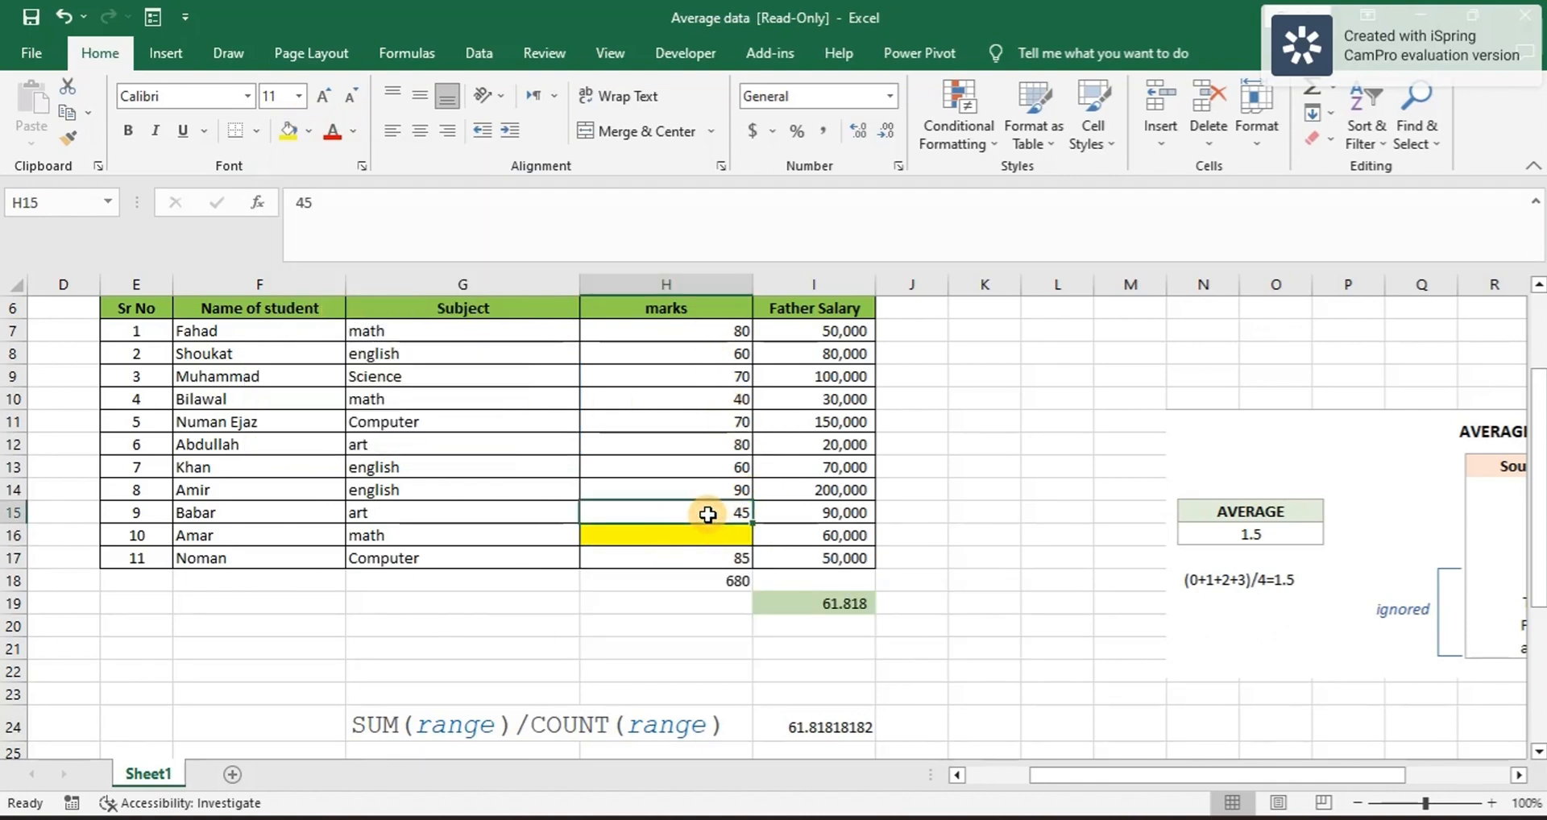
Step: Calculate the average of the ten filled marks in J20 with the formula =H18/10
left_click(934, 636)
type("=")
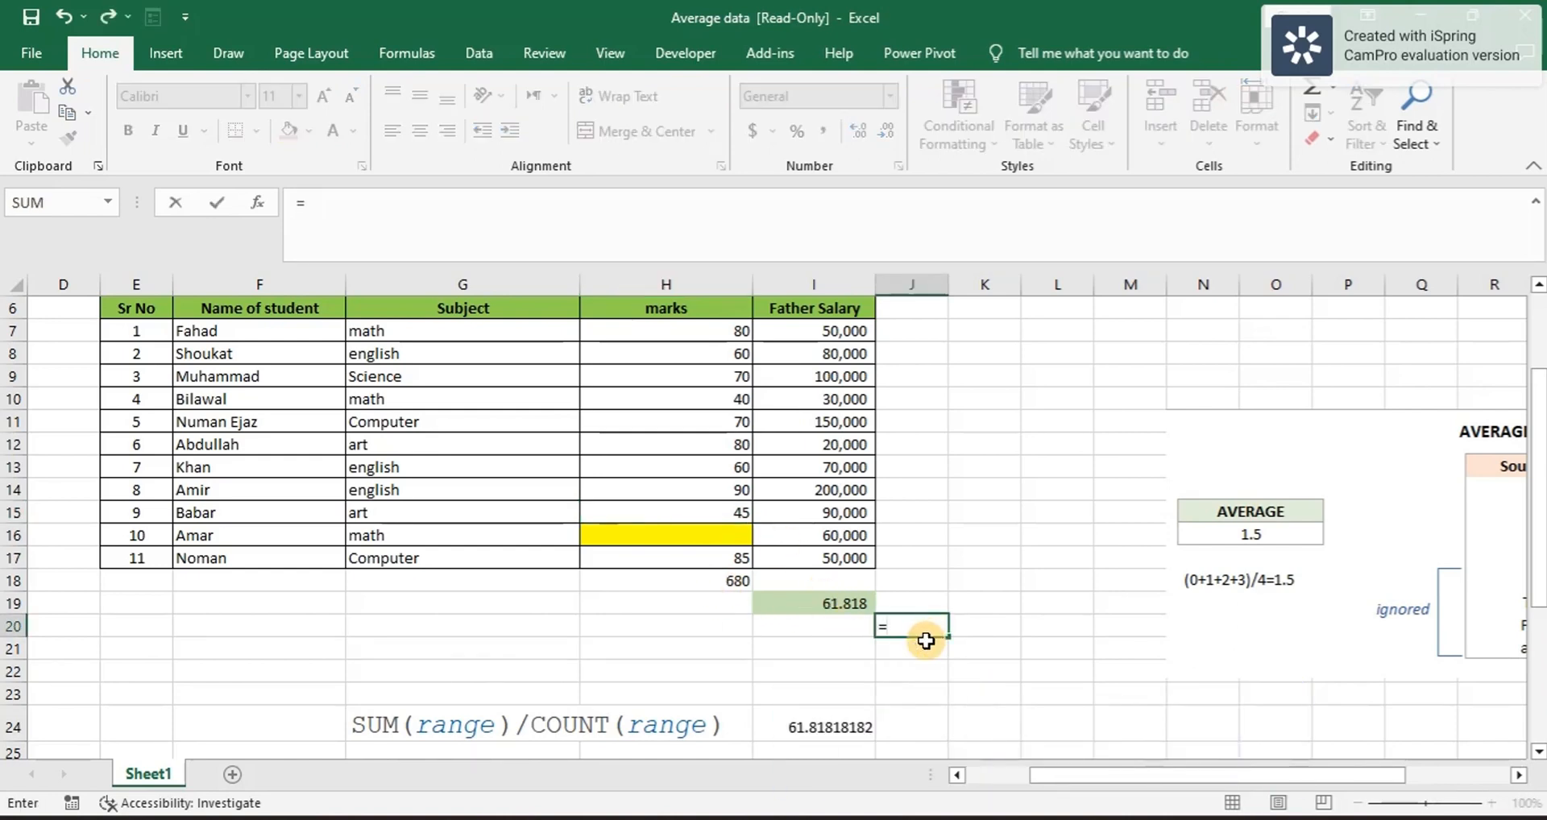
left_click(726, 580)
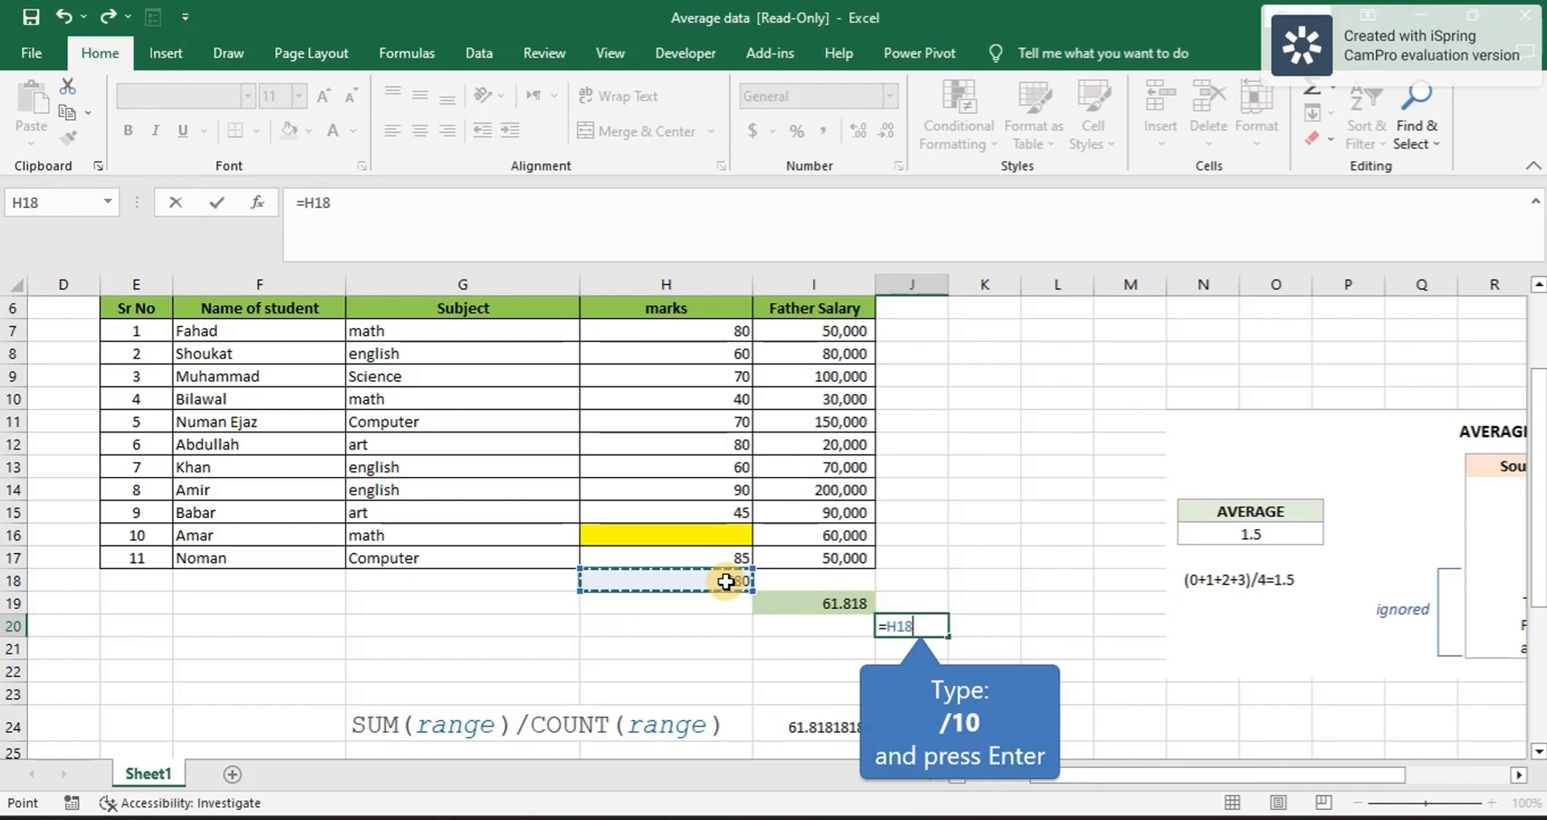
type("/10")
key("Return")
Step: Show the J20 result with two decimal places and compare it with the AVERAGE result in I27
left_click(910, 626)
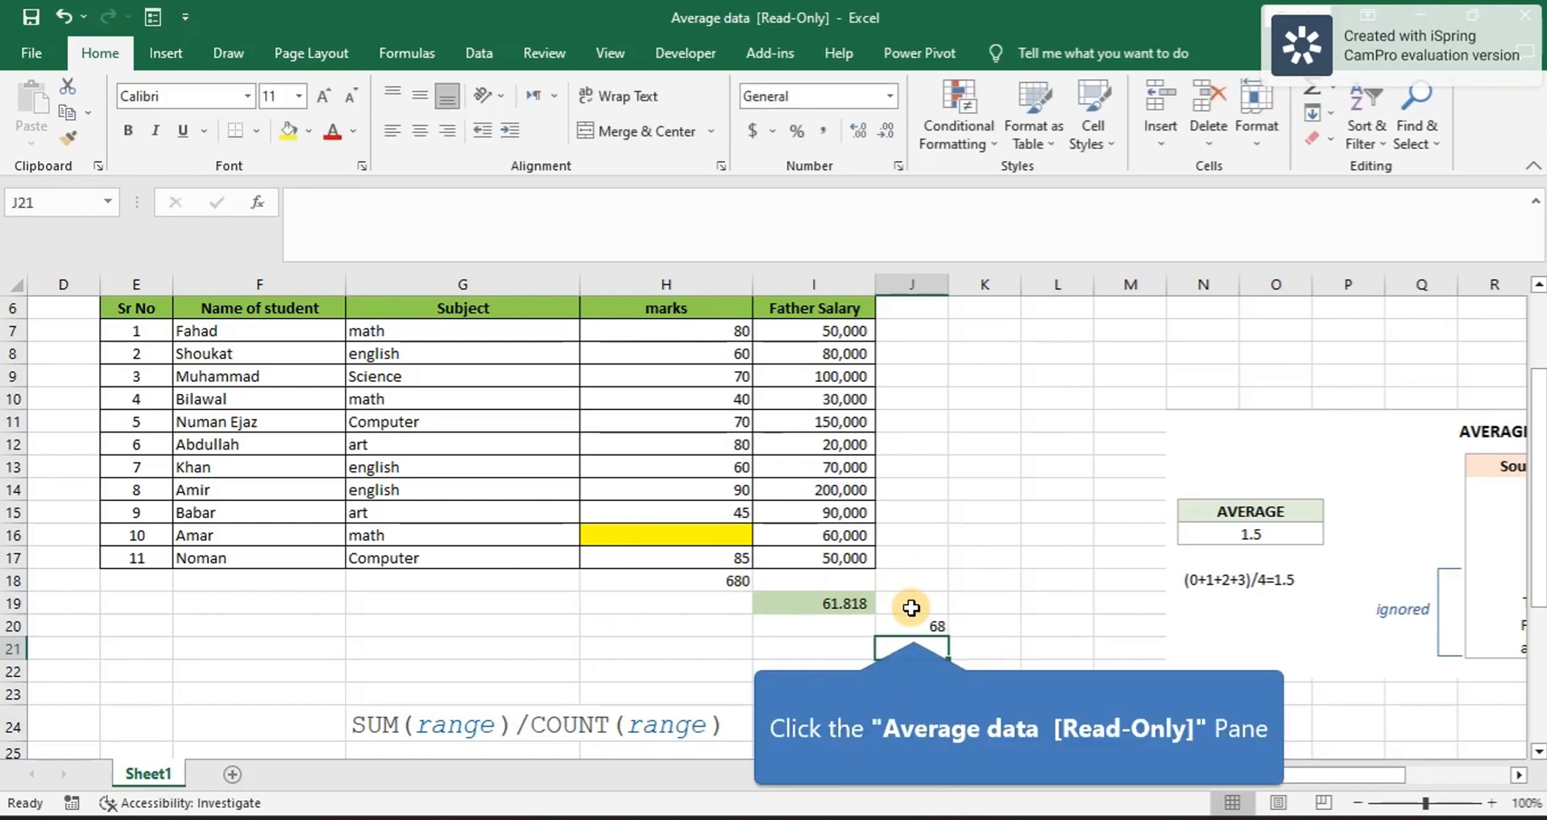
double_click(884, 128)
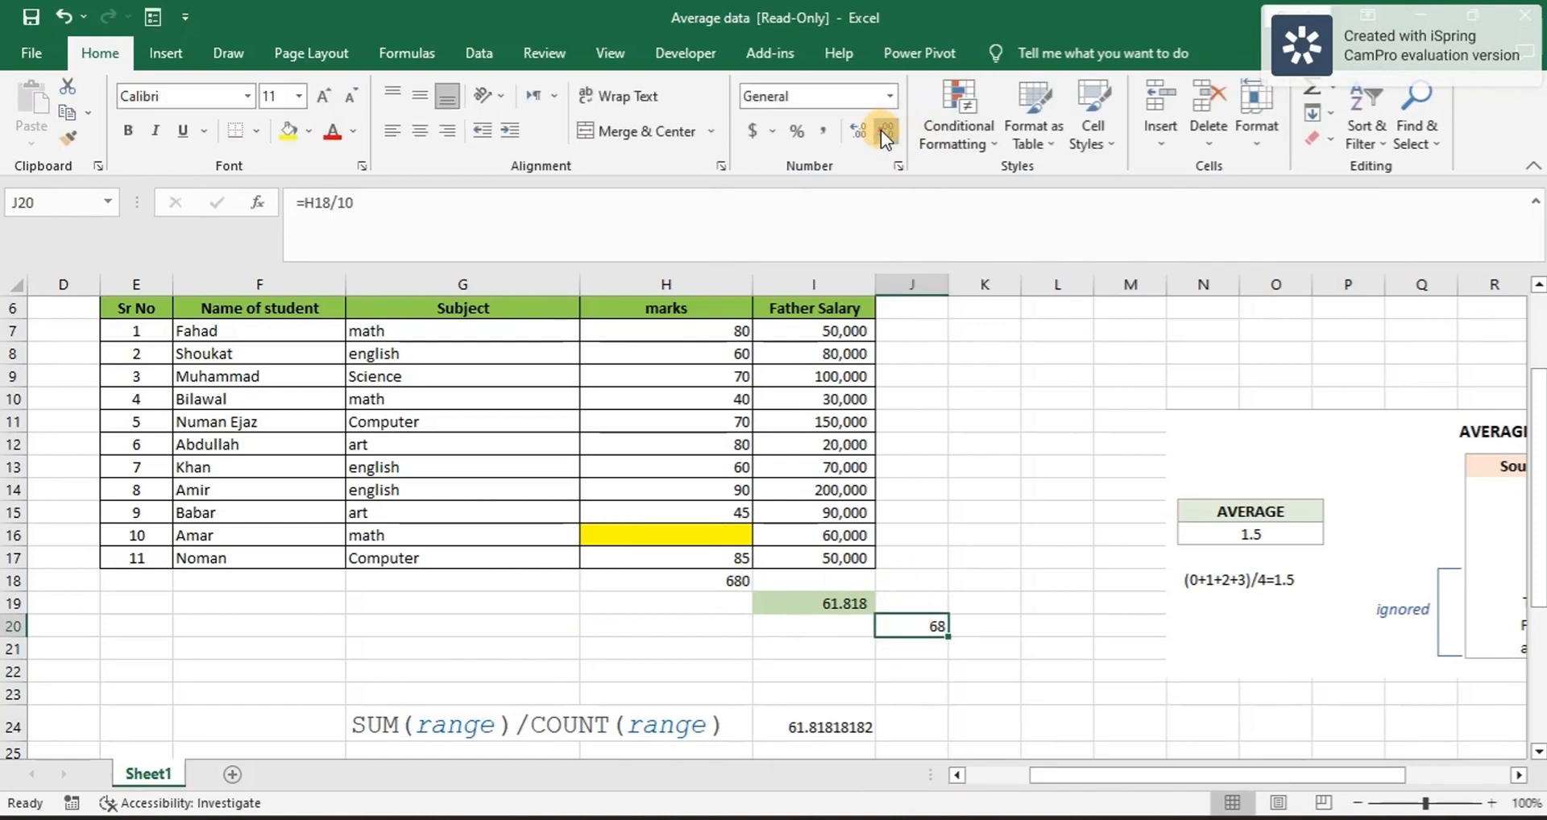
double_click(859, 129)
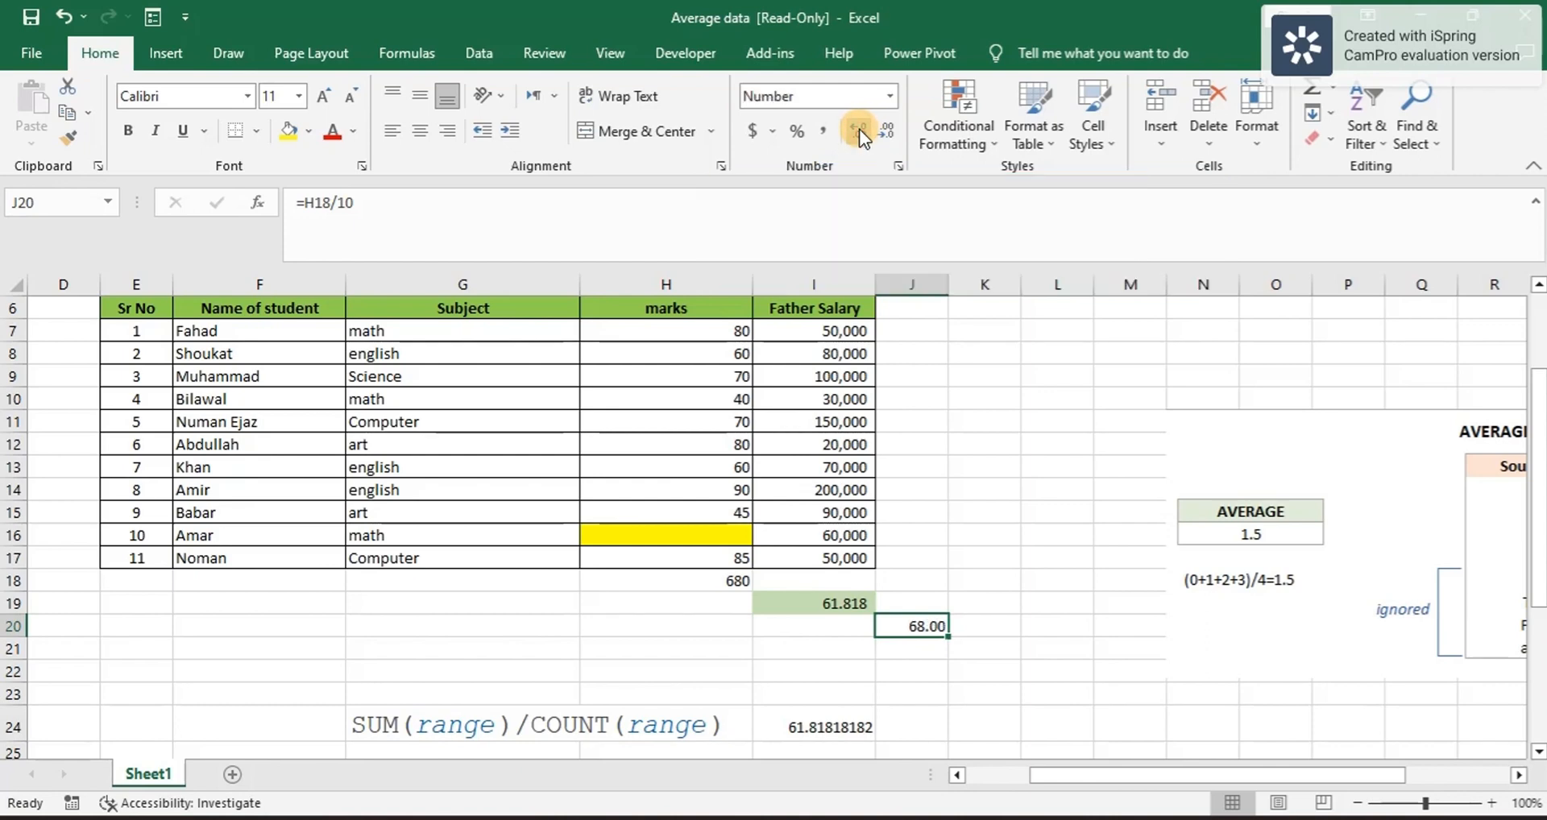
scroll(892, 621, "down", 3)
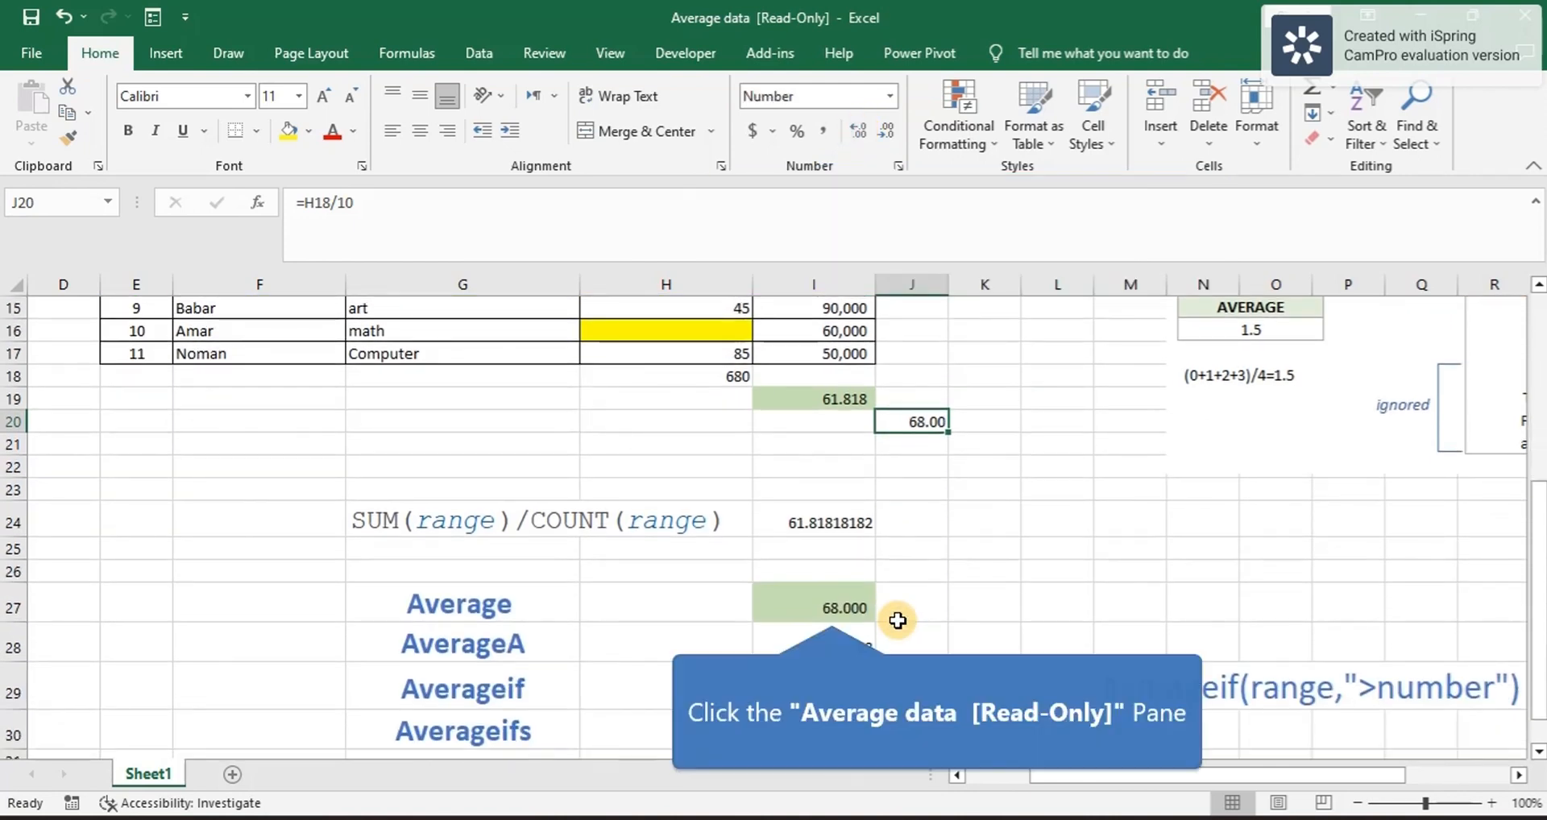
left_click(831, 609)
Step: Enter 0 as the mark in H16 and check how the AVERAGE result in I27 responds
scroll(831, 609, "up", 2)
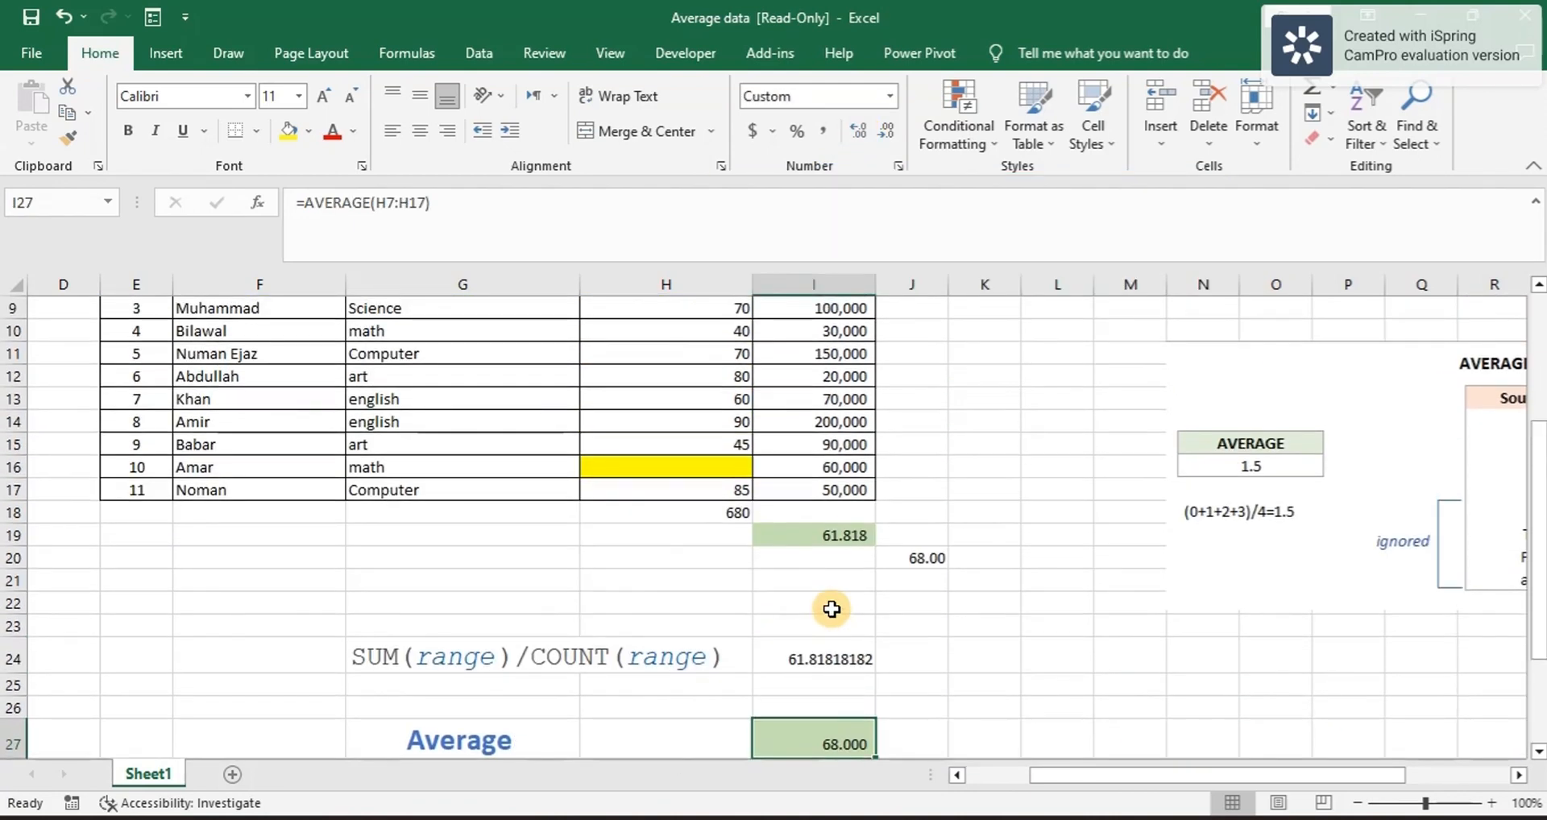
left_click(716, 468)
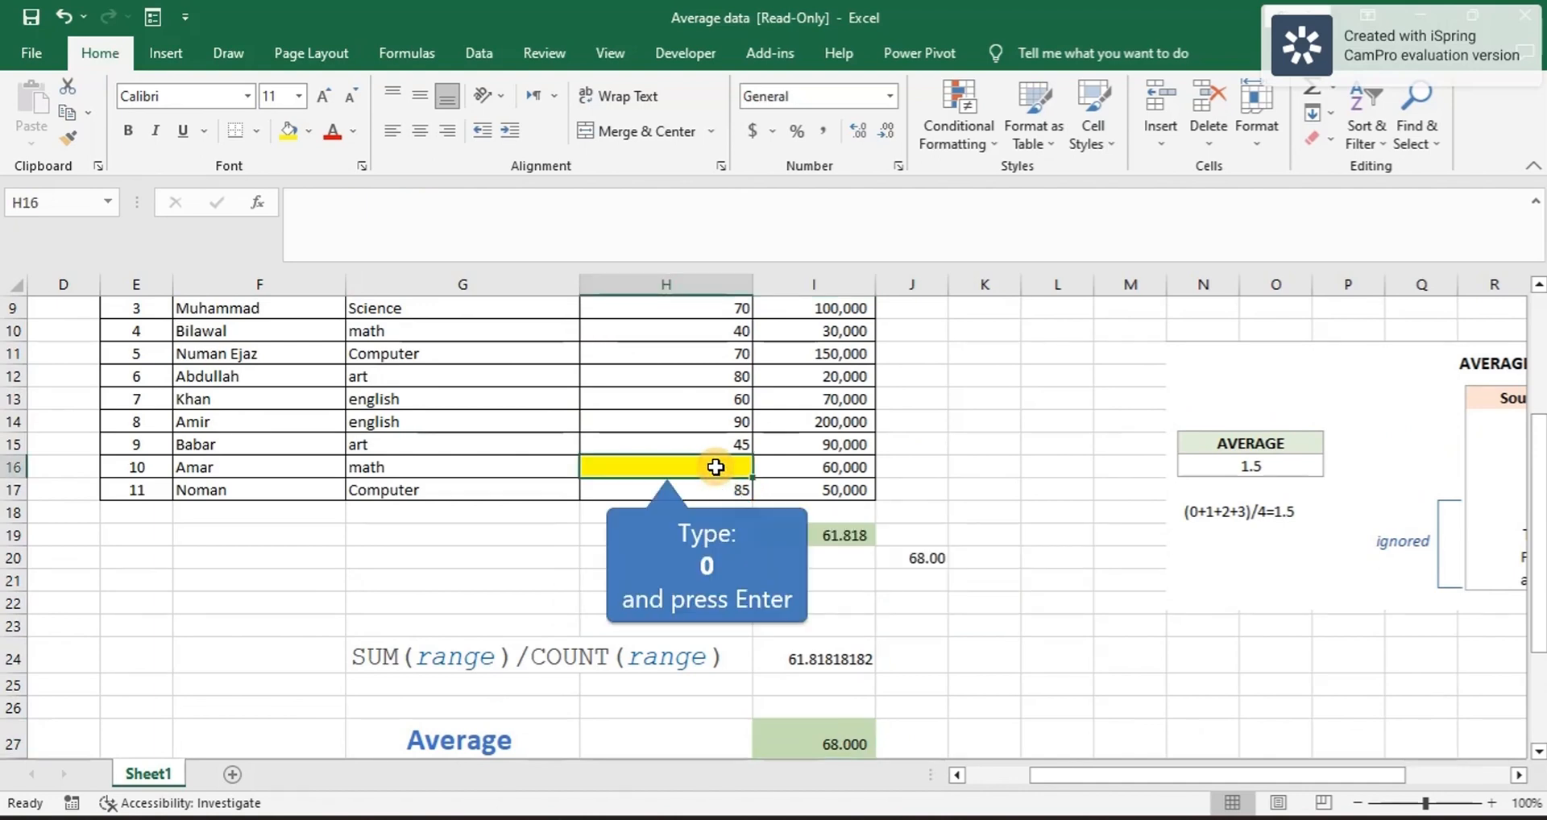
type("0")
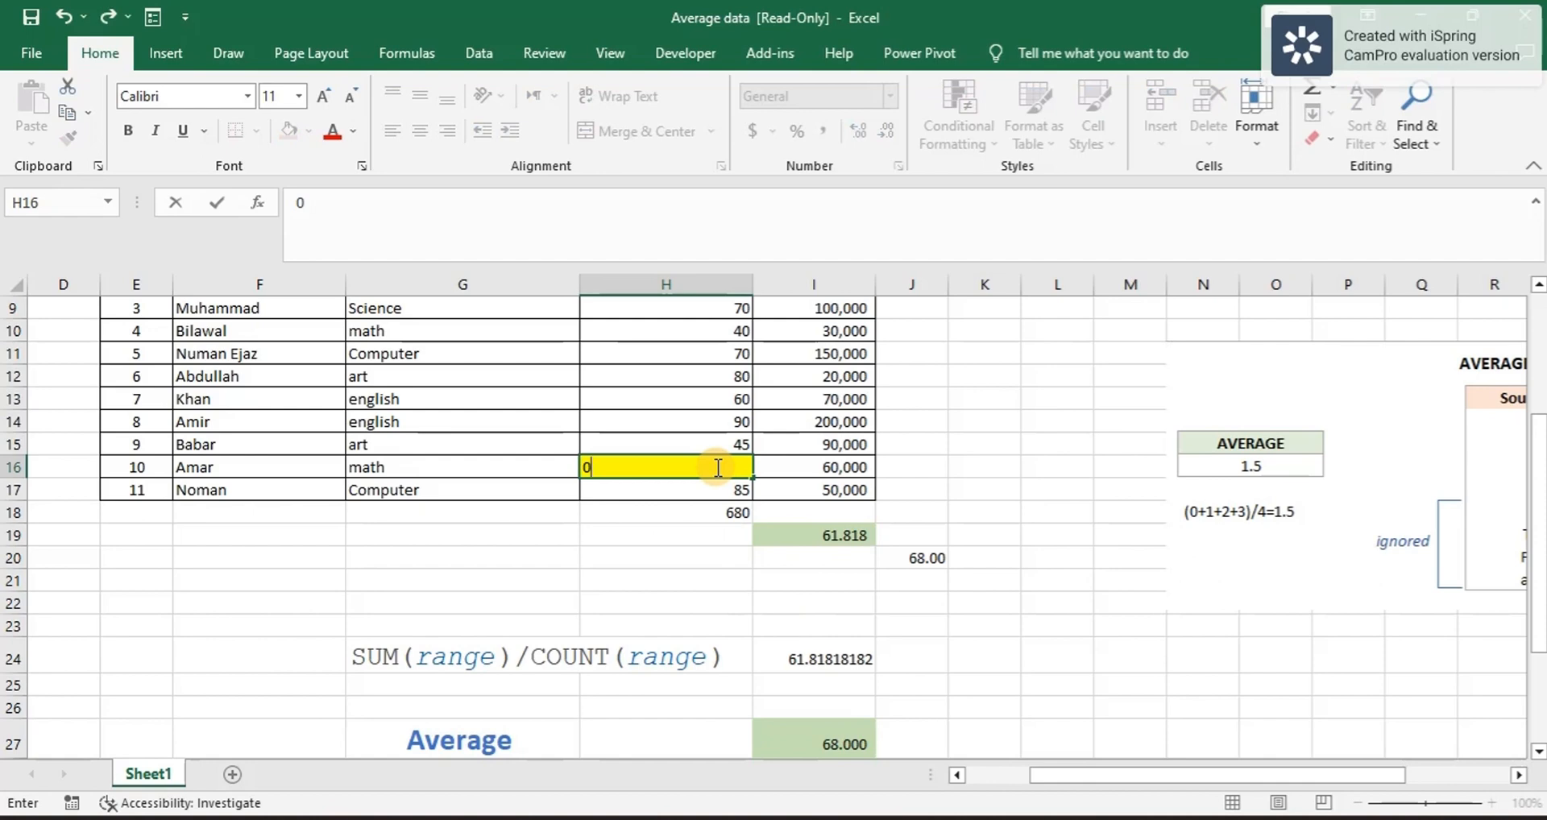
key("Return")
scroll(714, 463, "down", 2)
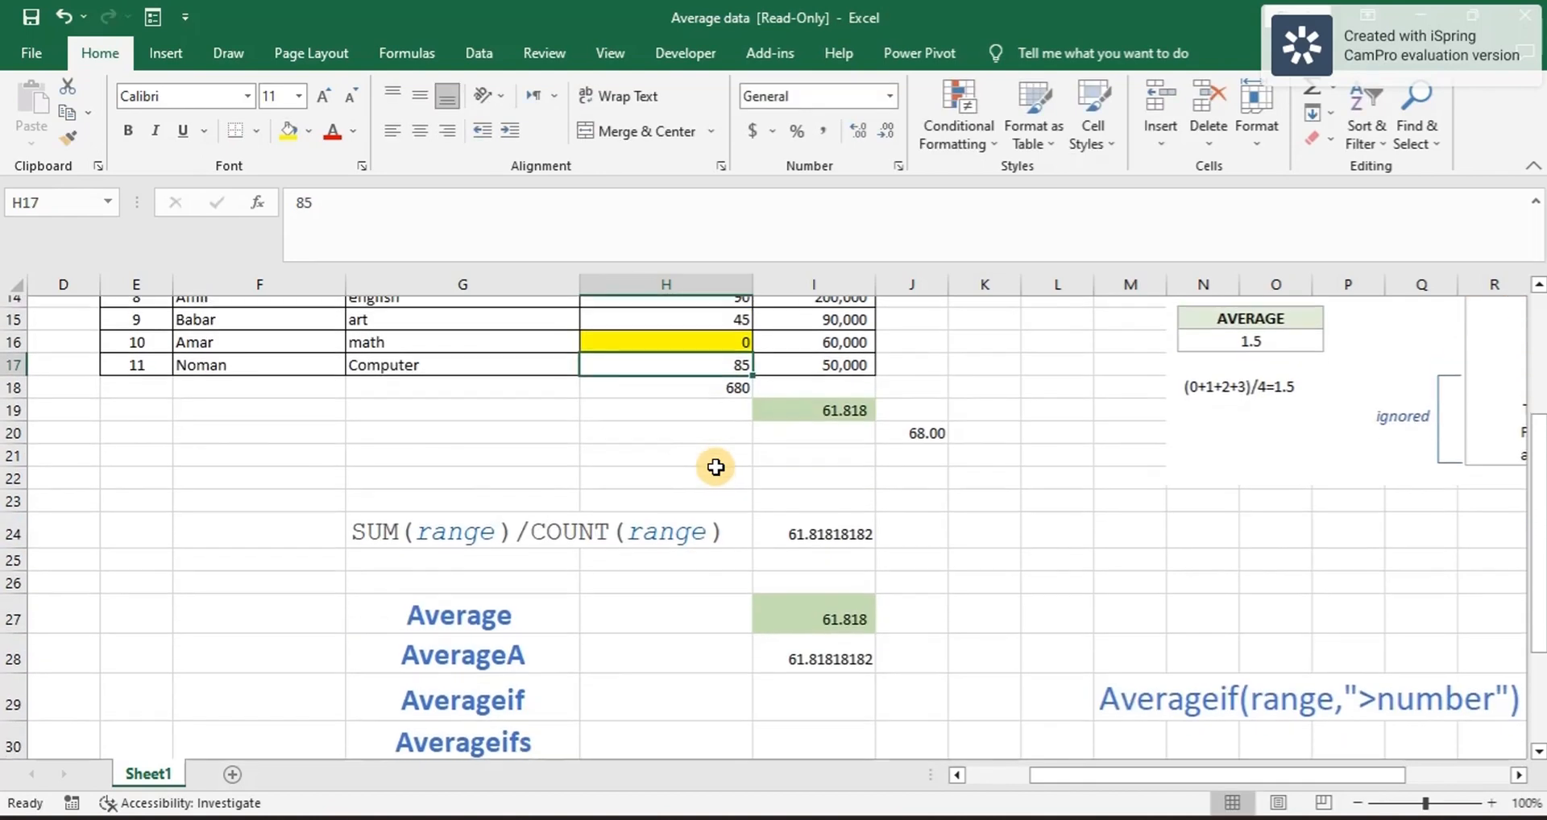
left_click(822, 629)
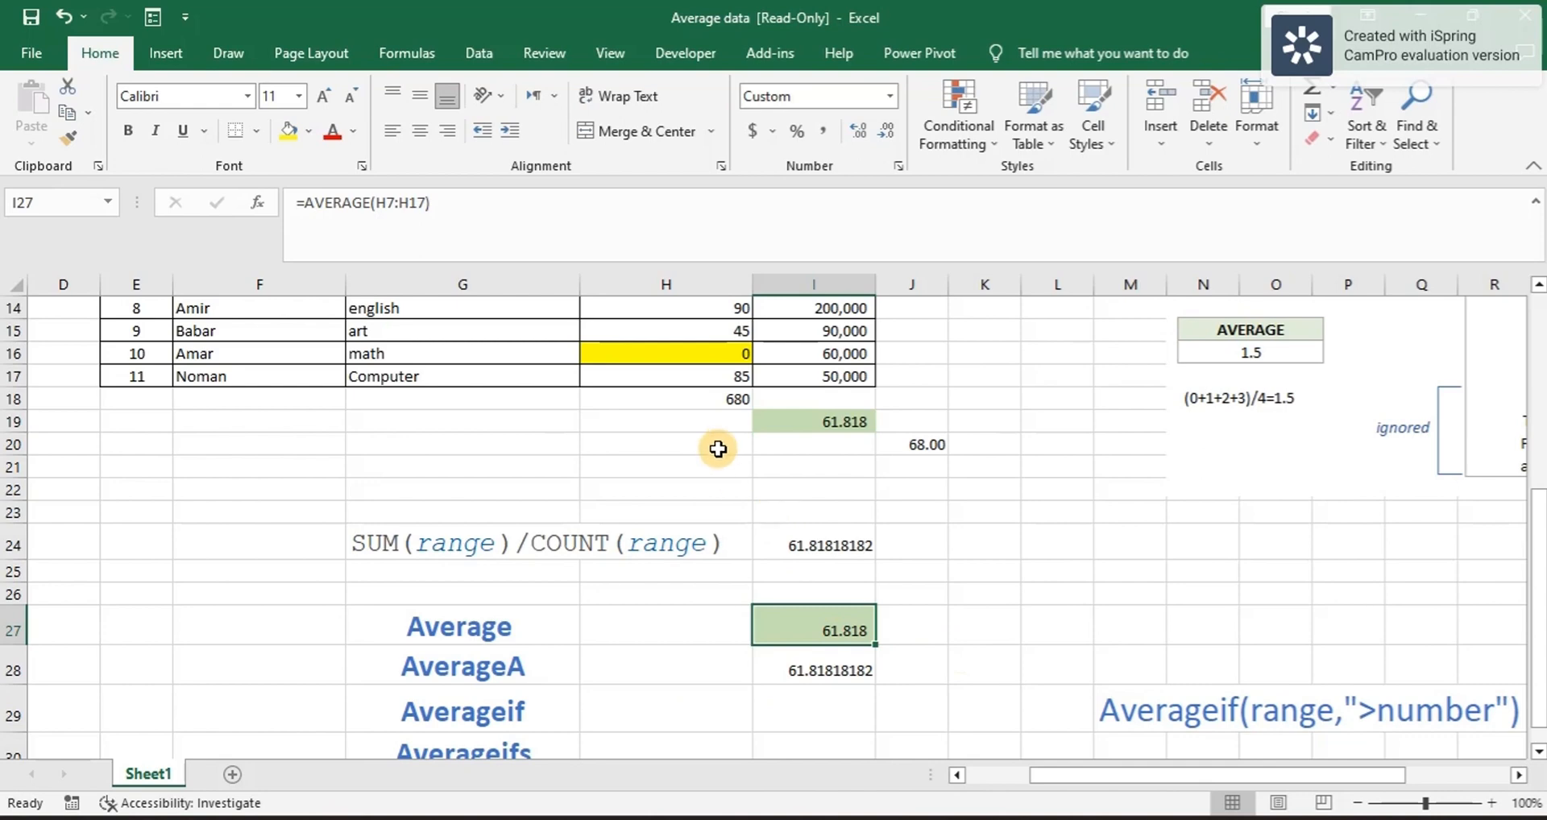
Step: Clear the manual calculations in H18:J21 and the zero mark in H16, and check the AVERAGE result in I27
left_click_drag(702, 402, 922, 458)
key("Delete")
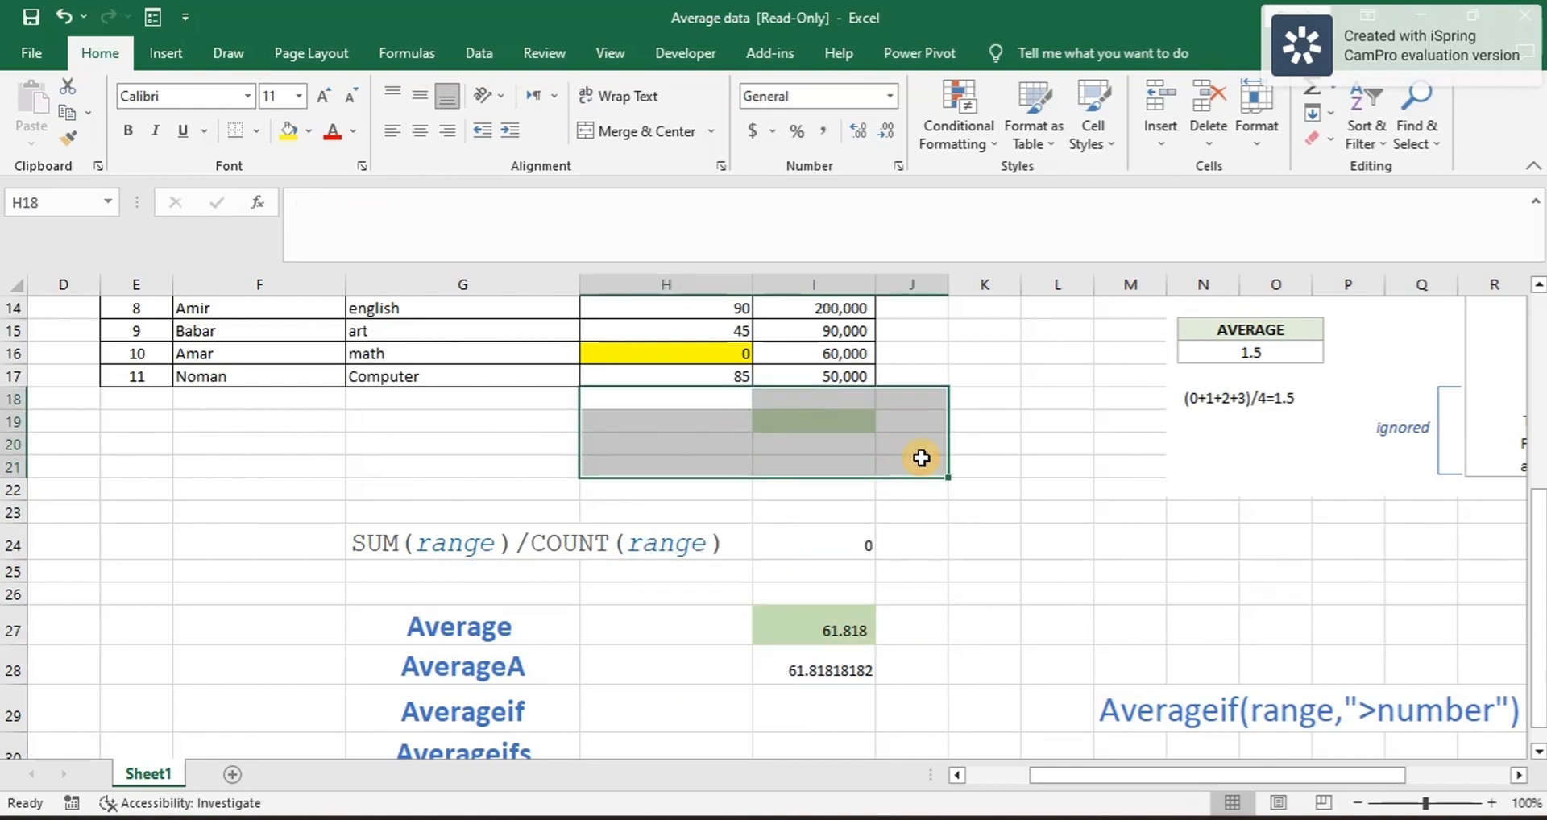
left_click(697, 349)
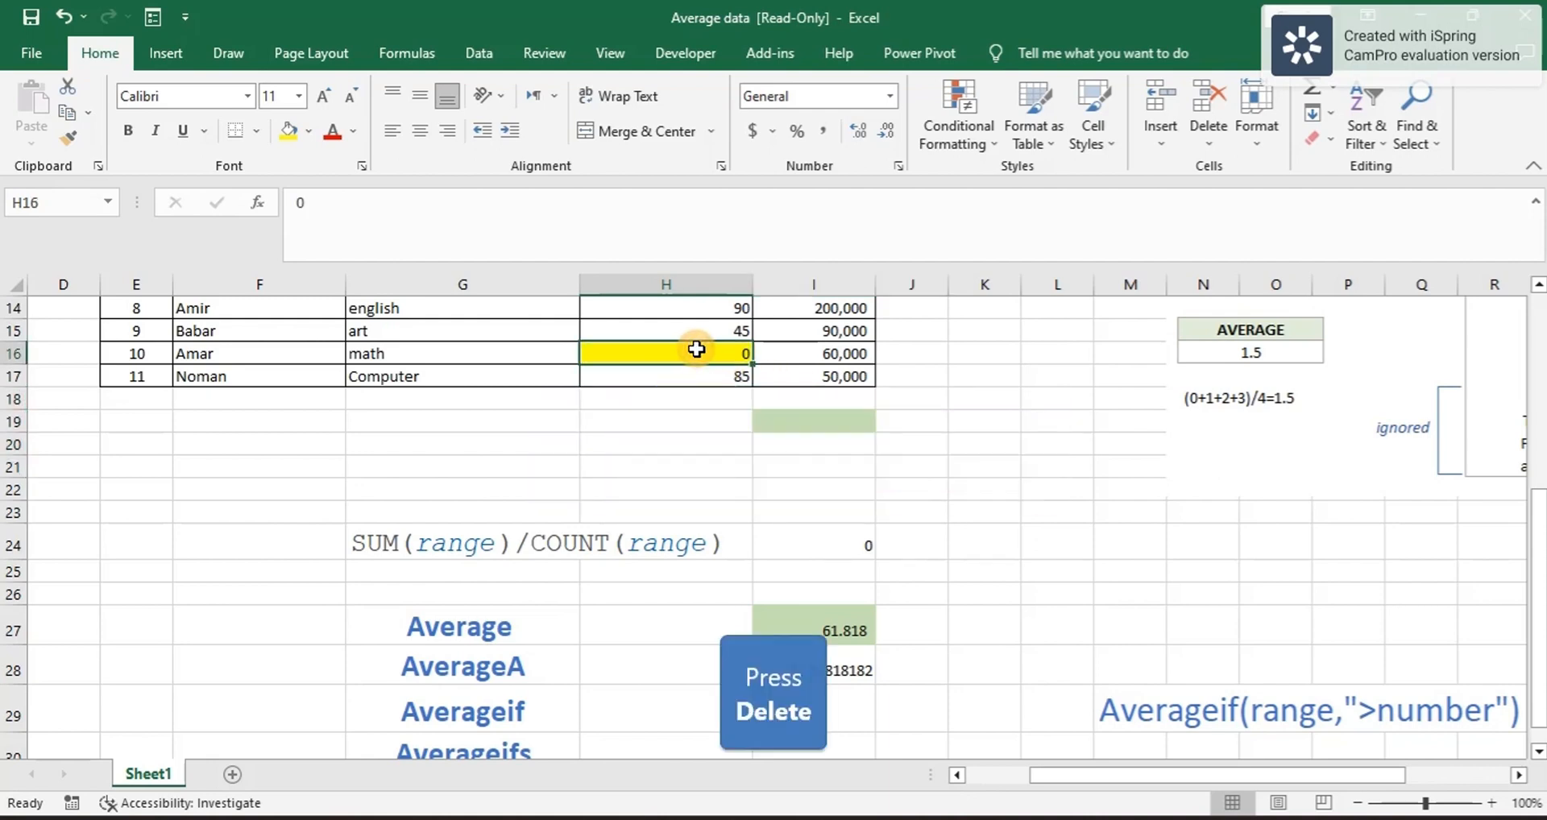
key("Delete")
left_click(809, 618)
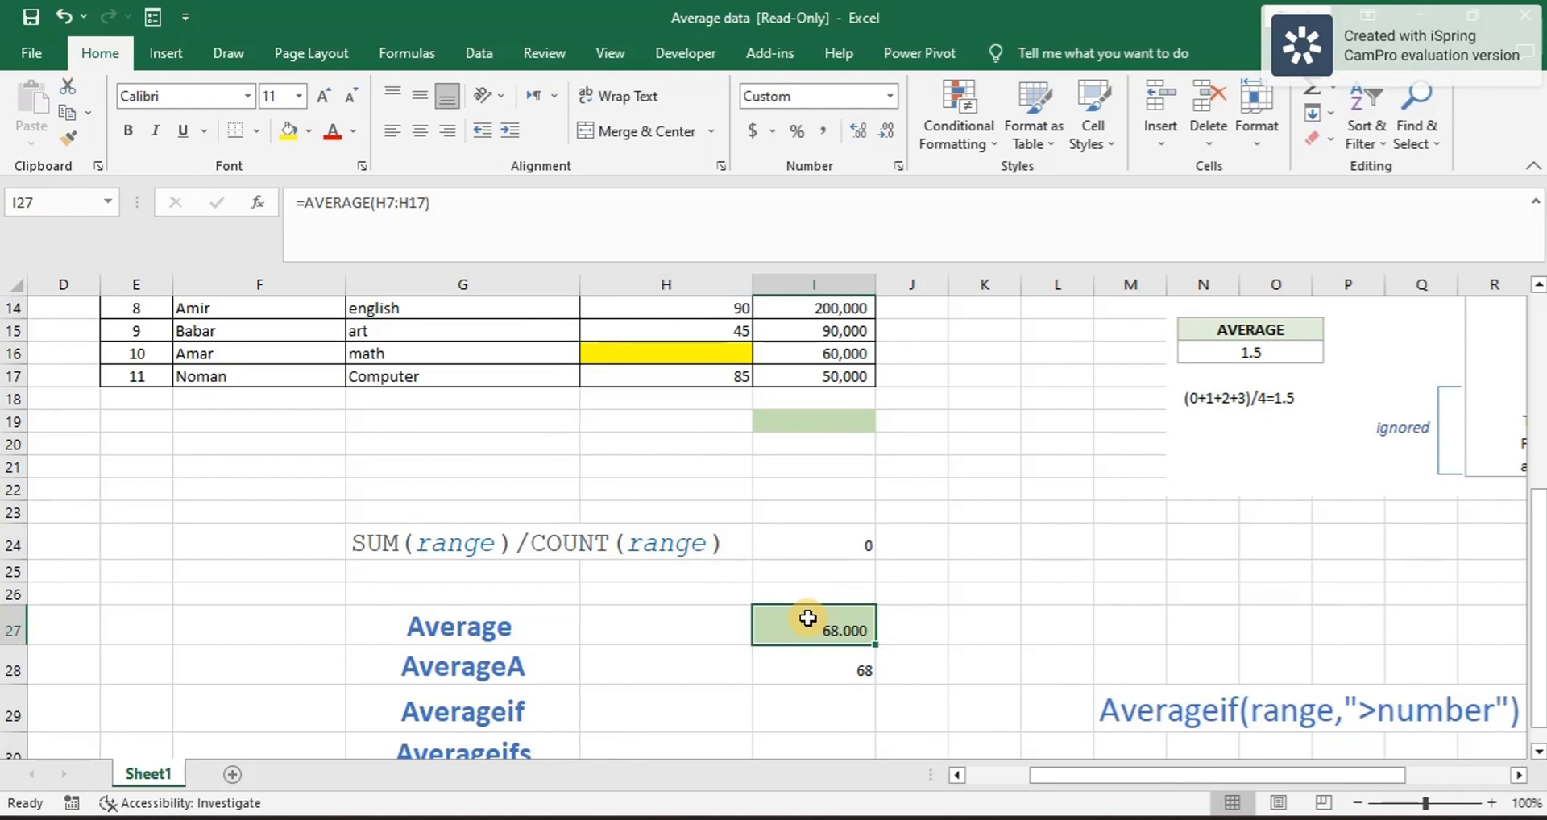
Step: Examine the AVERAGE versus AVERAGEA comparison picture beside the table for how each function treats blanks, logical values and text
scroll(808, 618, "up", 1)
scroll(808, 618, "right", 3)
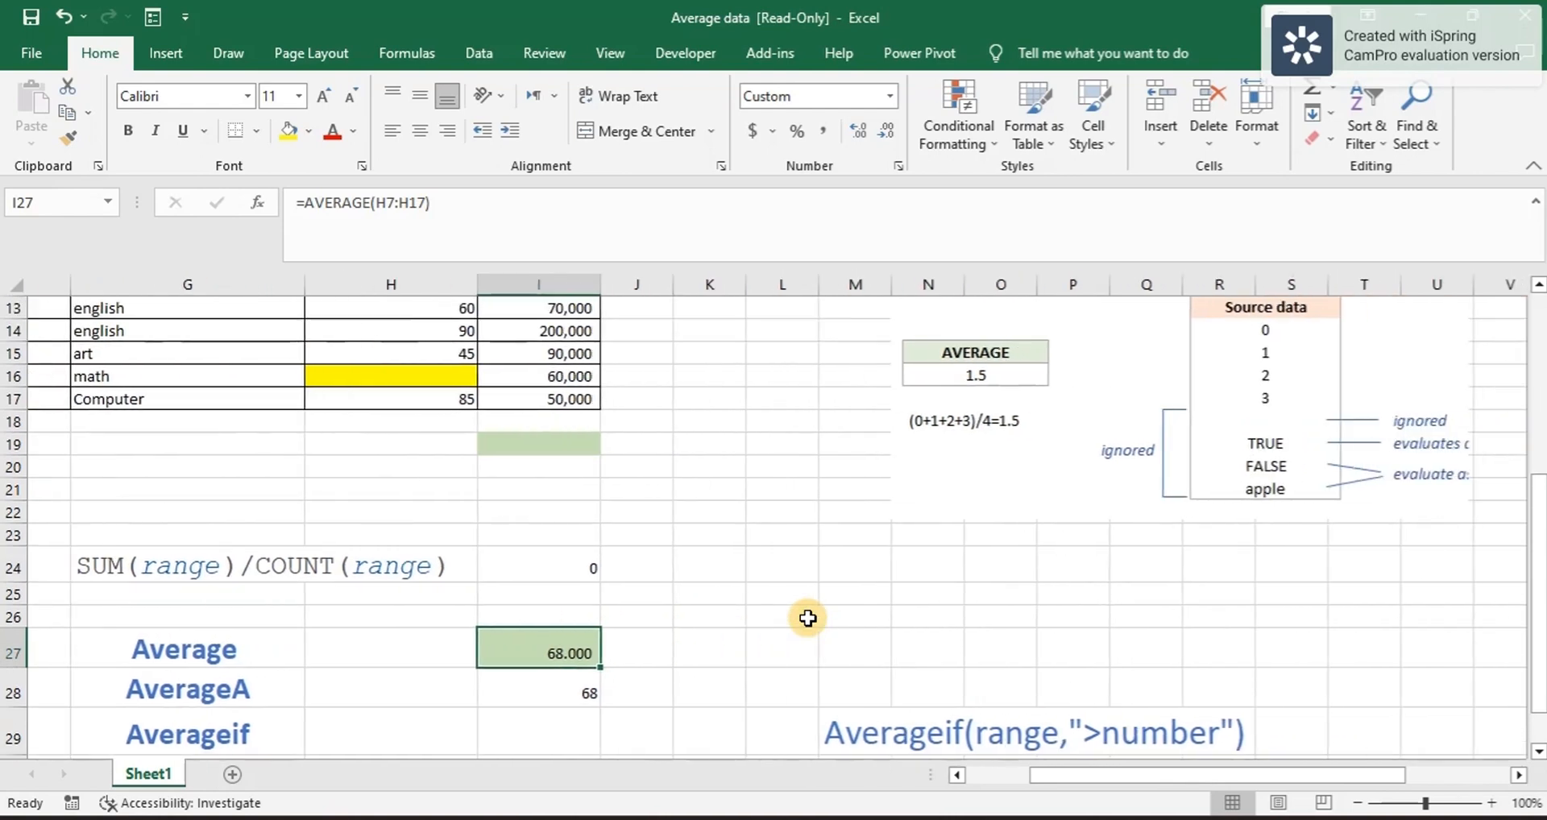
scroll(808, 618, "right", 2)
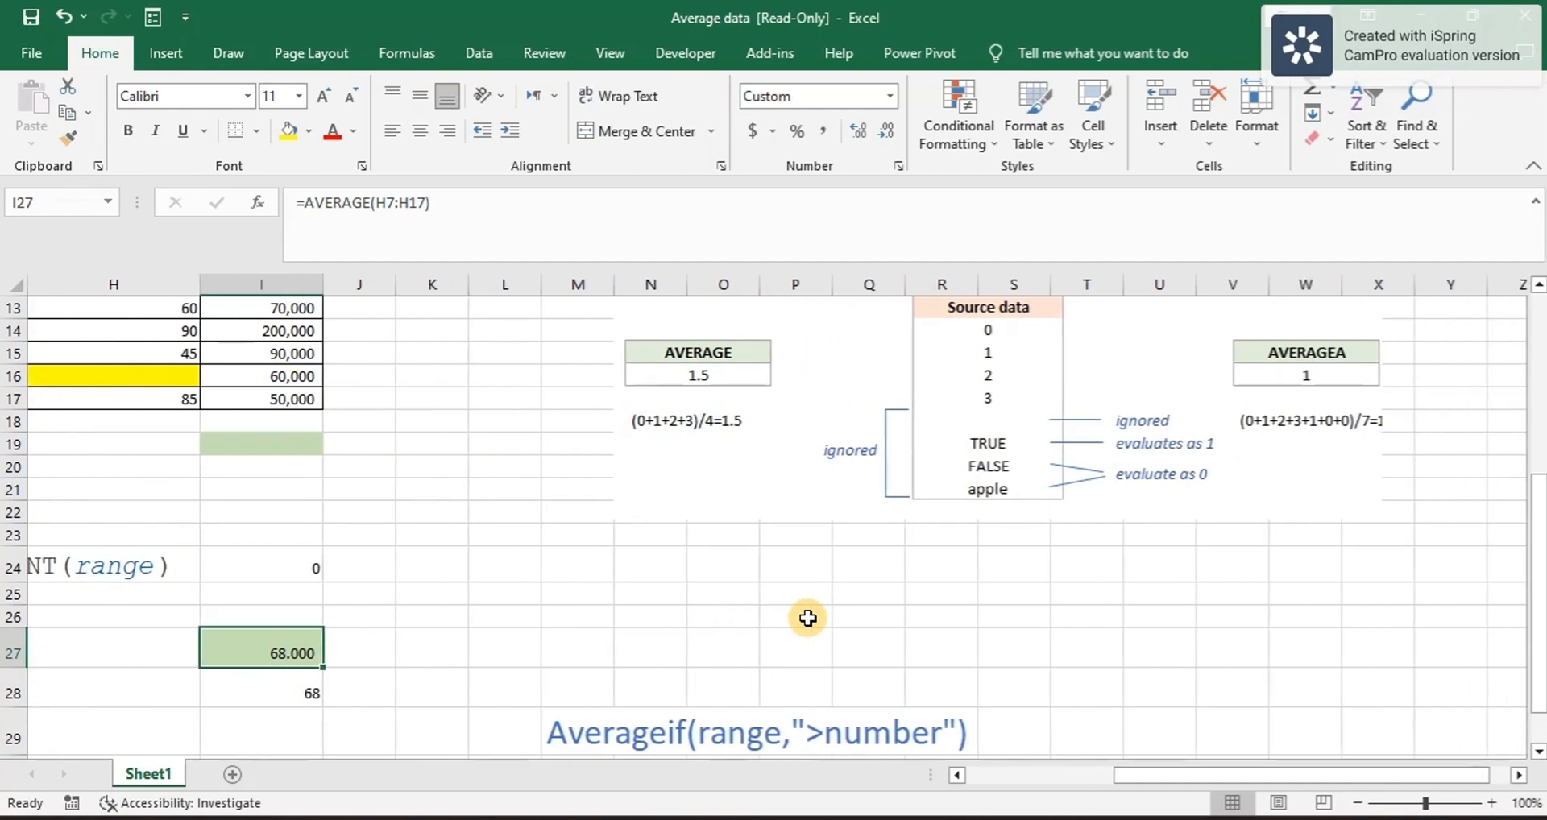
scroll(808, 618, "left", 3)
scroll(809, 618, "right", 1)
scroll(808, 619, "left", 2)
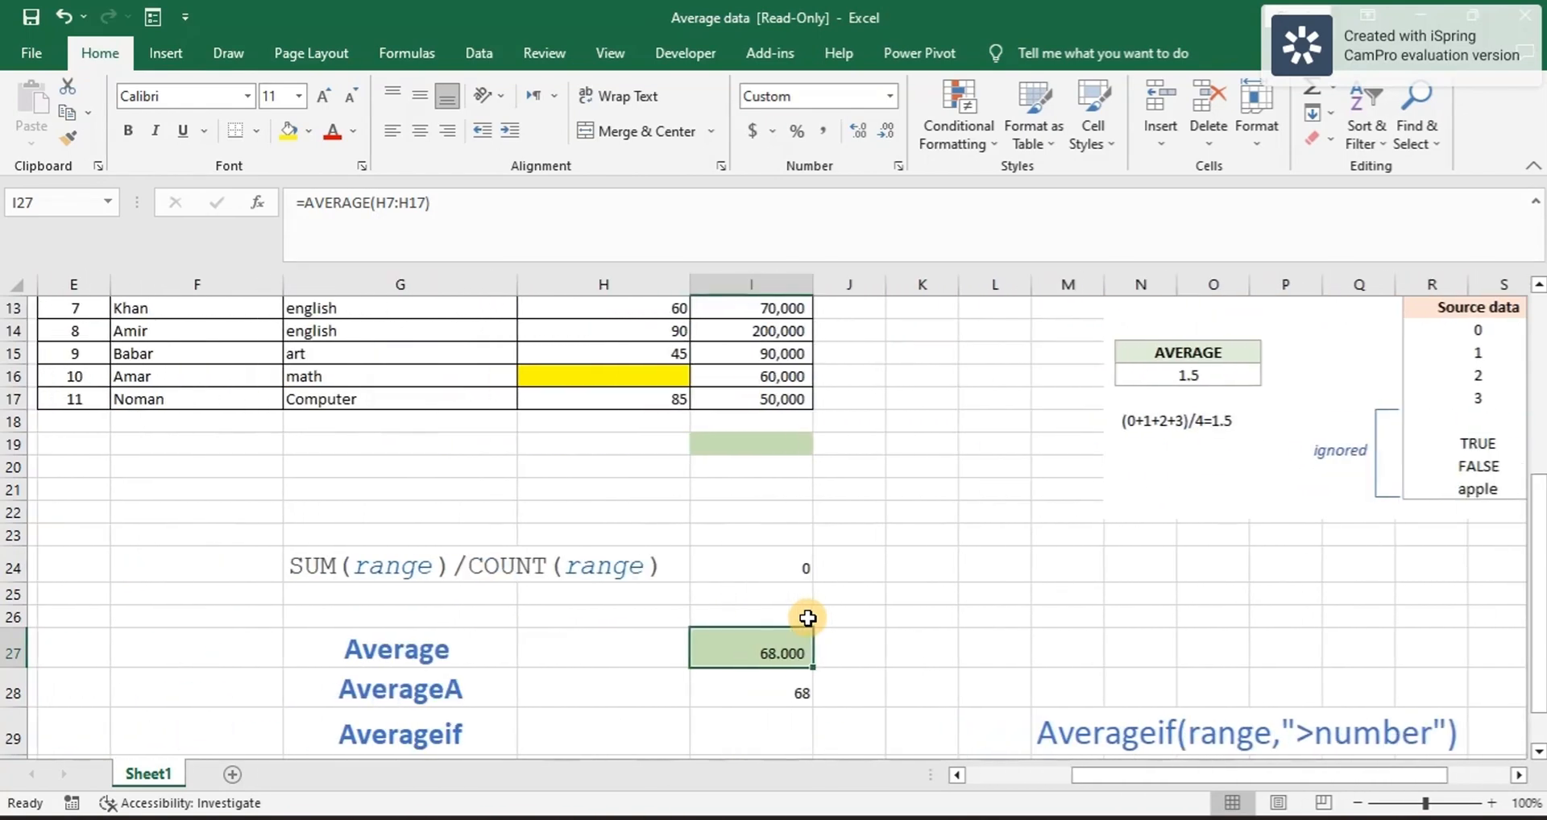
Step: Re-enter the AverageA formula in I28 as AVERAGEA over the marks range H7:H17
scroll(808, 618, "down", 1)
scroll(808, 618, "down", 1)
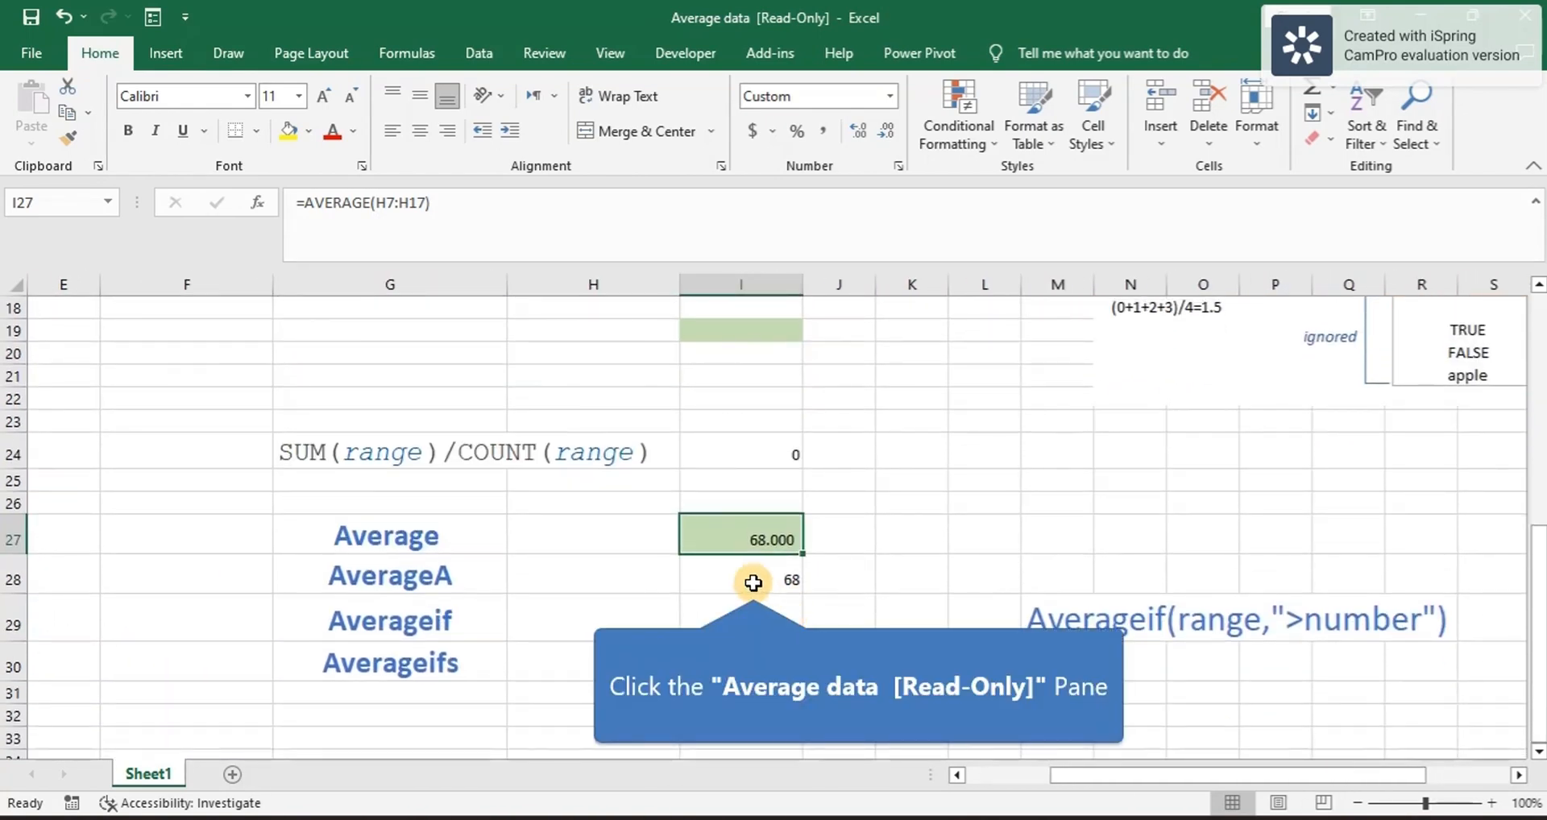
left_click(754, 583)
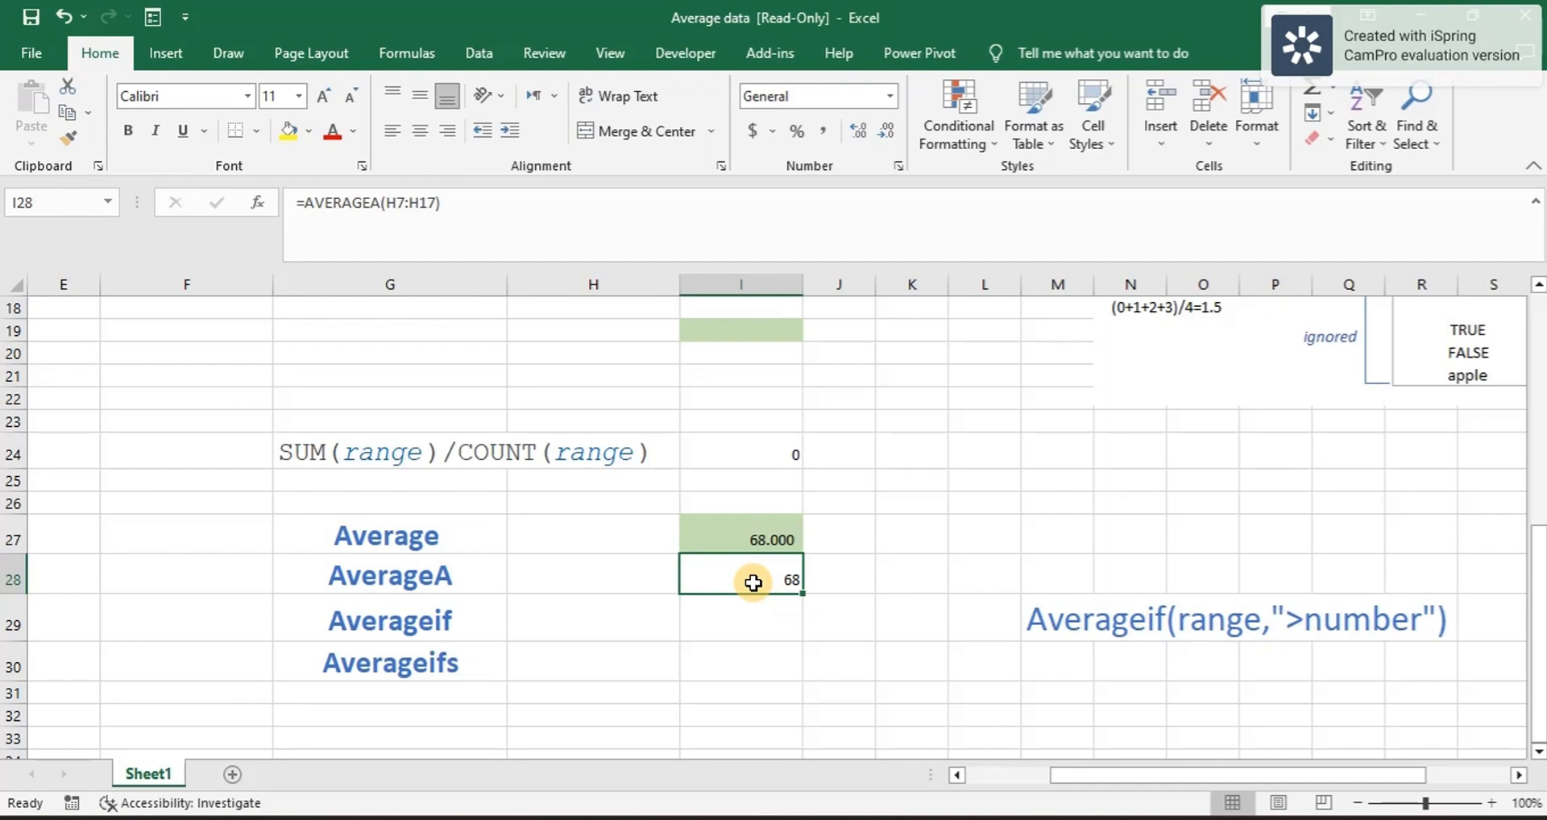
type("=")
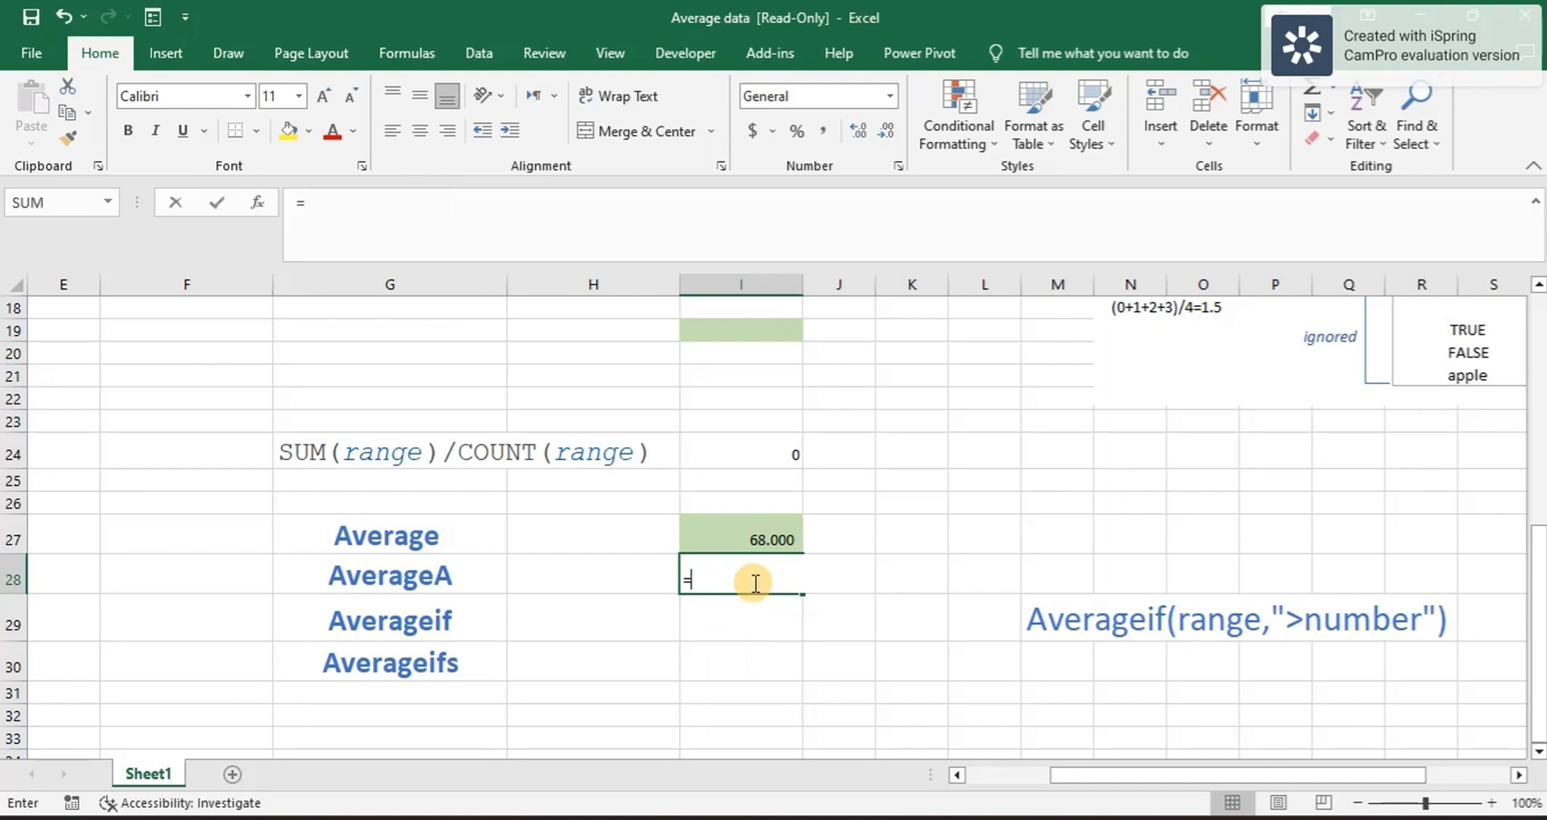
type("aver")
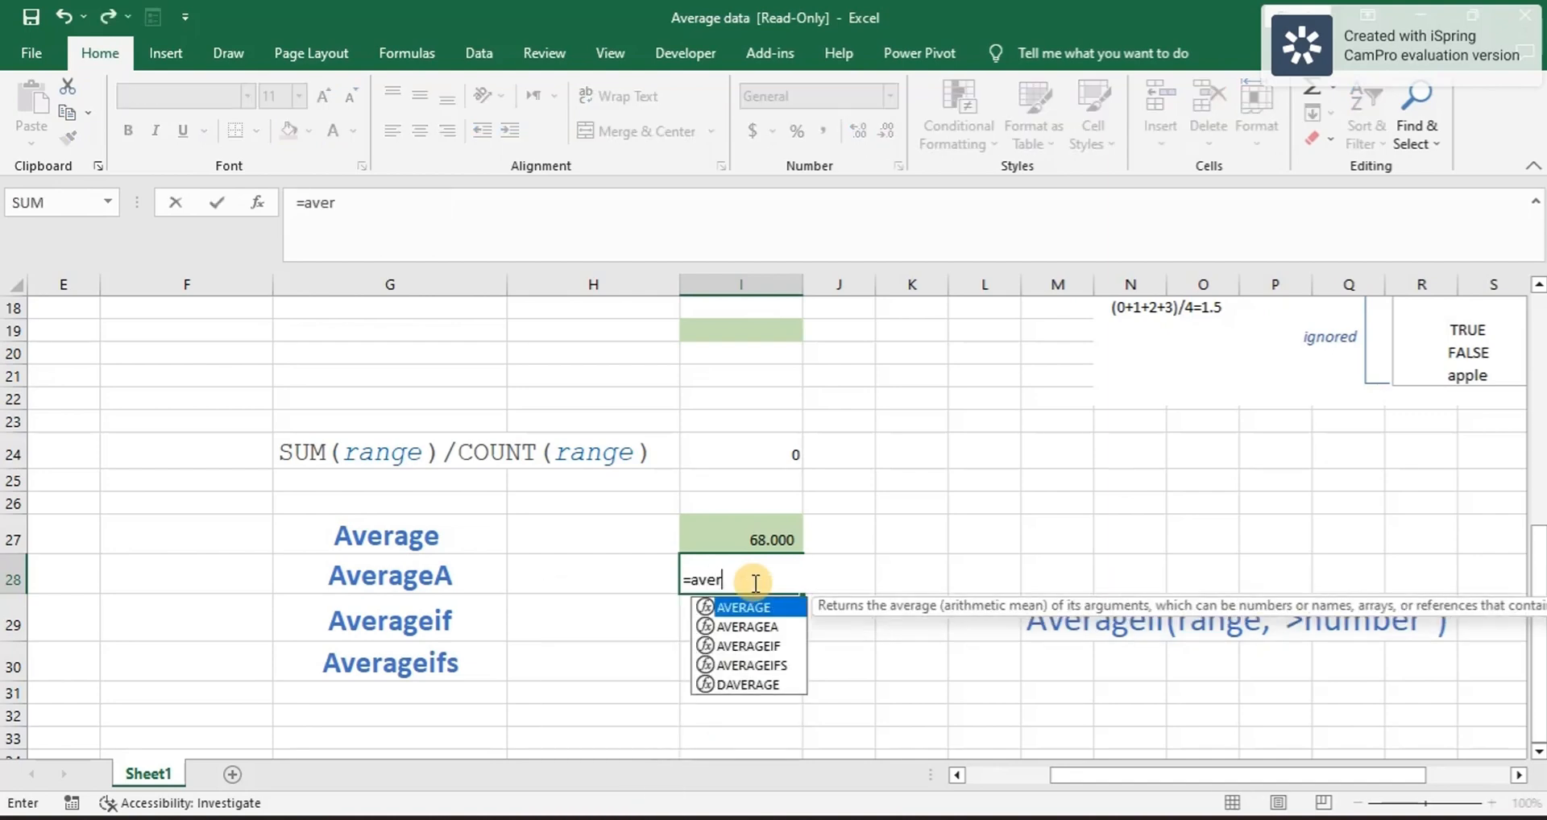
double_click(747, 626)
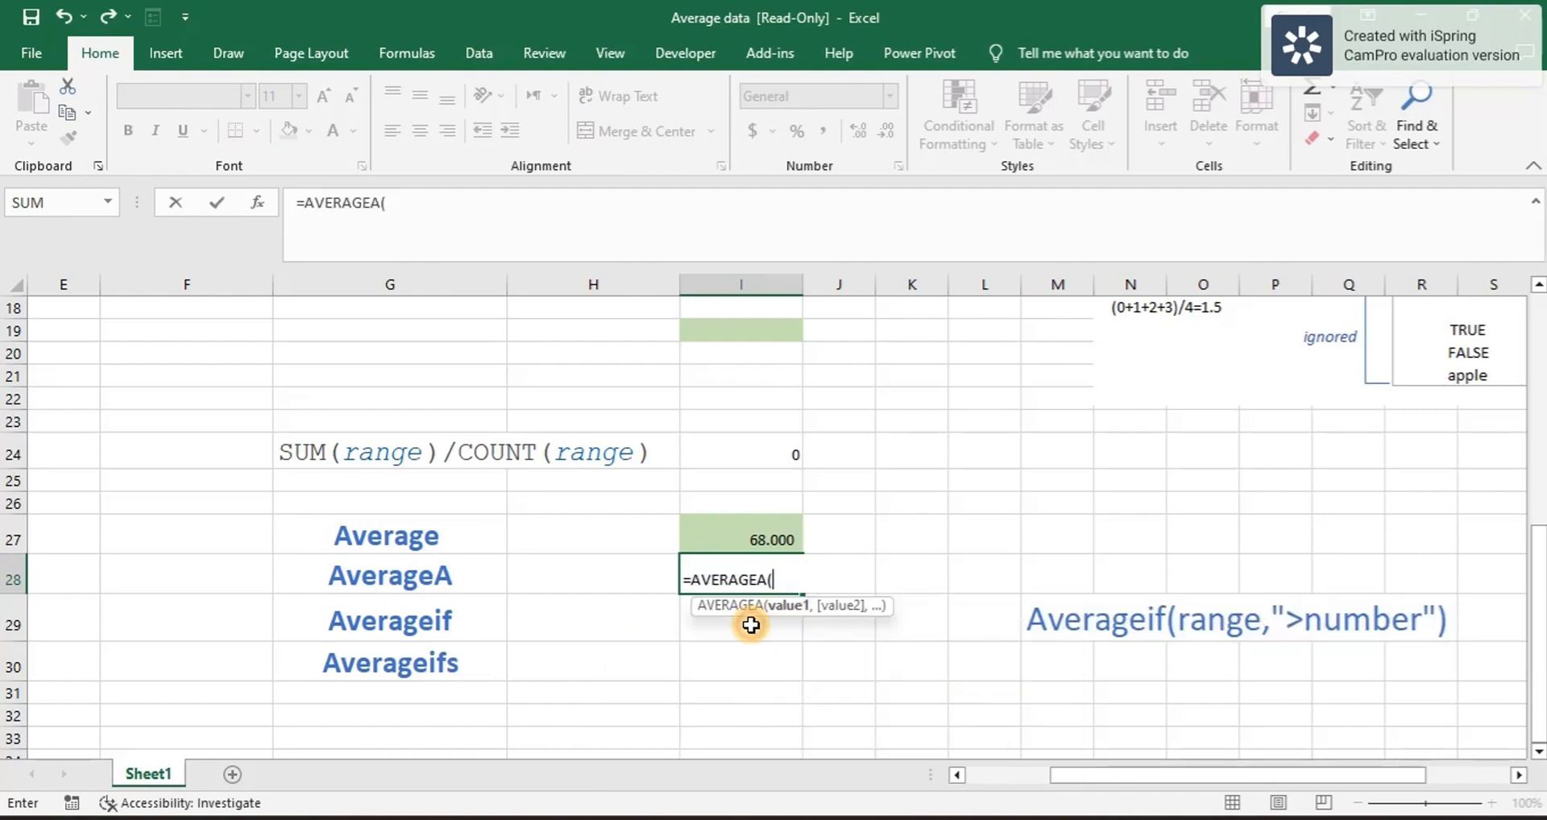
scroll(758, 490, "up", 5)
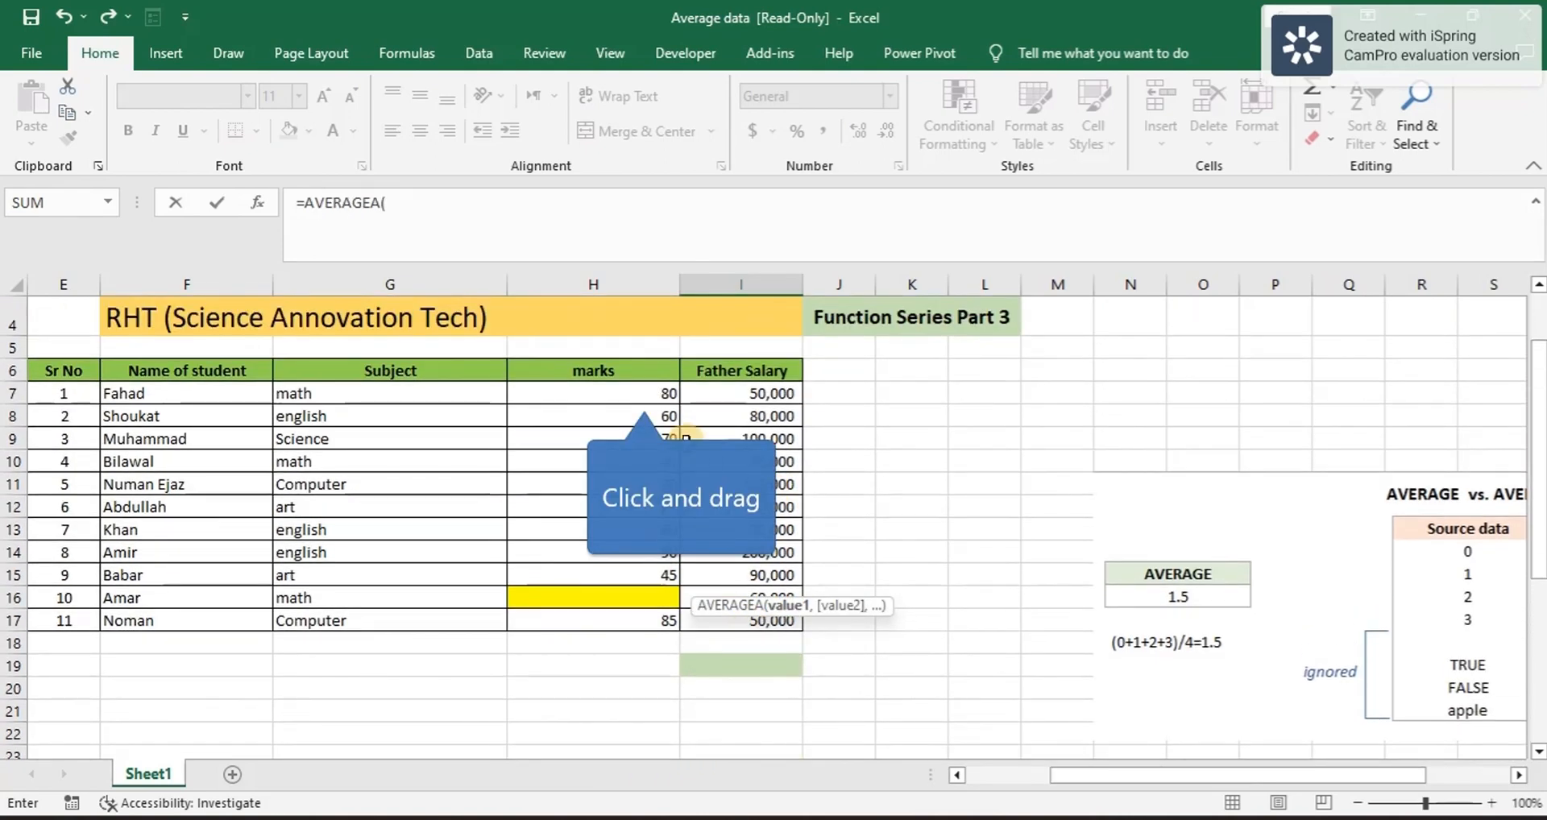
left_click_drag(645, 394, 655, 618)
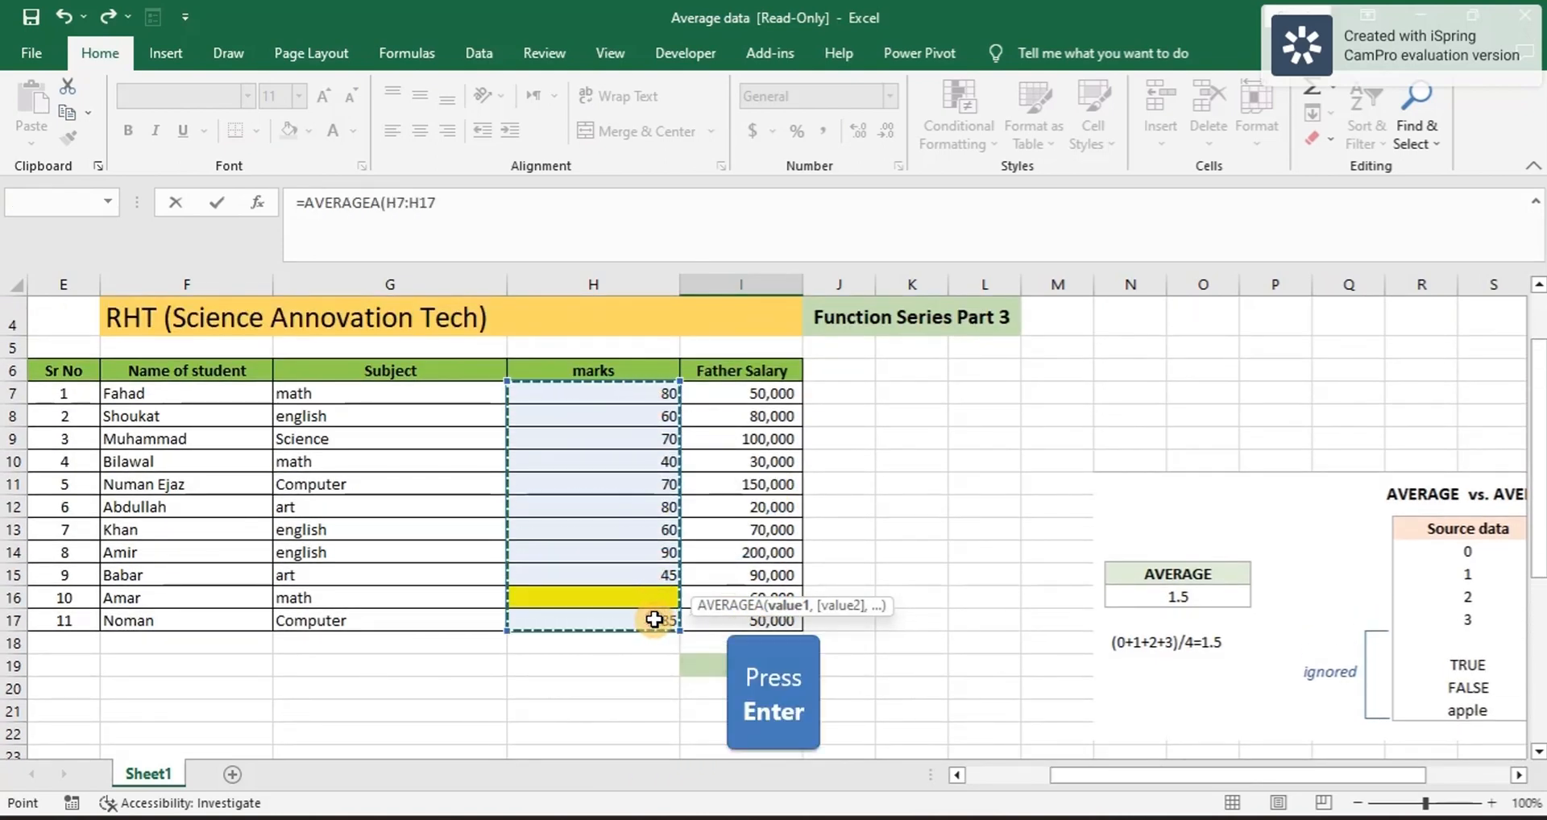
key("Return")
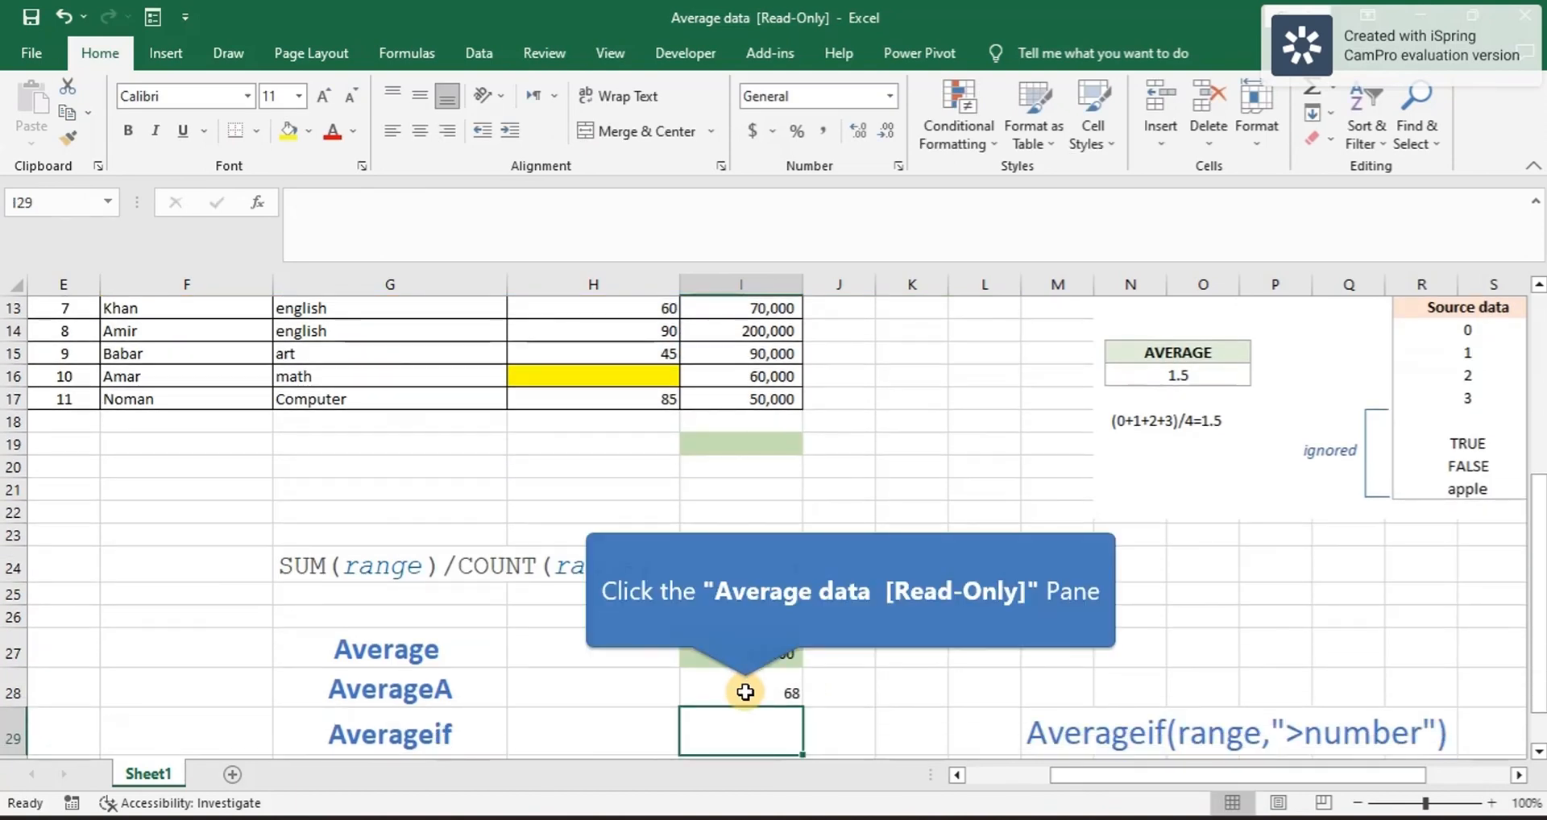
Step: Show the AVERAGEA result in I28 with two decimal places
left_click(736, 685)
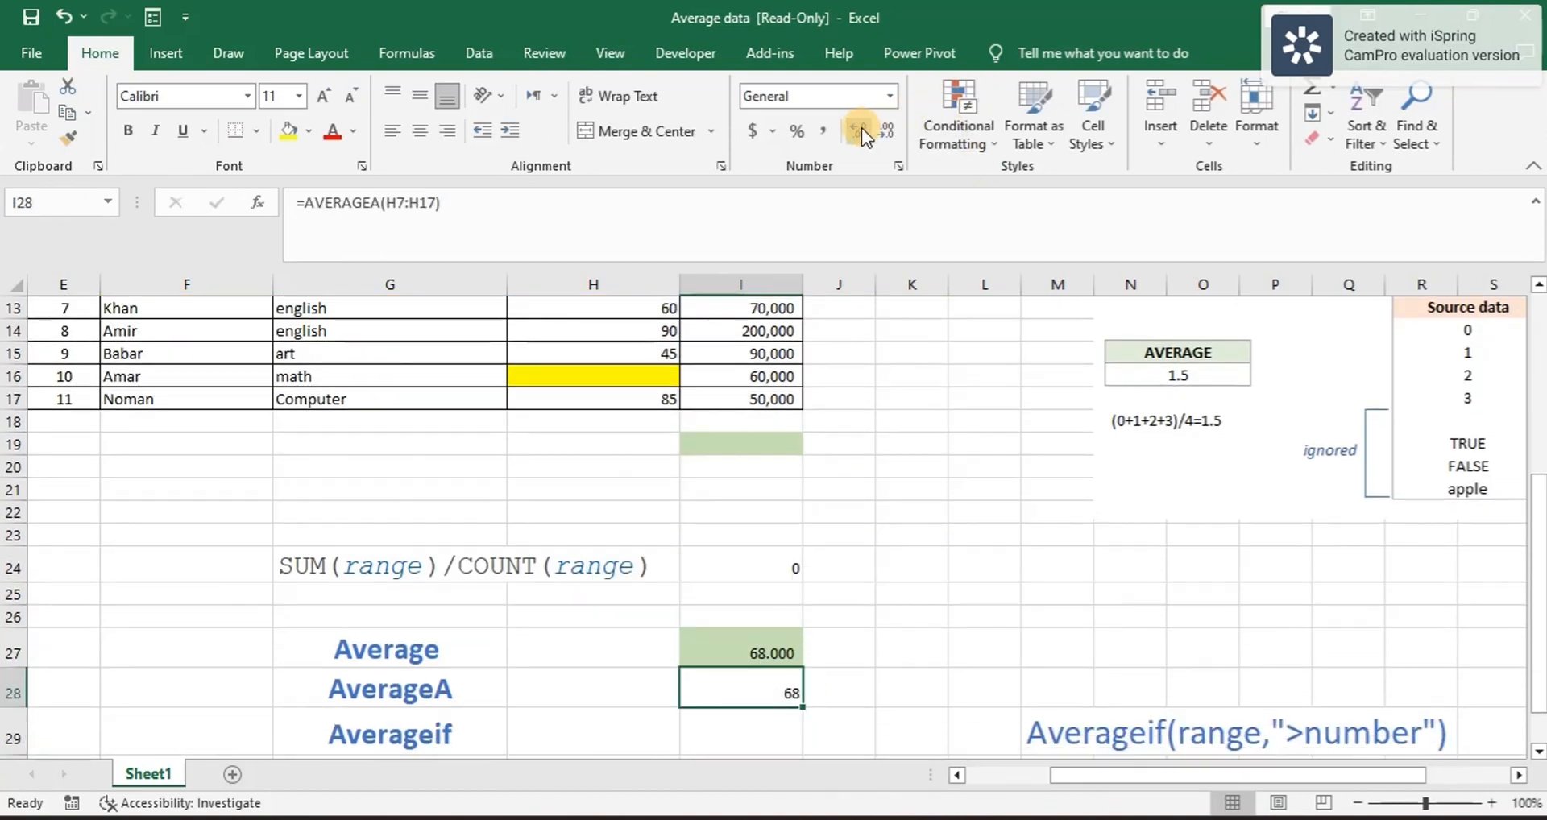
double_click(886, 128)
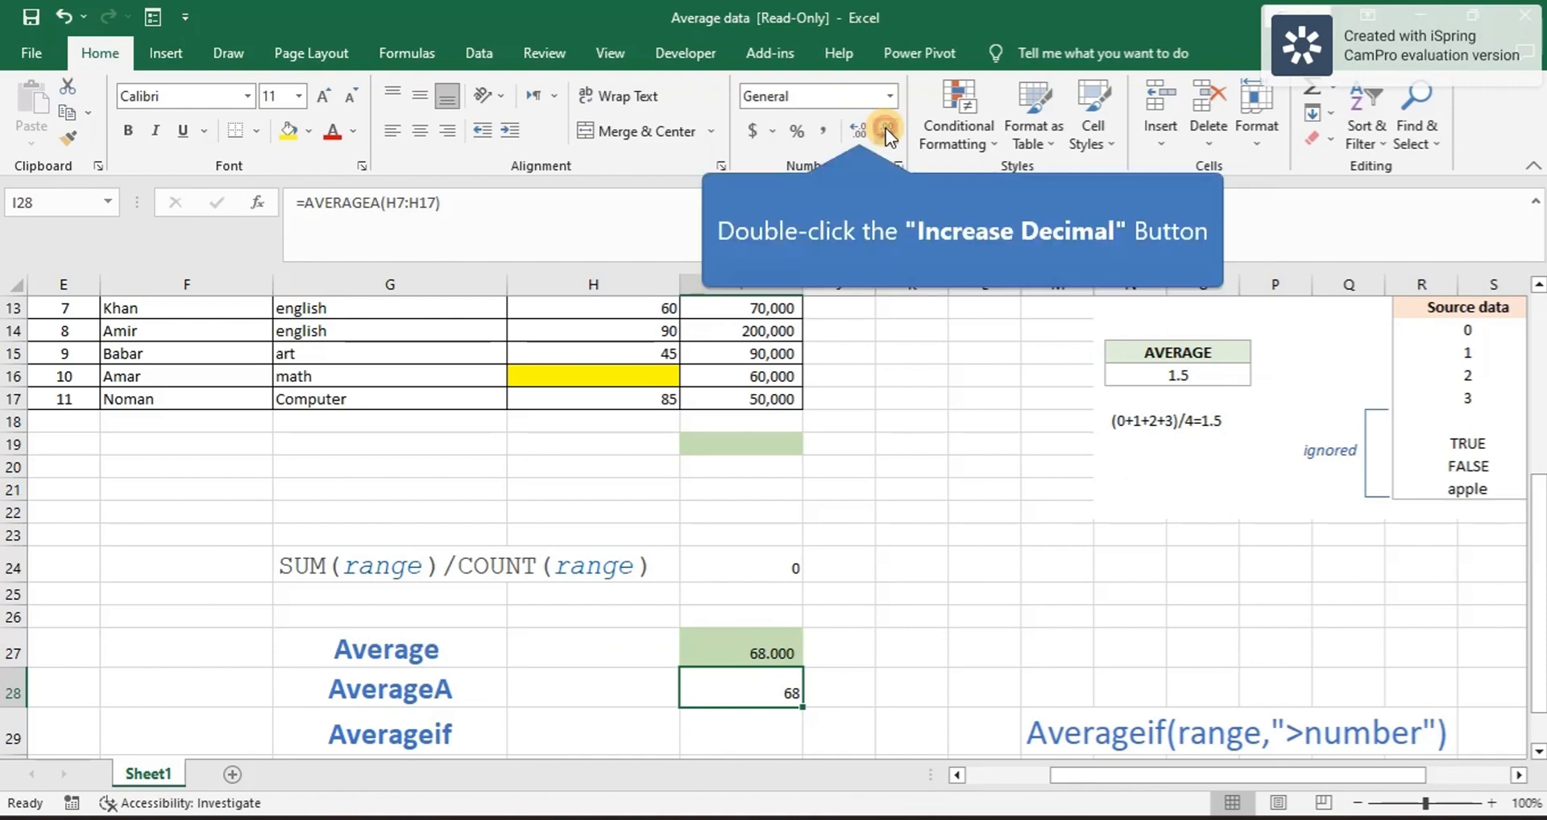
double_click(862, 129)
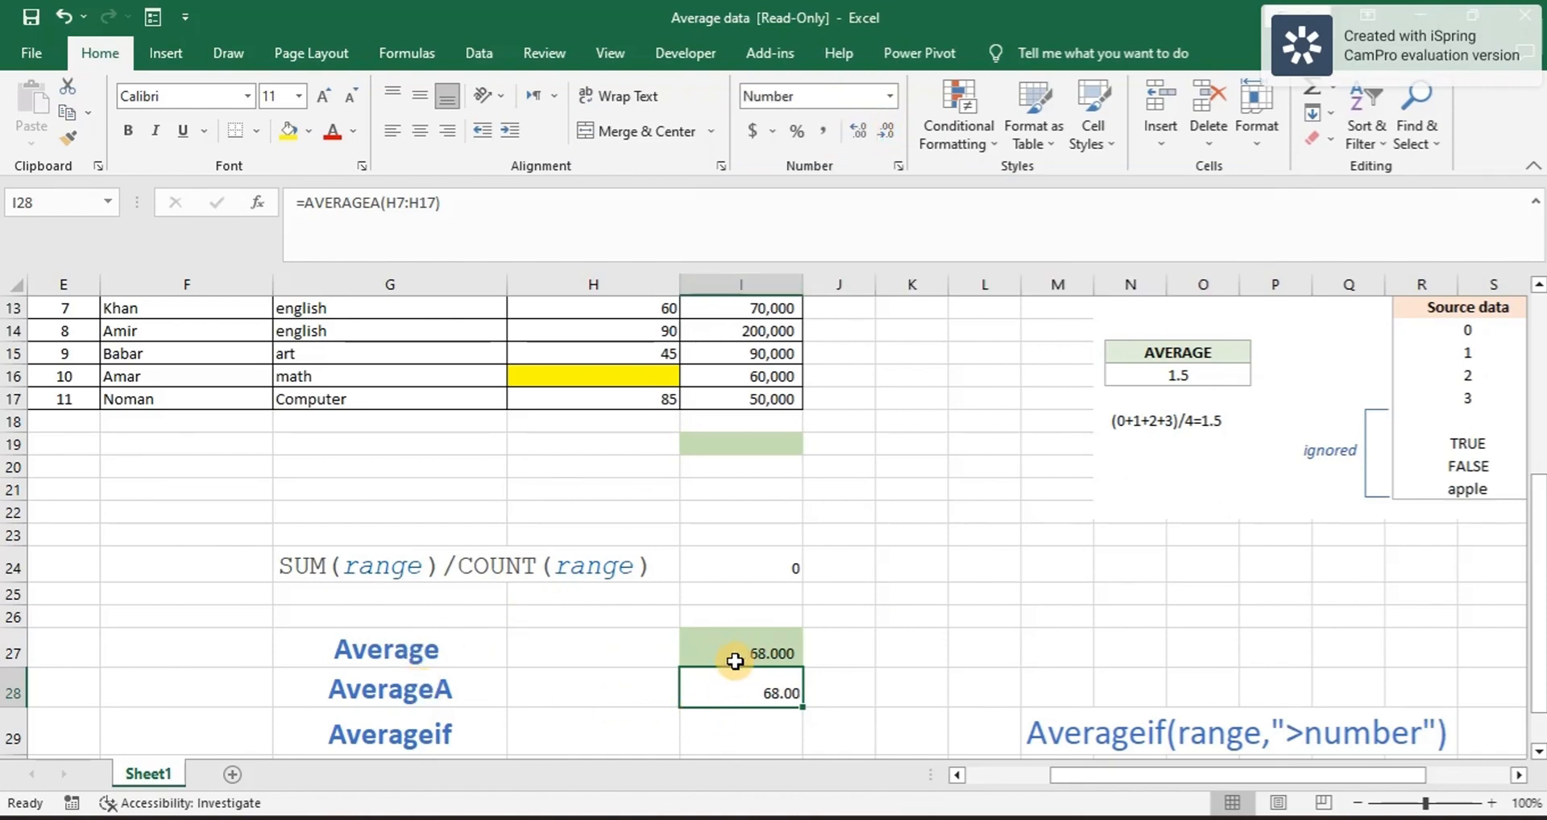
scroll(725, 680, "up", 1)
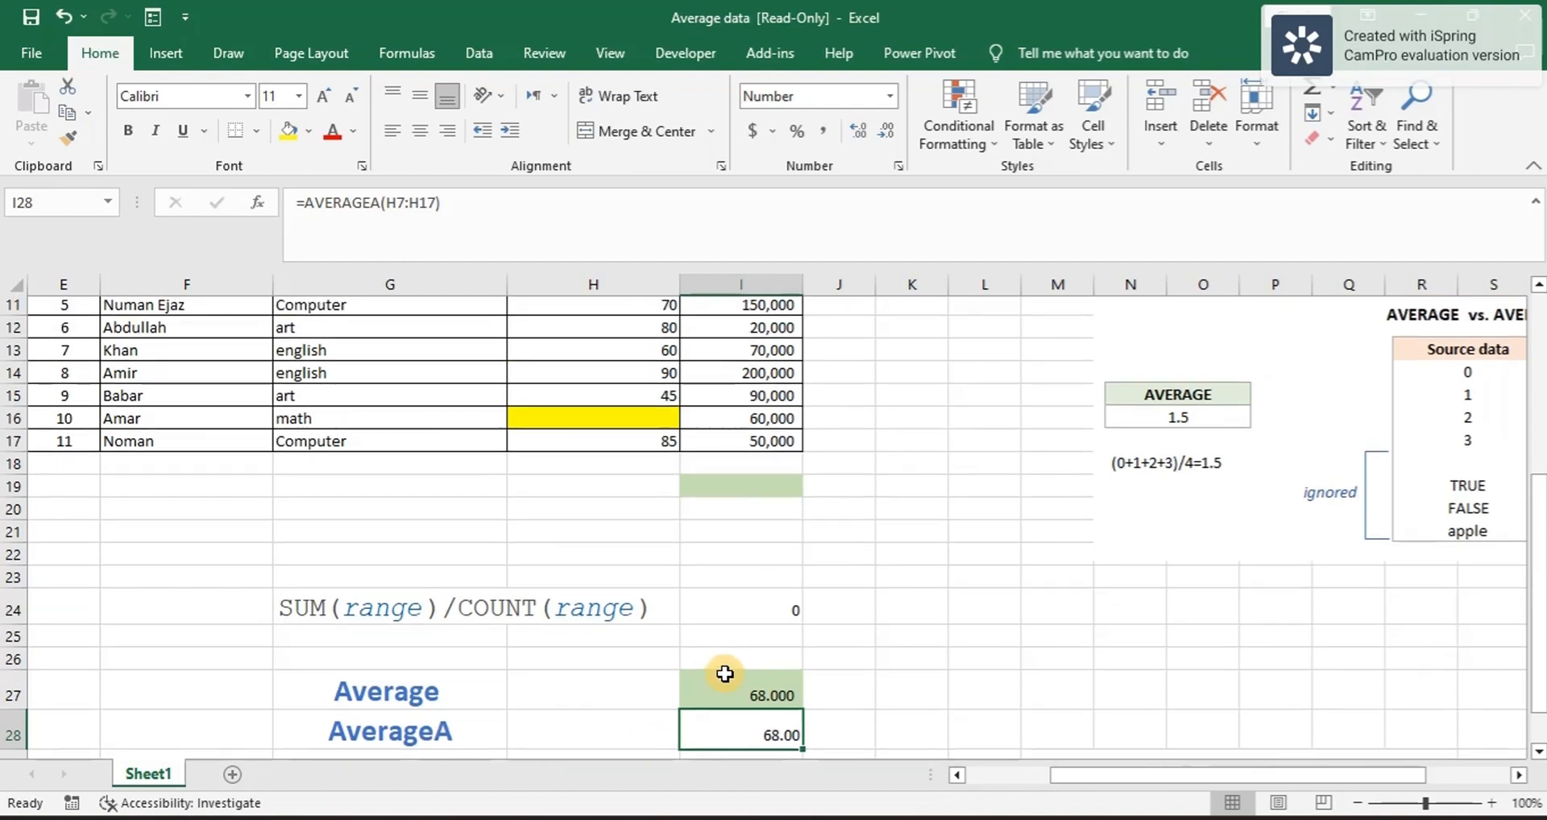
Step: Enter a first name as text in the blank yellow mark cell H16
left_click(595, 414)
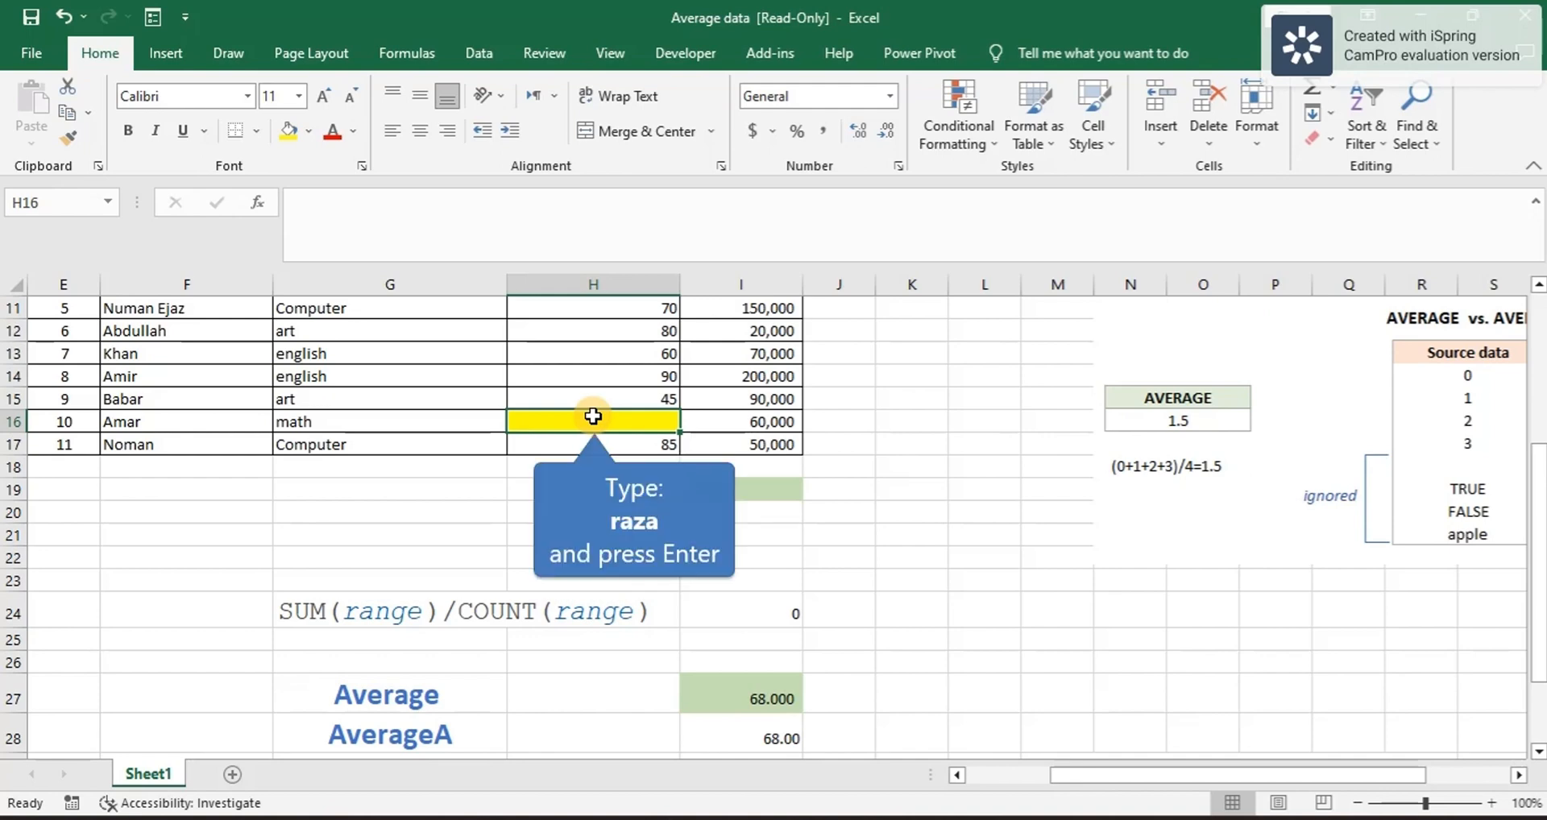
type("raza")
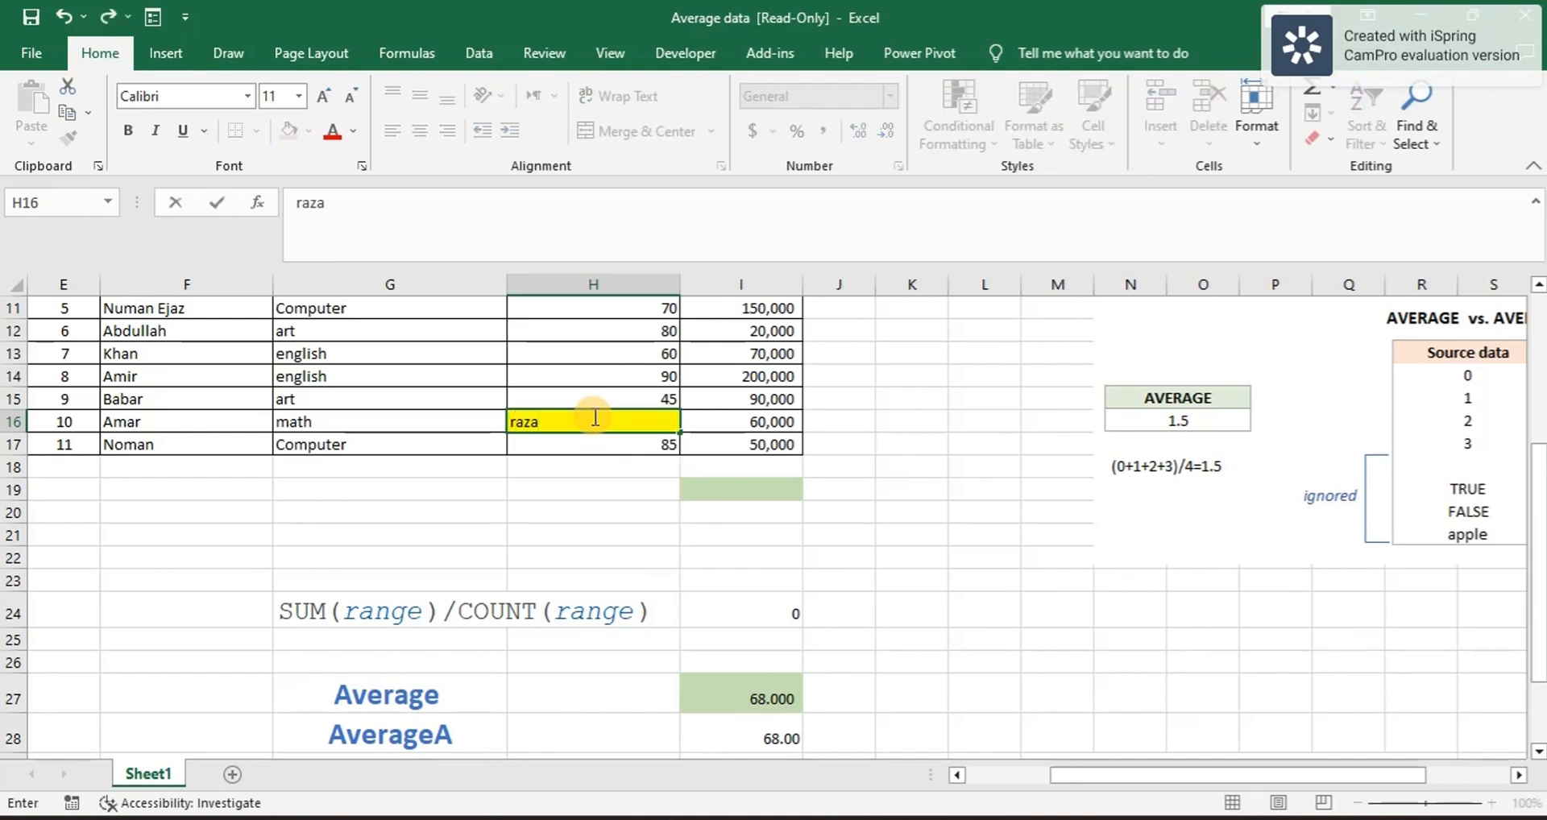
key("Return")
scroll(774, 594, "down", 2)
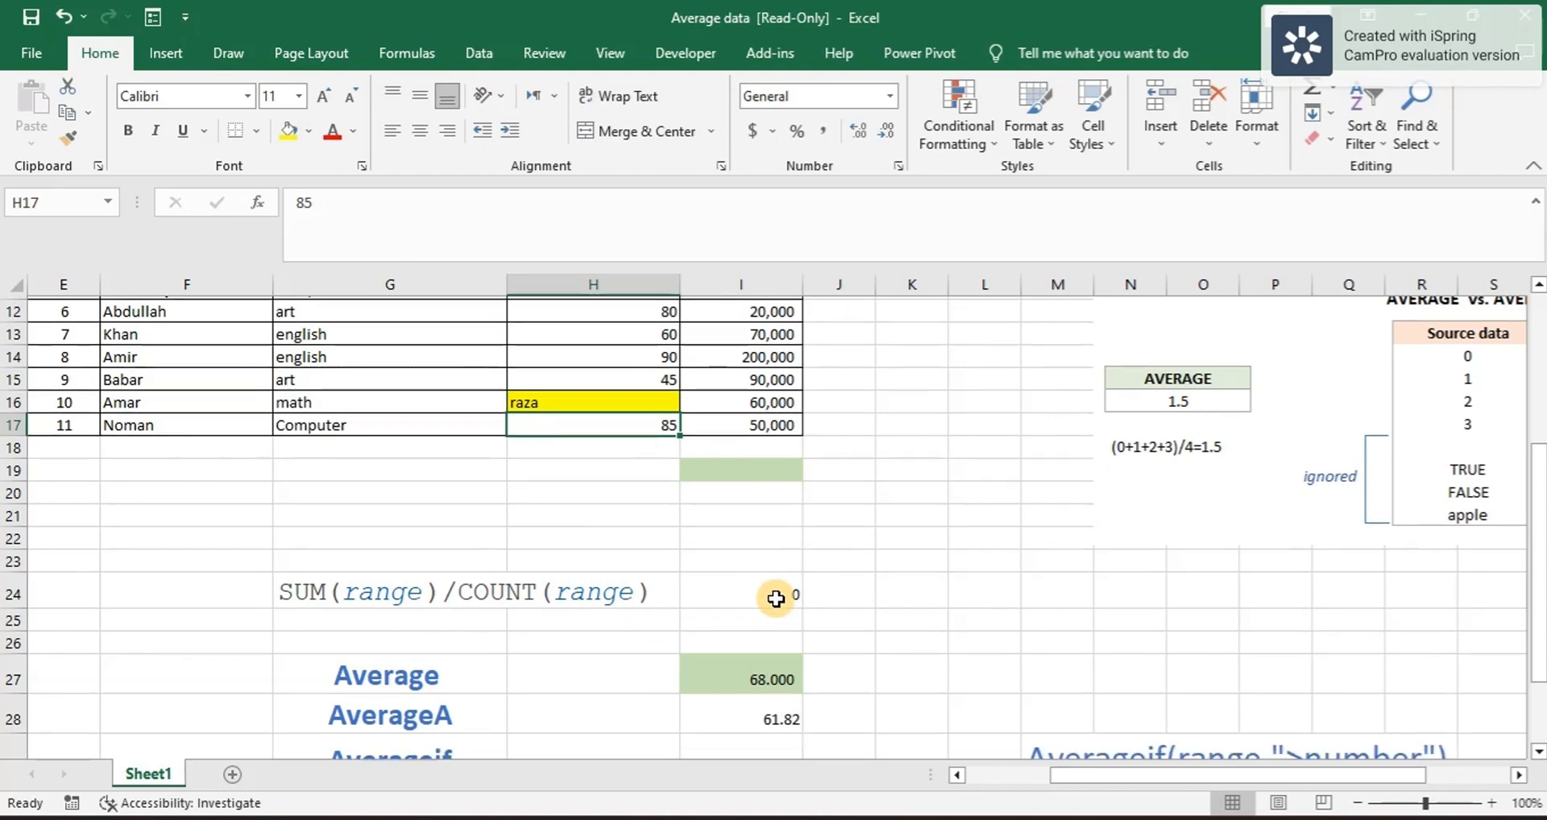
Step: Compare the AVERAGE formula in I27 and the AVERAGEA formula in I28 against the text entry in H16
left_click(621, 379)
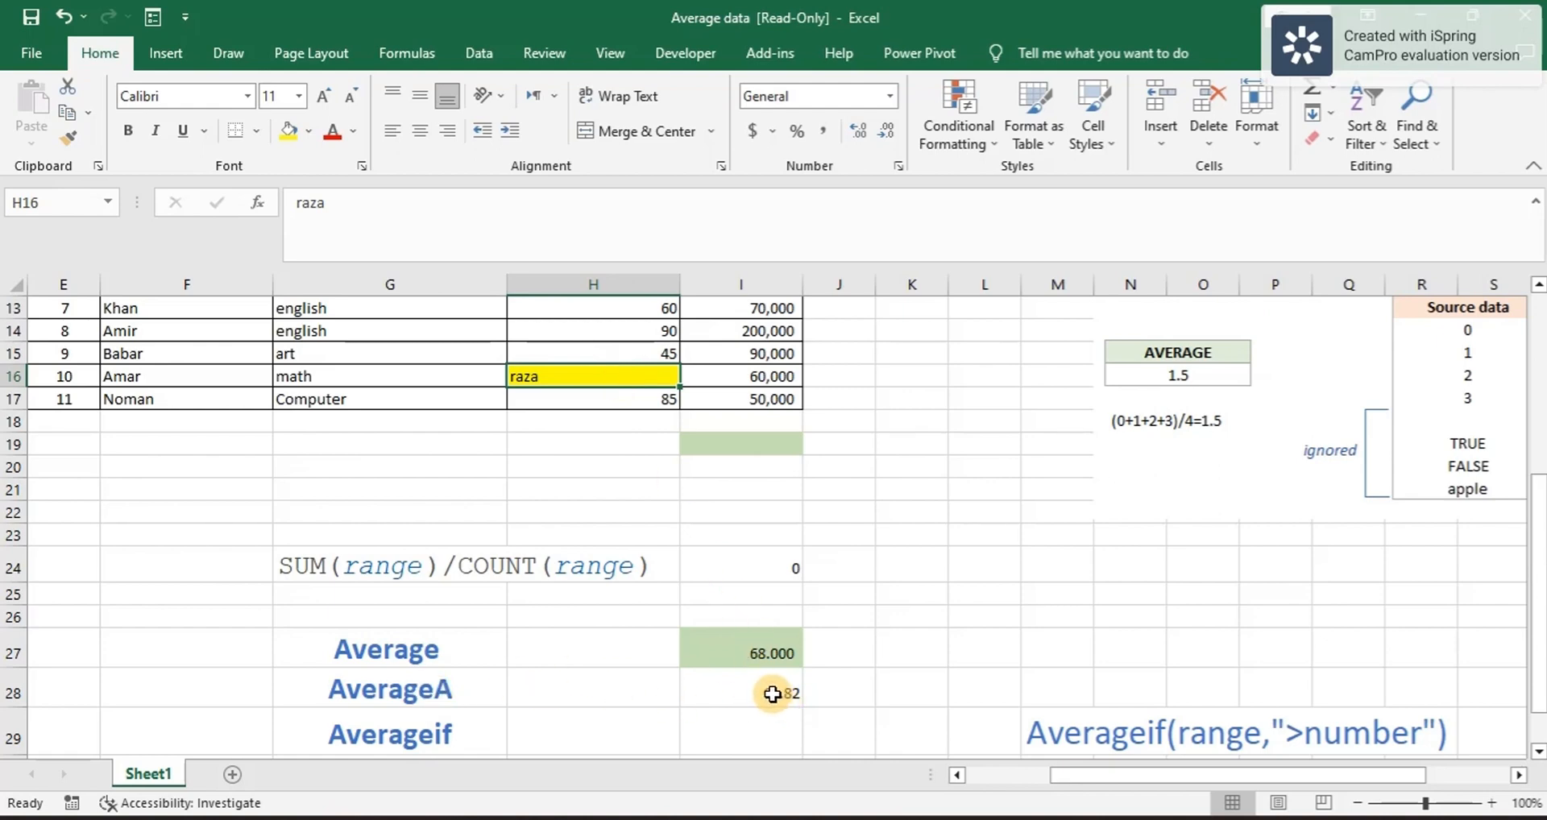
left_click(596, 382)
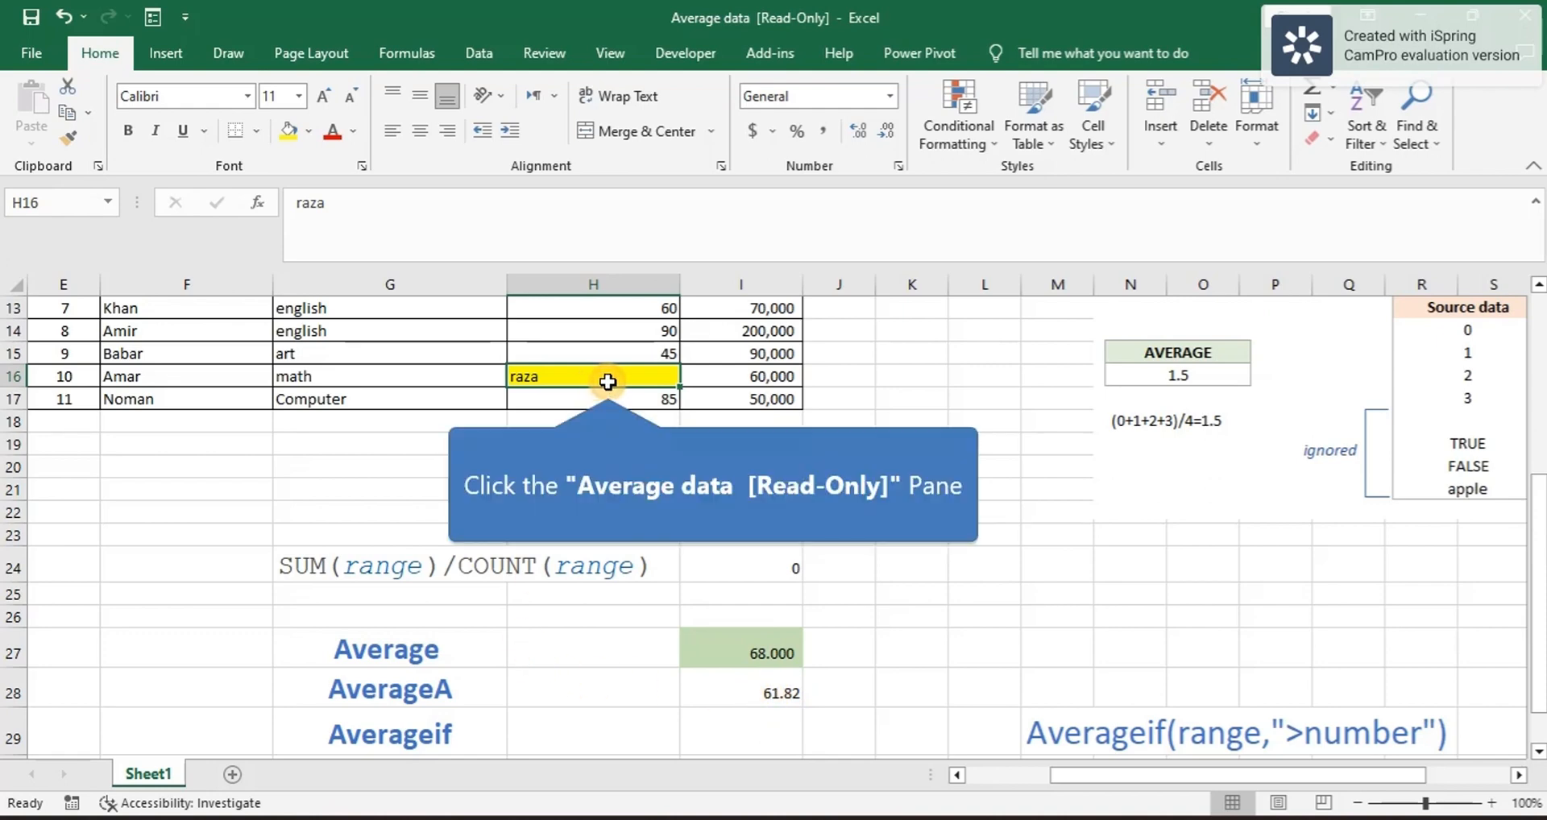
left_click(608, 382)
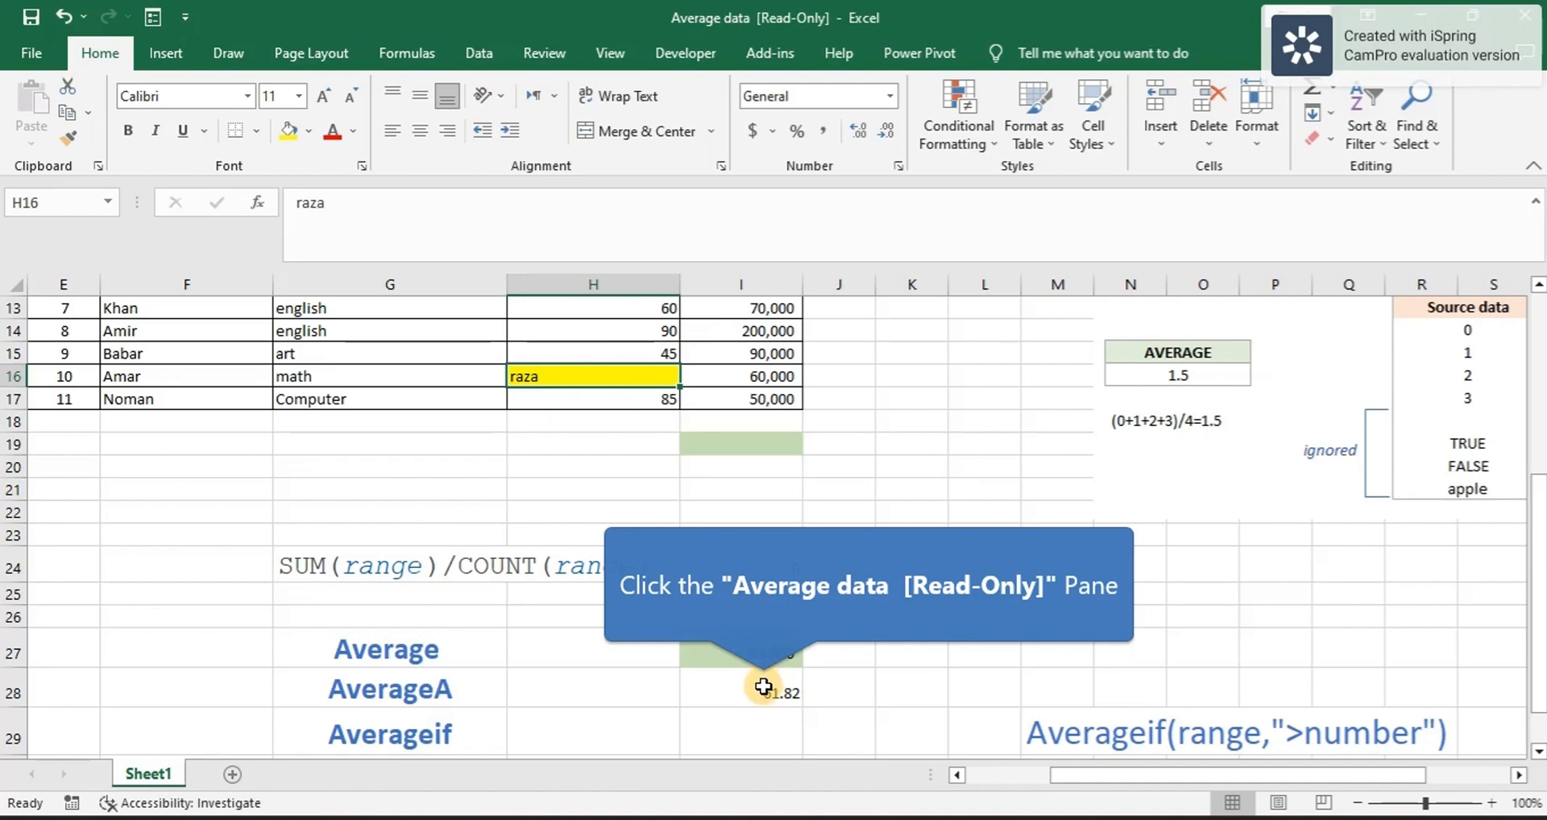
left_click(764, 687)
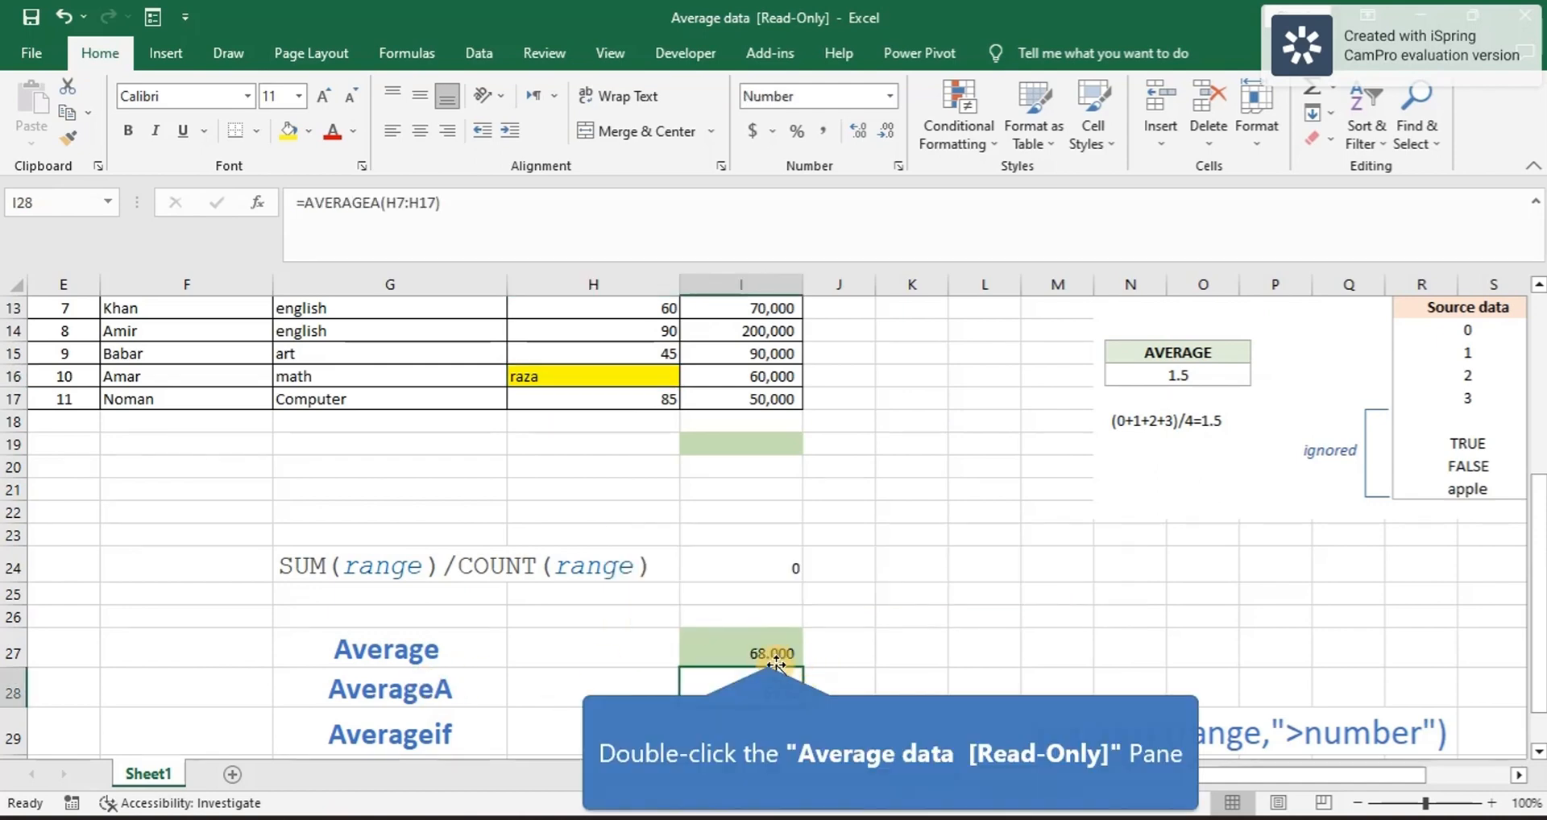
double_click(776, 663)
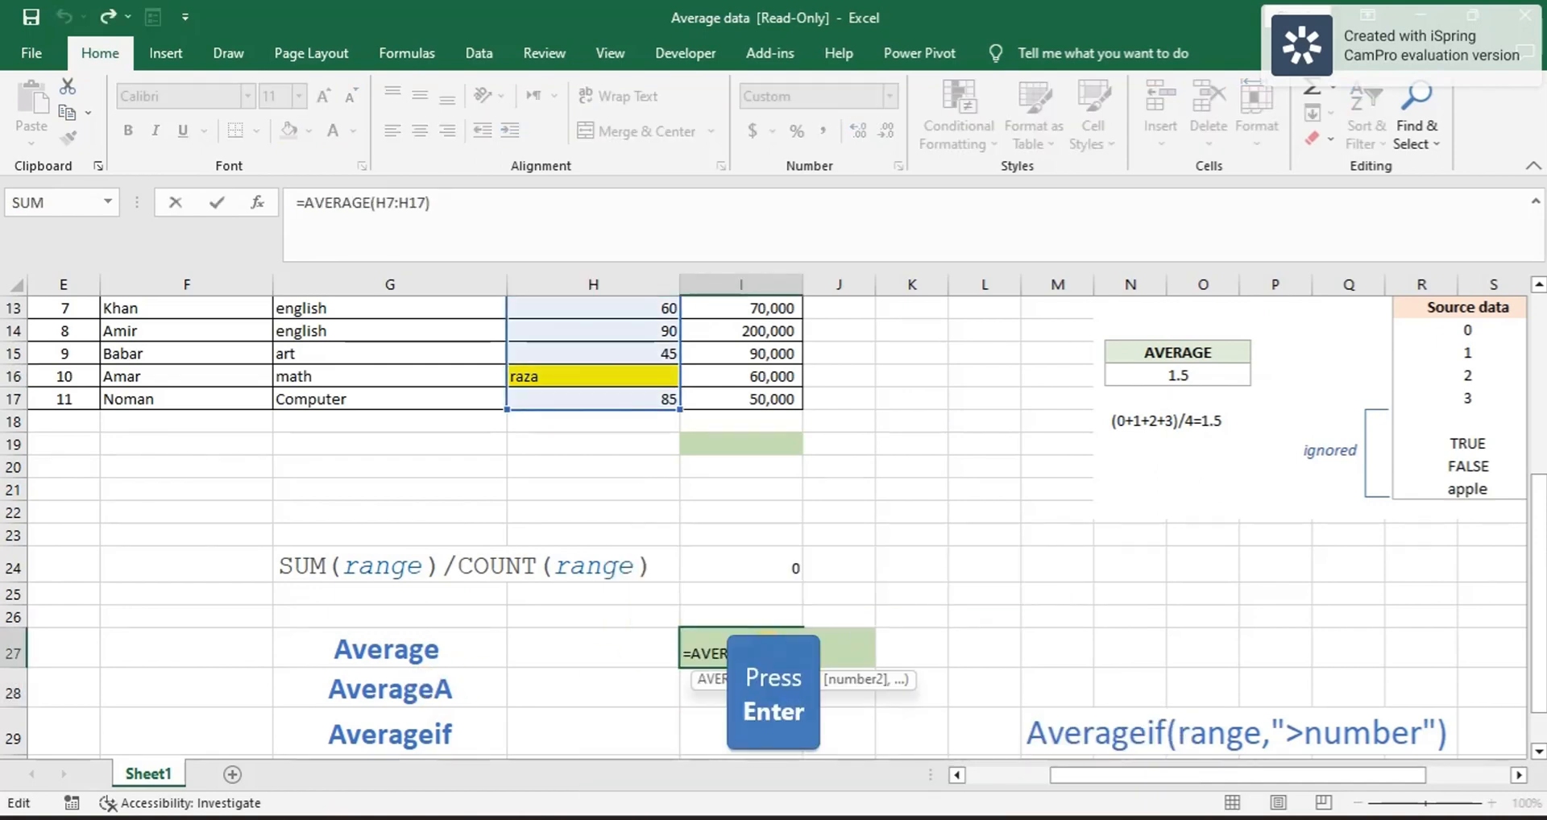
key("Return")
left_click(770, 649)
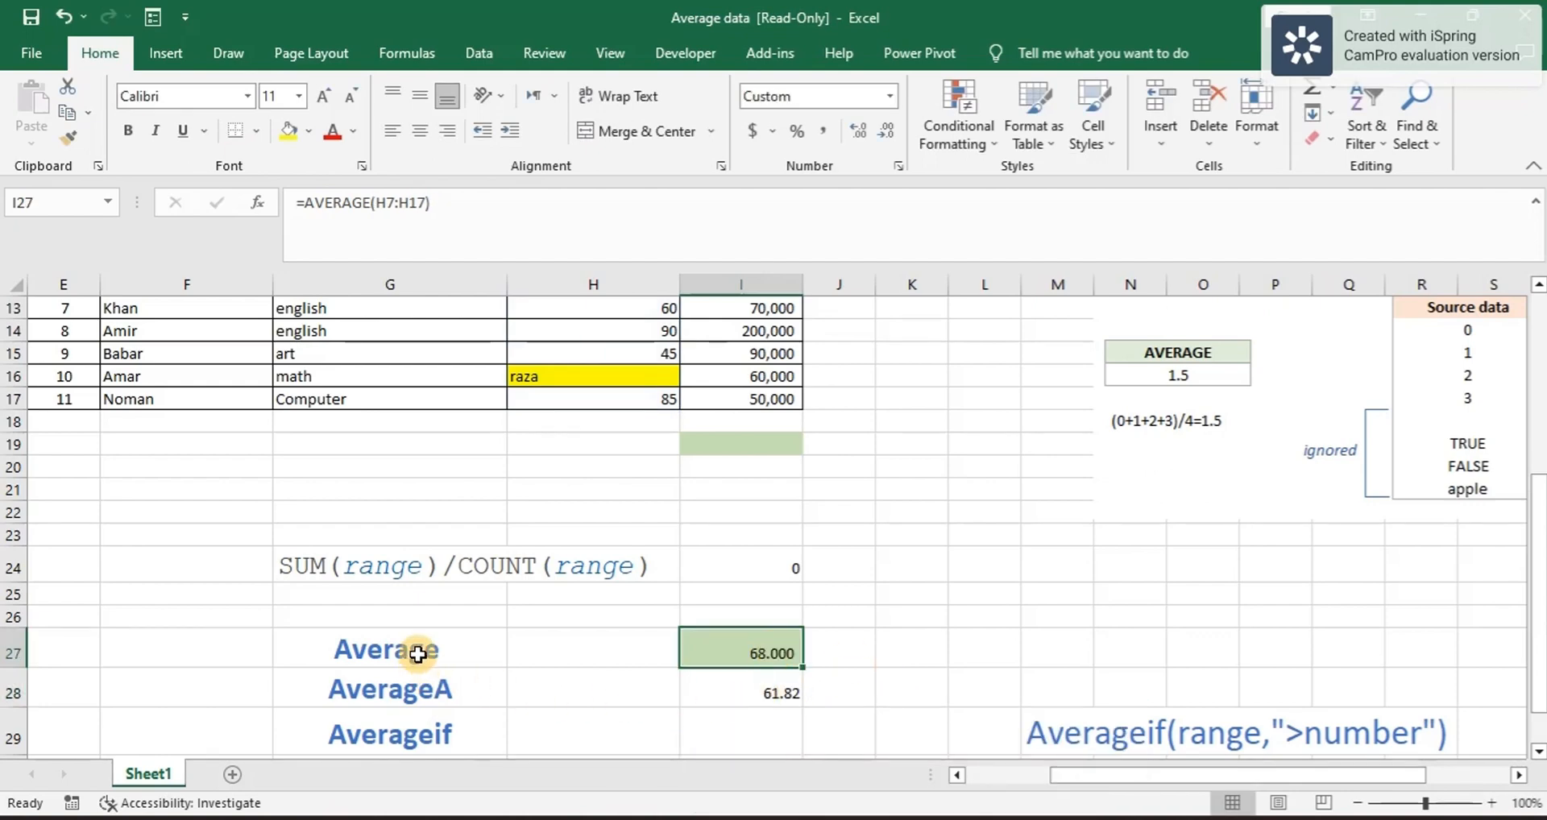
left_click(565, 376)
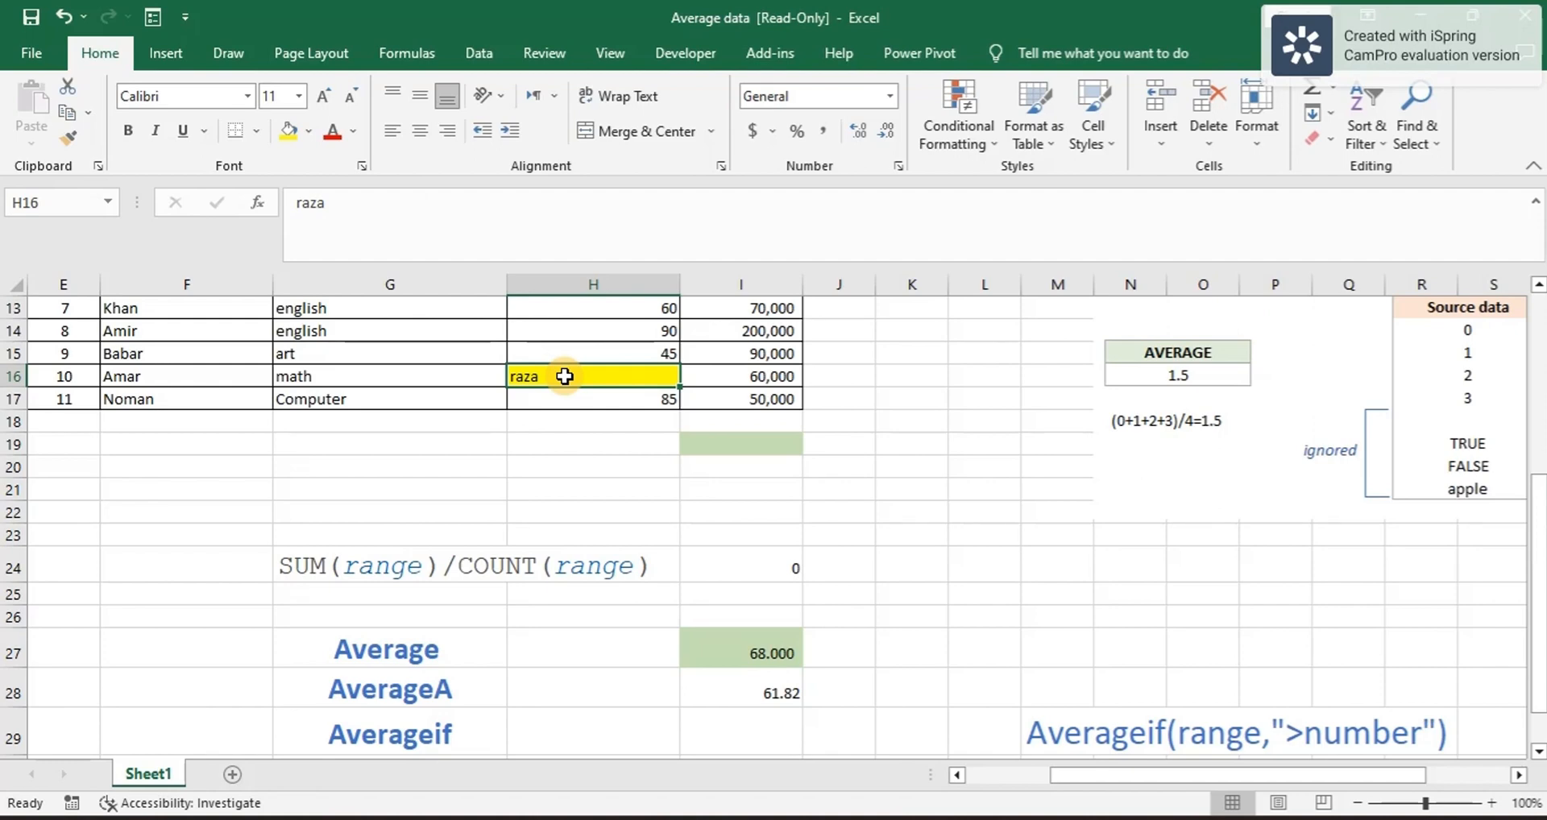
left_click(762, 687)
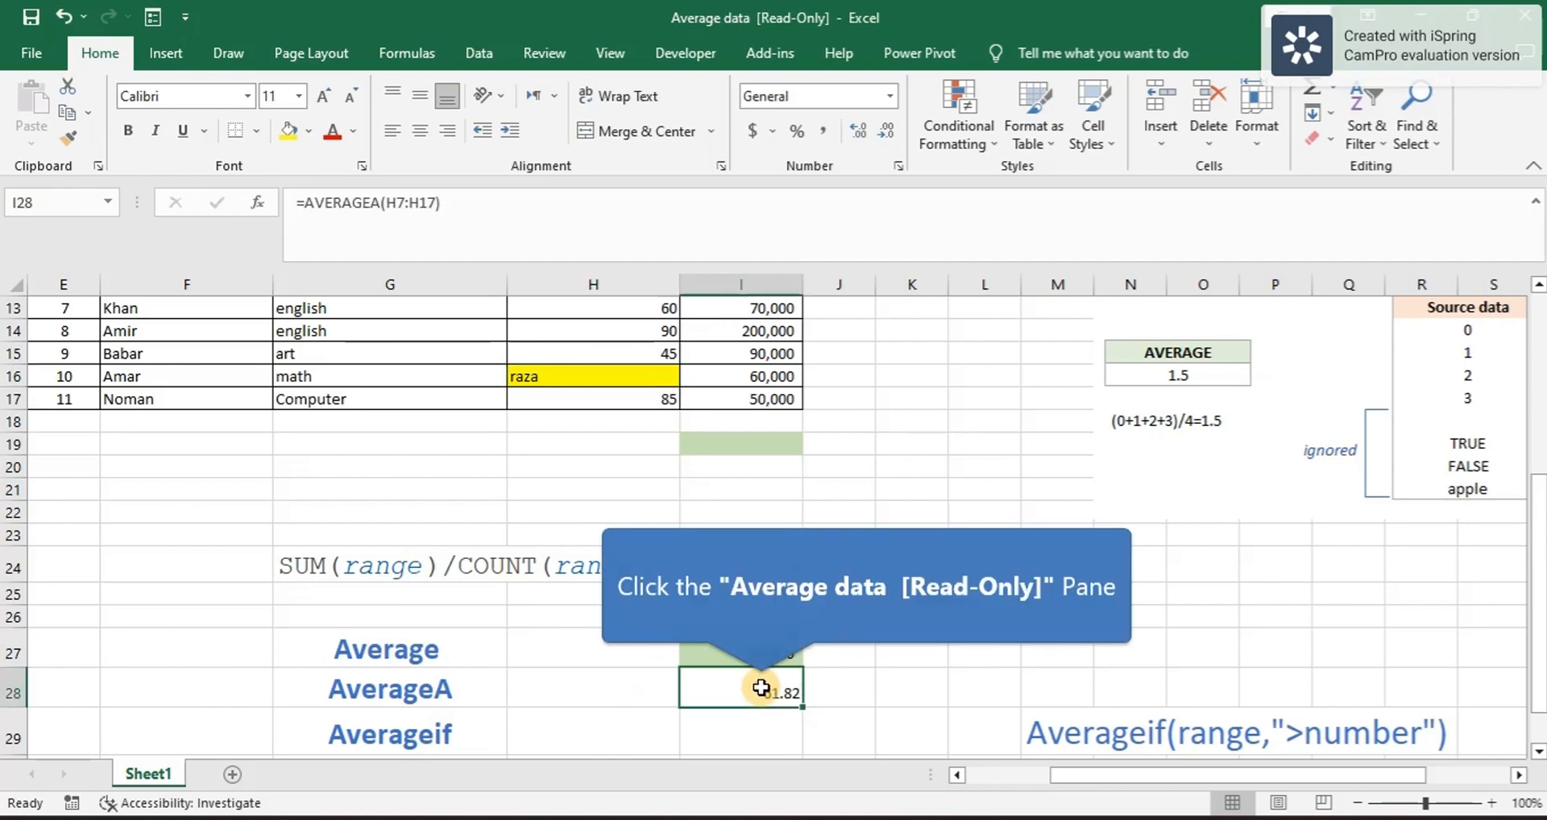
Step: Replace the text in mark cell H16 with 0
left_click(577, 381)
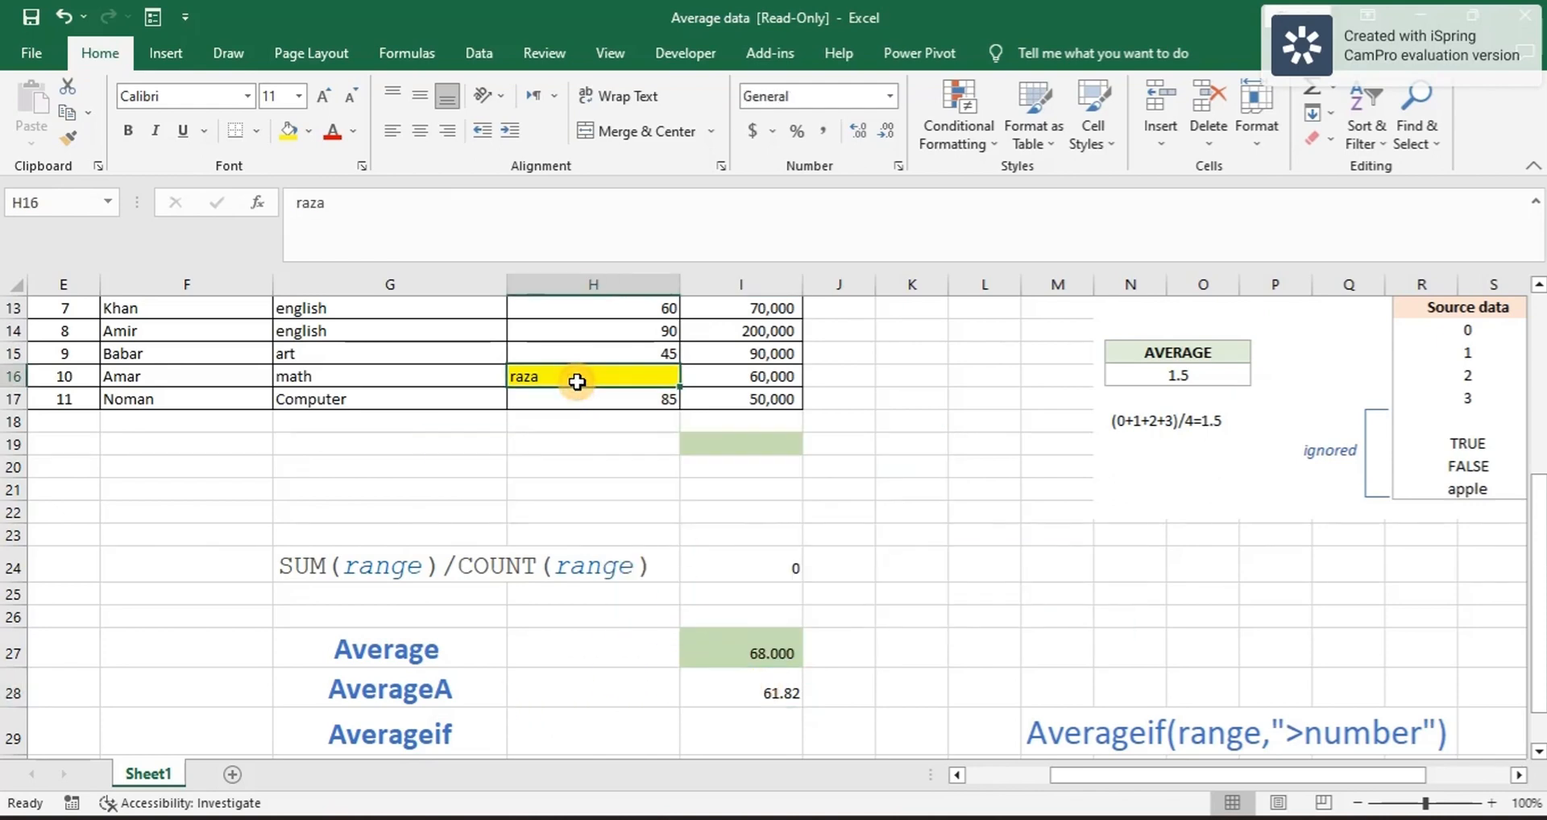
type("0")
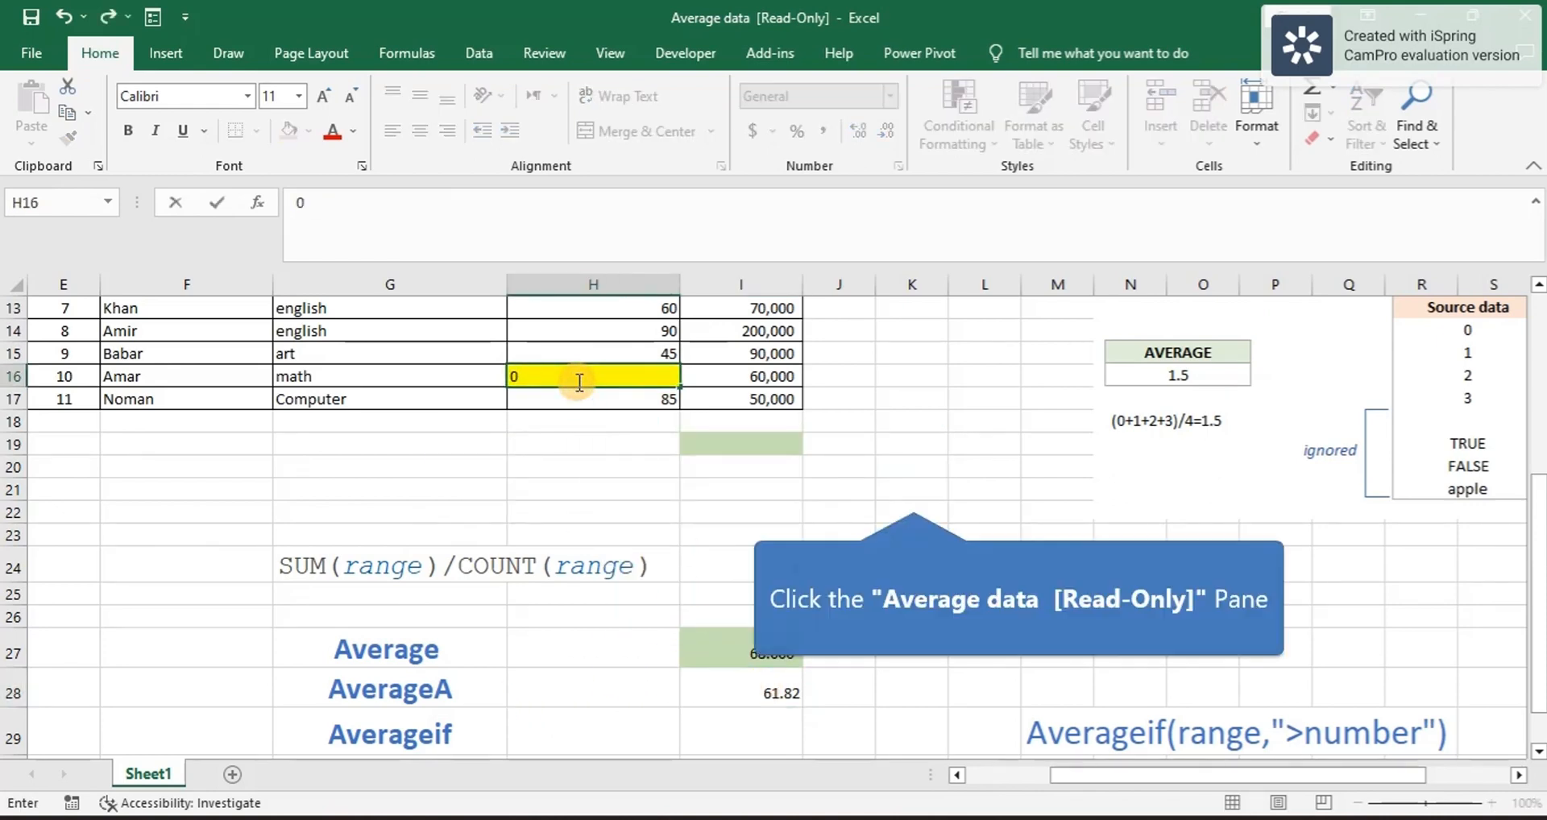
left_click(913, 495)
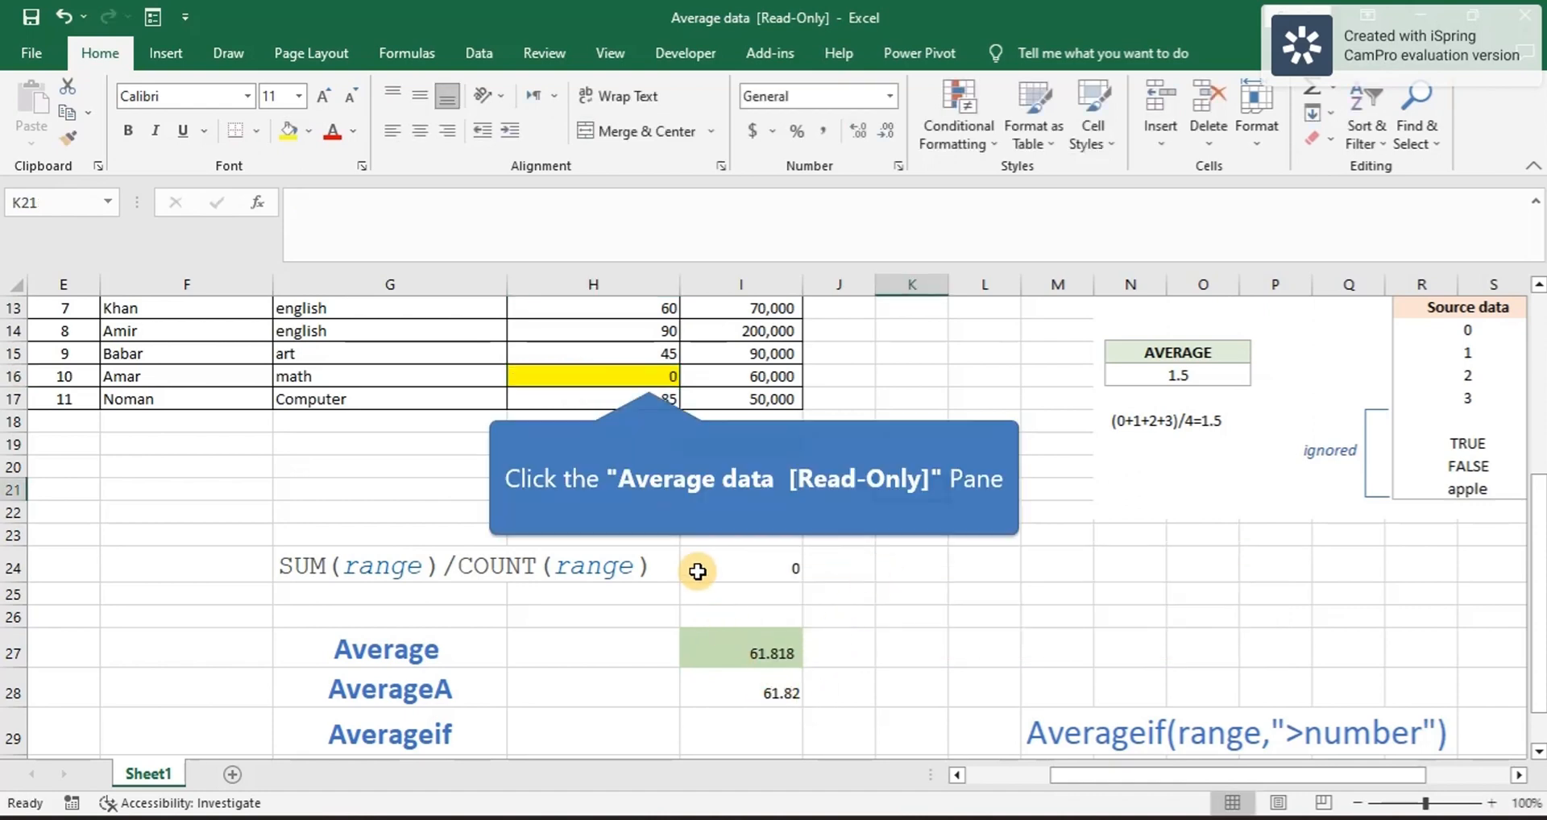
Step: Replace the zero mark in H16 with a first name in capital letters
left_click(649, 375)
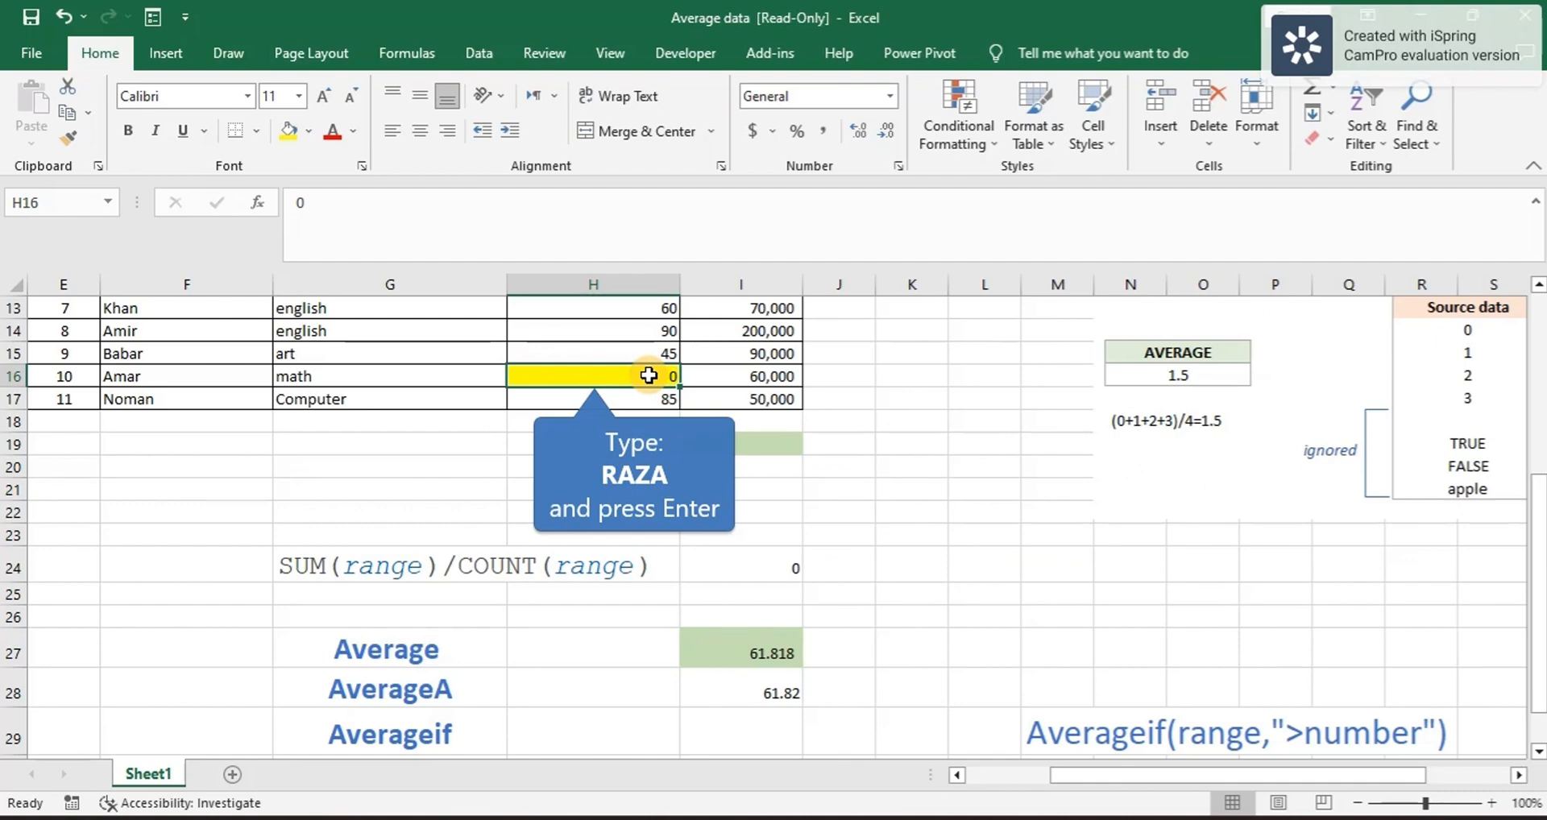
type("RAZ")
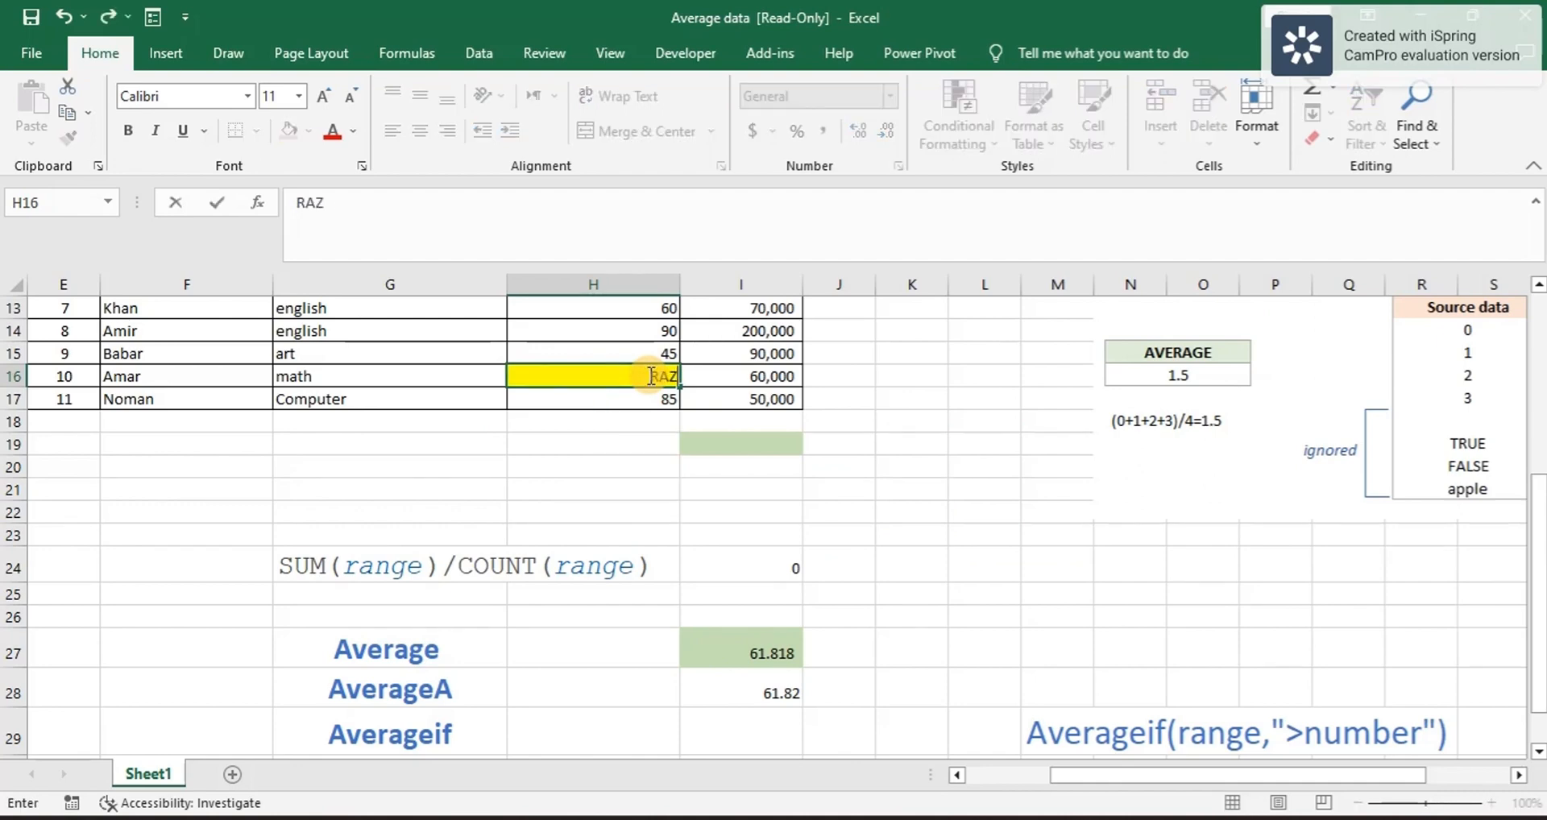
type("A")
key("Return")
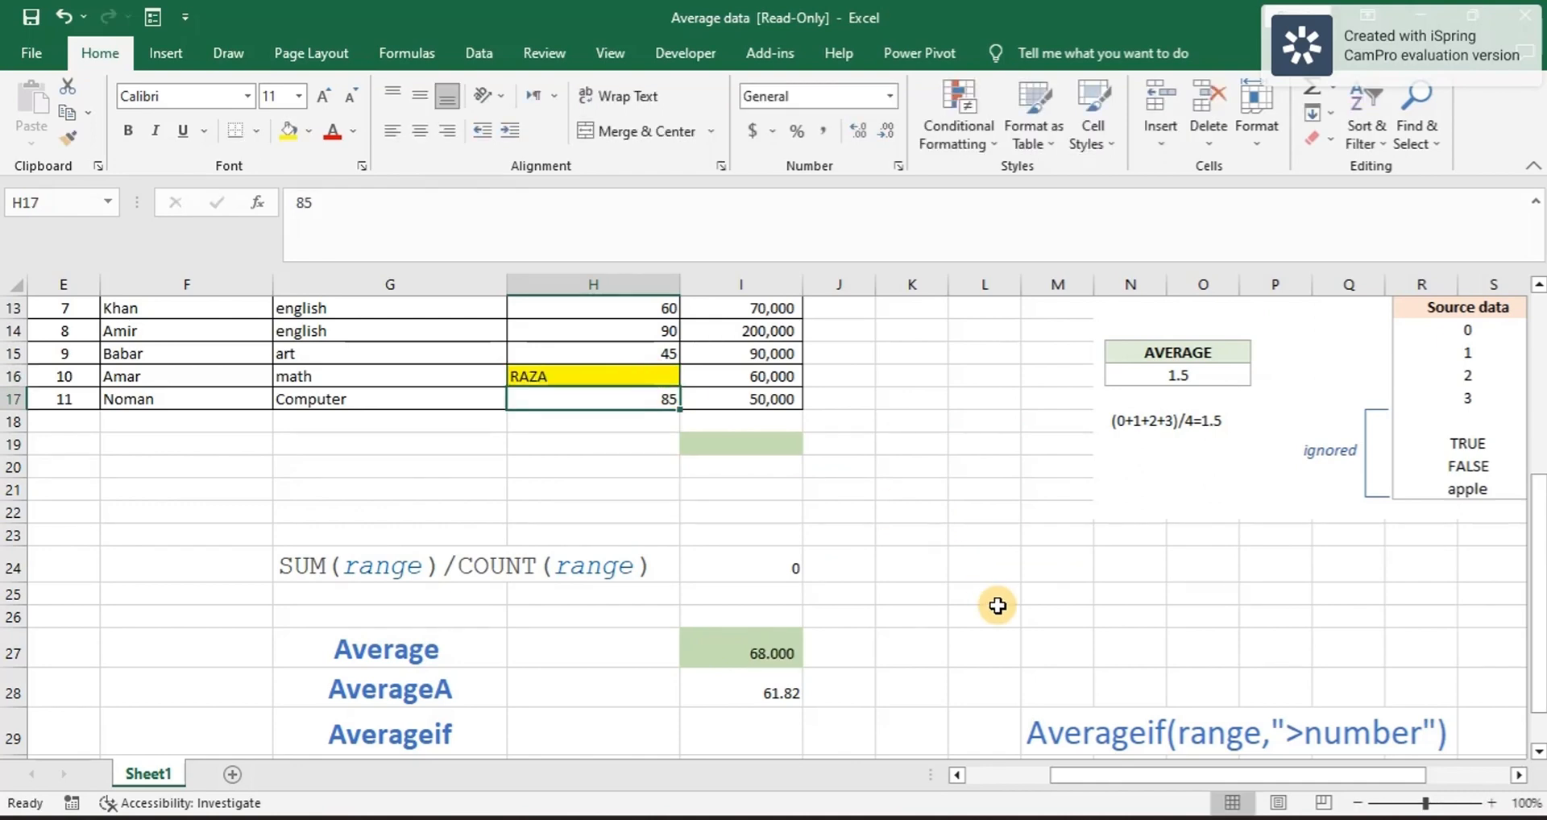
Step: Examine how the AVERAGE vs. AVERAGEA picture treats blanks, TRUE, FALSE and text, relating its source data to the serial numbers in E7:E17
scroll(998, 606, "right", 3)
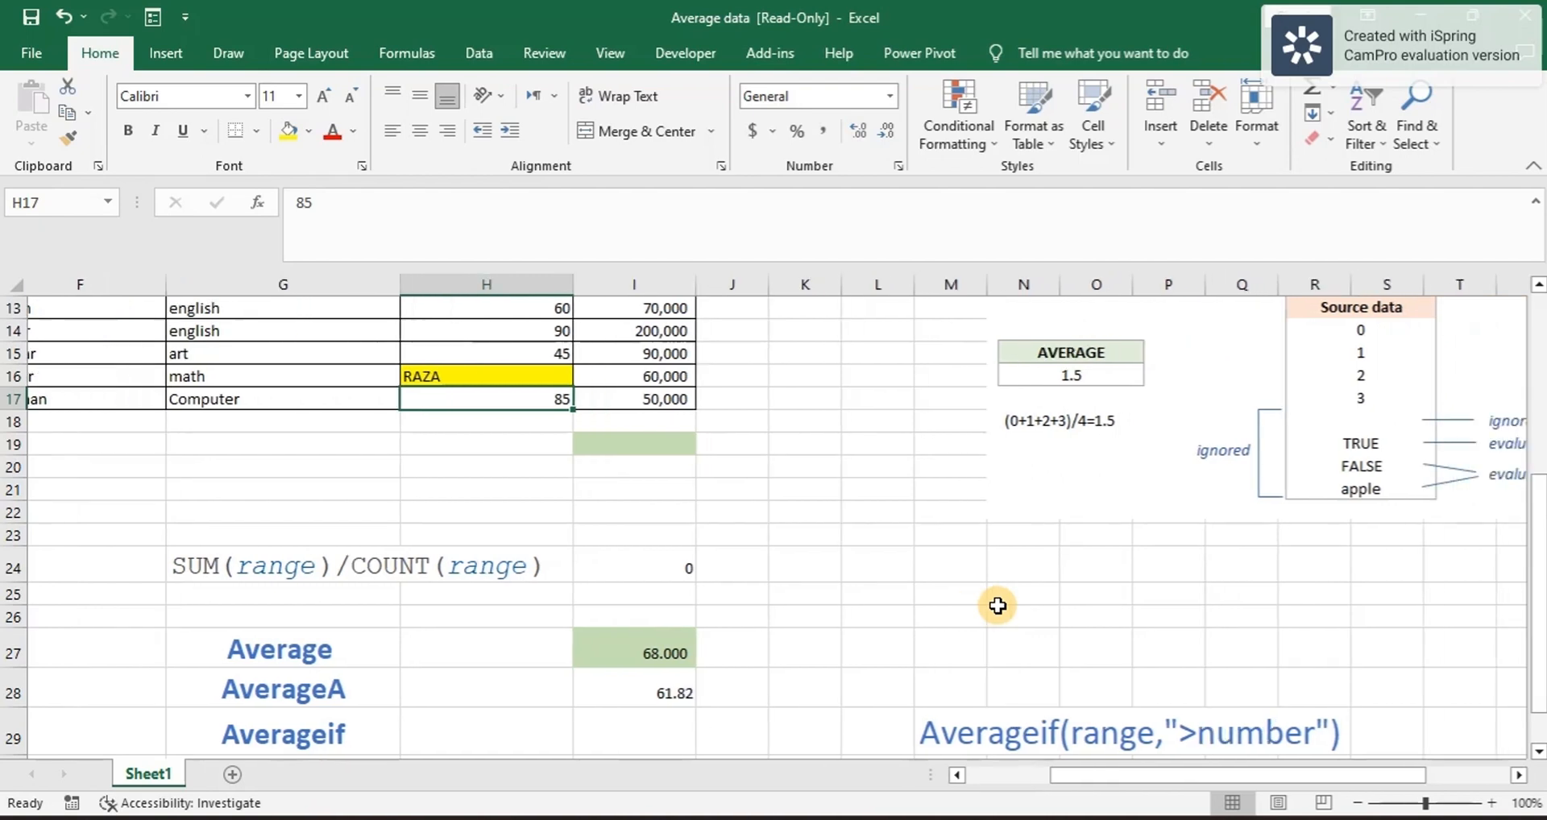
scroll(998, 606, "up", 1)
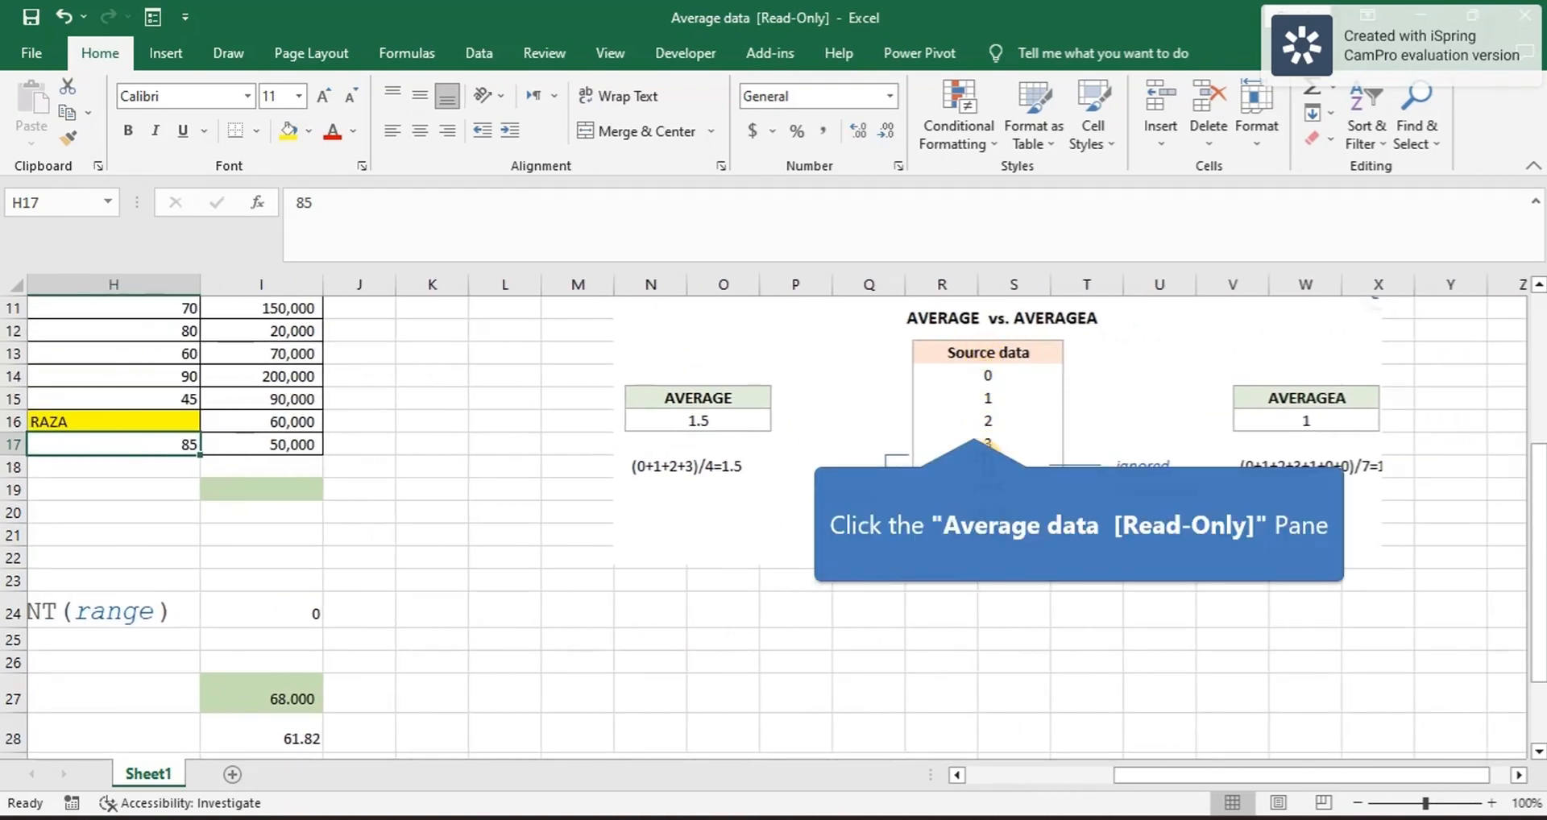
left_click(985, 426)
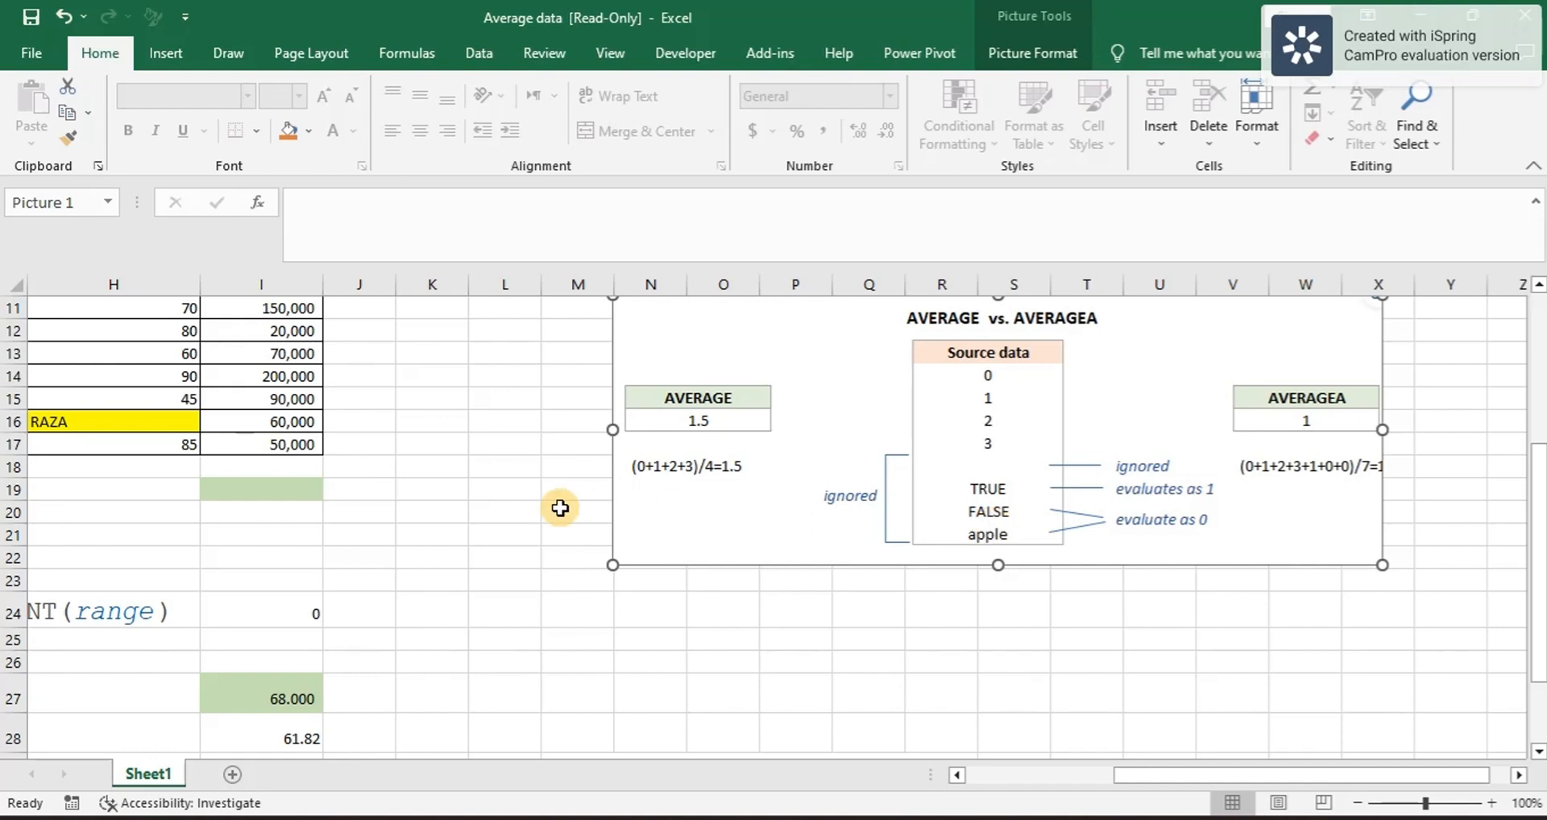
scroll(556, 507, "left", 3)
scroll(346, 409, "up", 2)
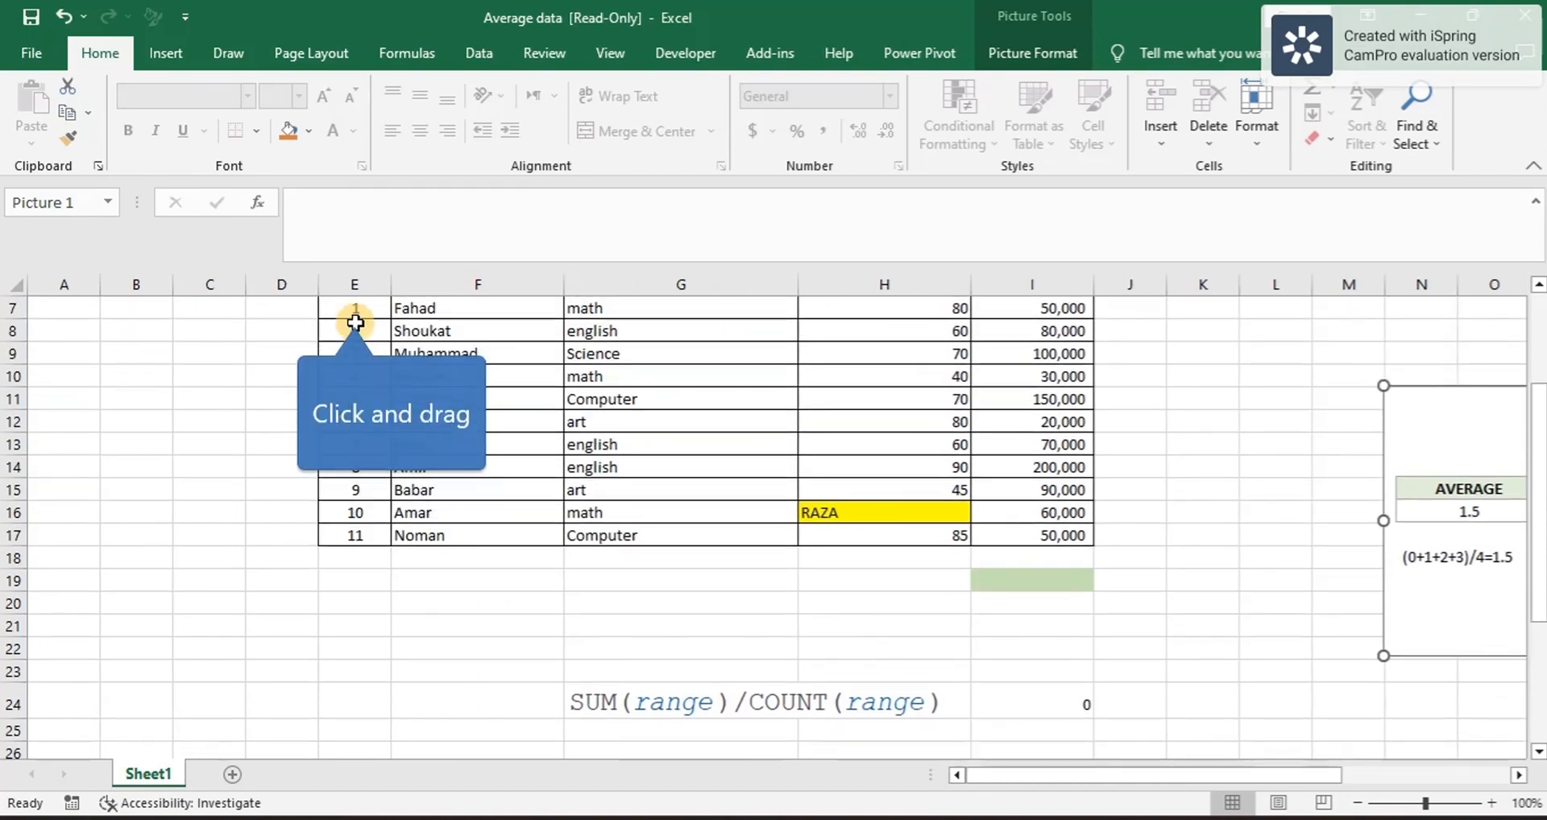
left_click_drag(356, 310, 354, 535)
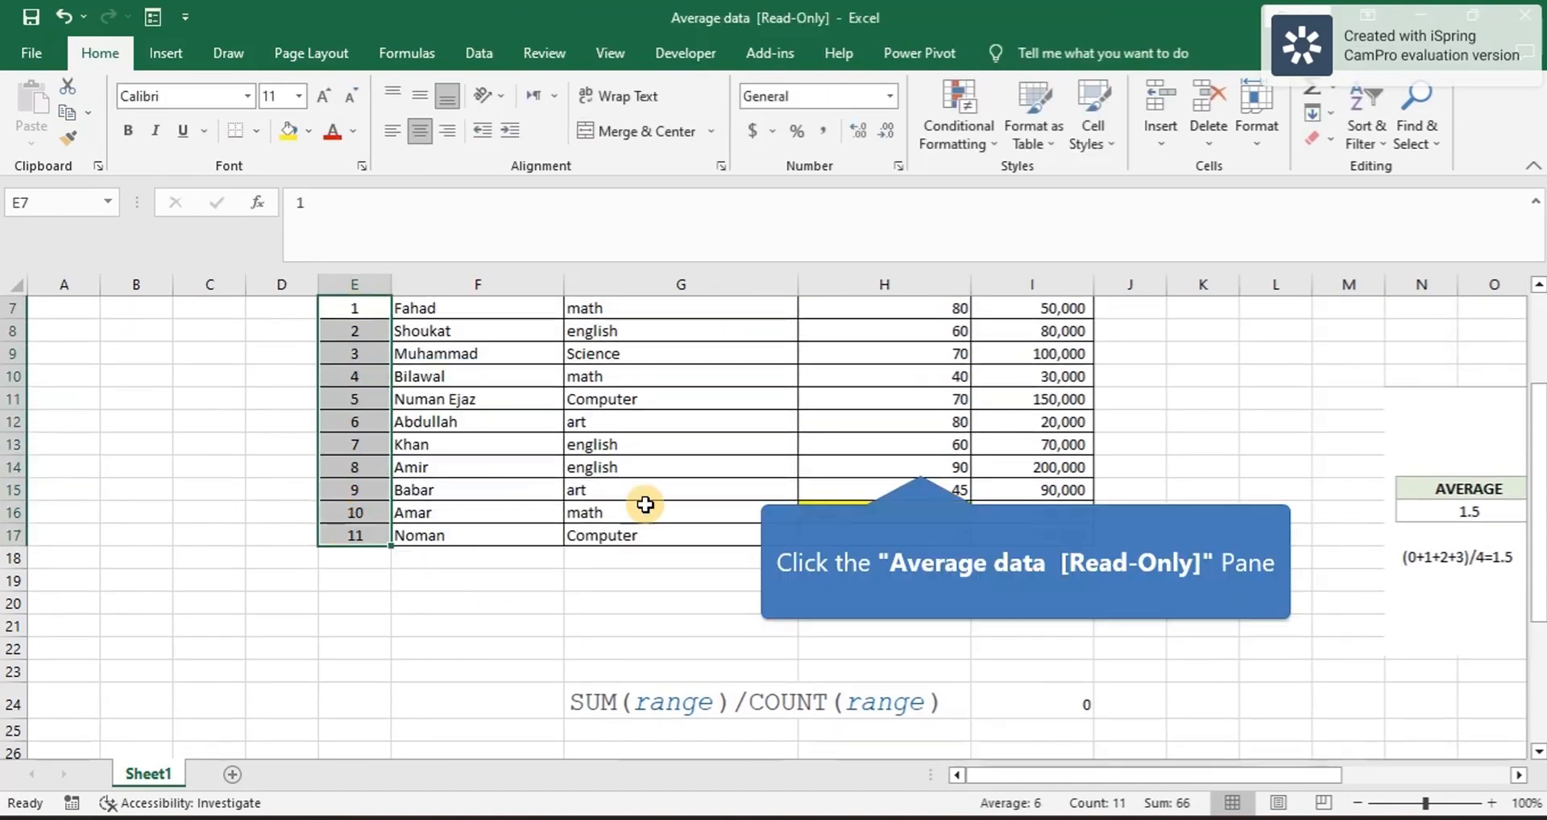
left_click(919, 466)
scroll(920, 461, "right", 3)
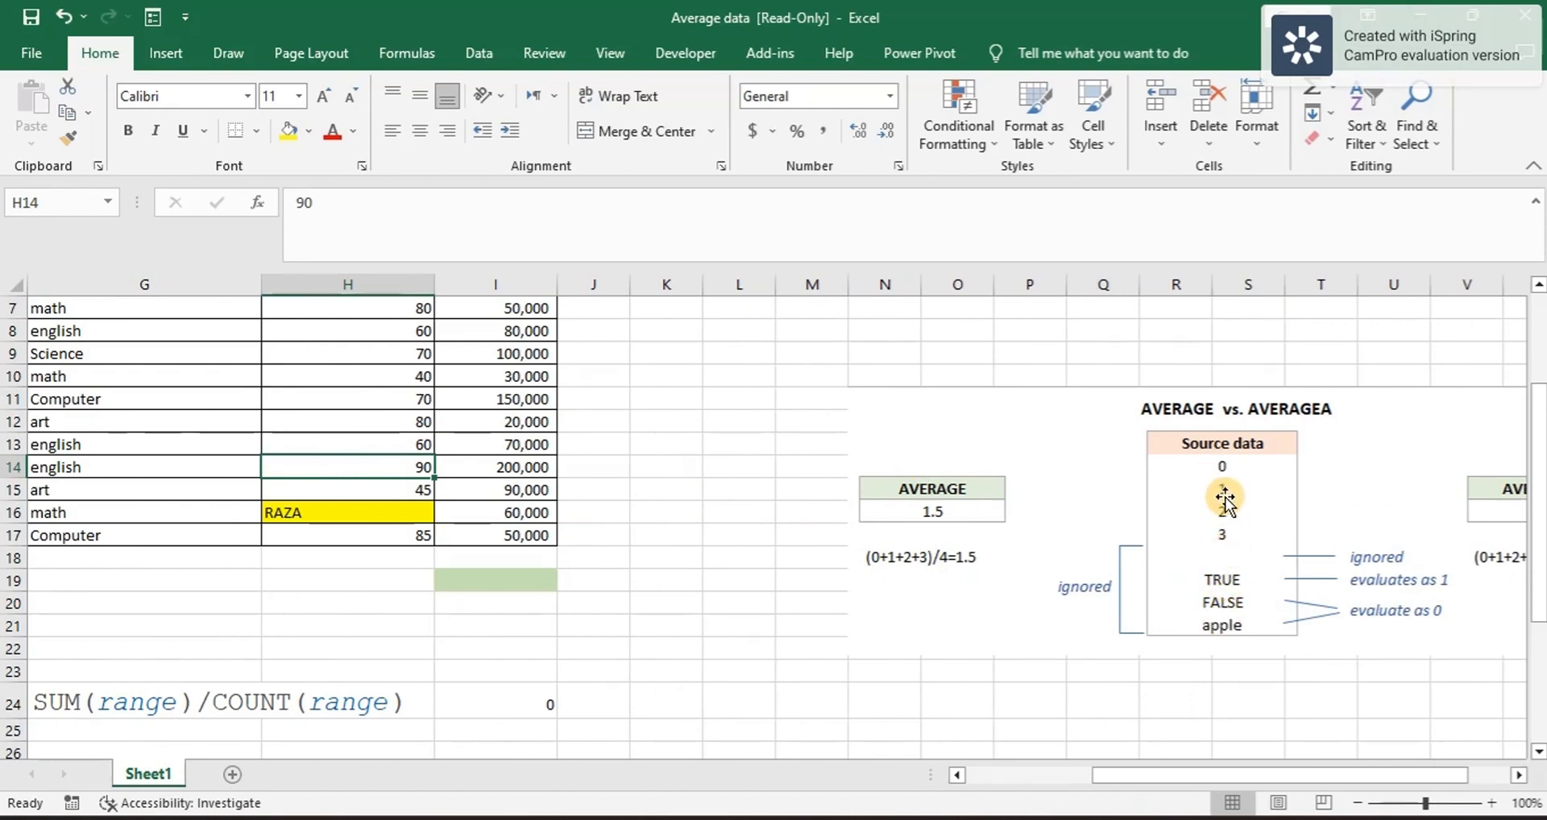
scroll(1207, 610, "right", 1)
scroll(1206, 610, "left", 1)
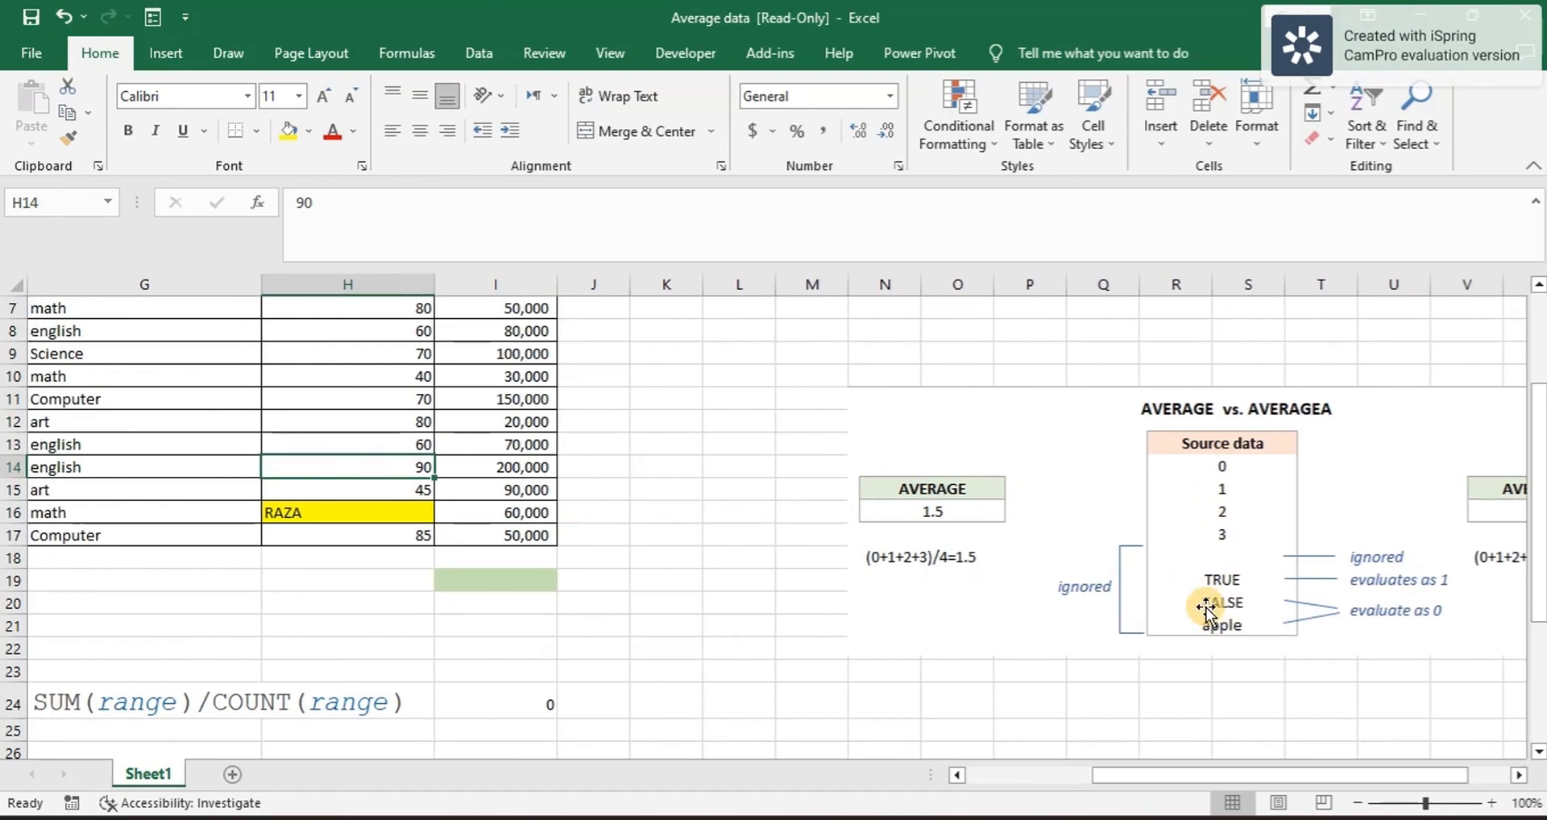
scroll(1206, 610, "right", 3)
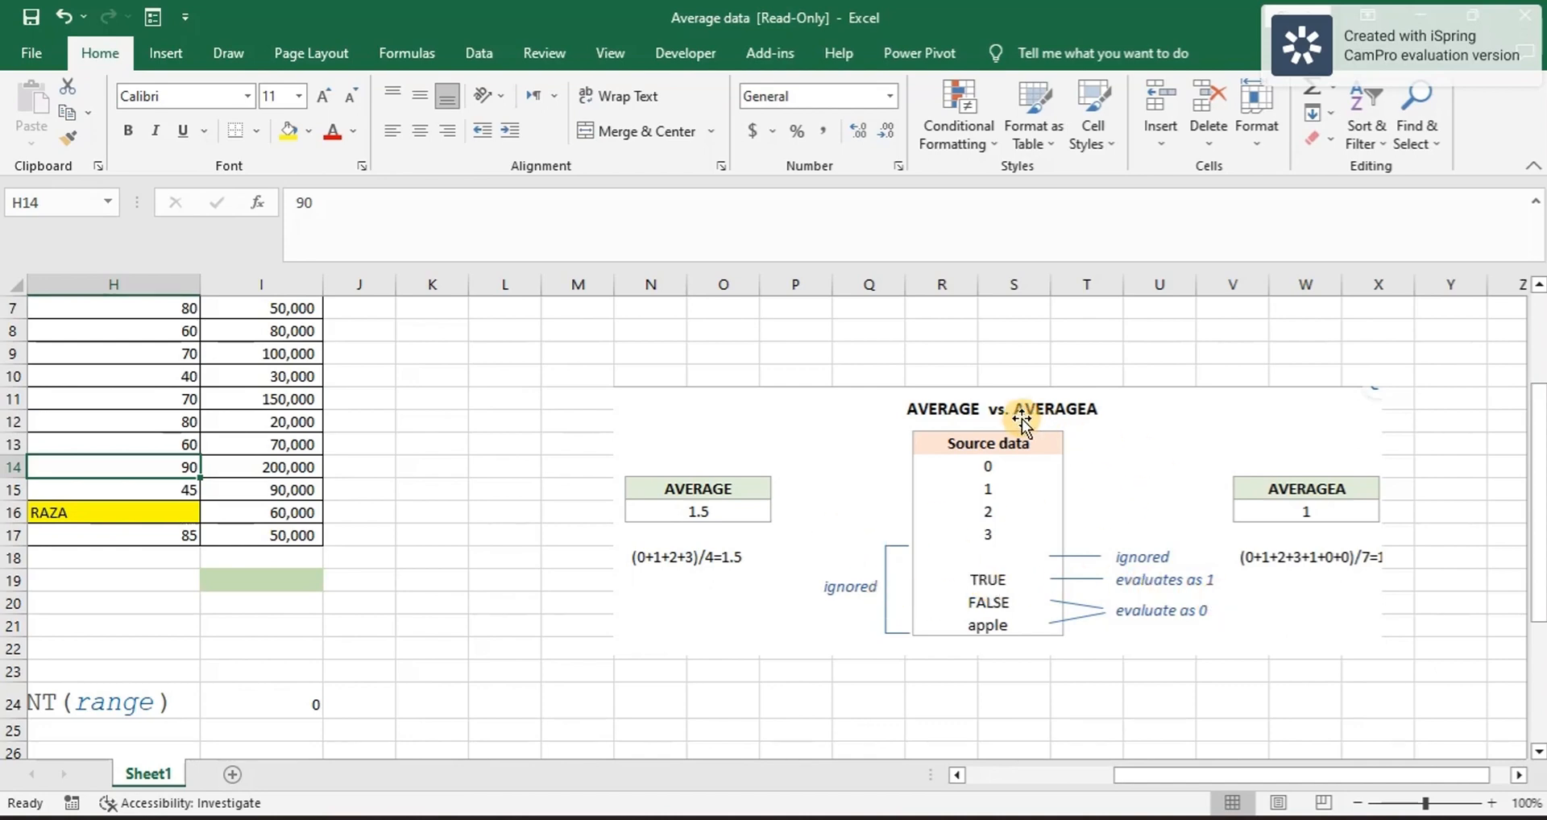
scroll(1080, 474, "left", 2)
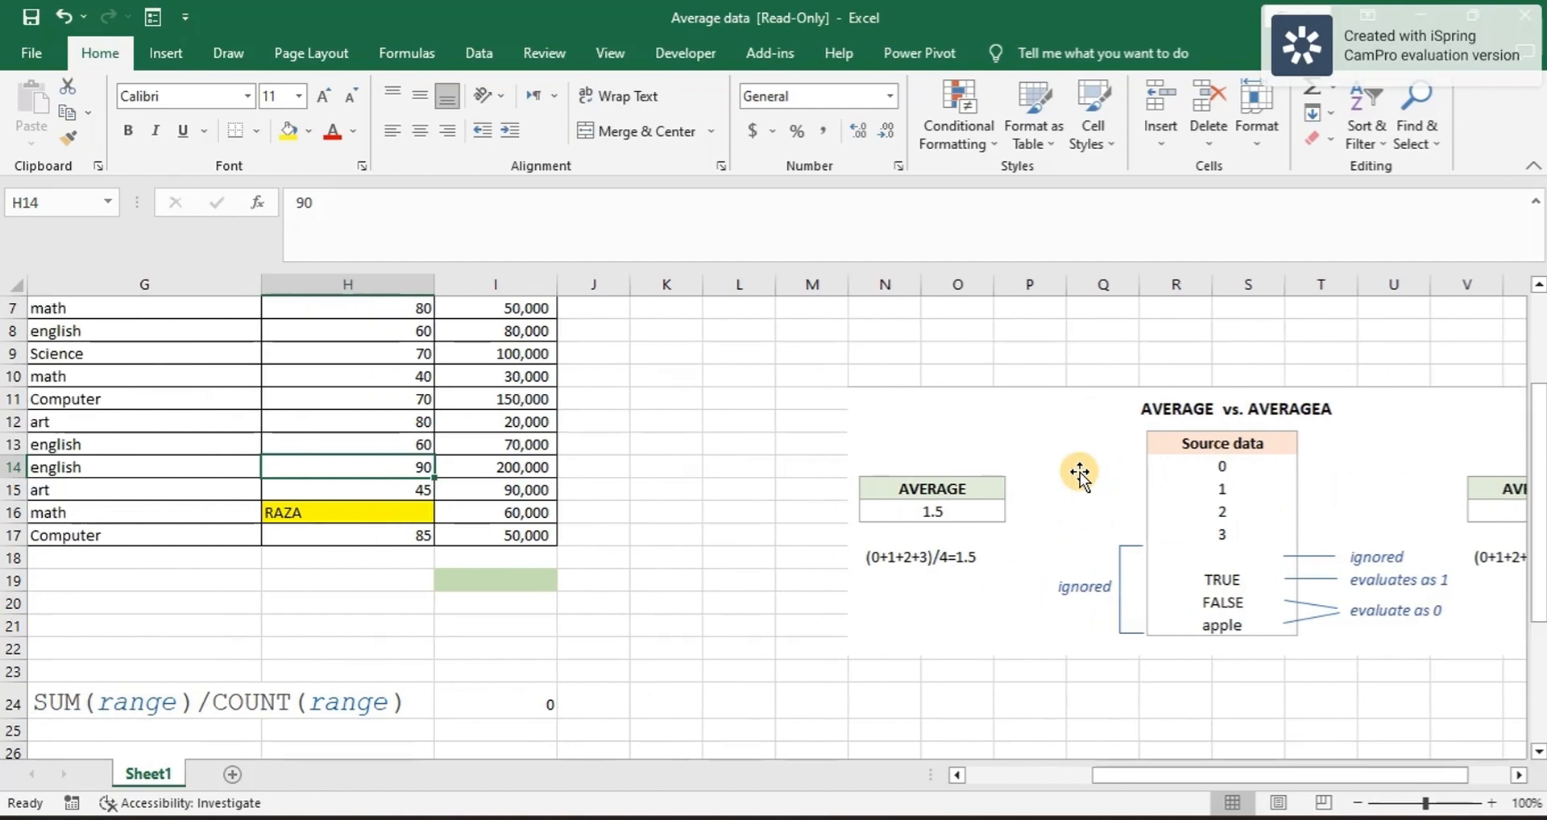
Step: Fill the mark 45 from H15 down into H16, replacing the text entry and its yellow fill
scroll(510, 681, "down", 3)
scroll(510, 681, "left", 2)
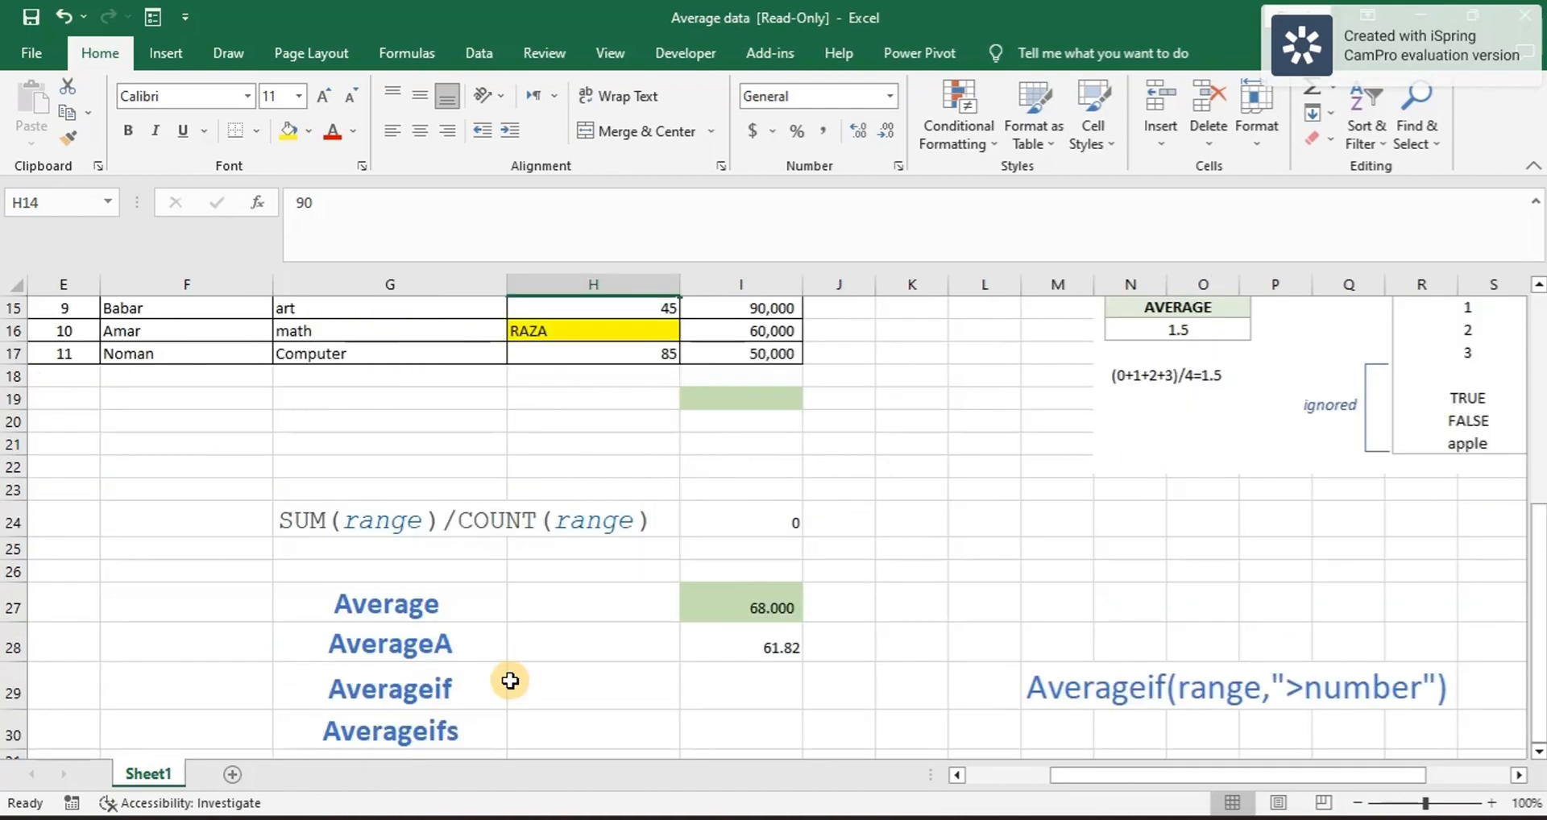
scroll(510, 681, "up", 1)
left_click(579, 398)
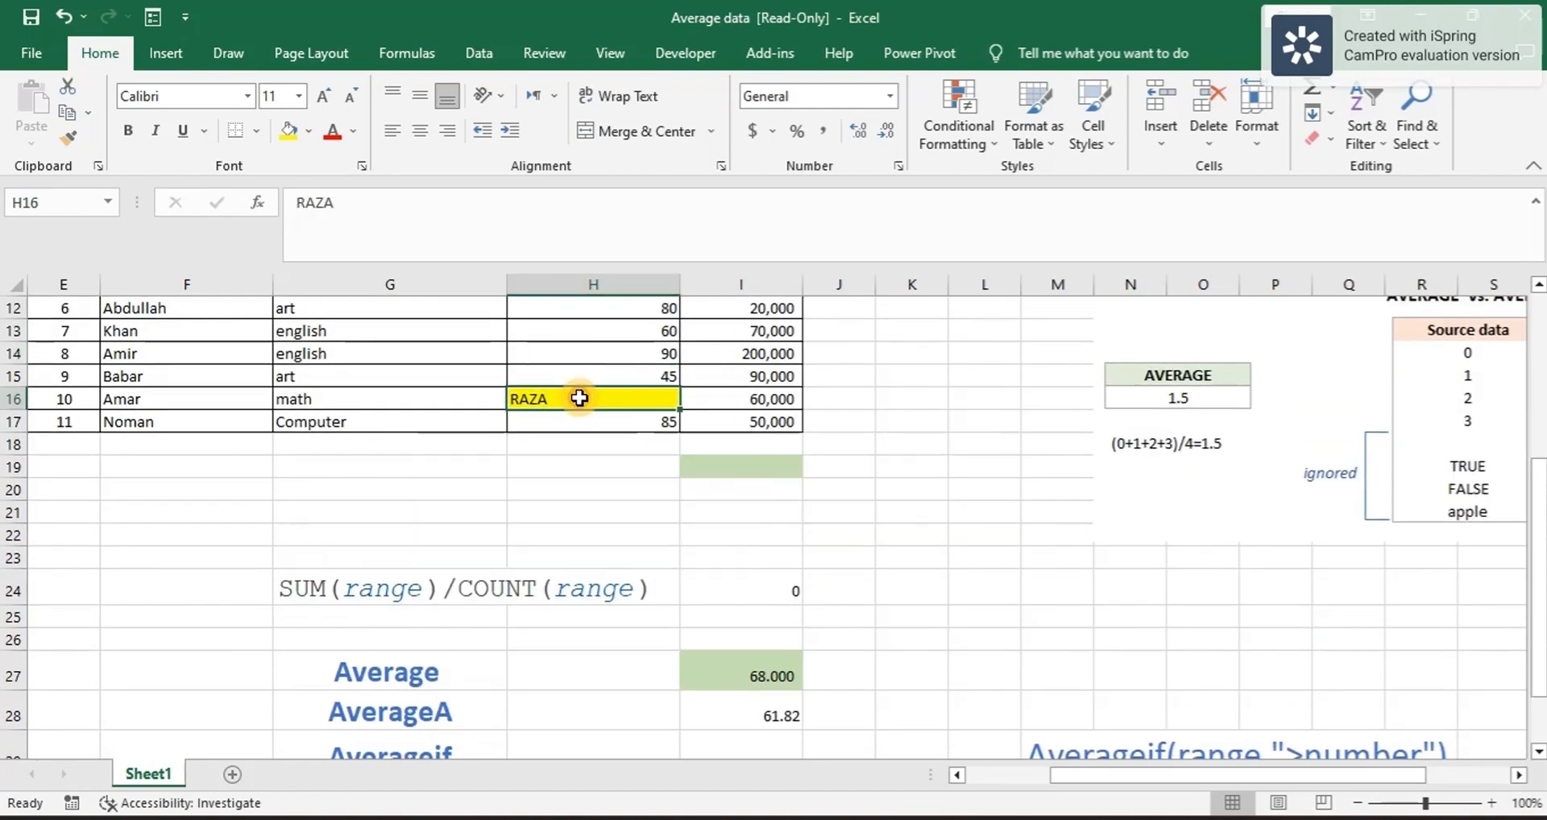
key("ctrl+d")
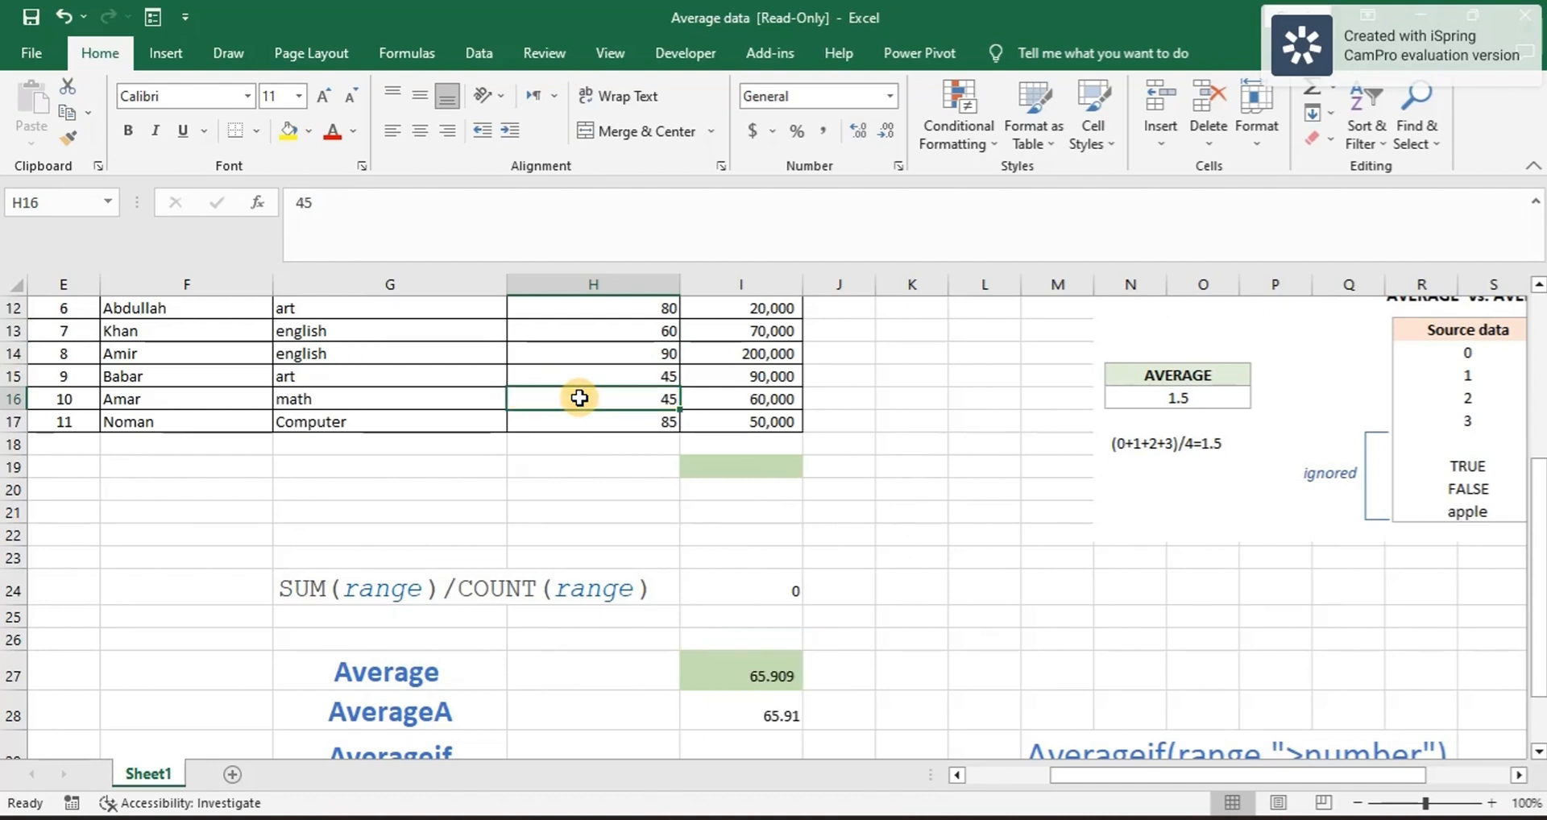
Step: Start an AVERAGEIF formula in I29, beside the Averageif label, using the marks H7:H17 as its range
scroll(861, 459, "down", 2)
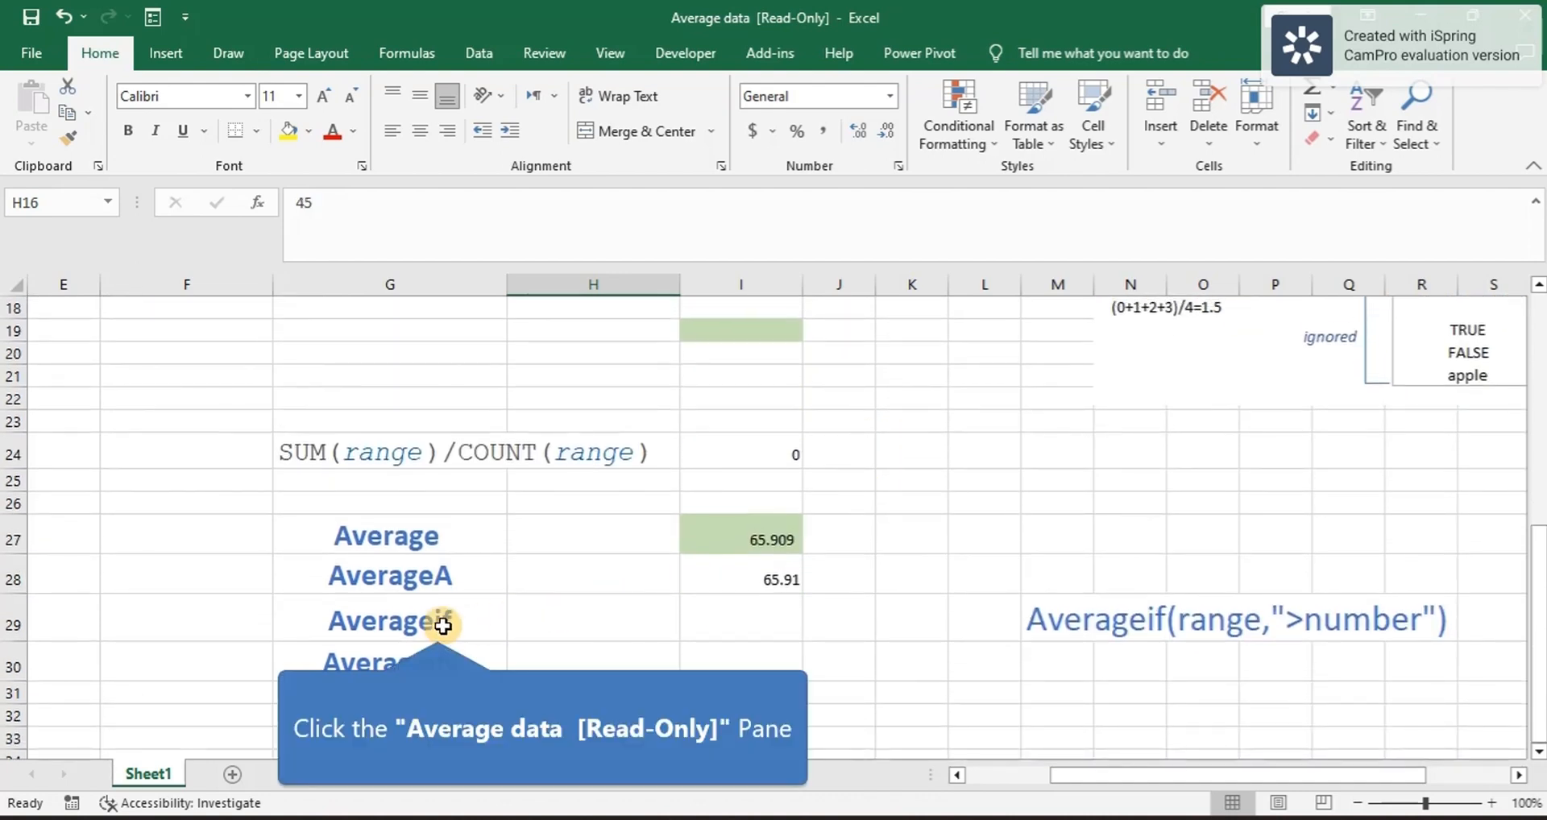
left_click(437, 625)
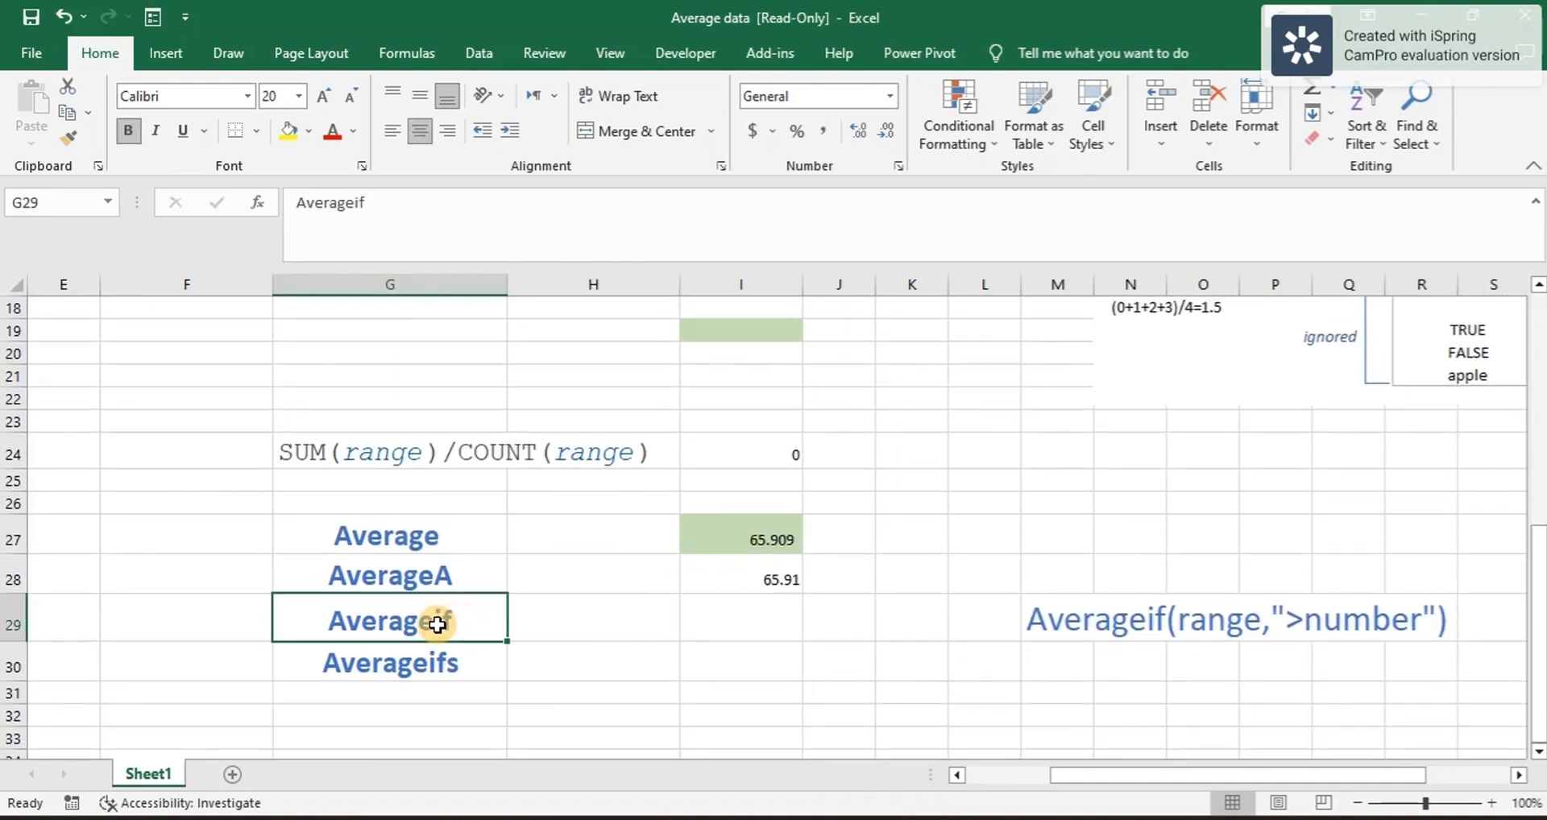
left_click(729, 626)
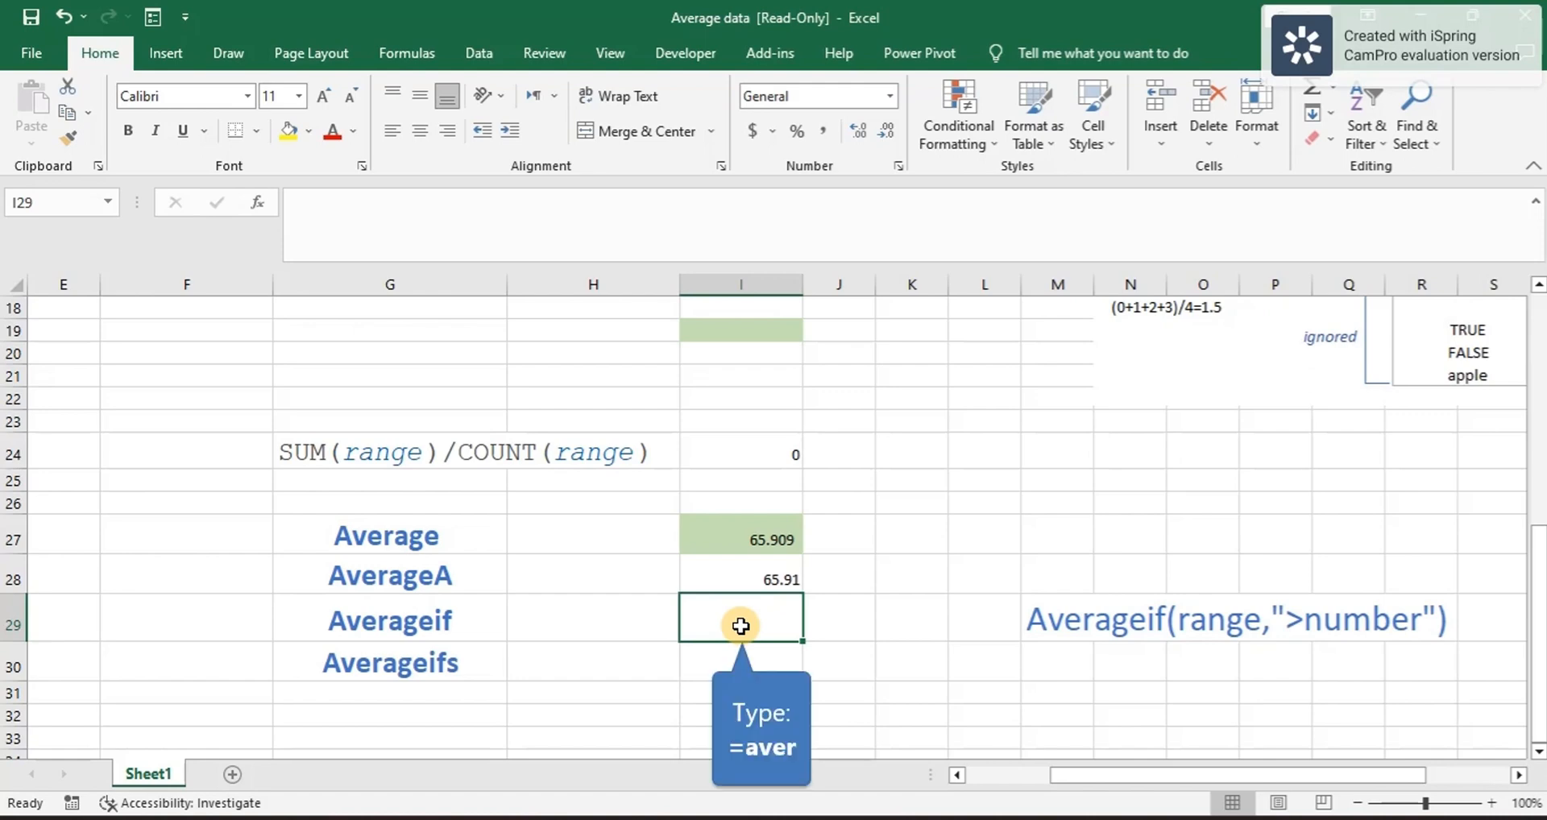
type("=aver")
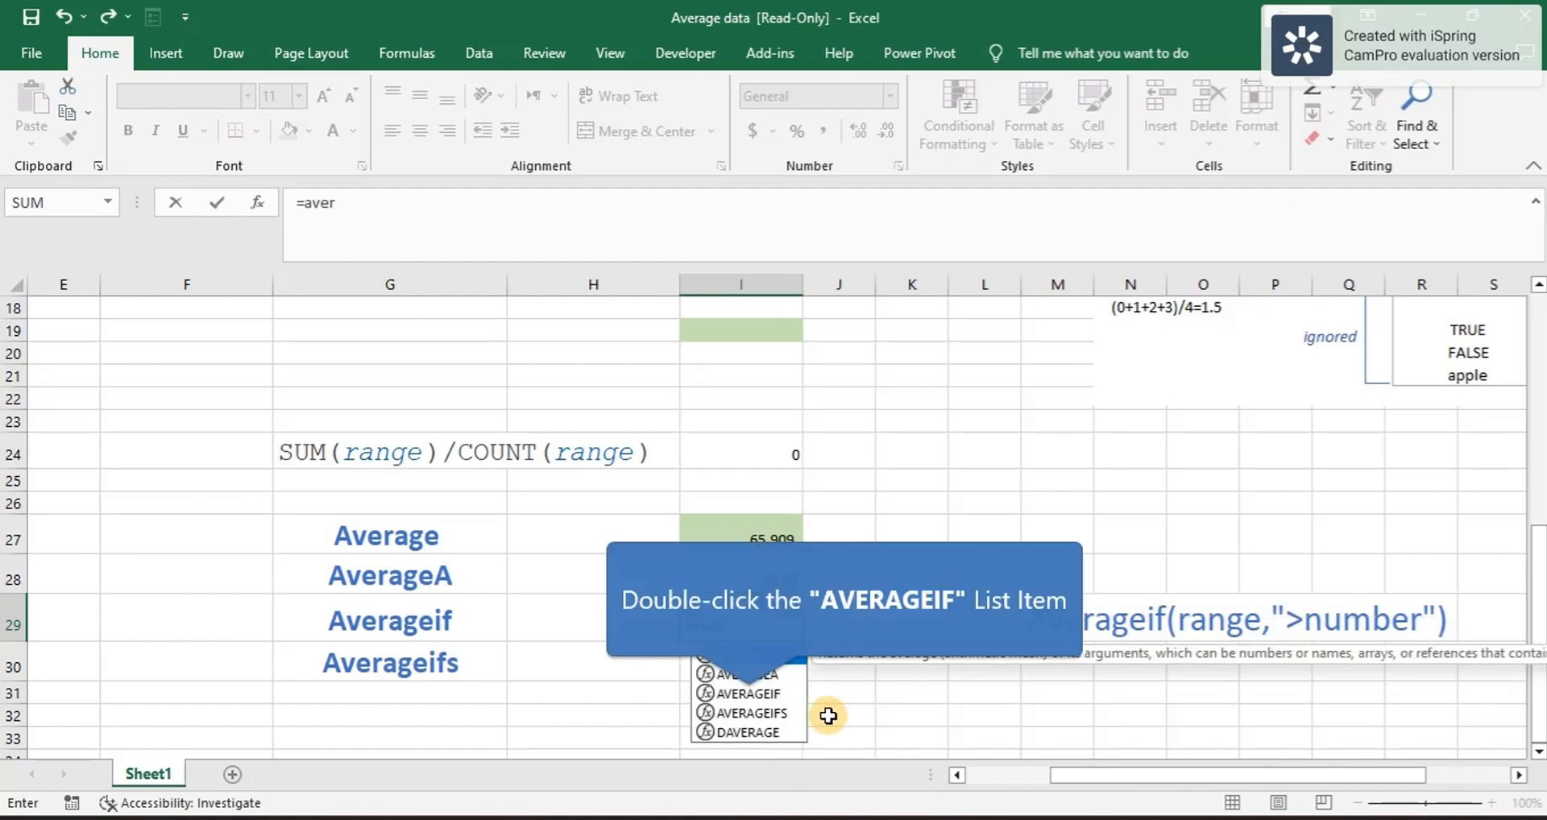
double_click(751, 694)
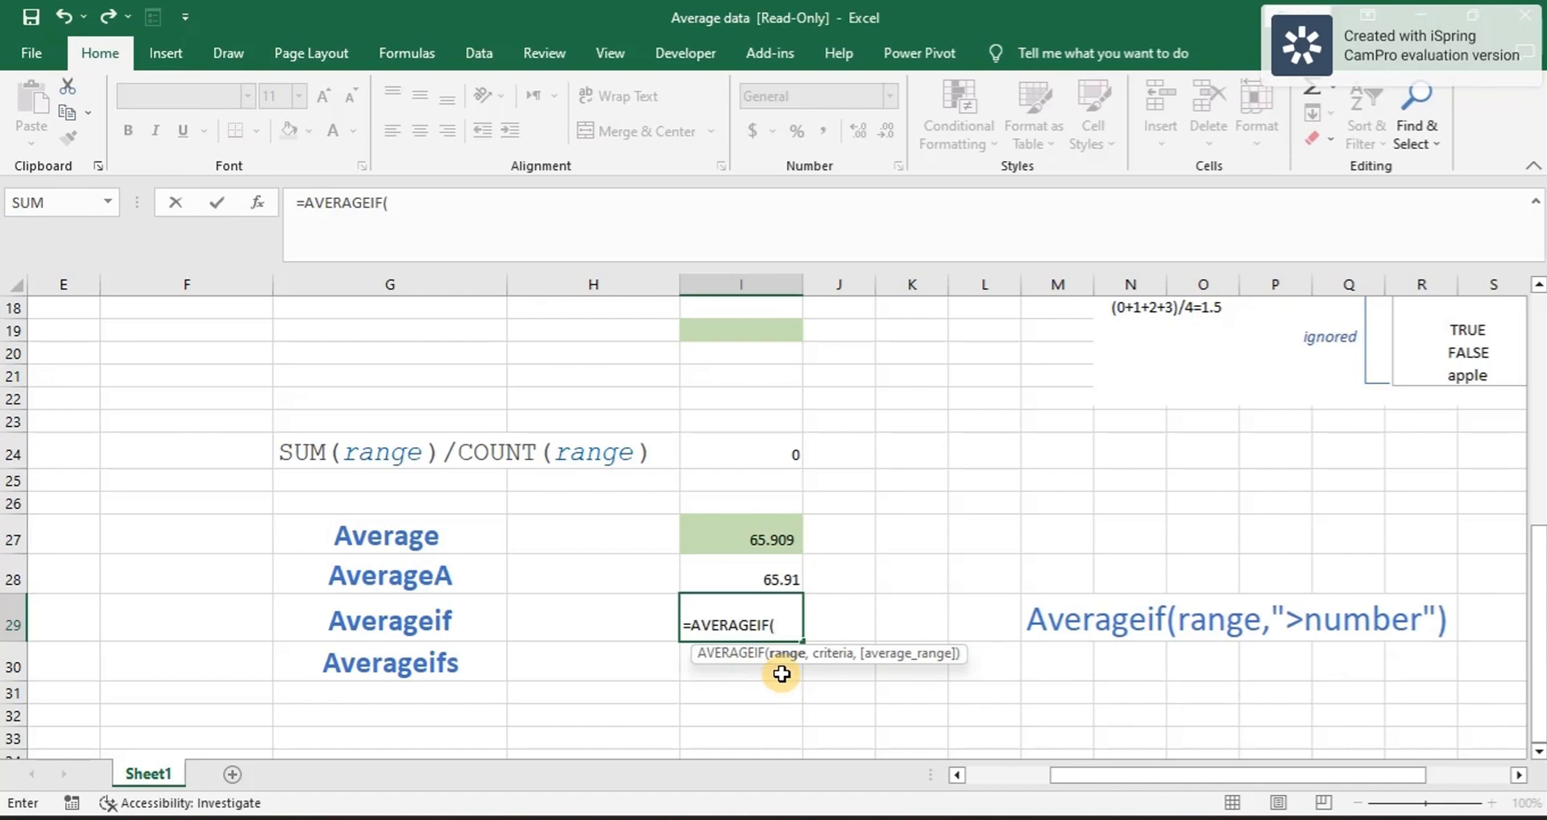
scroll(781, 673, "up", 1)
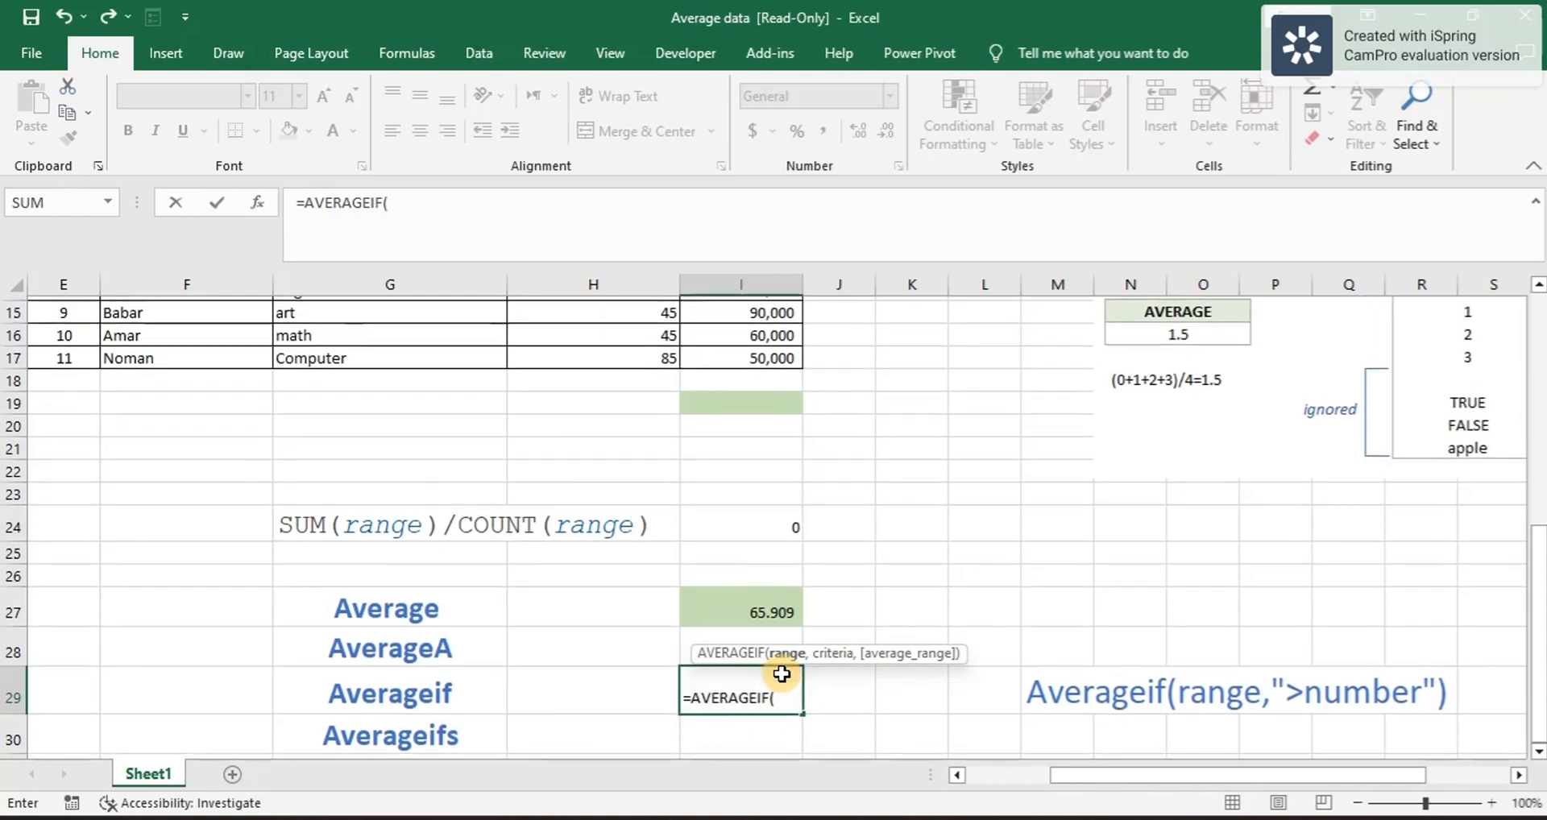
scroll(782, 673, "down", 1)
scroll(782, 673, "up", 1)
scroll(782, 673, "up", 5)
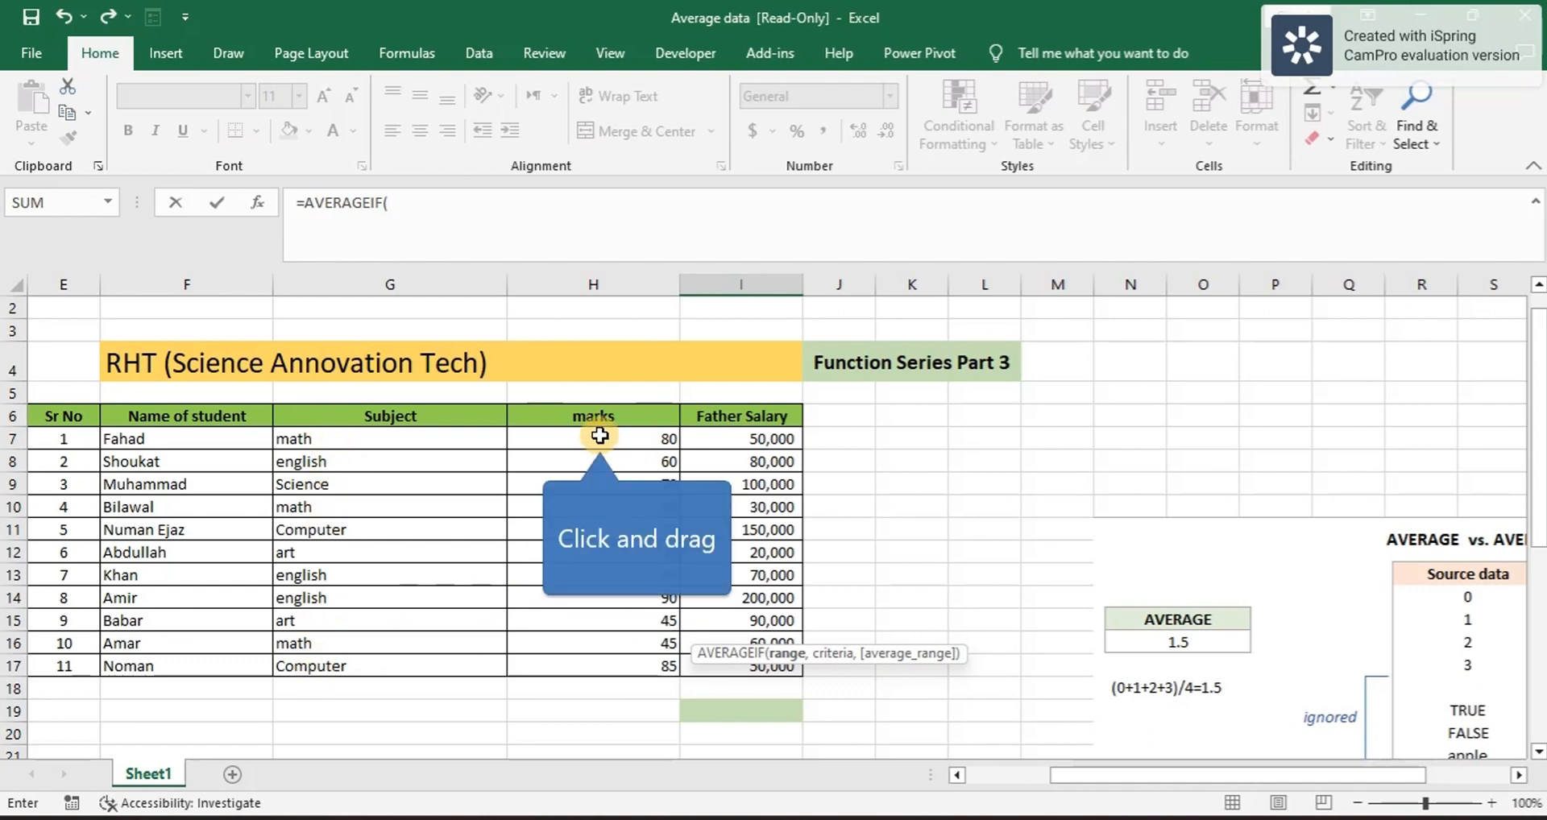
left_click_drag(600, 435, 612, 659)
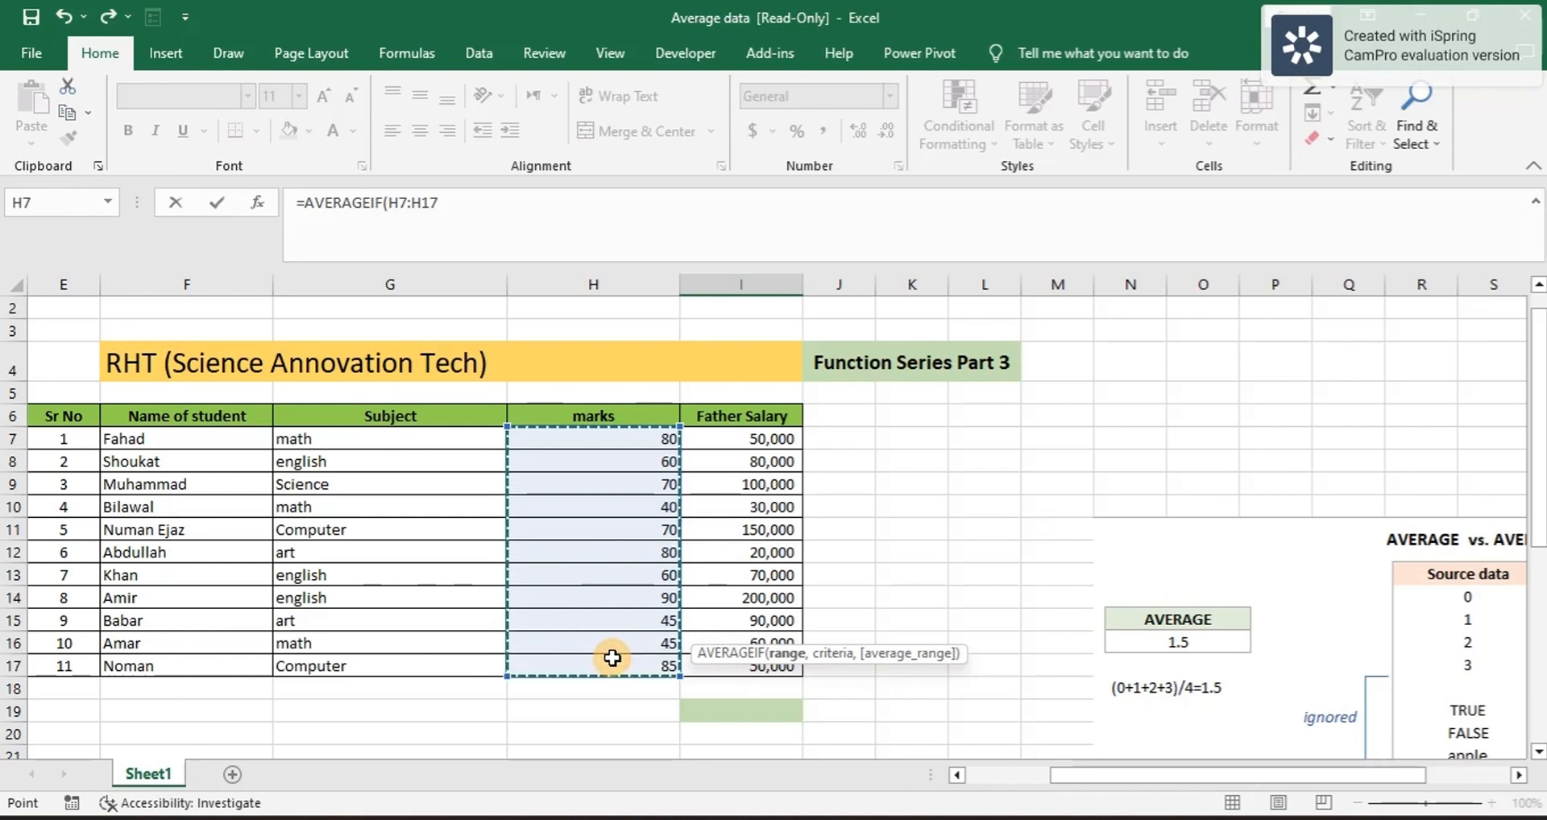
Step: Complete the AVERAGEIF formula in I29 with the criterion ">78"
left_click(480, 203)
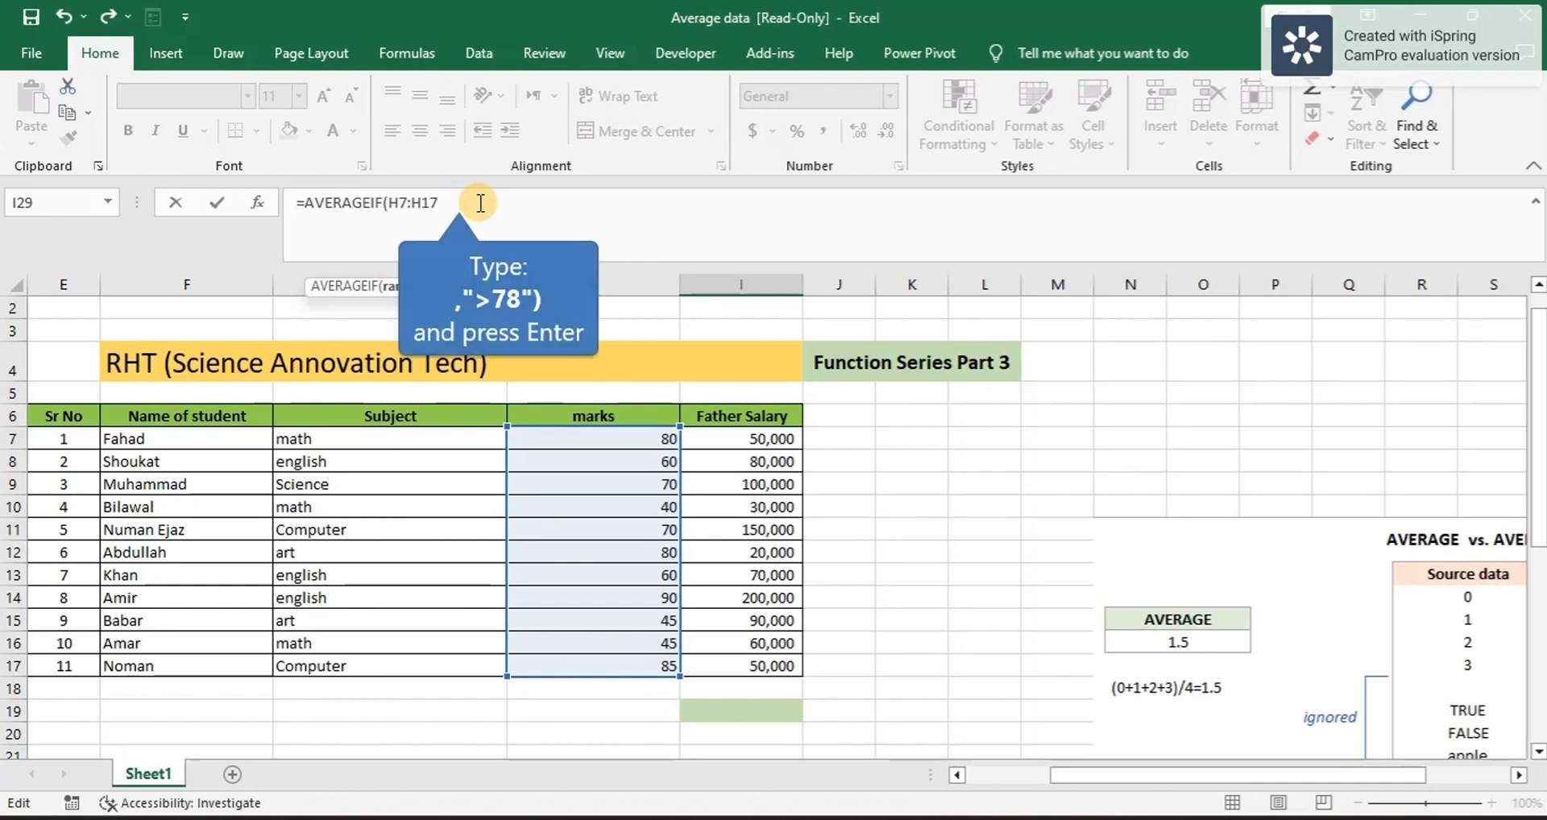
type(",\">78")
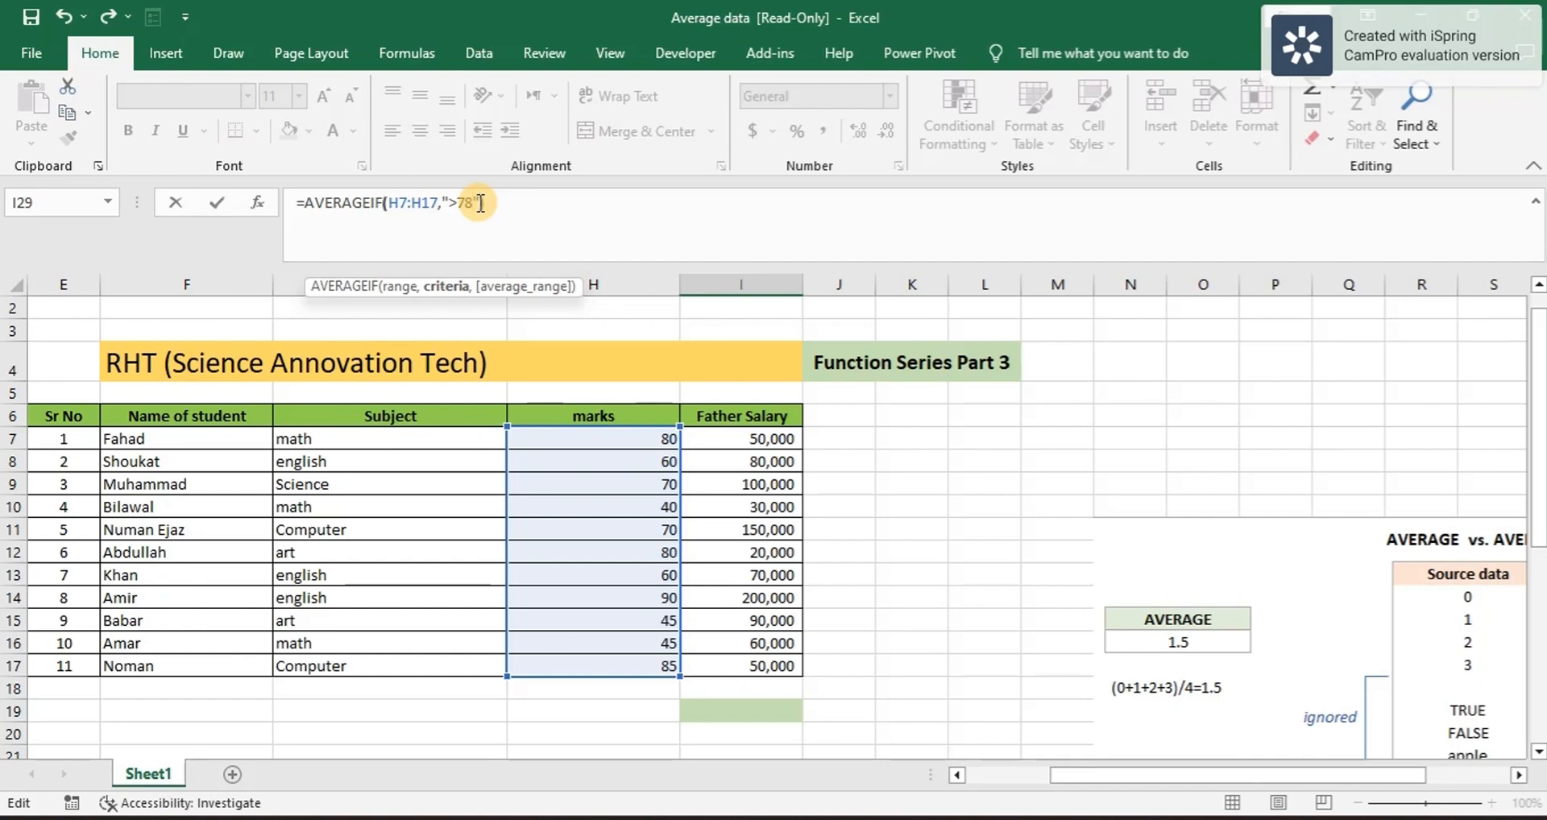
key("Return")
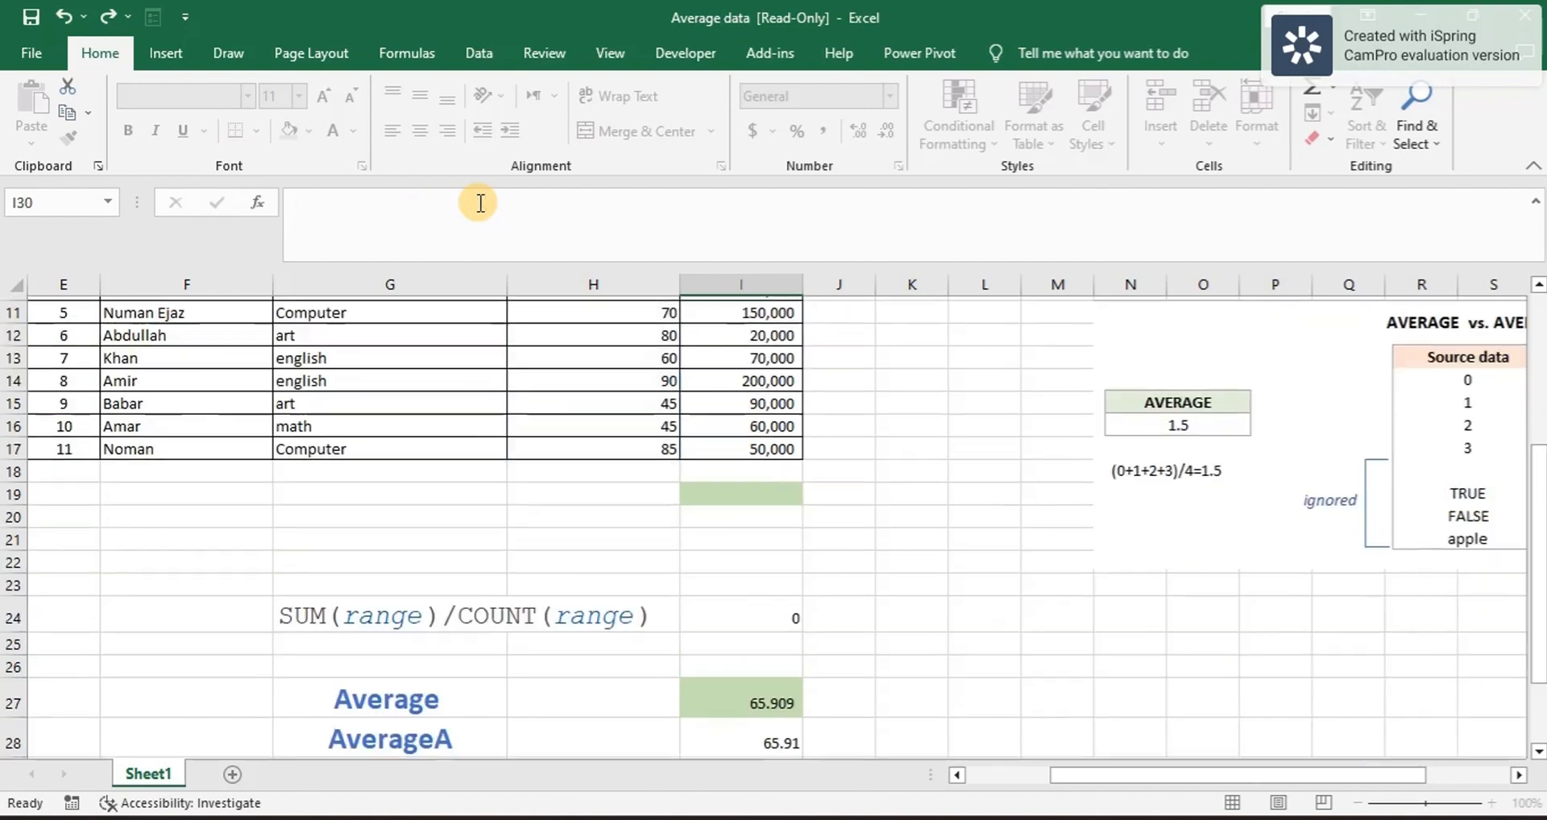
left_click(766, 689)
Step: Fill the marks above 78 in H7, H12, H14 and H17 with yellow
scroll(767, 689, "up", 3)
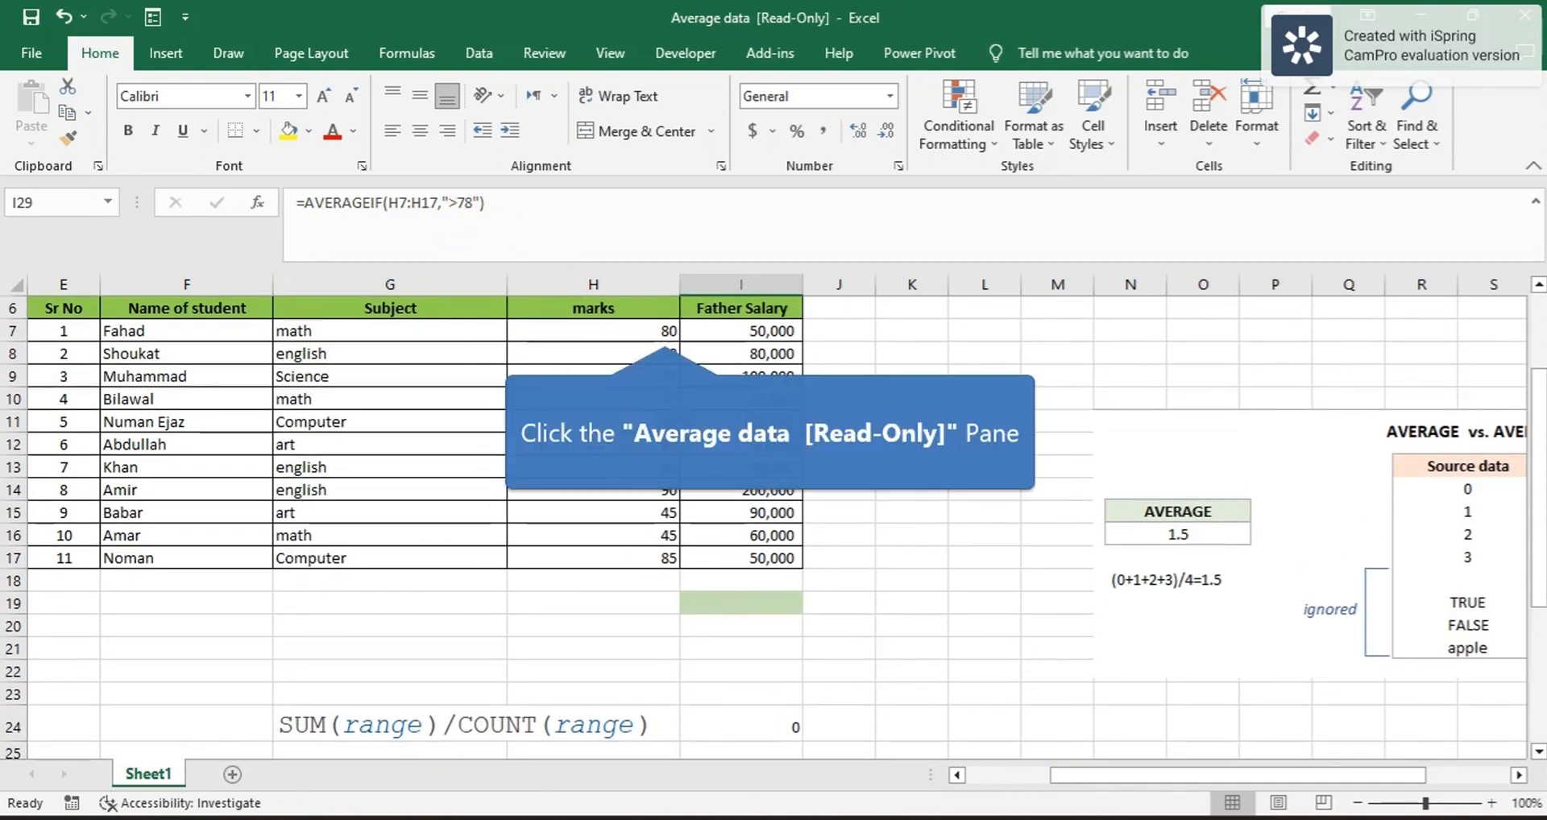
left_click(665, 330)
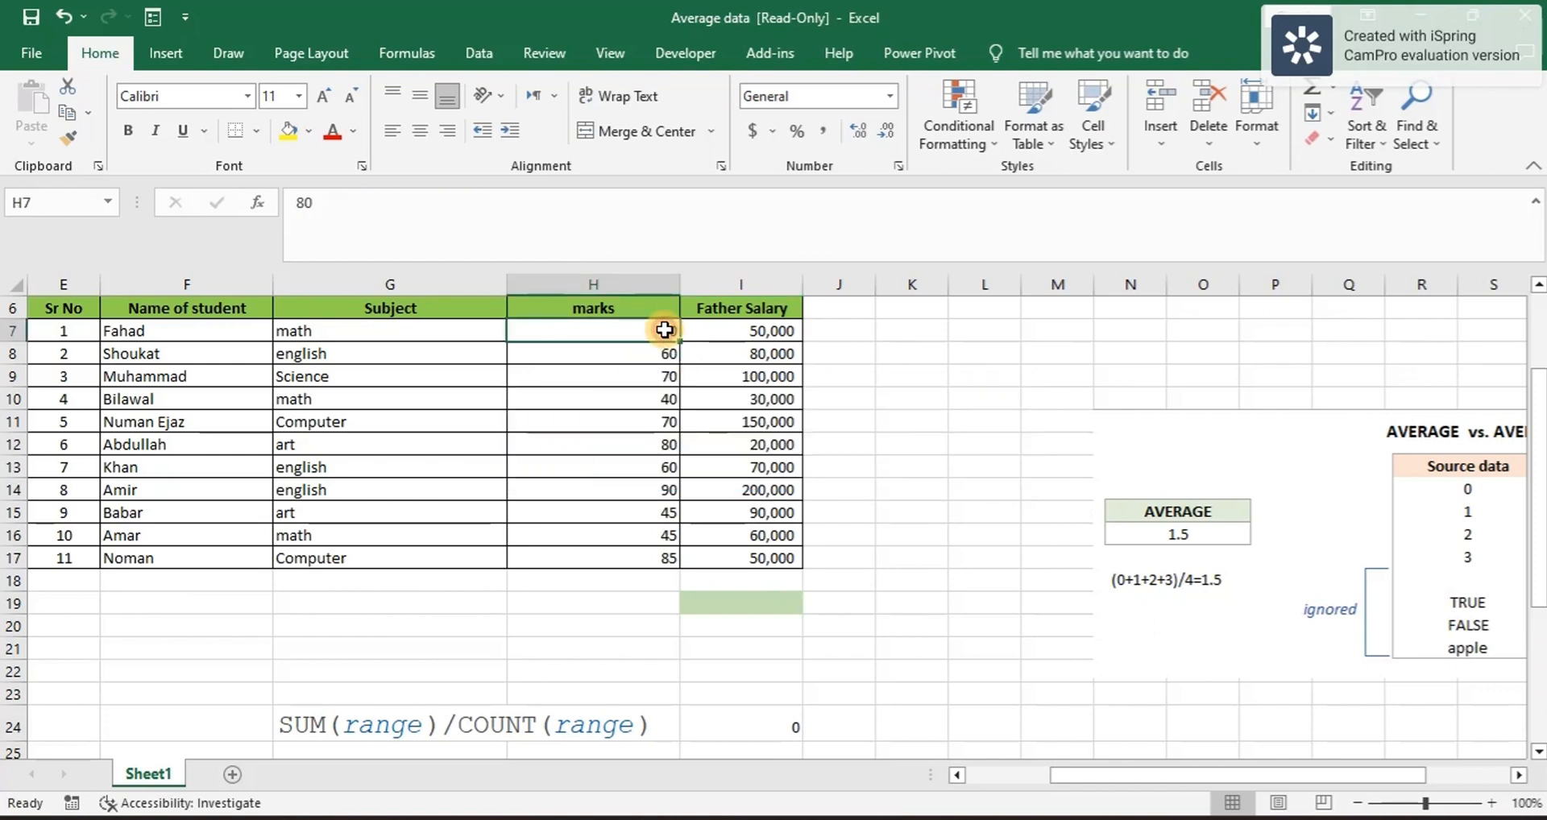
left_click(288, 131)
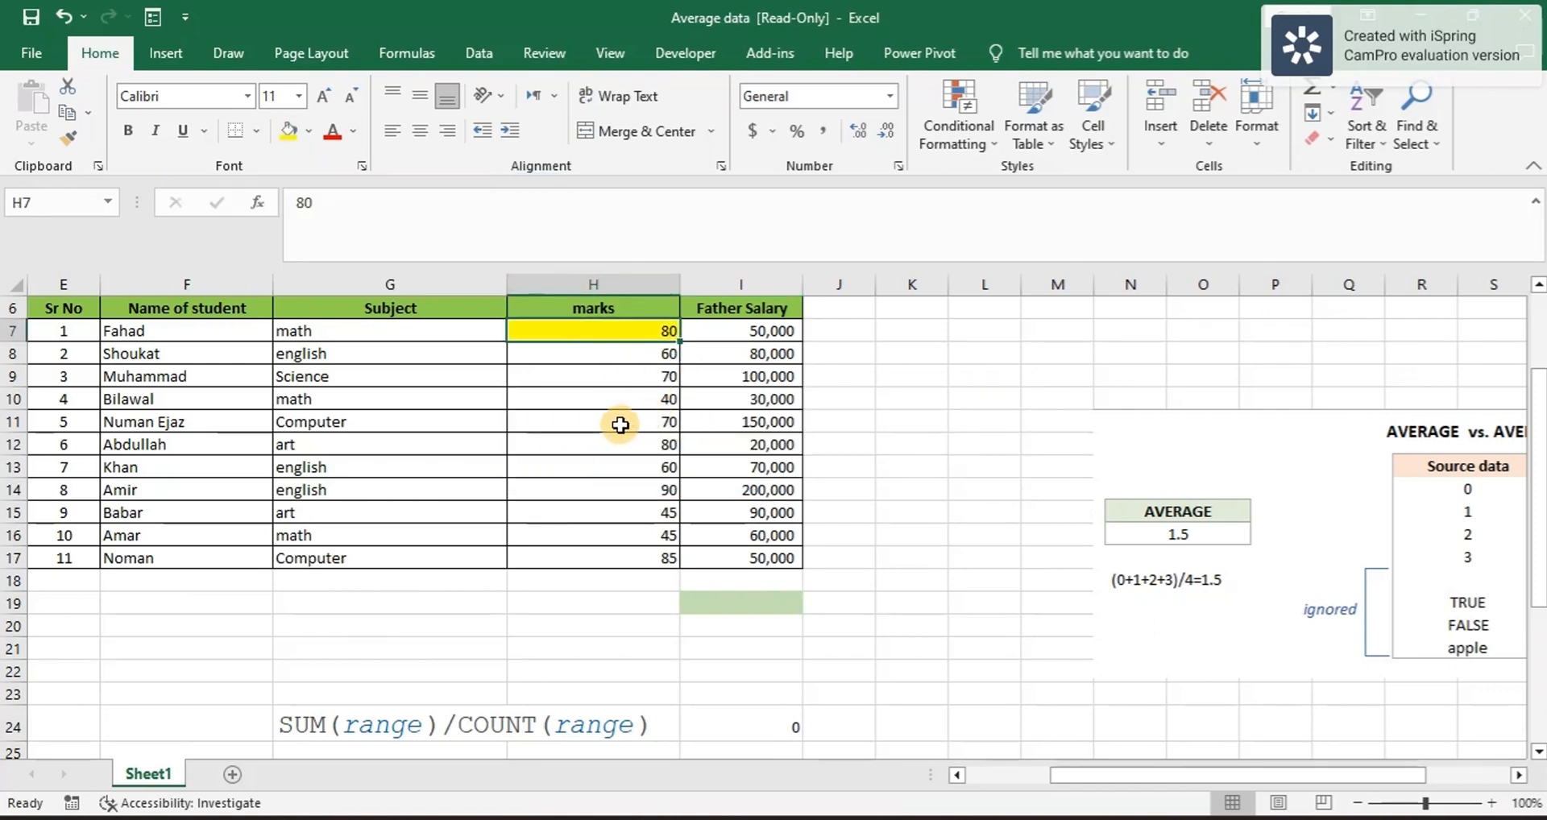
left_click(676, 444)
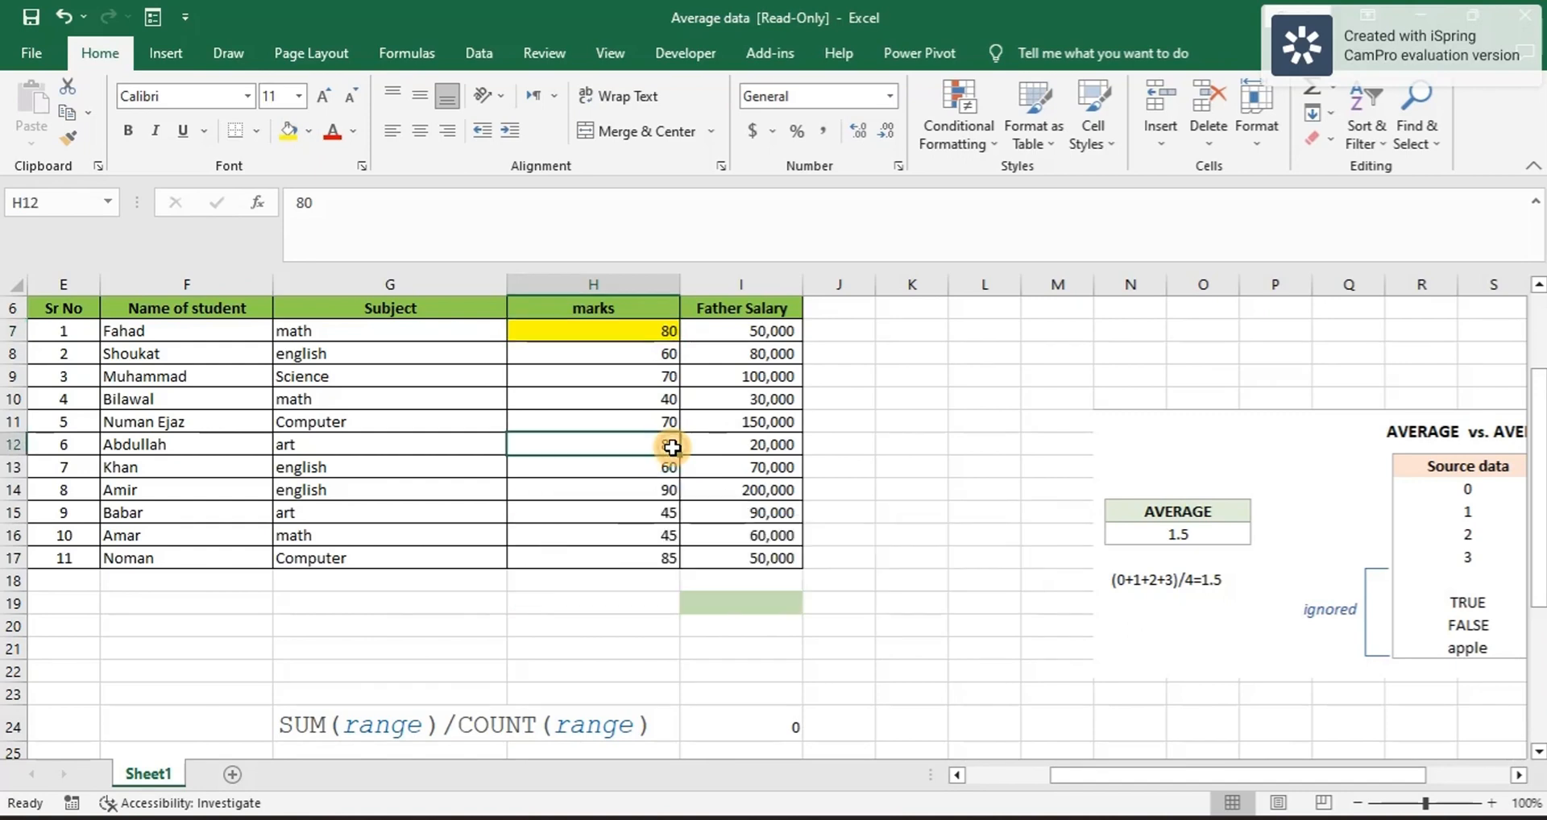
left_click(288, 131)
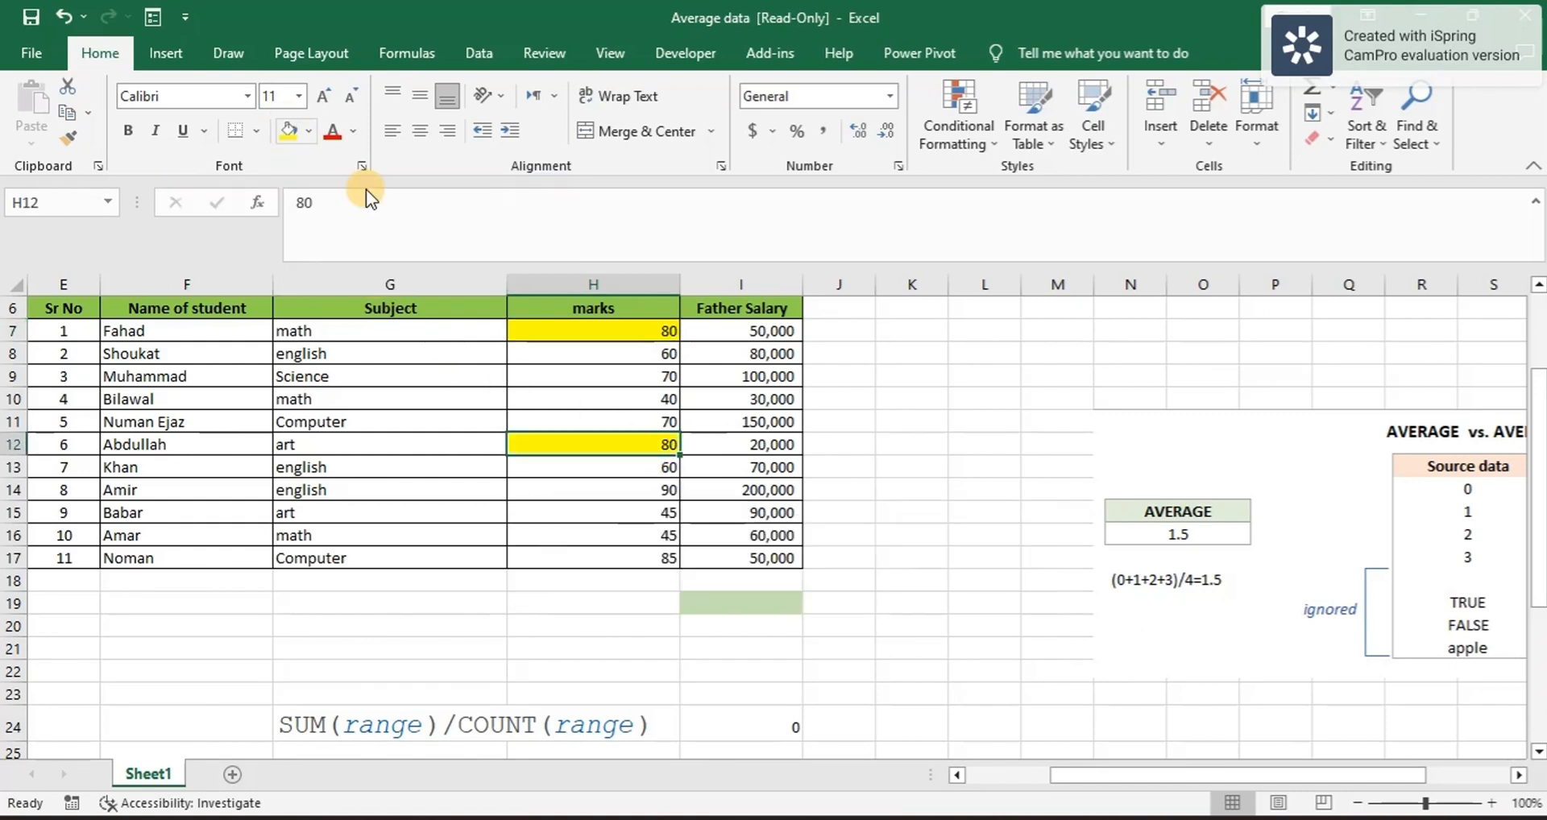
left_click(667, 497)
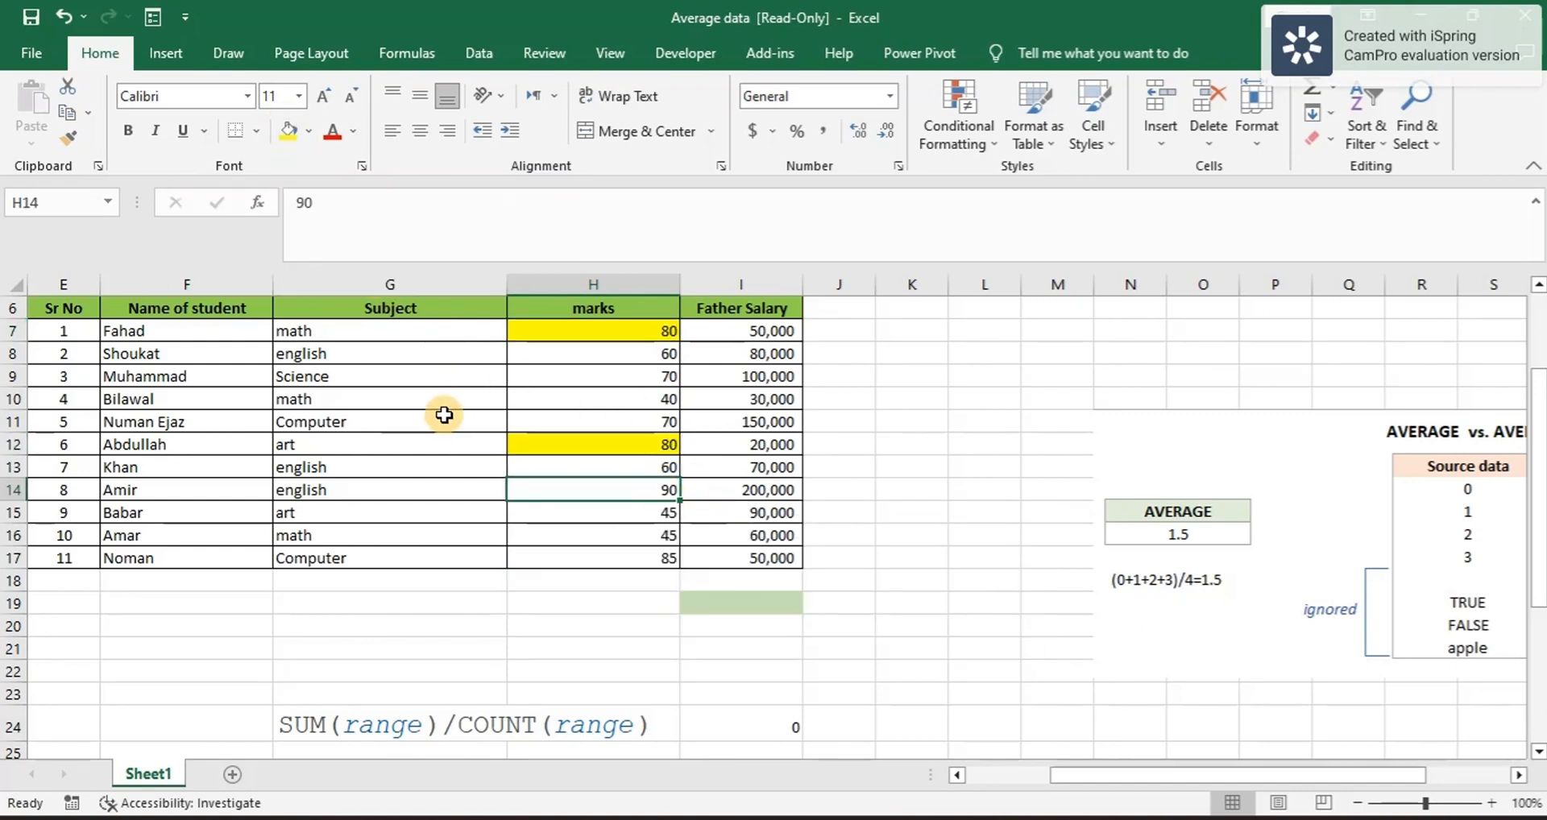
left_click(288, 130)
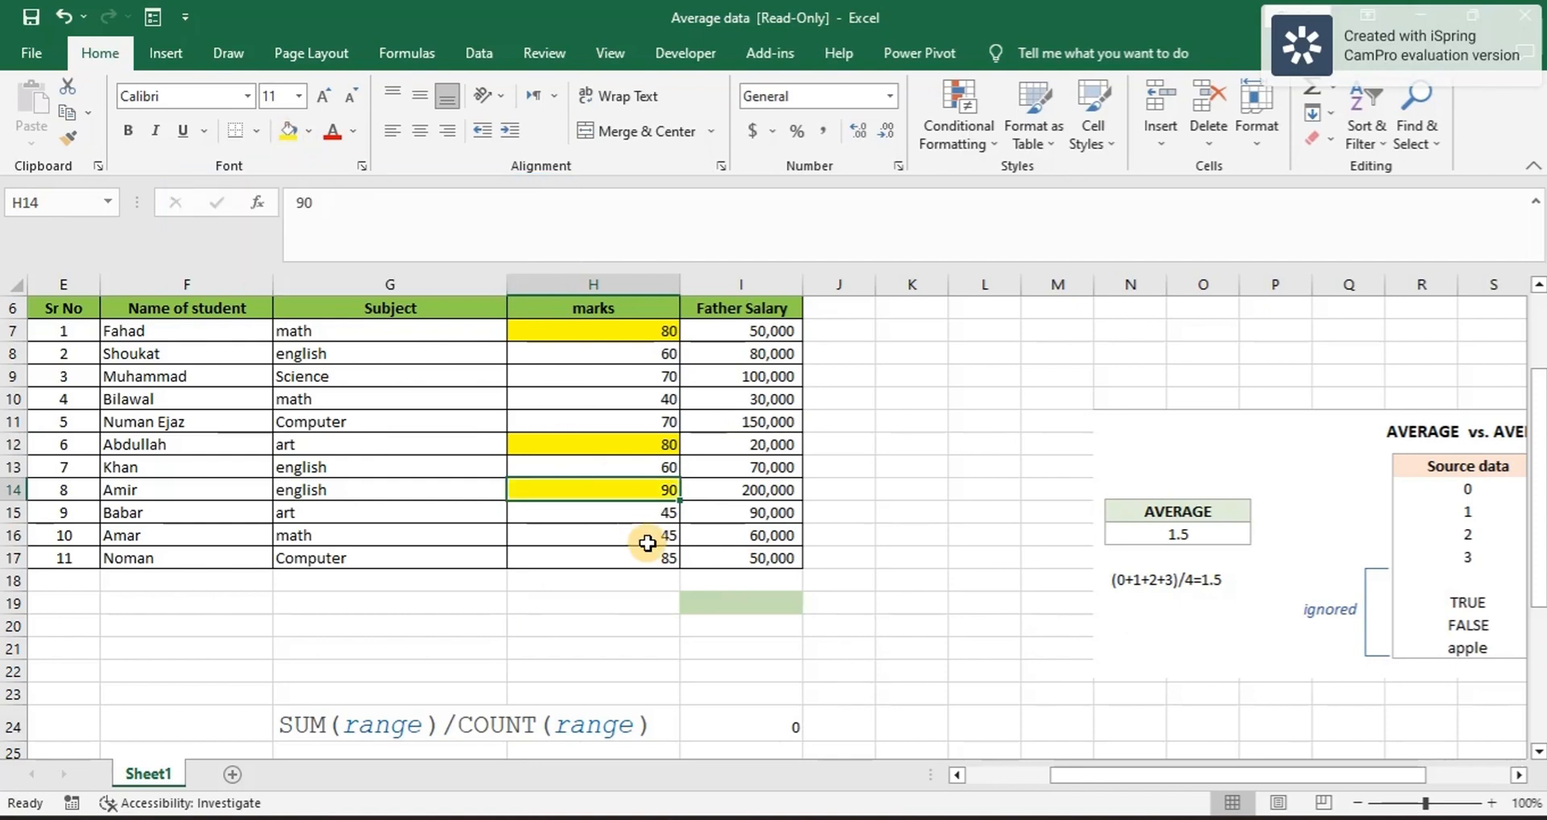
left_click(657, 562)
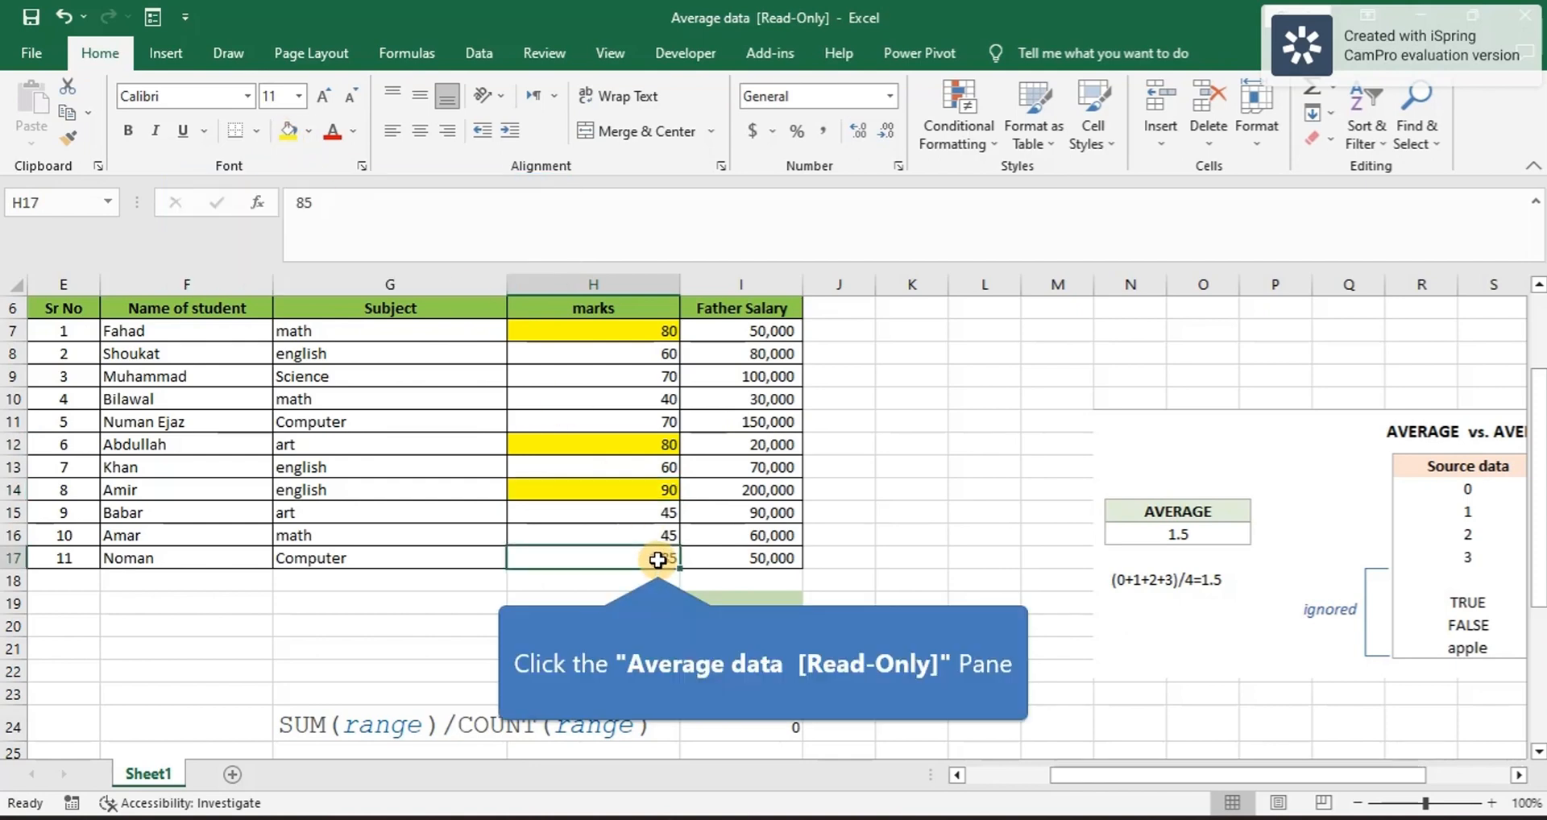
left_click(274, 136)
left_click(287, 131)
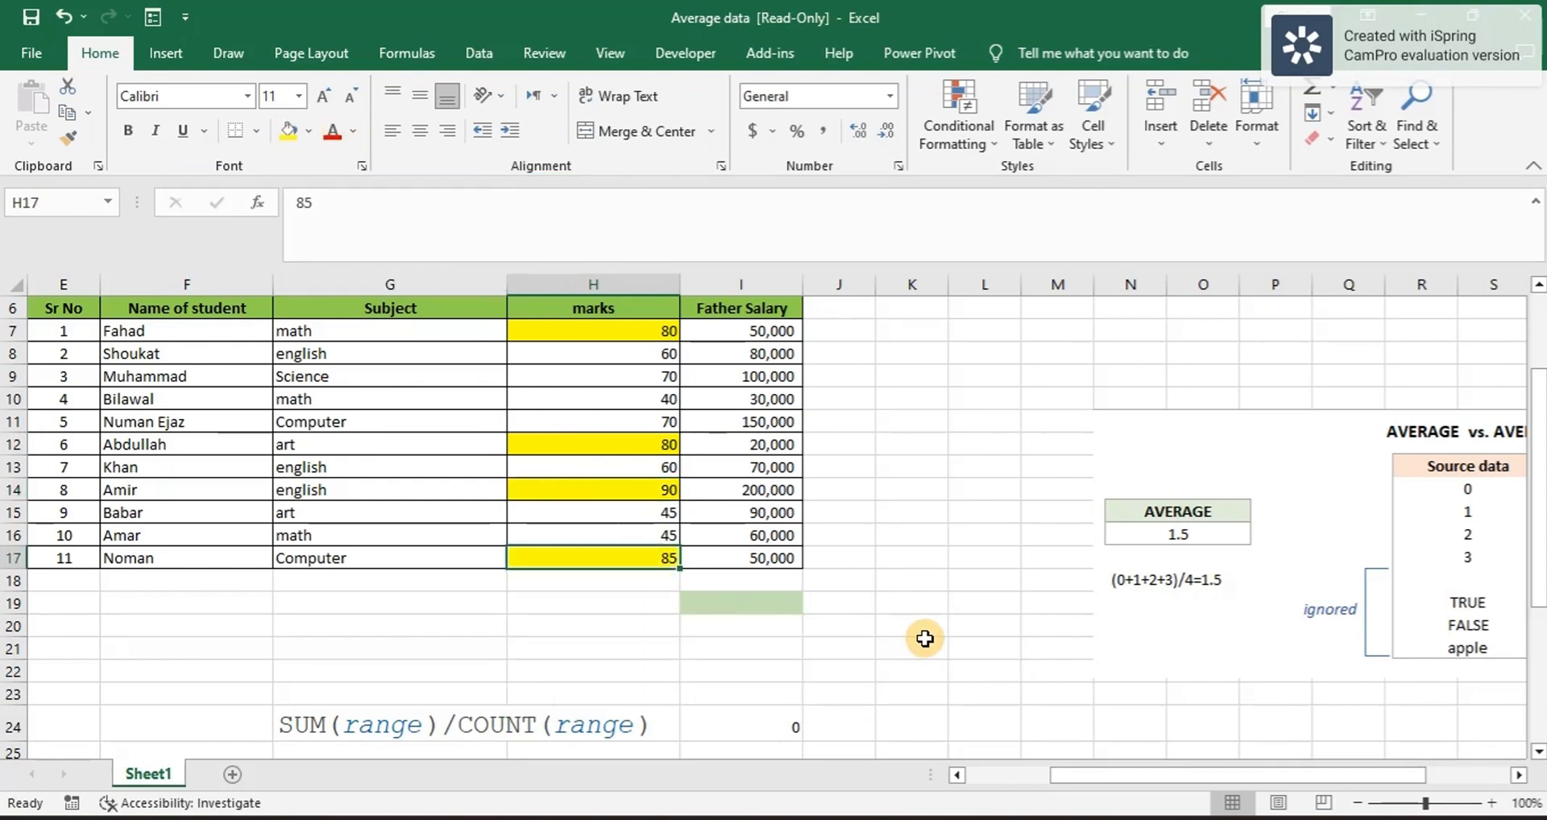
left_click(903, 604)
type("=")
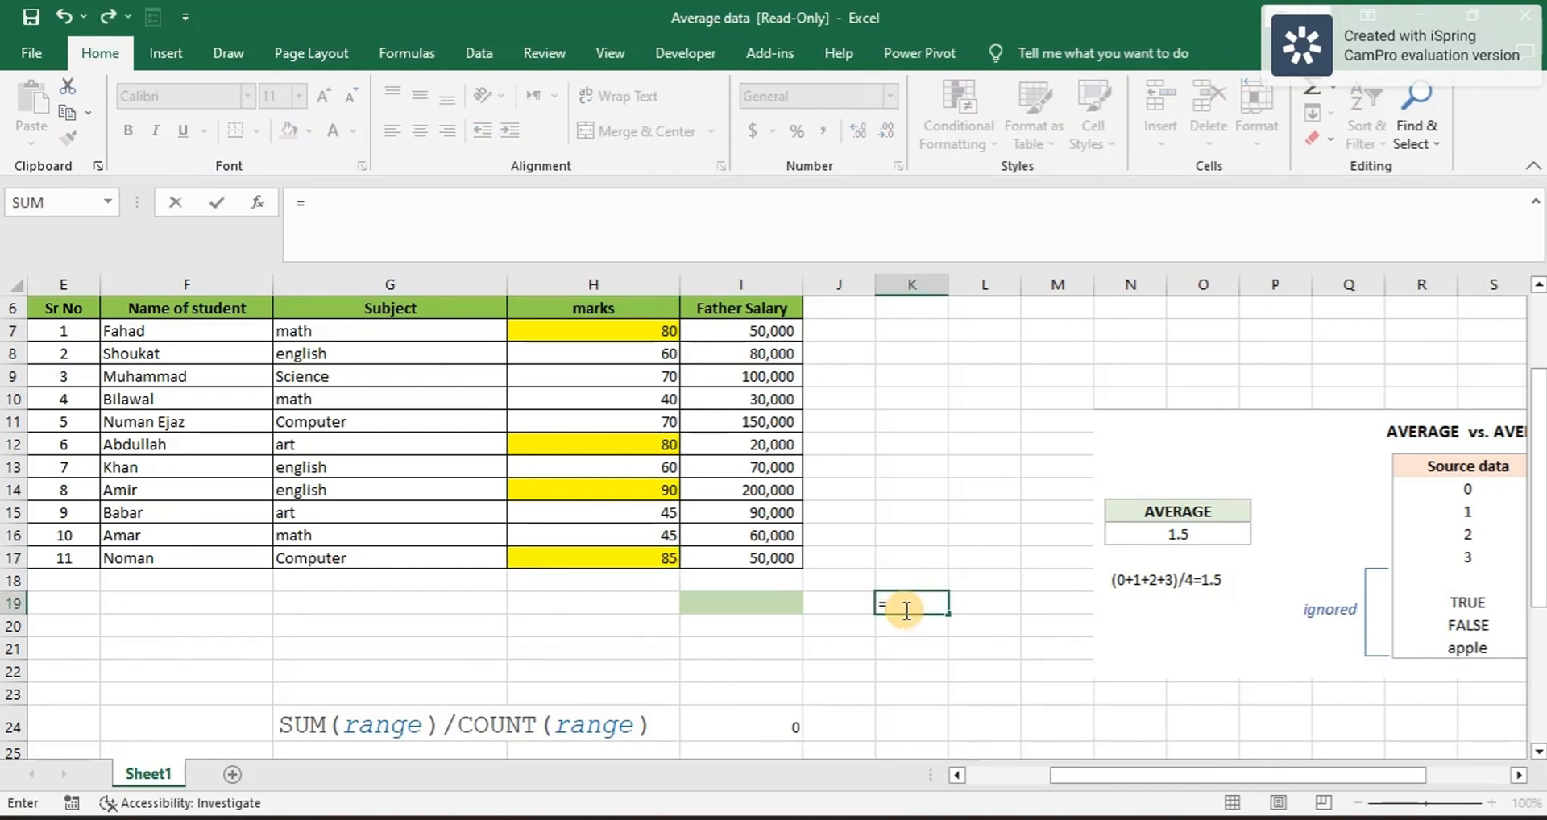
key("BackSpace")
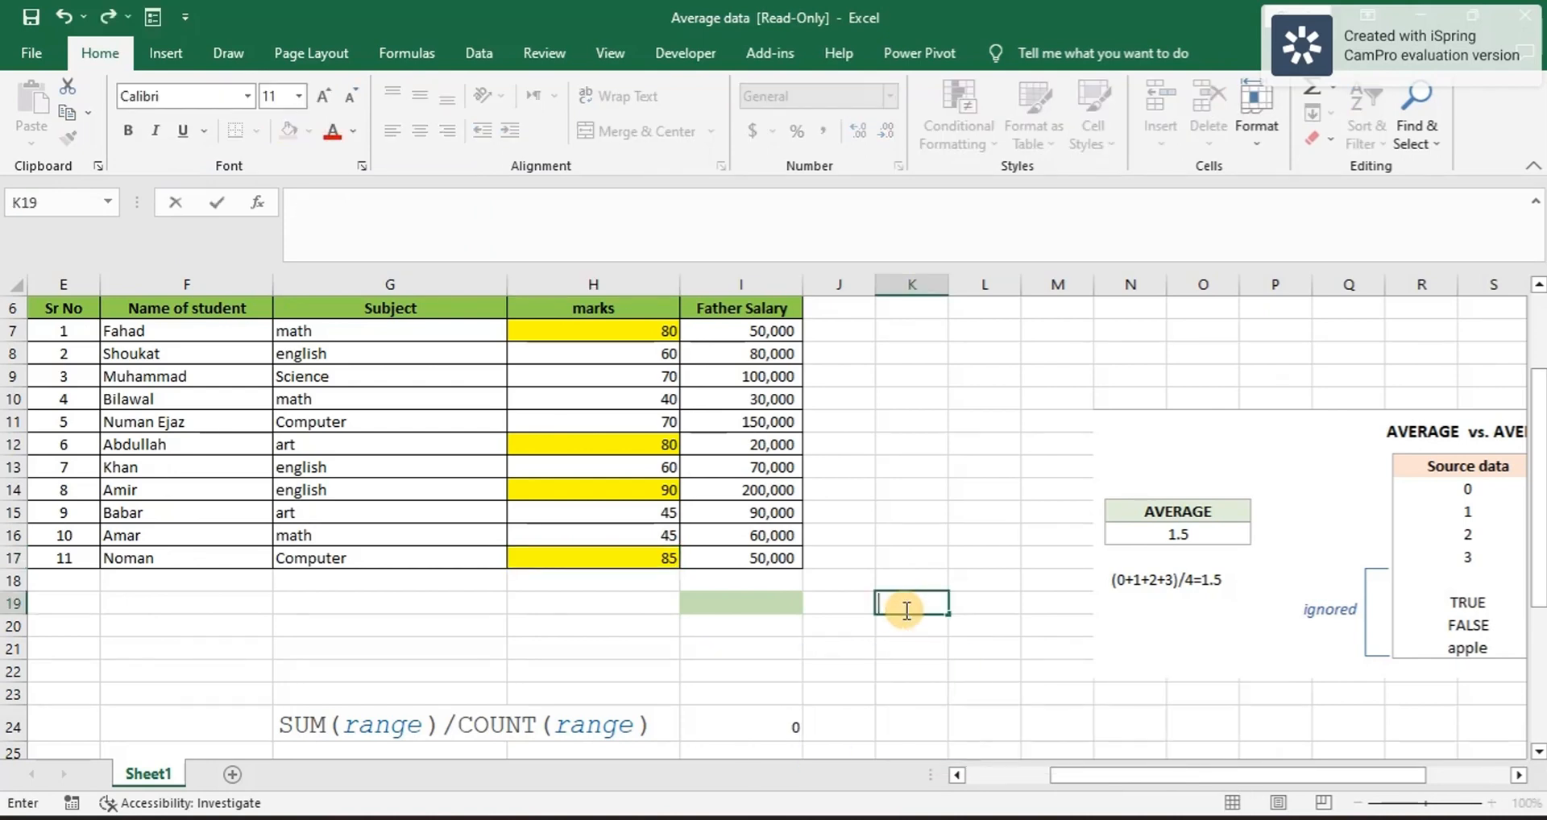
left_click(303, 732)
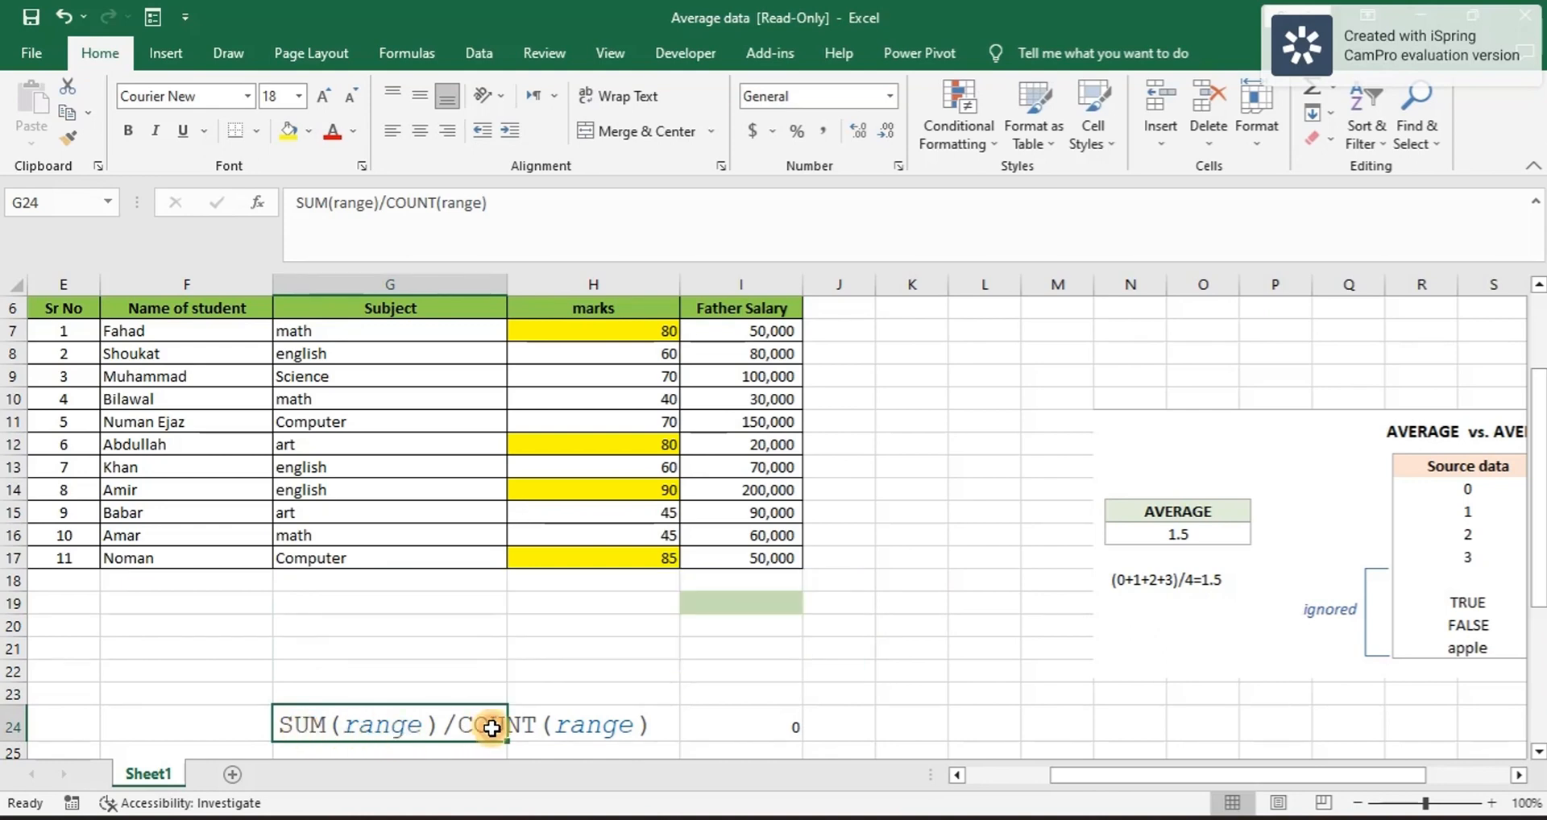
Step: Build a manual sum of the yellow marks in K19 as =H7+H12+H14+H17
left_click(914, 606)
type("=")
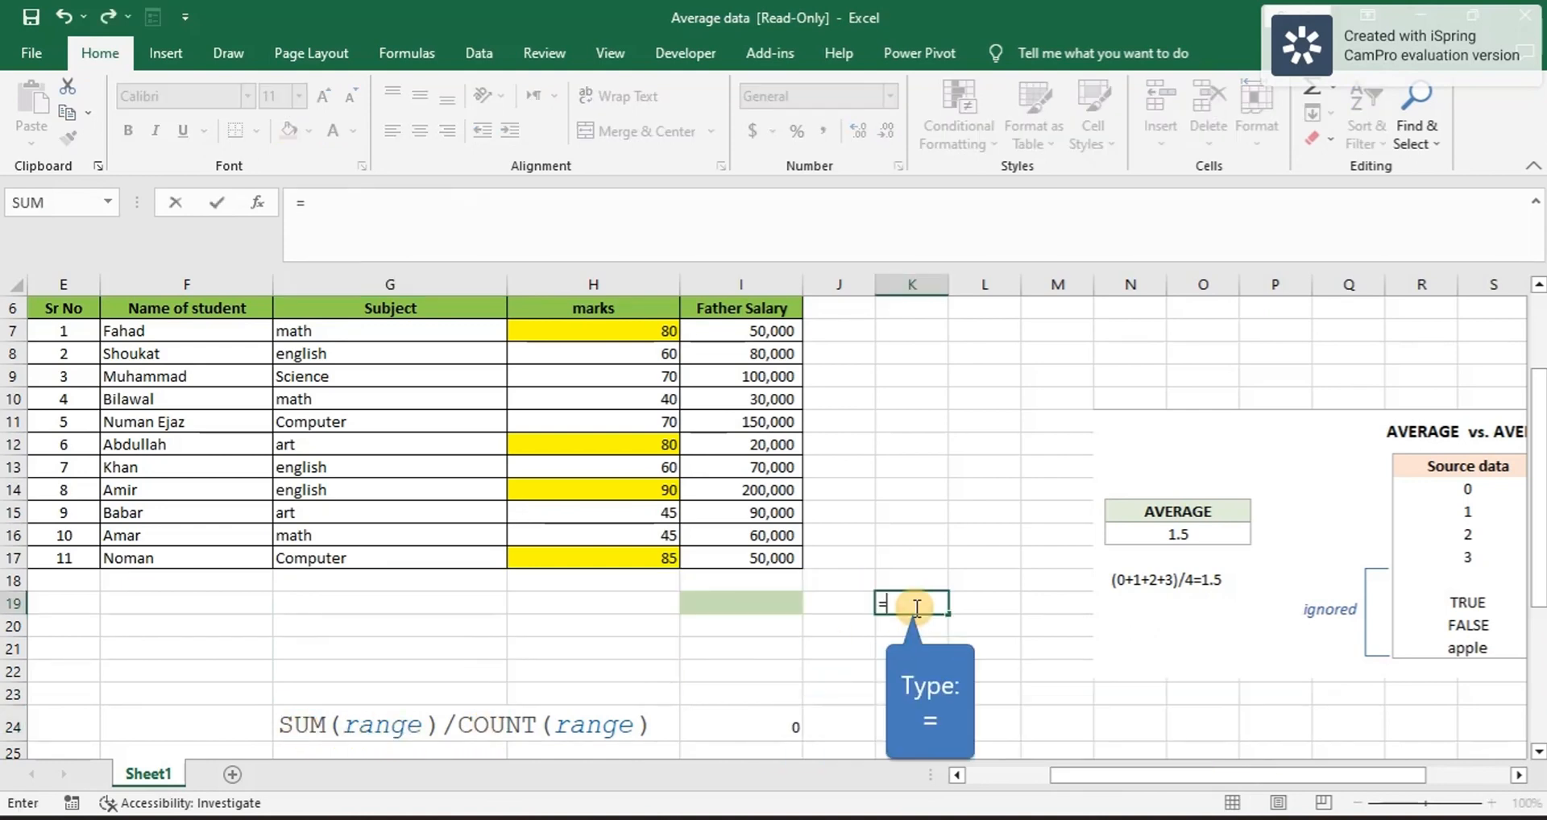
left_click(638, 335)
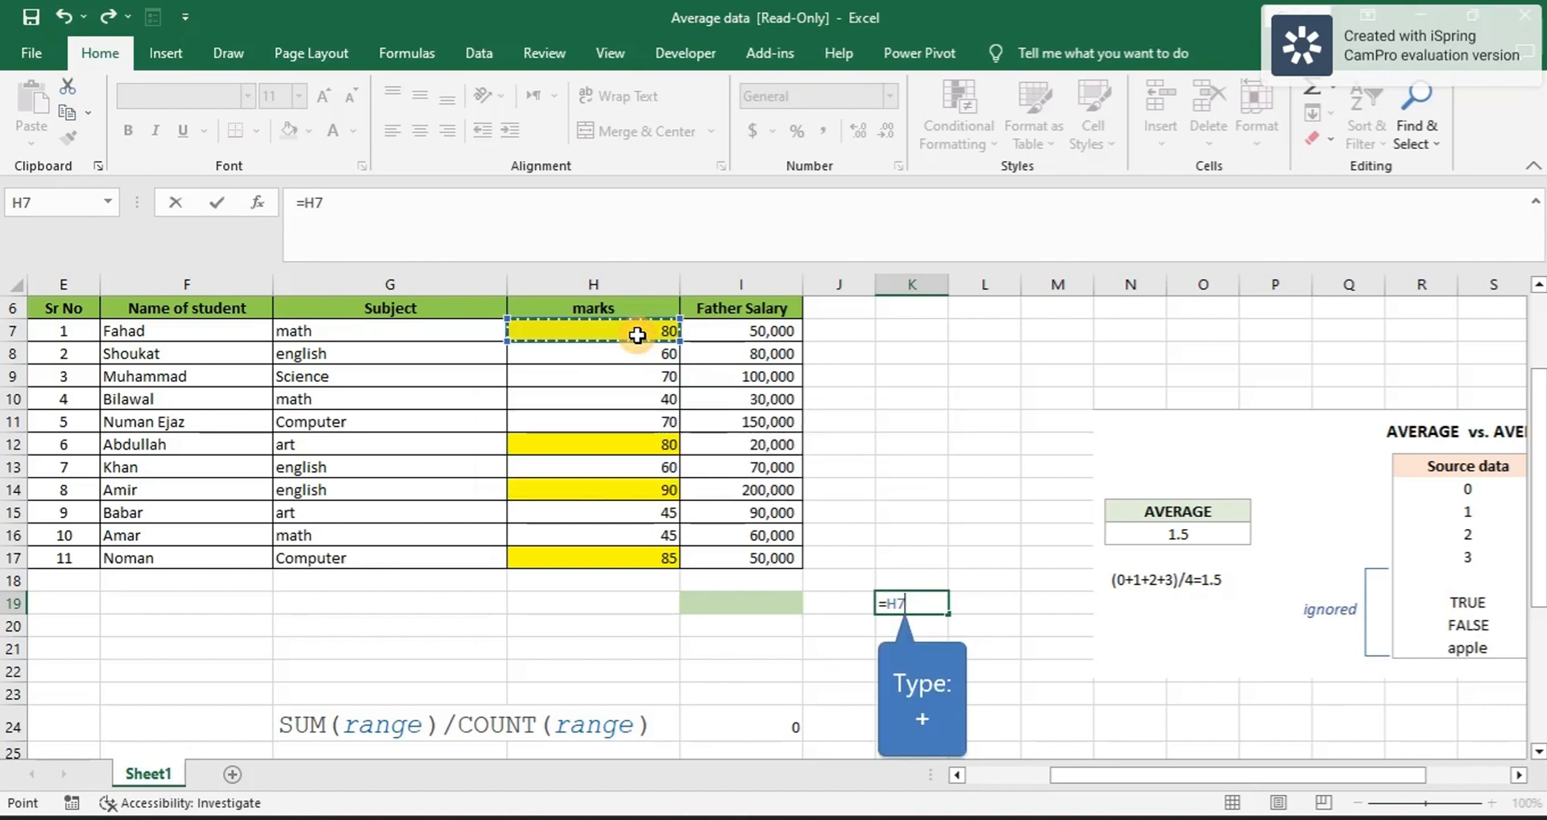
type("+")
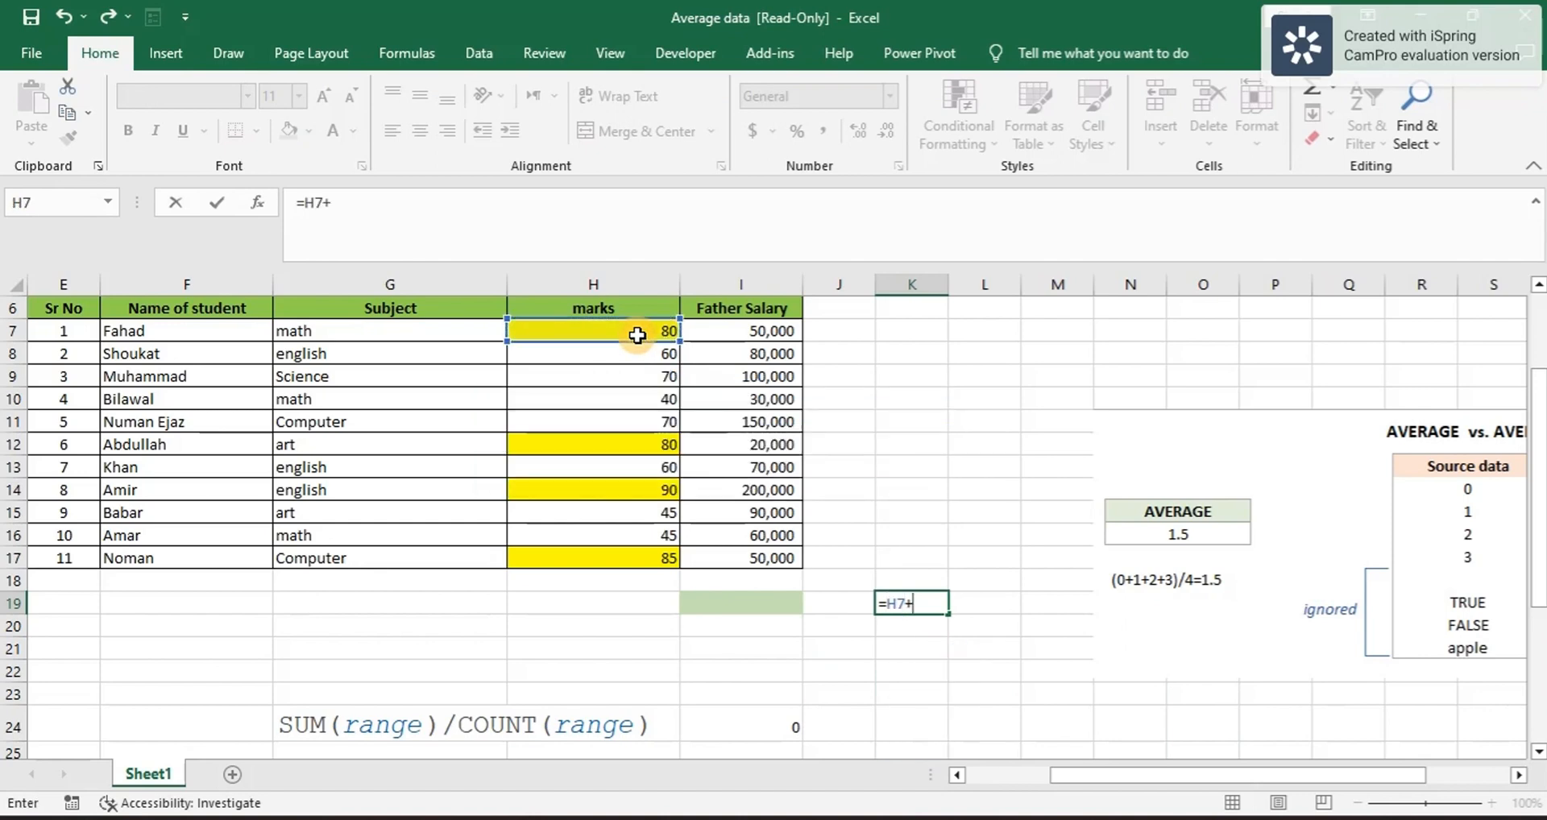
left_click(621, 446)
type("+")
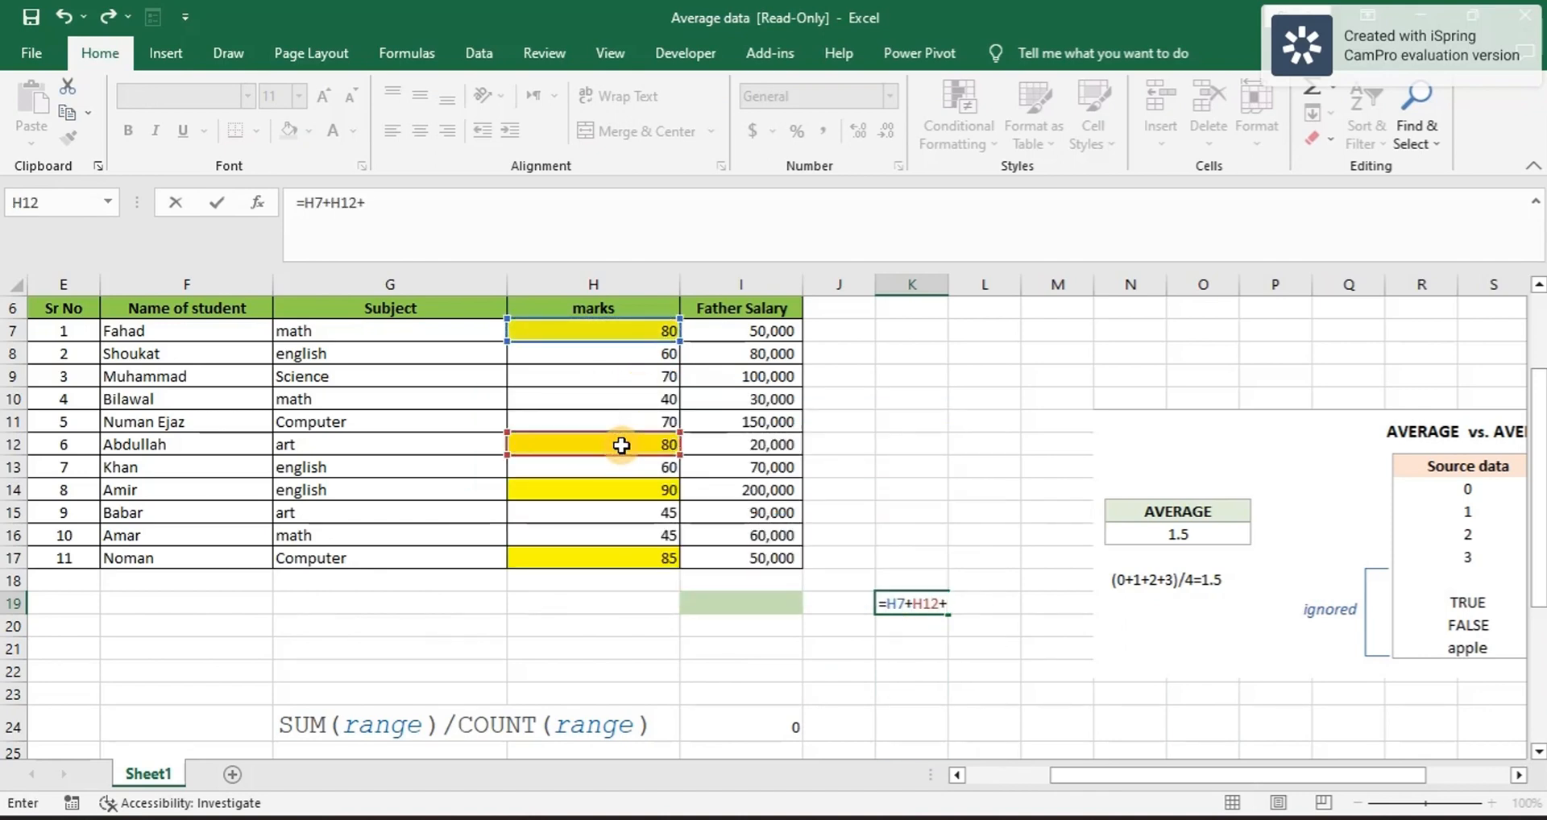
left_click(619, 487)
type("+")
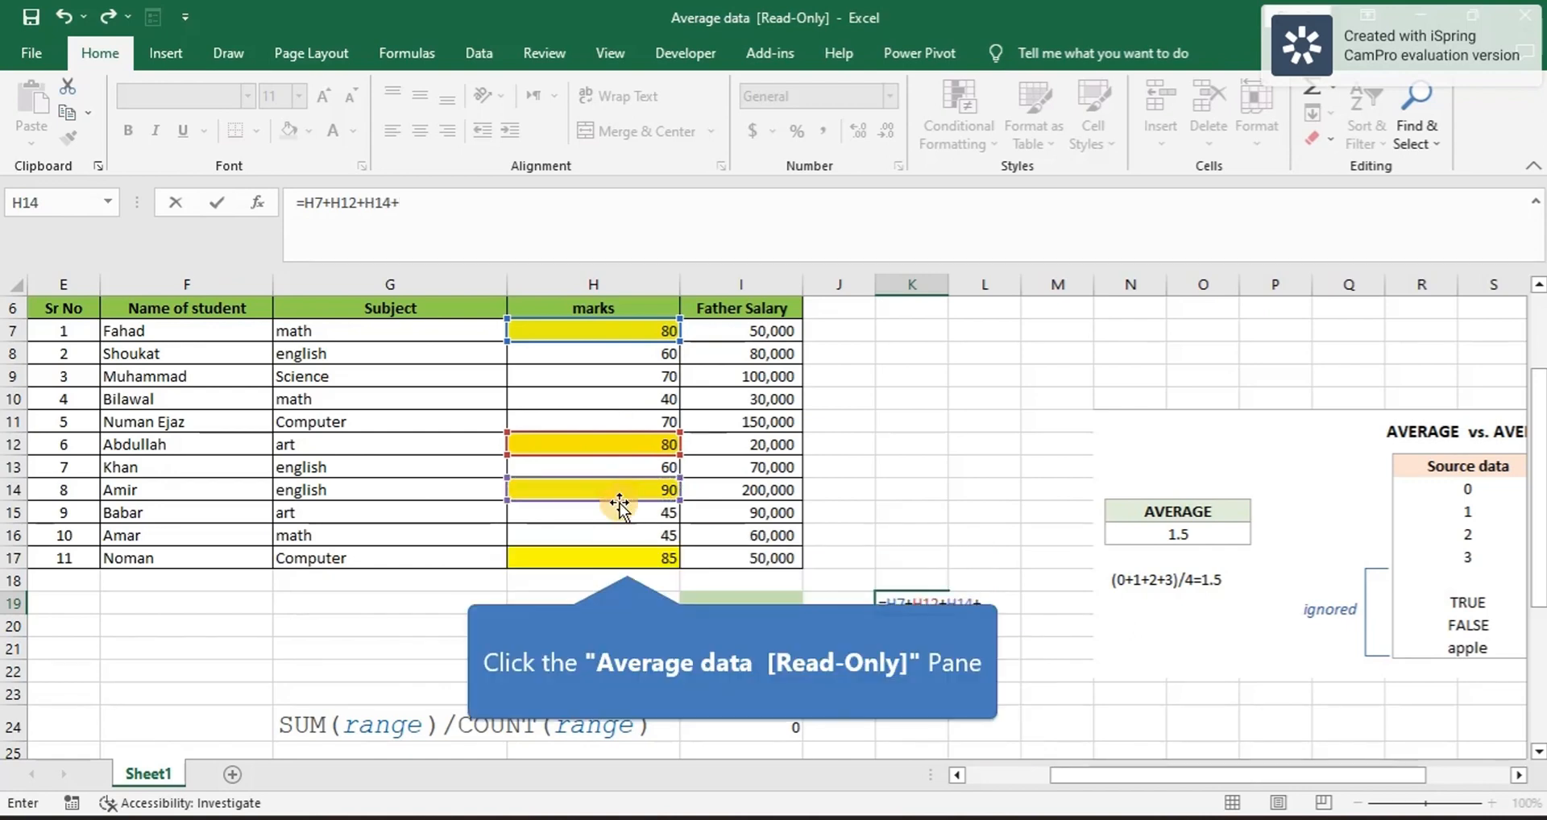
left_click(627, 558)
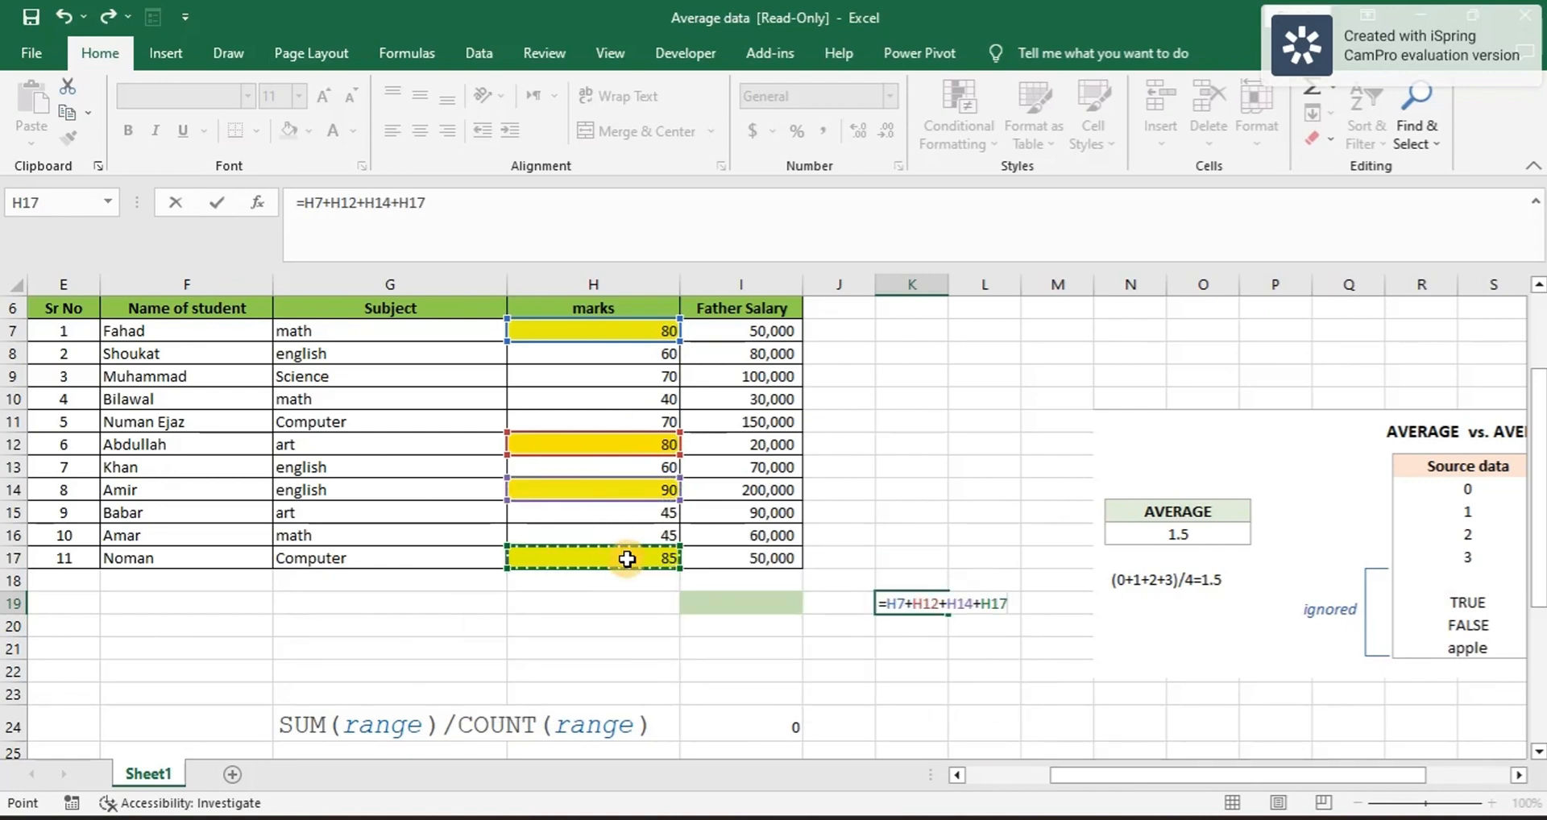
Step: Enclose the K19 sum in parentheses and divide it by 4, giving =(H7+H12+H14+H17)/4
type(")")
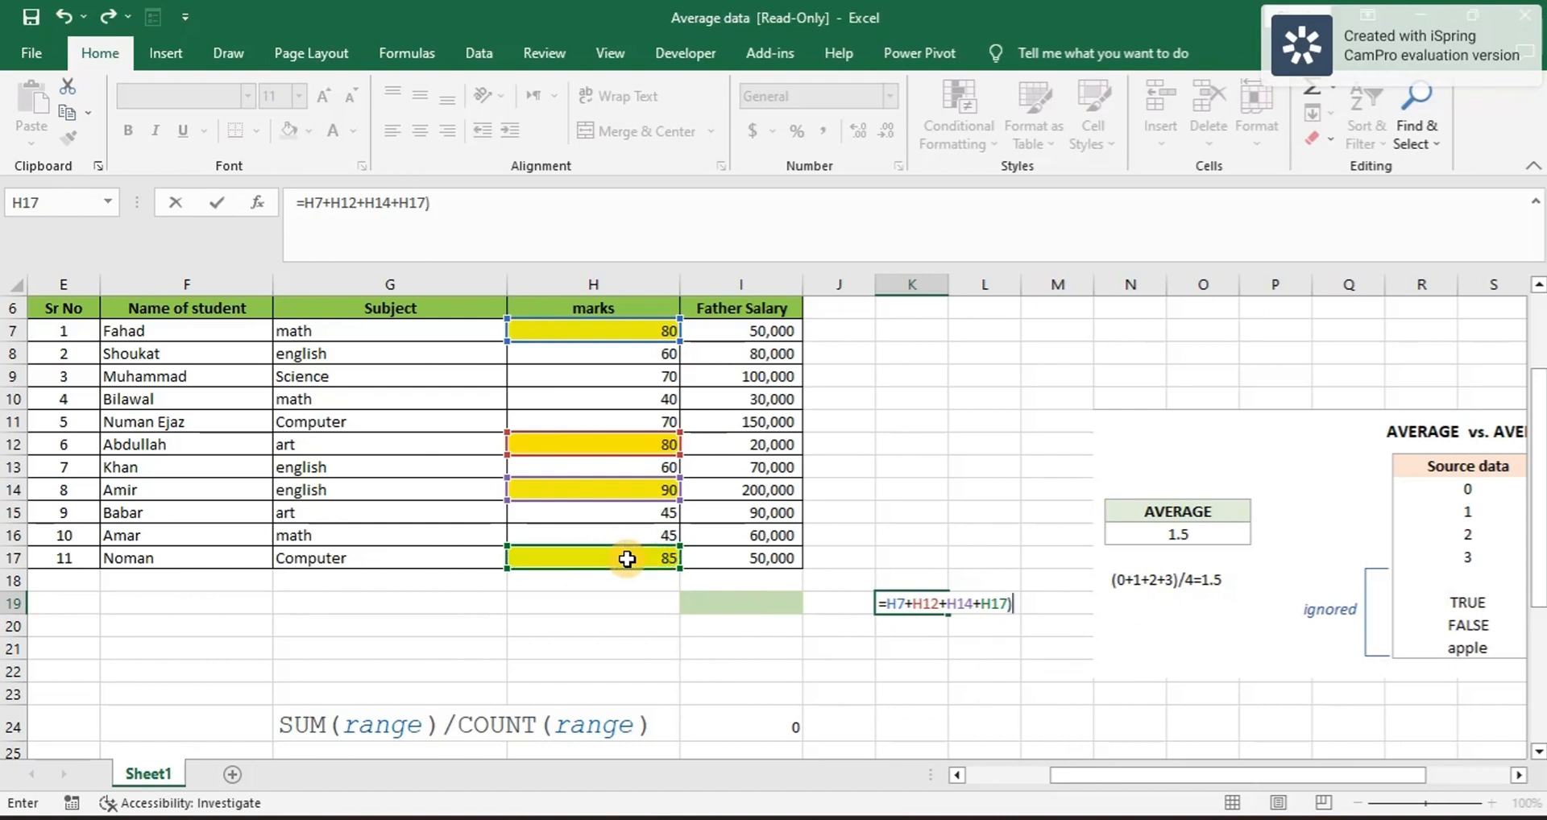
left_click(884, 603)
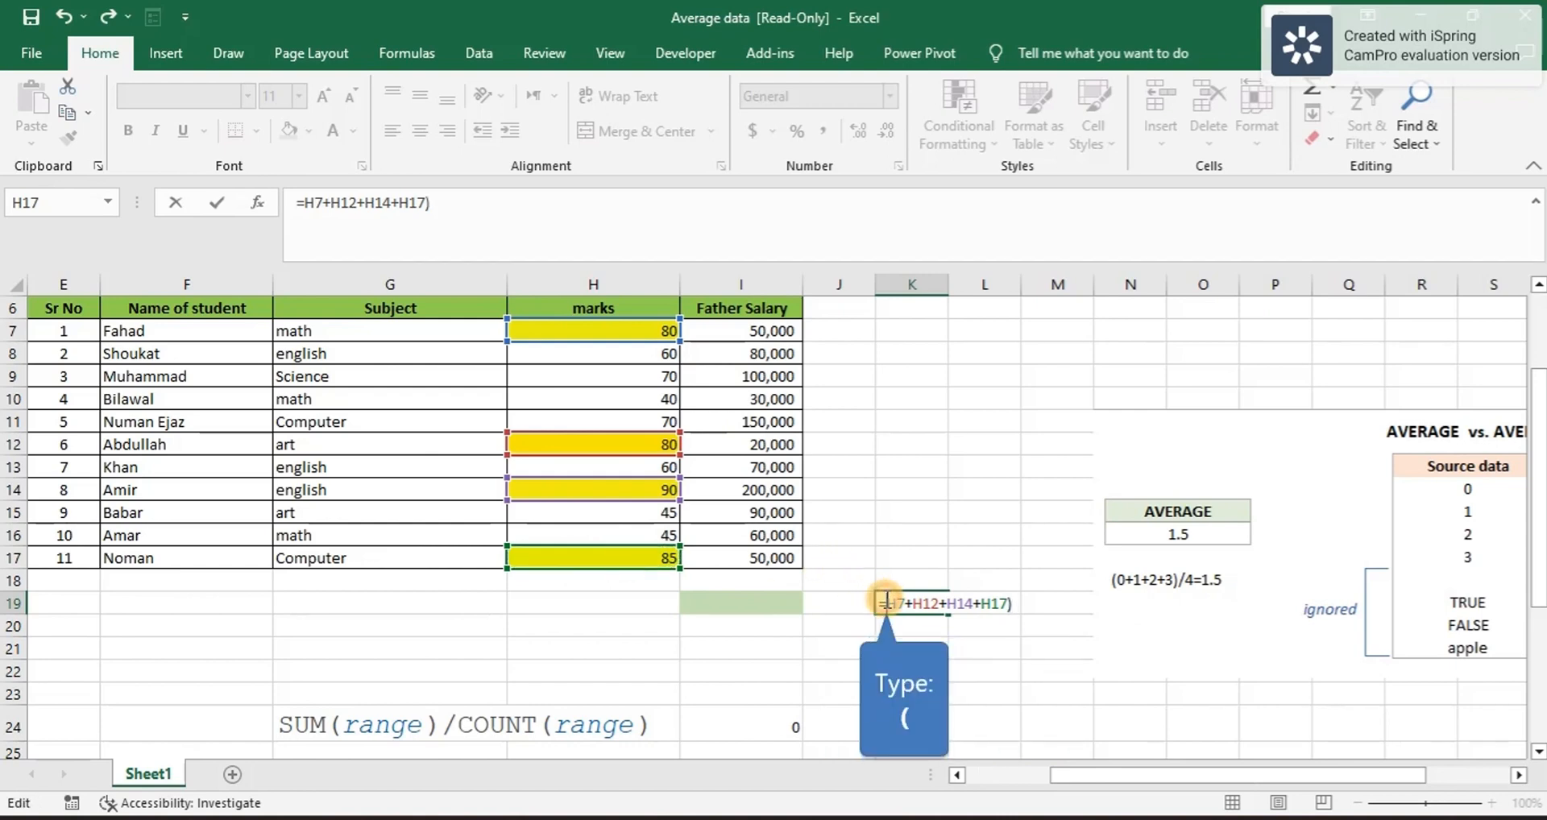
type("(")
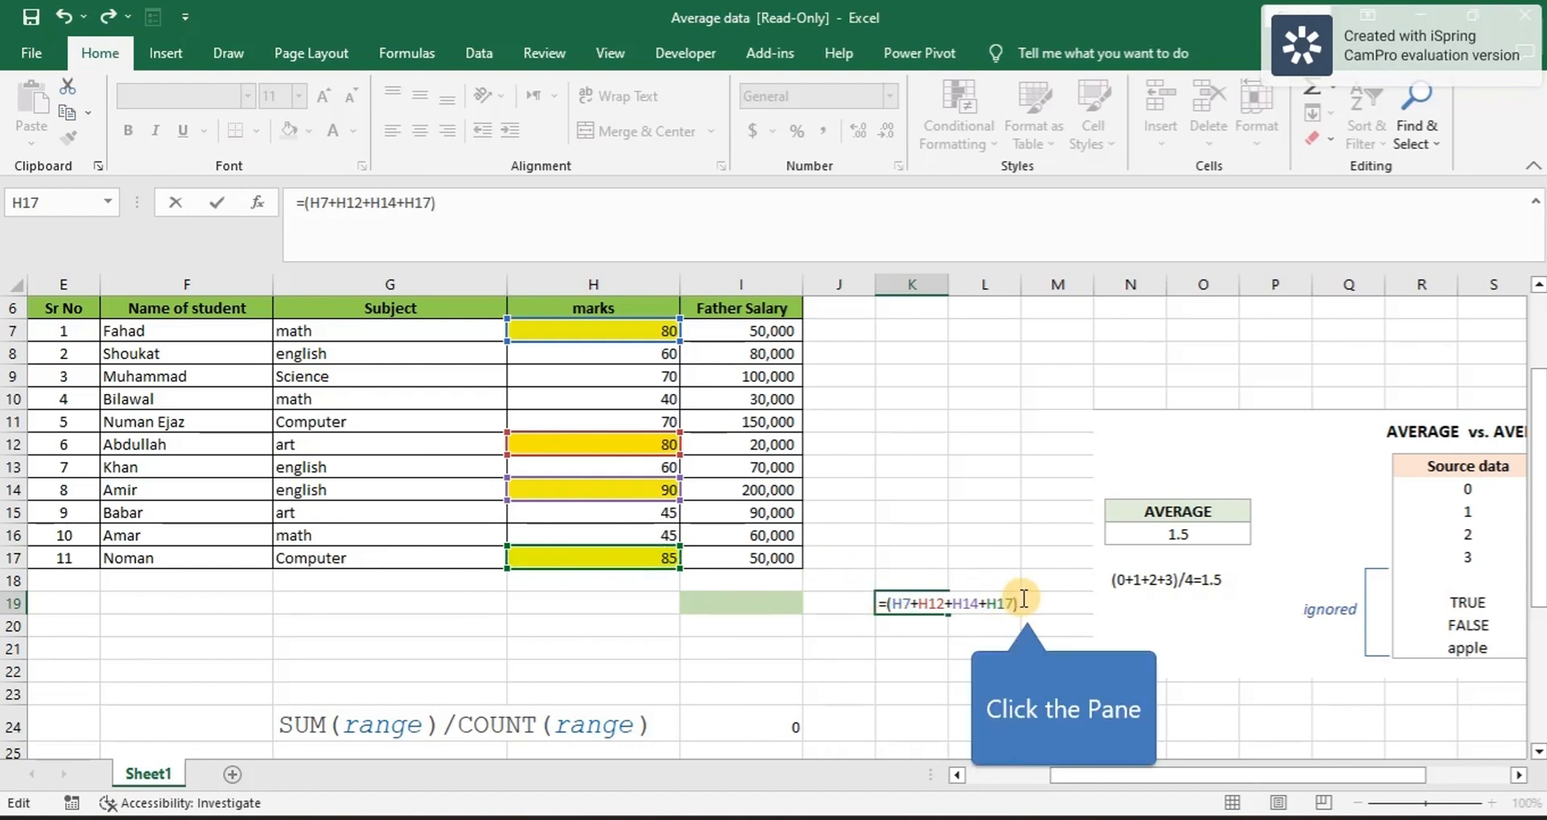
left_click(1029, 605)
type("/")
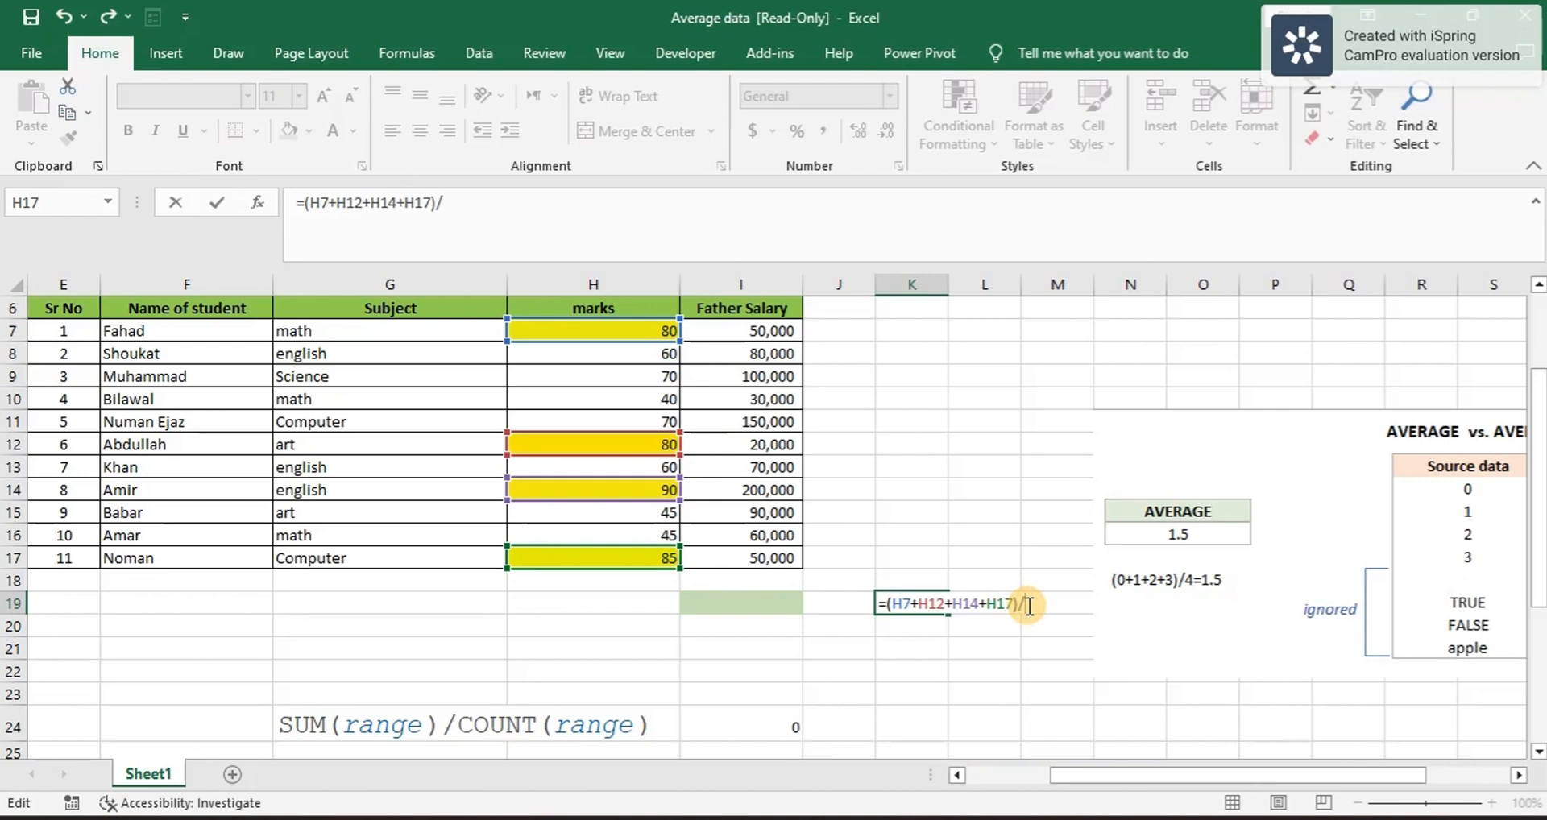
type("4")
key("Return")
left_click(926, 603)
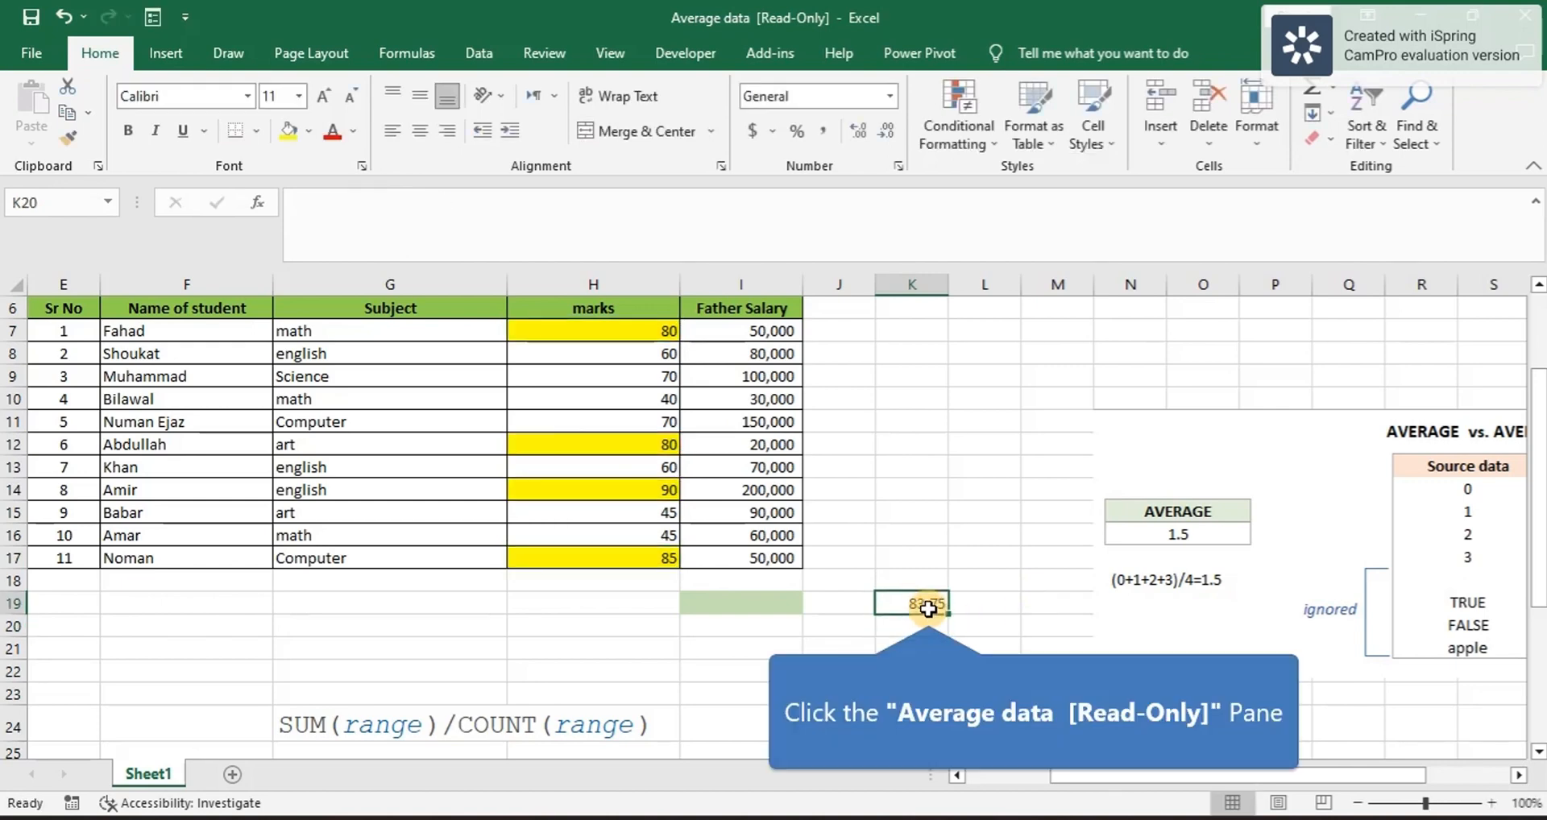
scroll(949, 681, "down", 4)
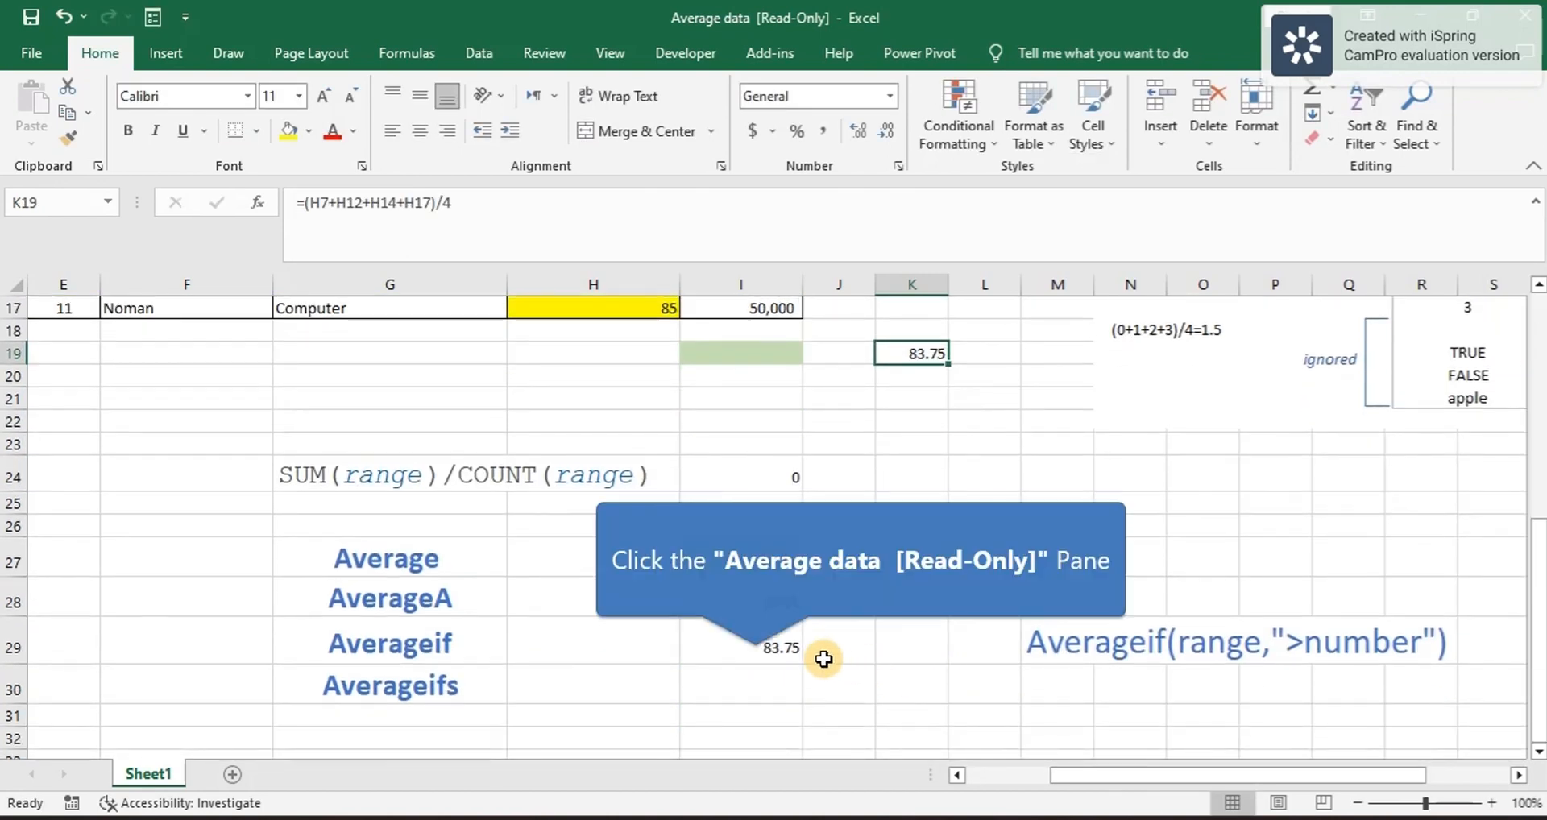
Step: Compare the AVERAGEIF formula in I29 with the marks in H7:H17
left_click(755, 661)
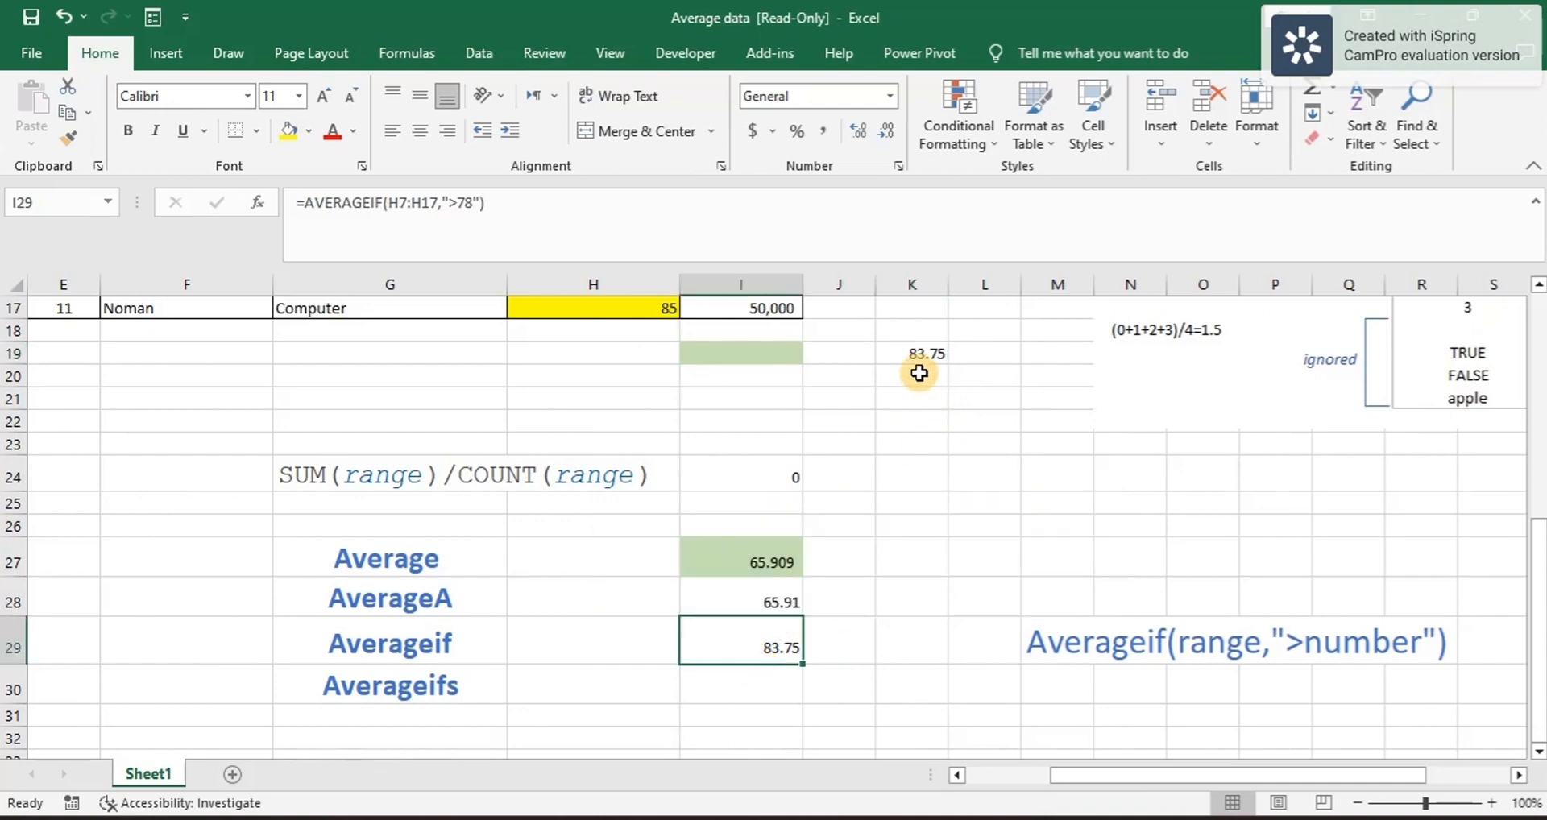
scroll(920, 371, "up", 4)
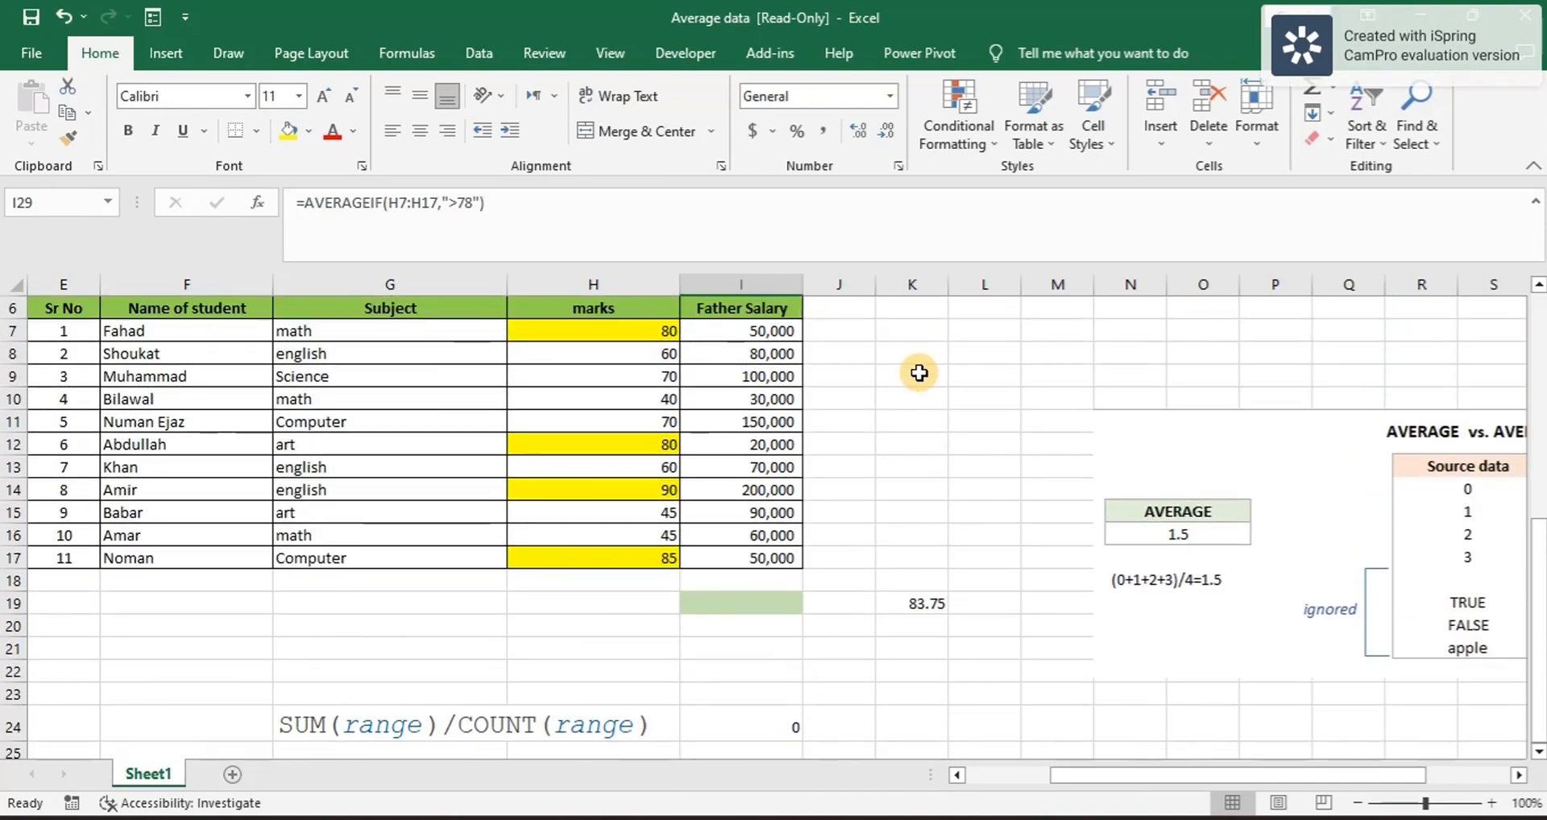
left_click(622, 382)
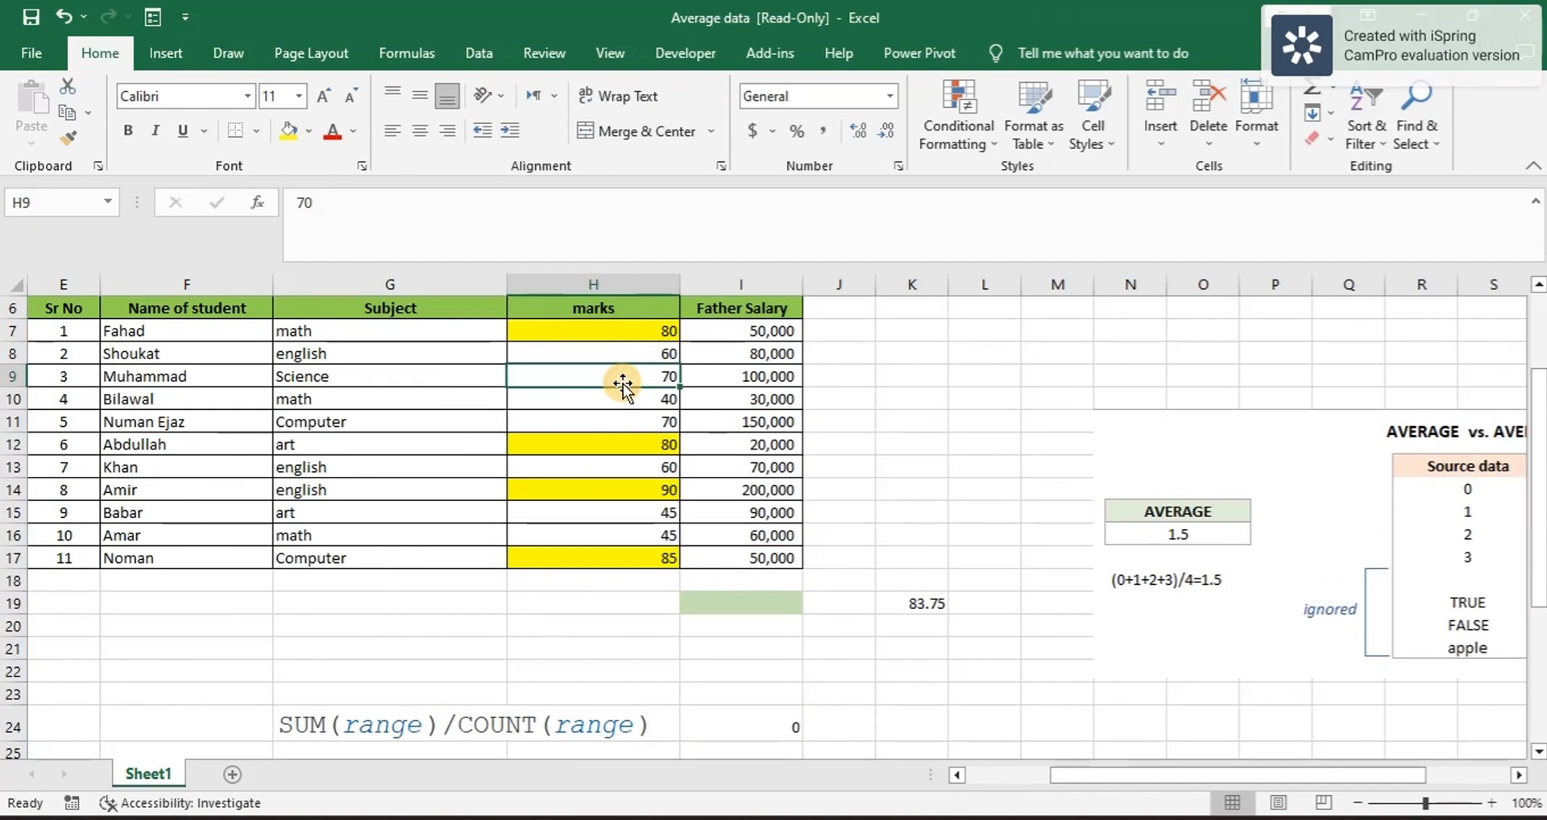
left_click_drag(600, 329, 621, 549)
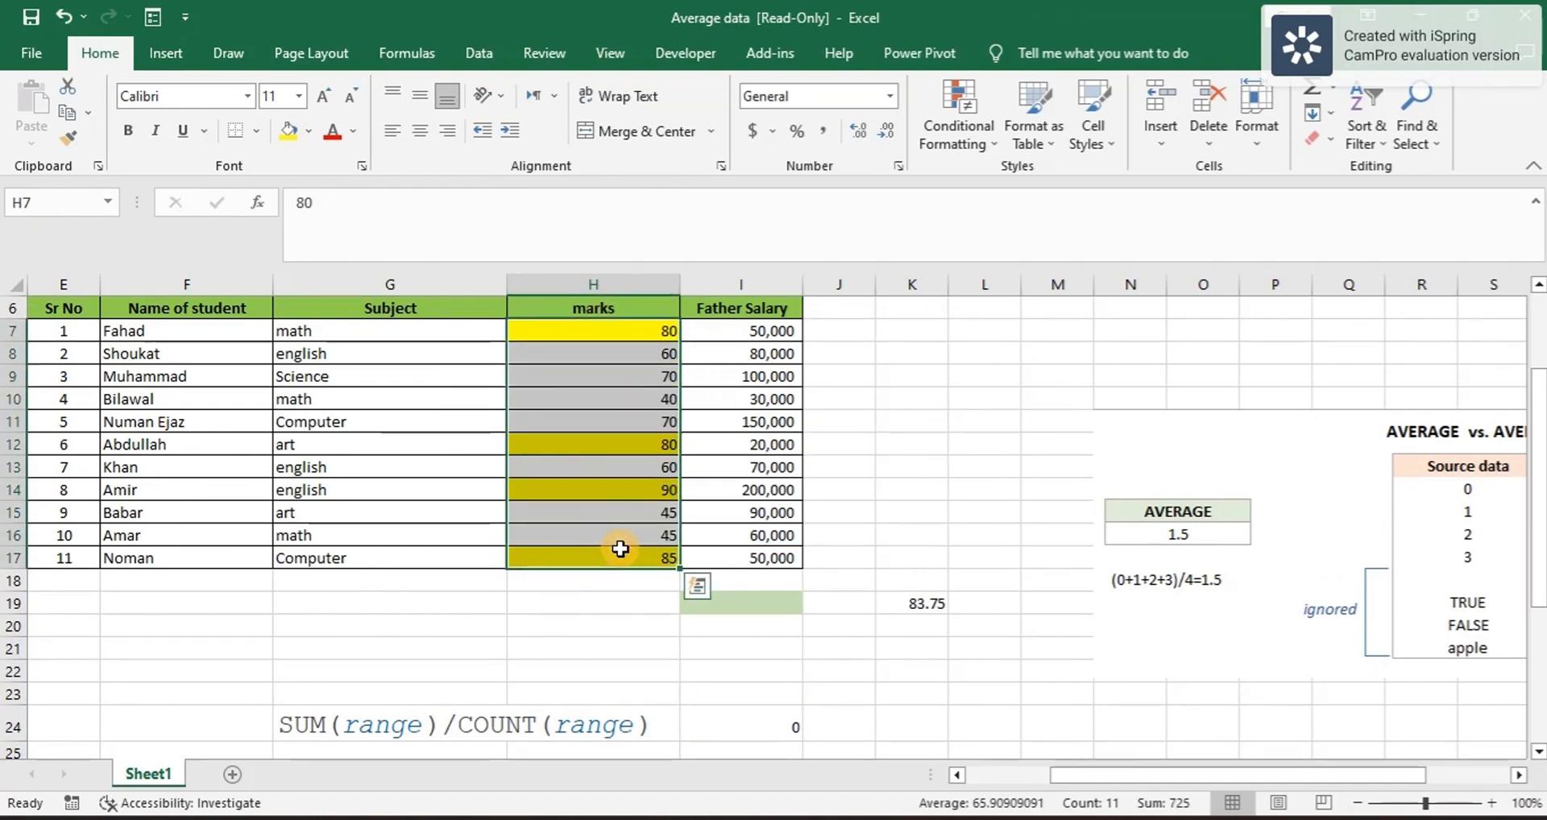
scroll(624, 532, "down", 4)
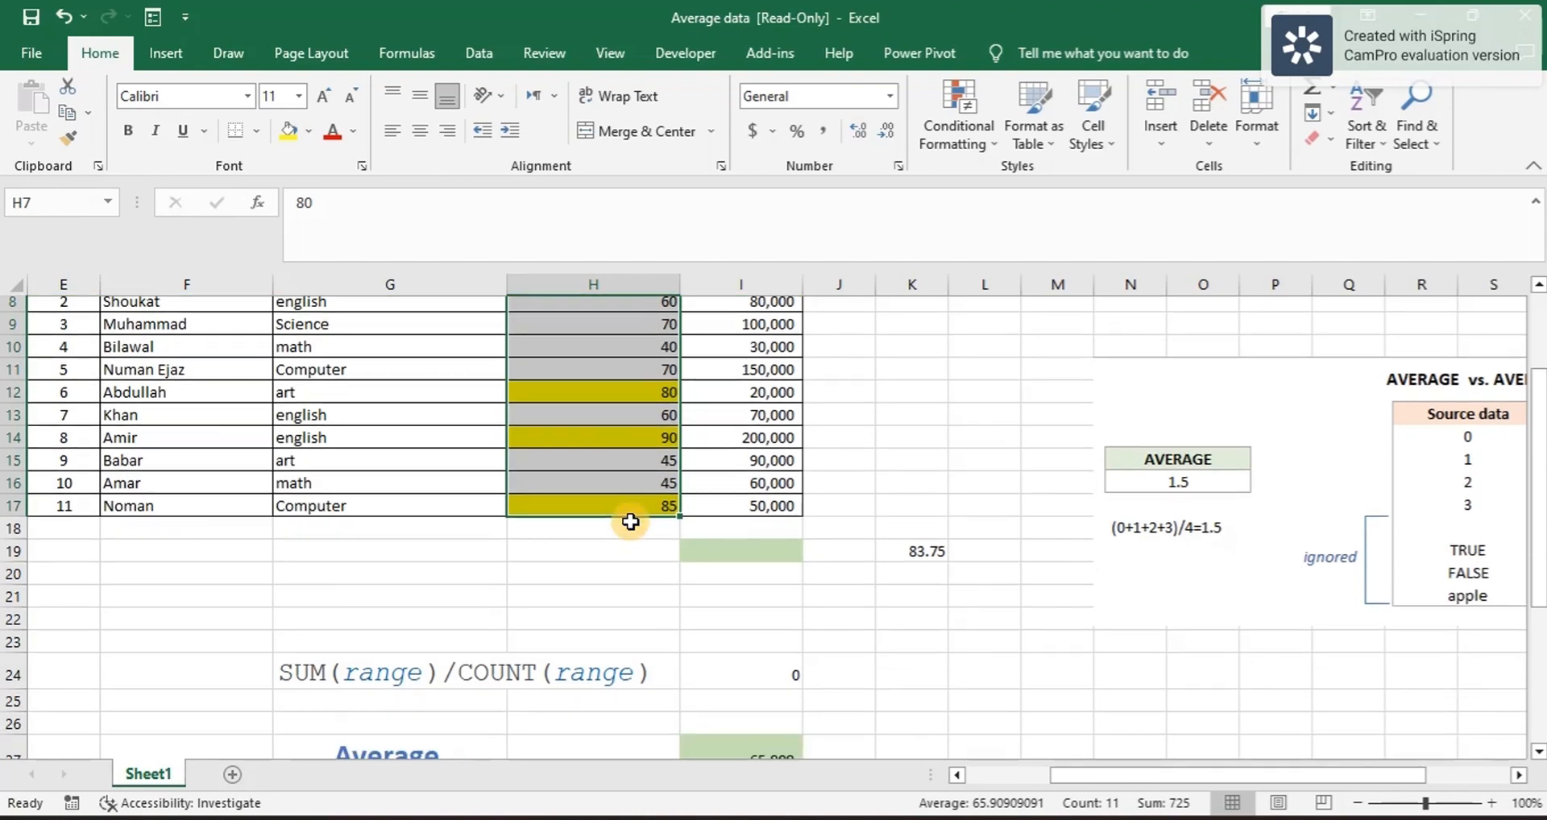
Step: Replace the formula in I29 with a new AVERAGEIF that uses the subjects in G7:G17 as its range
left_click(759, 616)
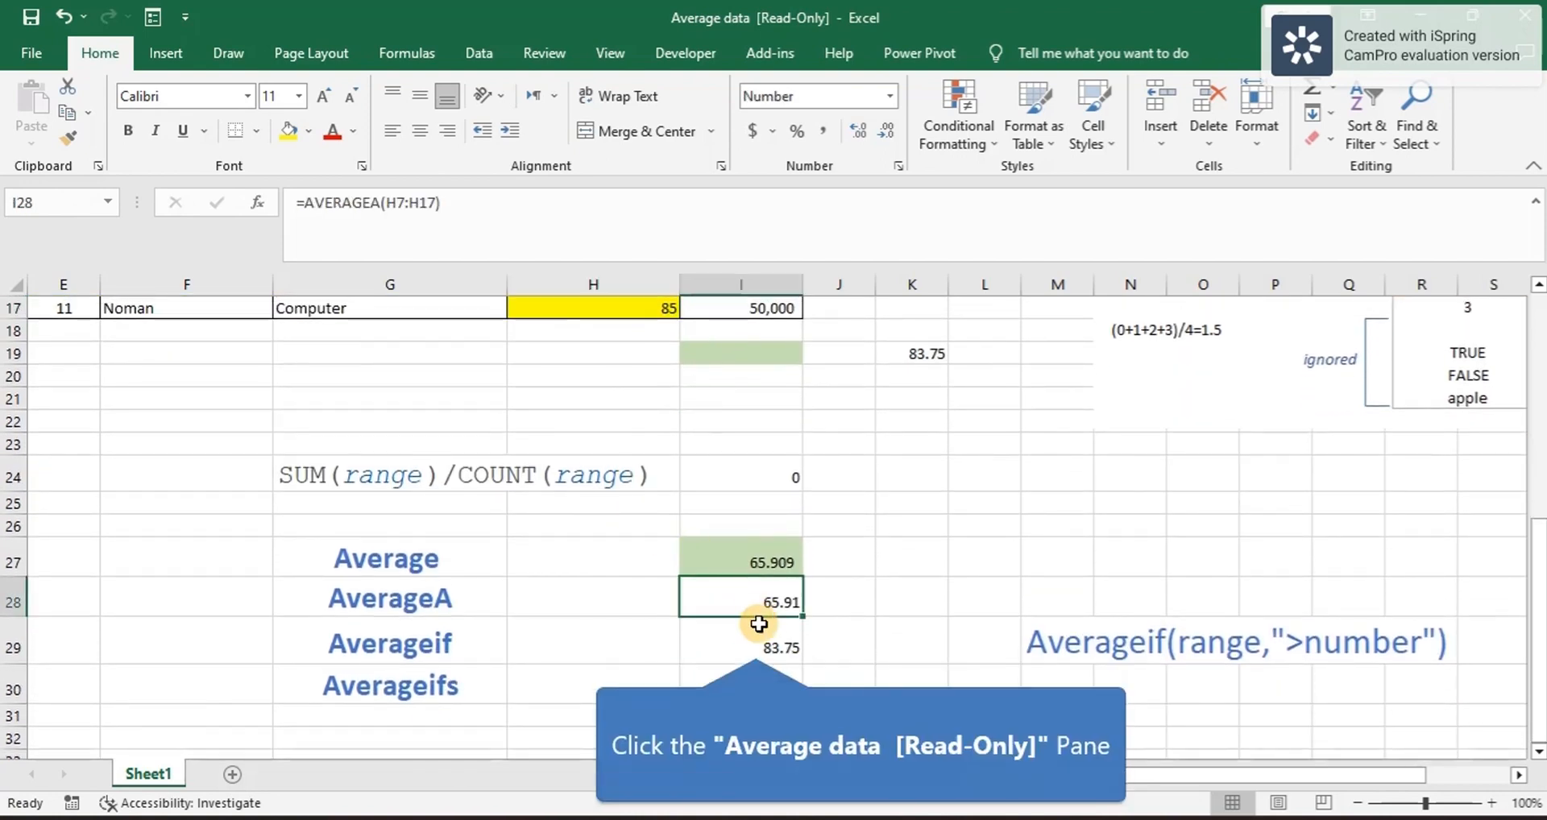
left_click(754, 643)
type("=")
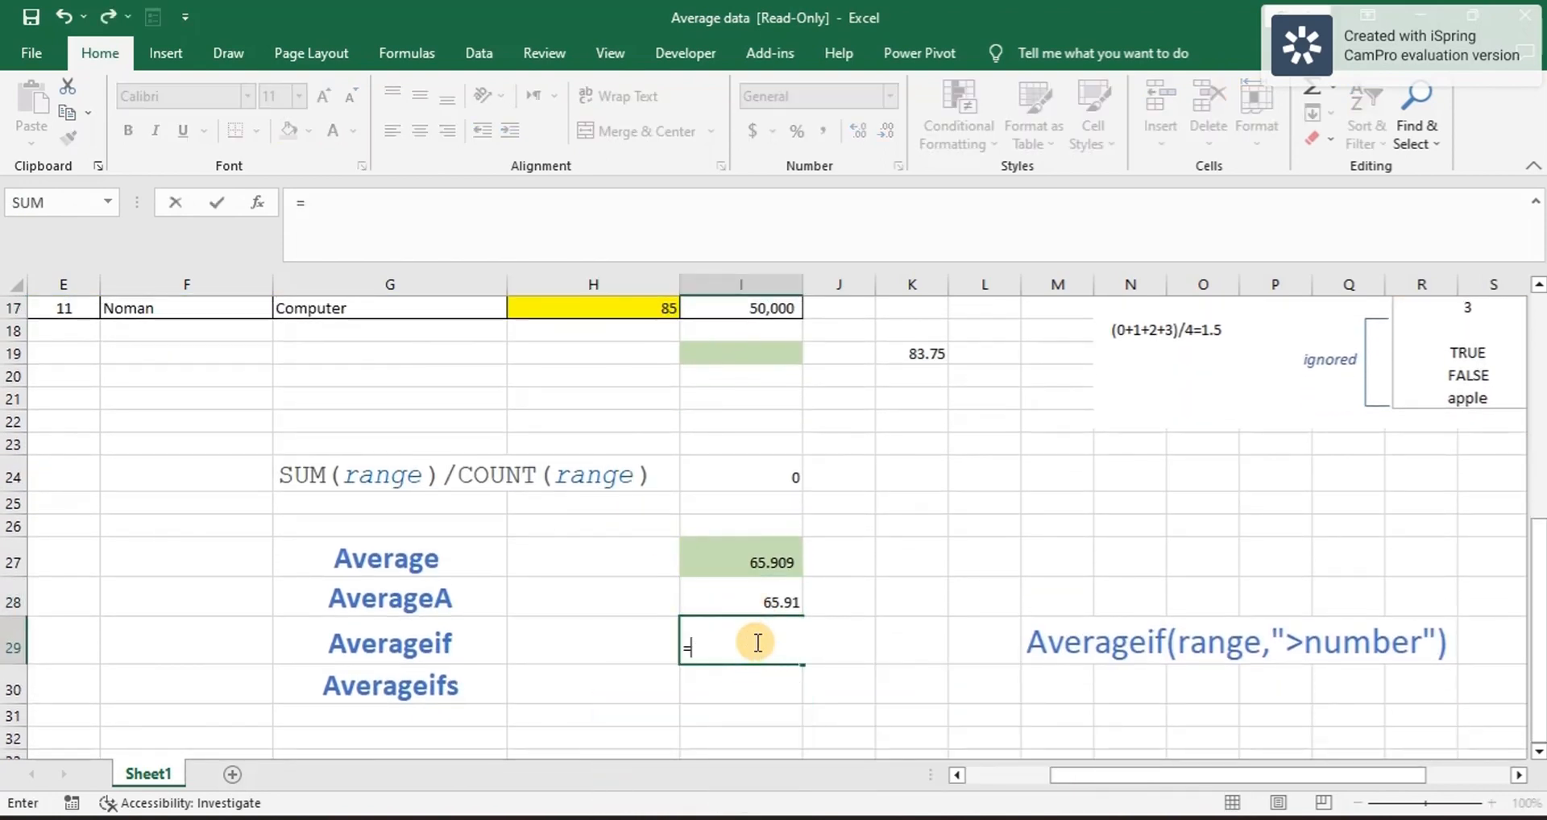
type("aver")
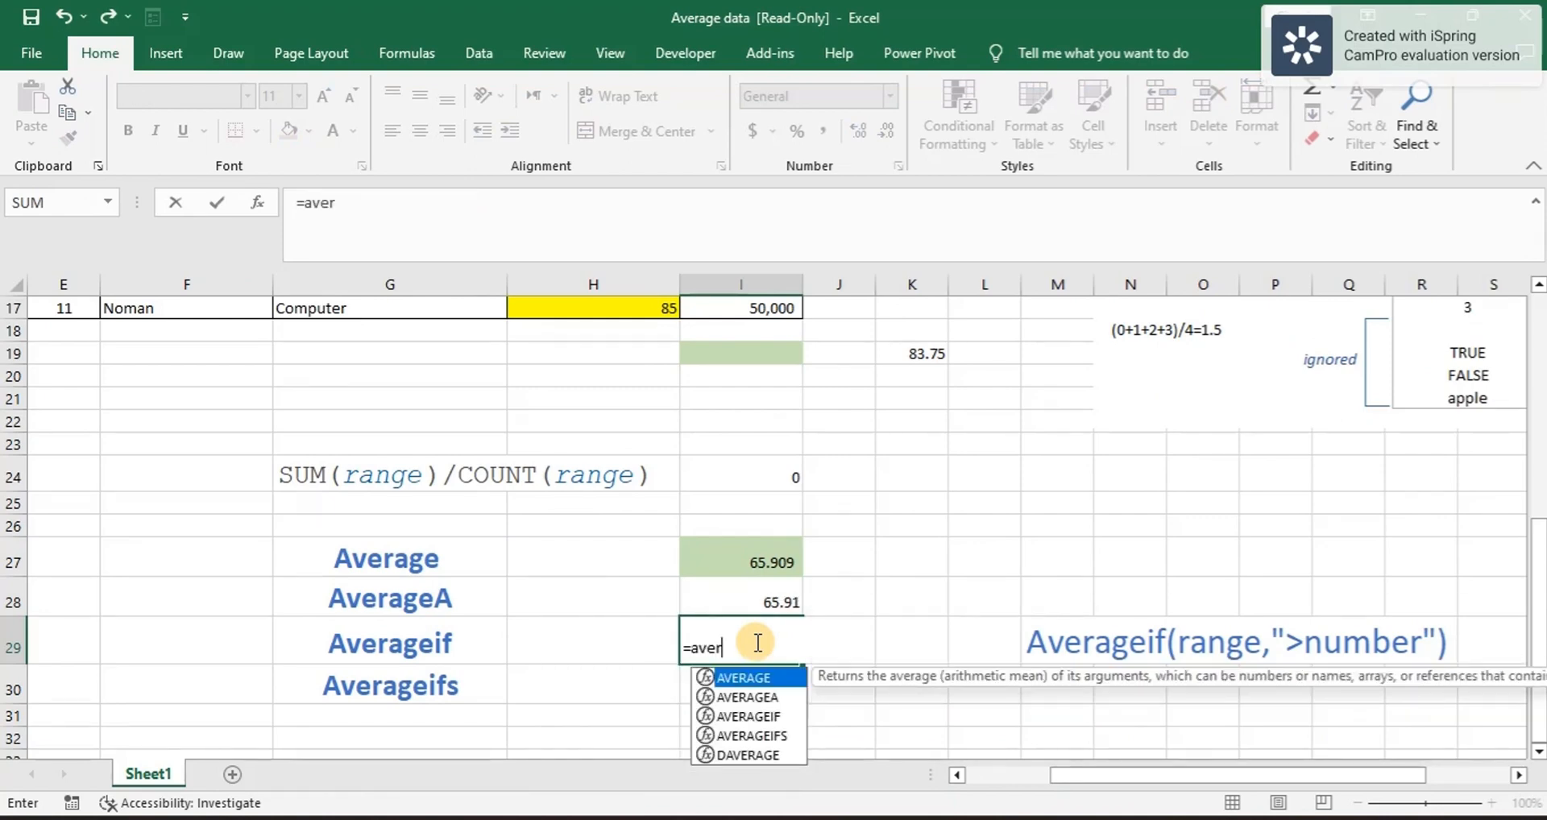
double_click(756, 716)
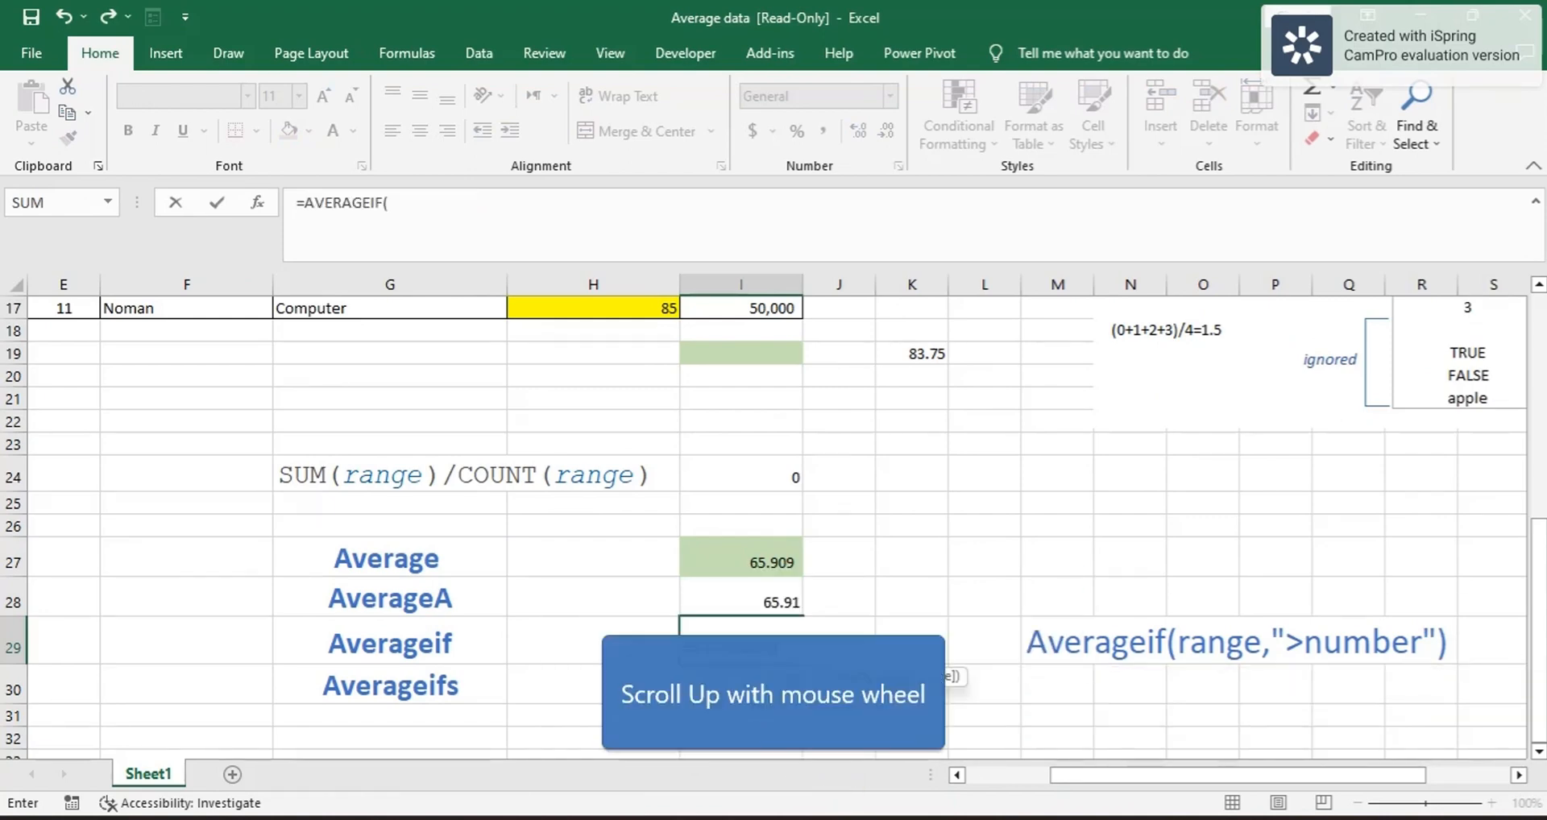
scroll(718, 520, "up", 4)
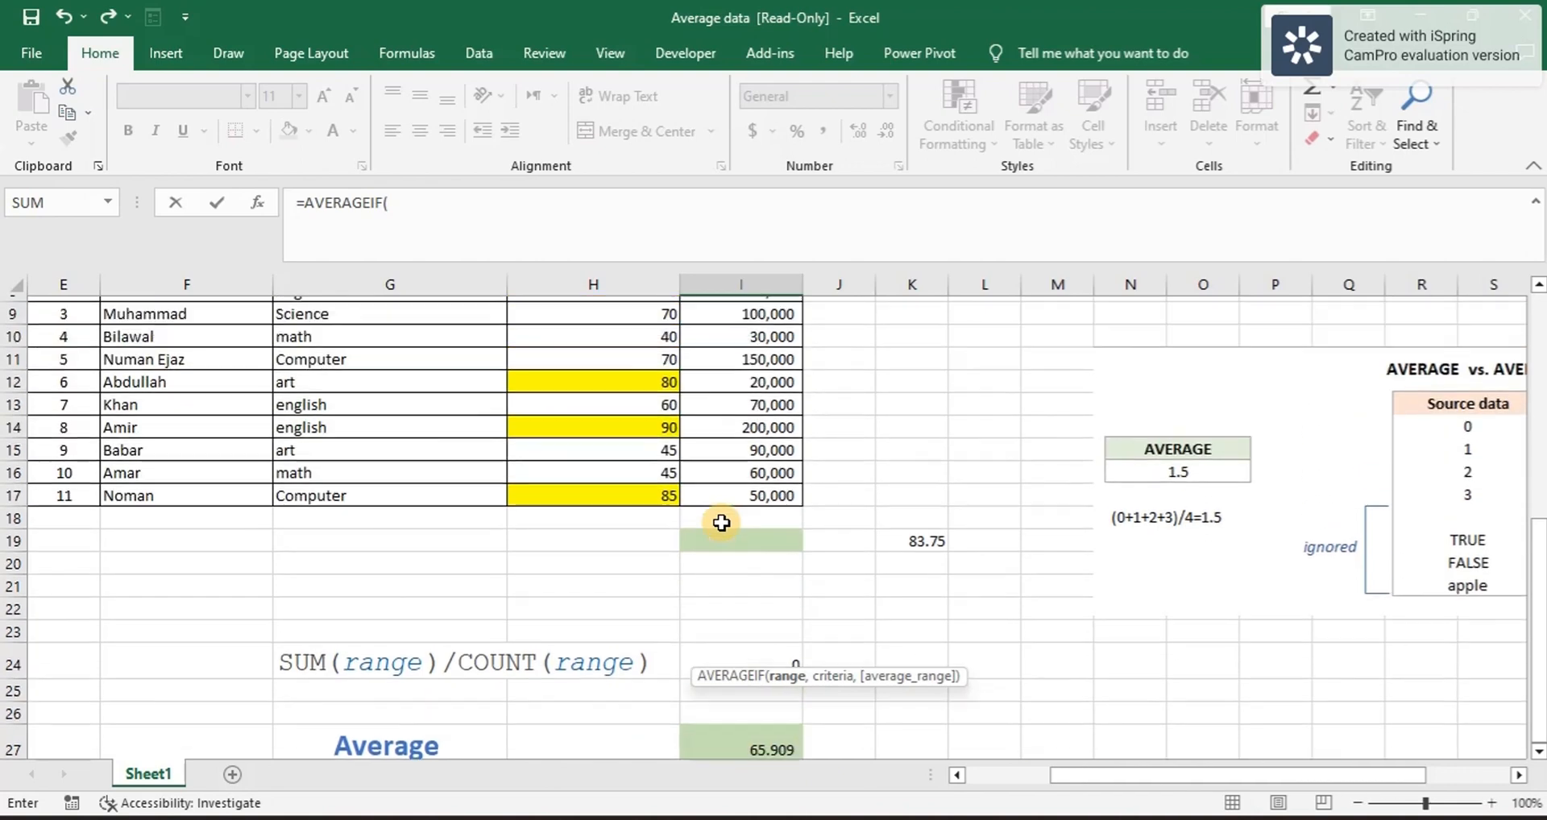
left_click_drag(346, 330, 359, 557)
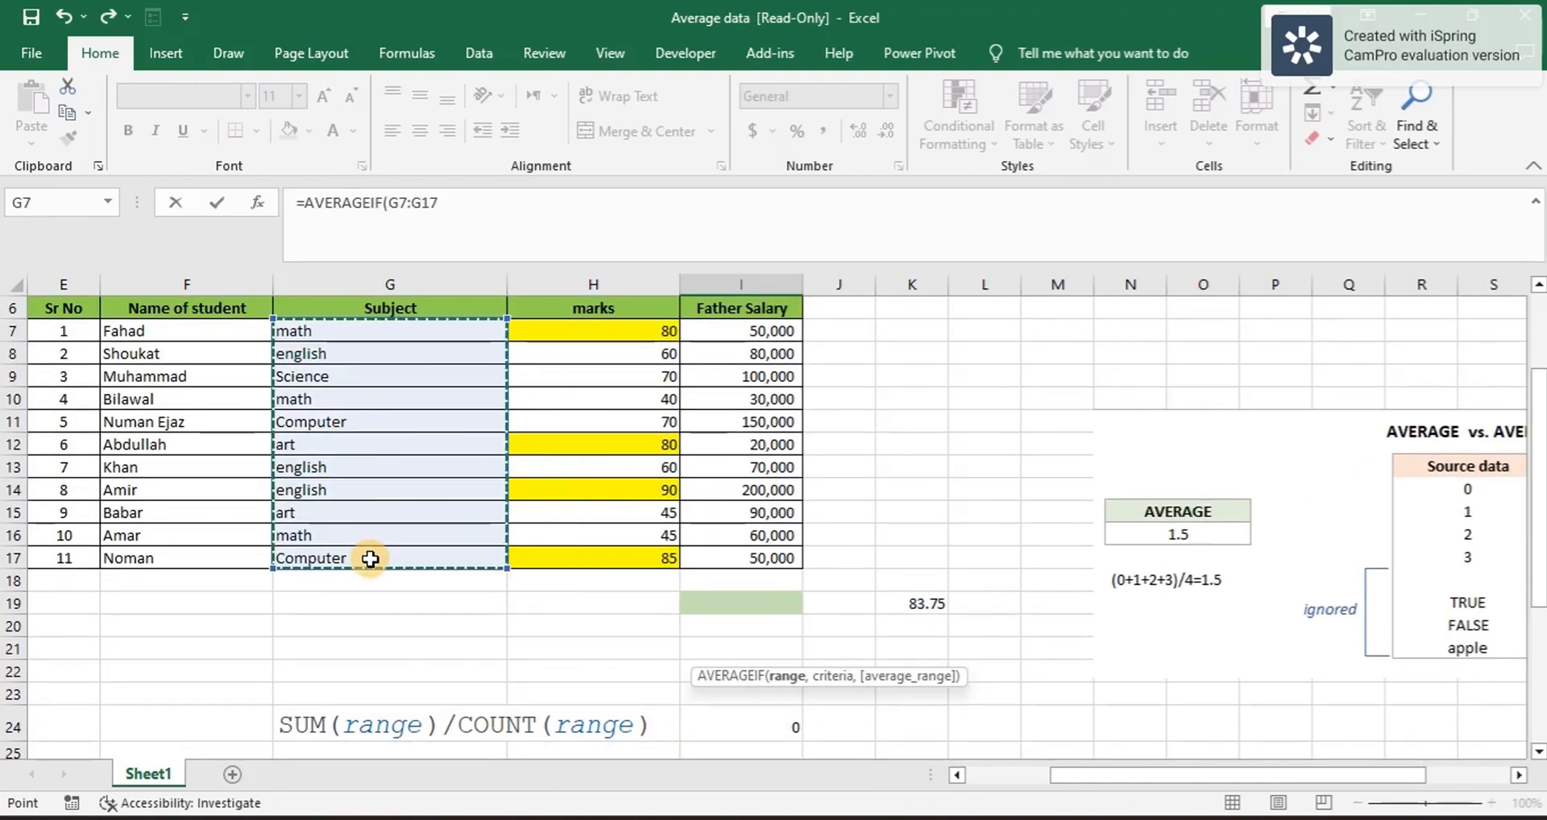
left_click(469, 214)
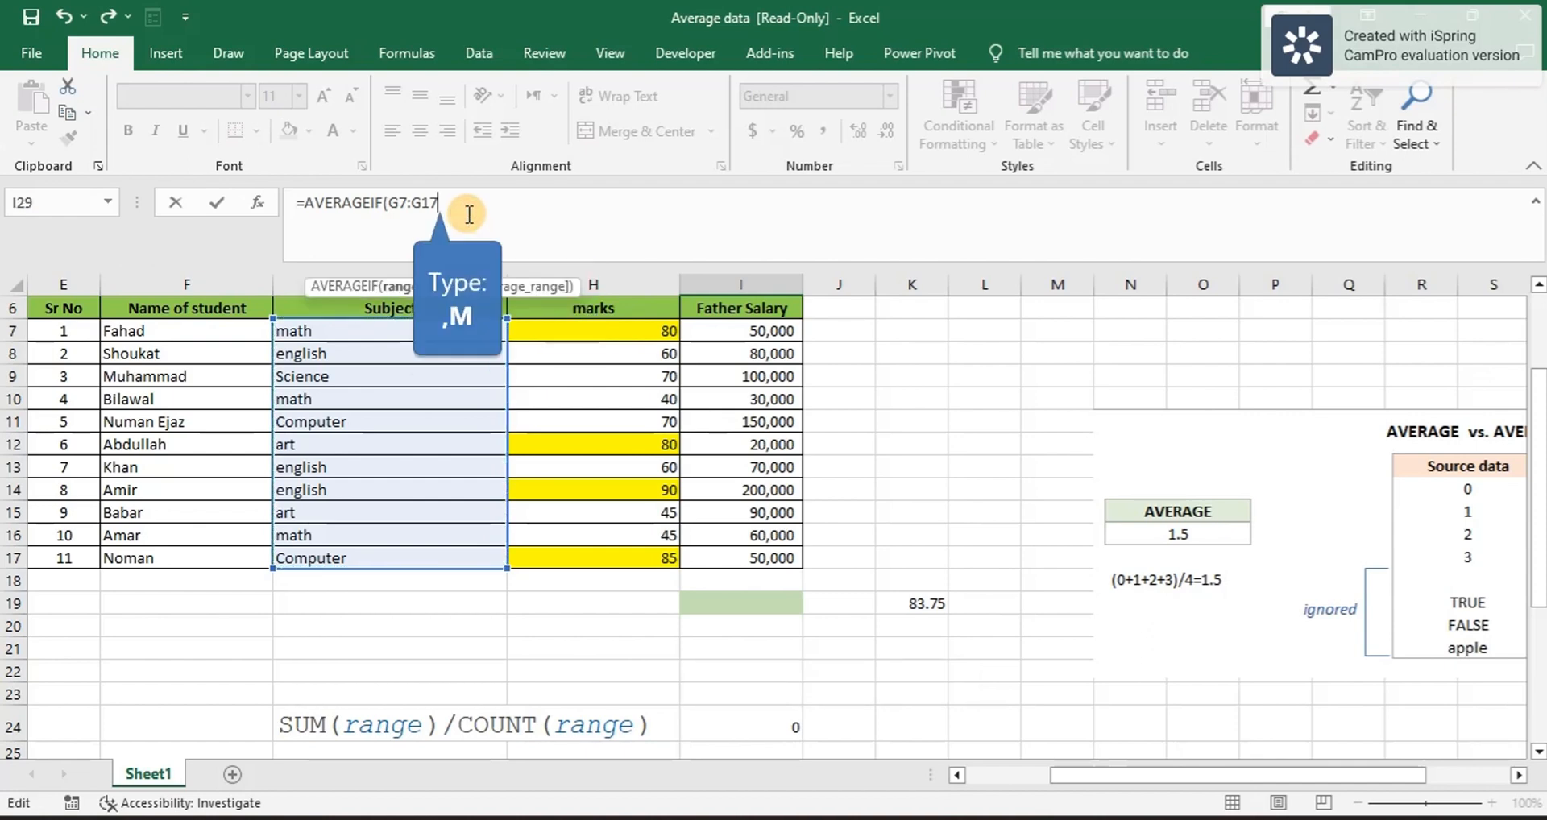
type(",")
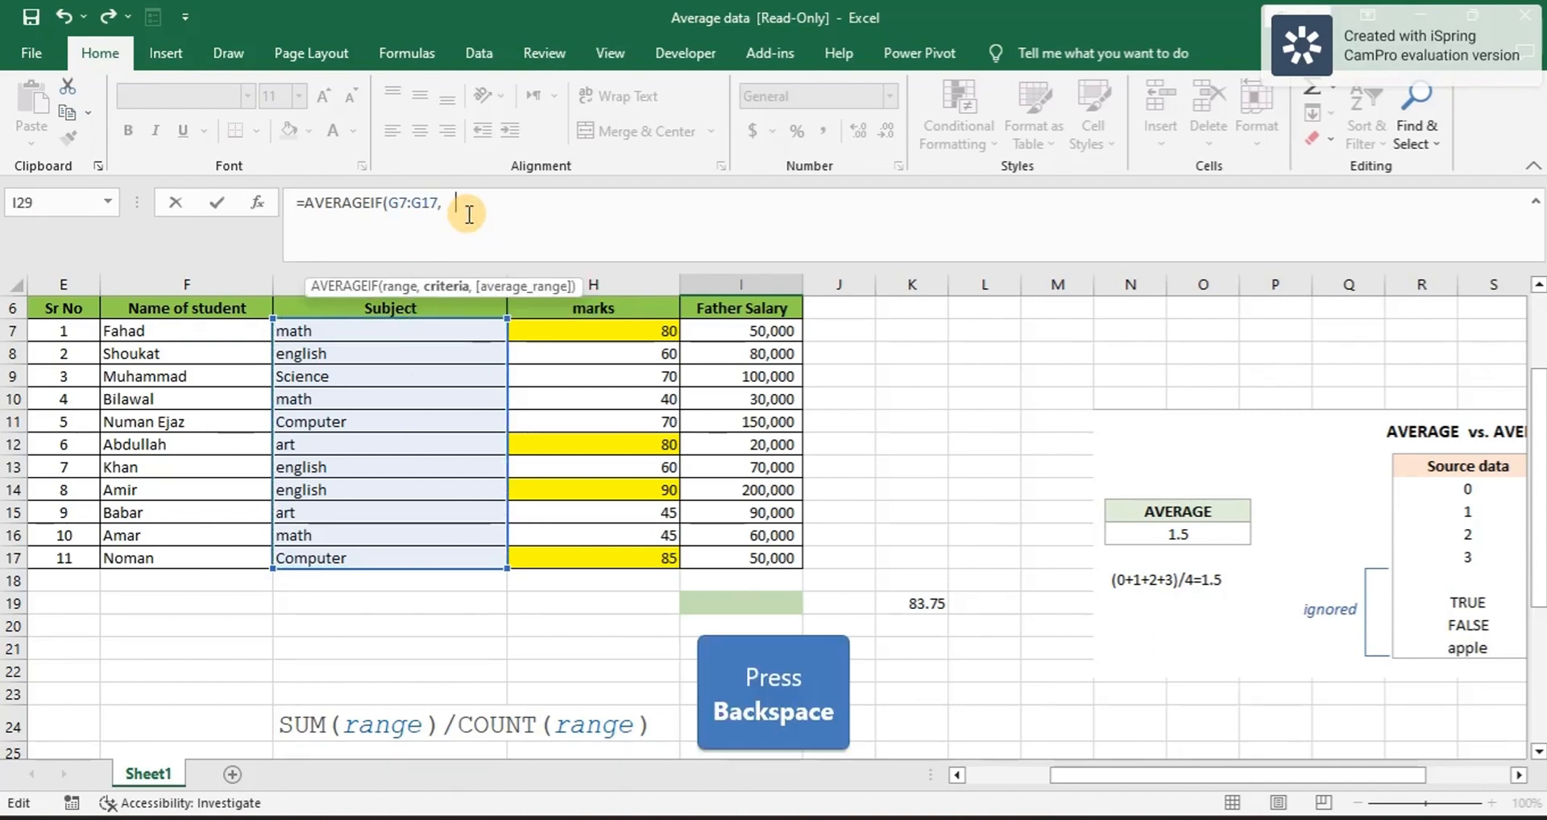
type("M")
key("BackSpace")
type("\"math")
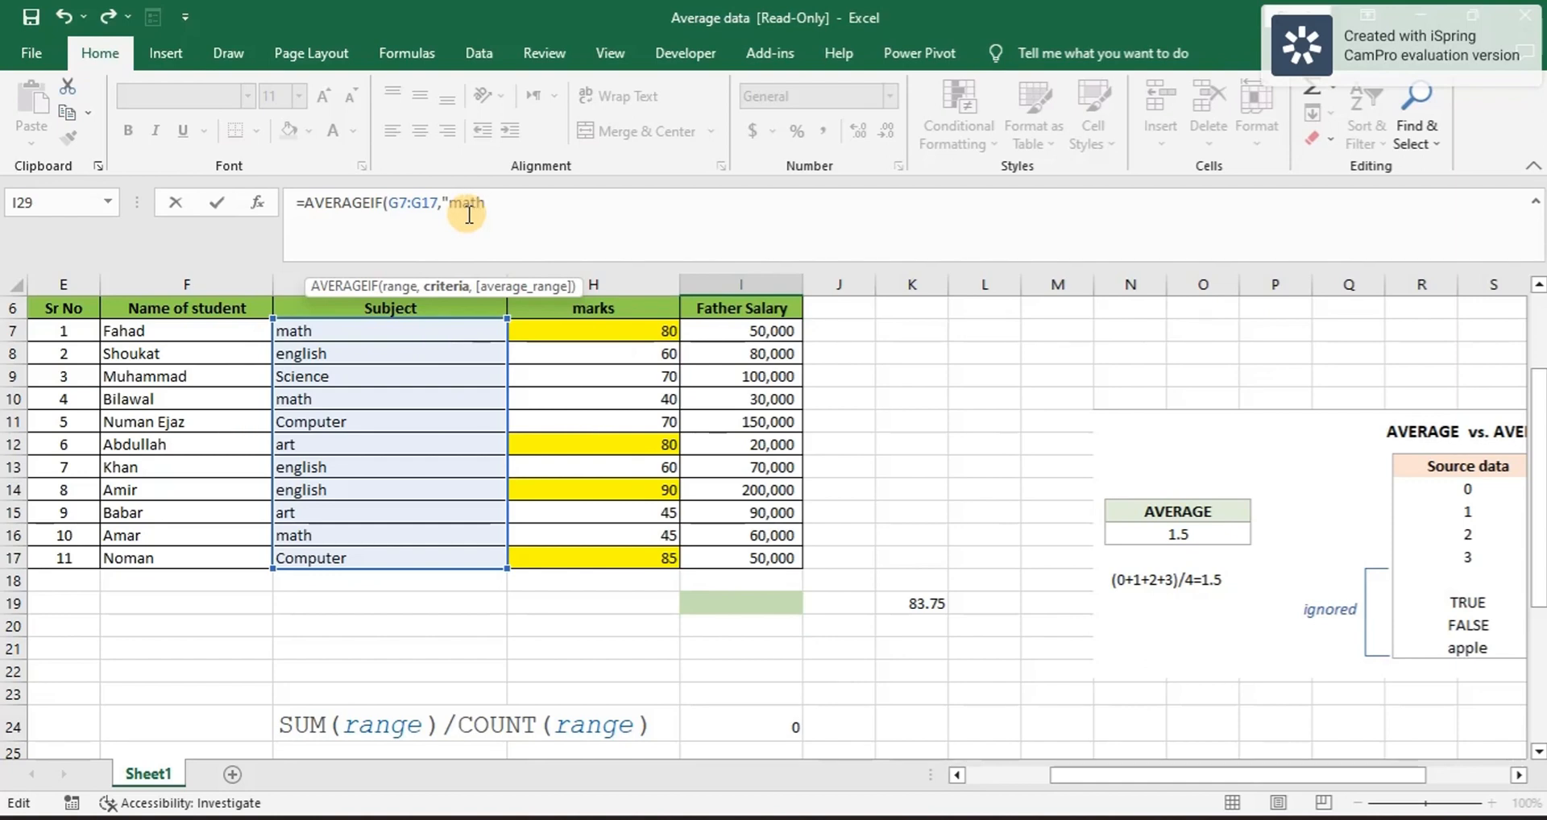
scroll(593, 340, "down", 3)
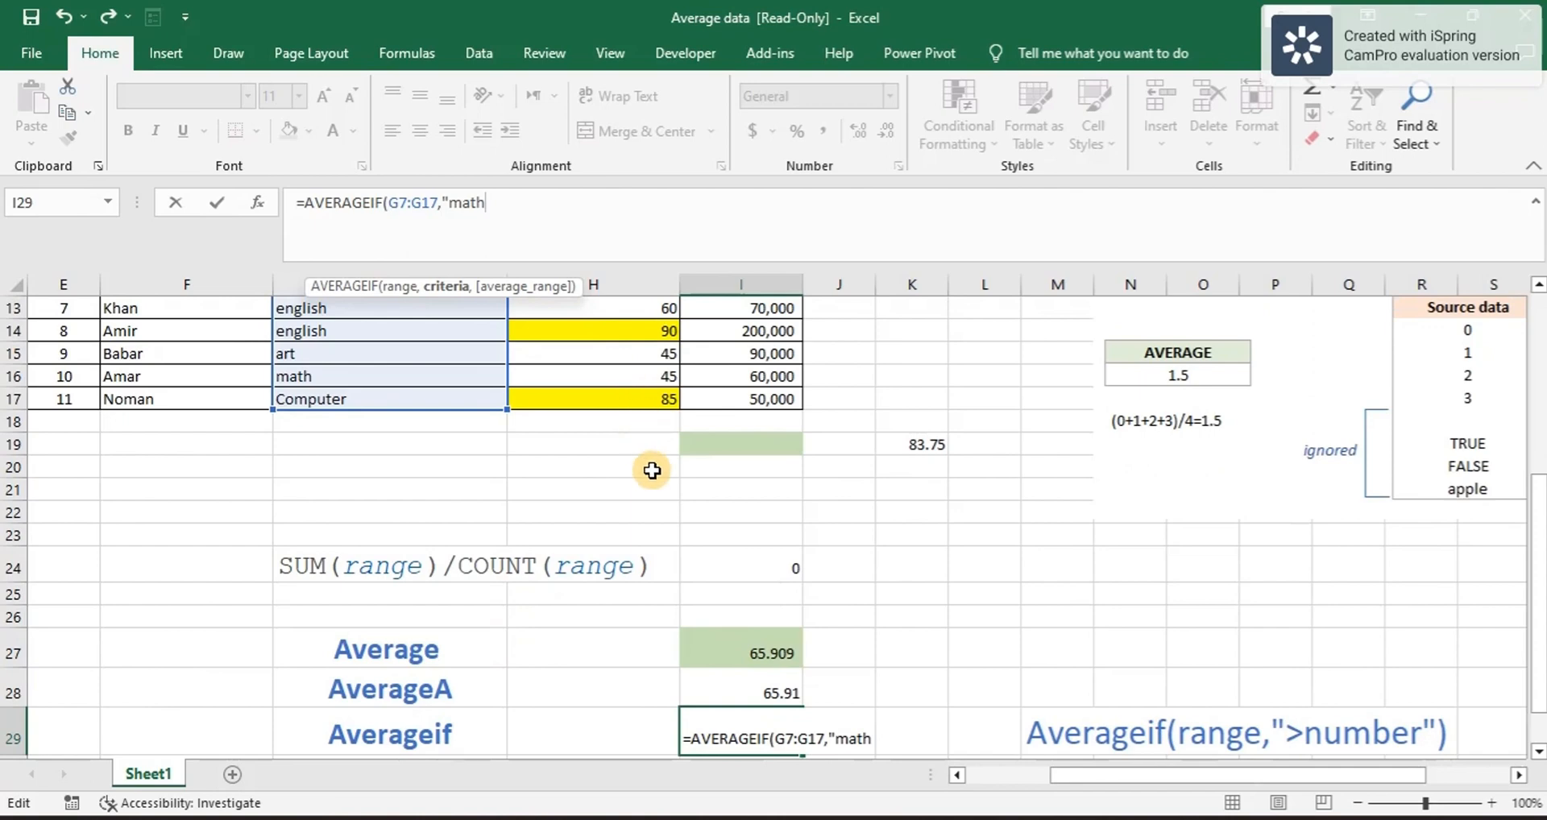
key("BackSpace")
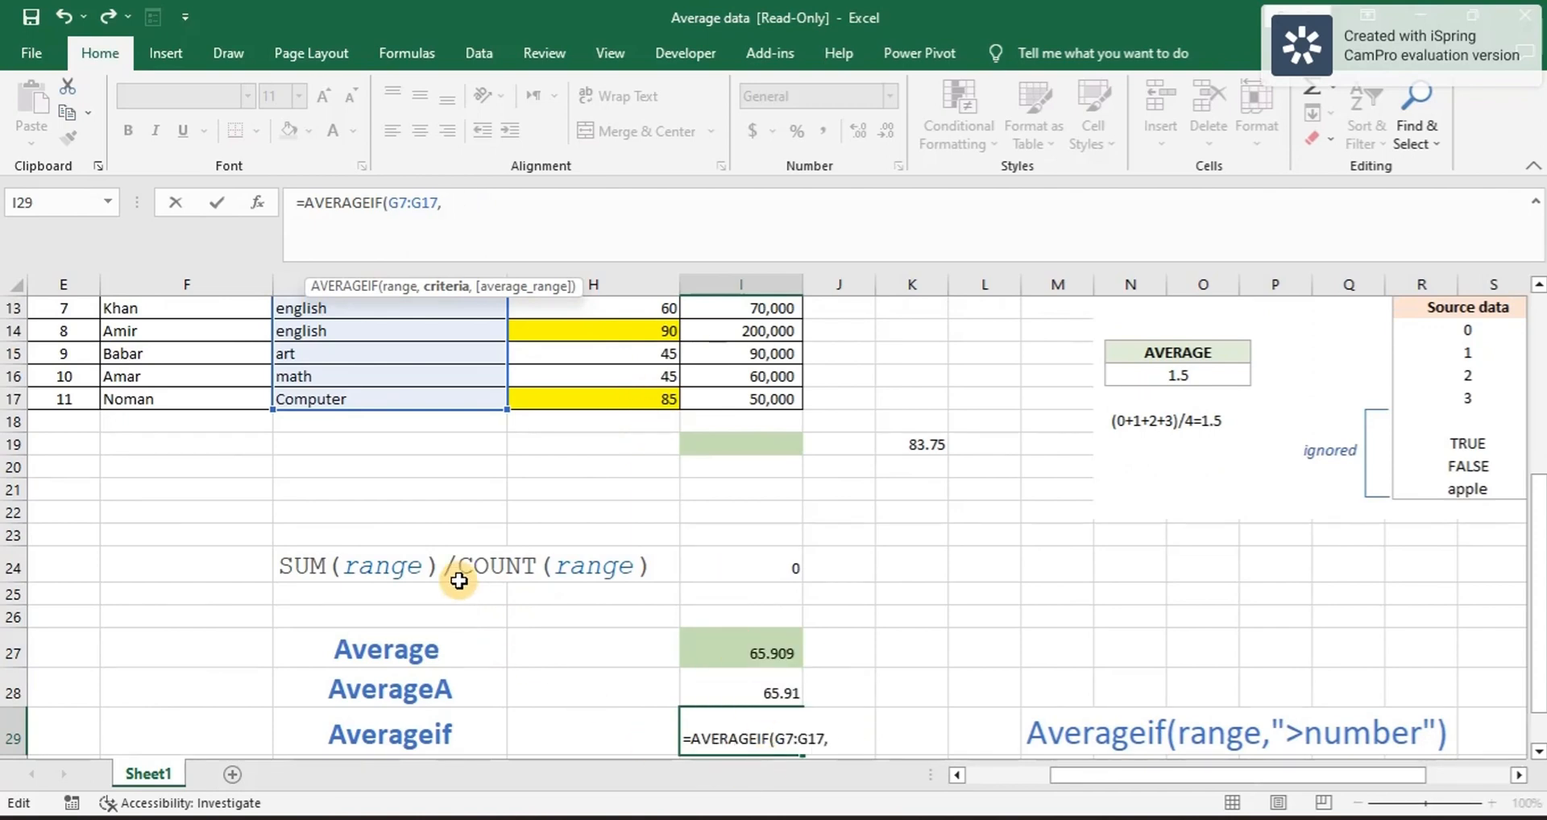
Step: Complete the I29 formula with H29 as the criterion and marks H7:H17 as the average range, giving =AVERAGEIF(G7:G17,H29,H7:H17)
scroll(718, 608, "down", 1)
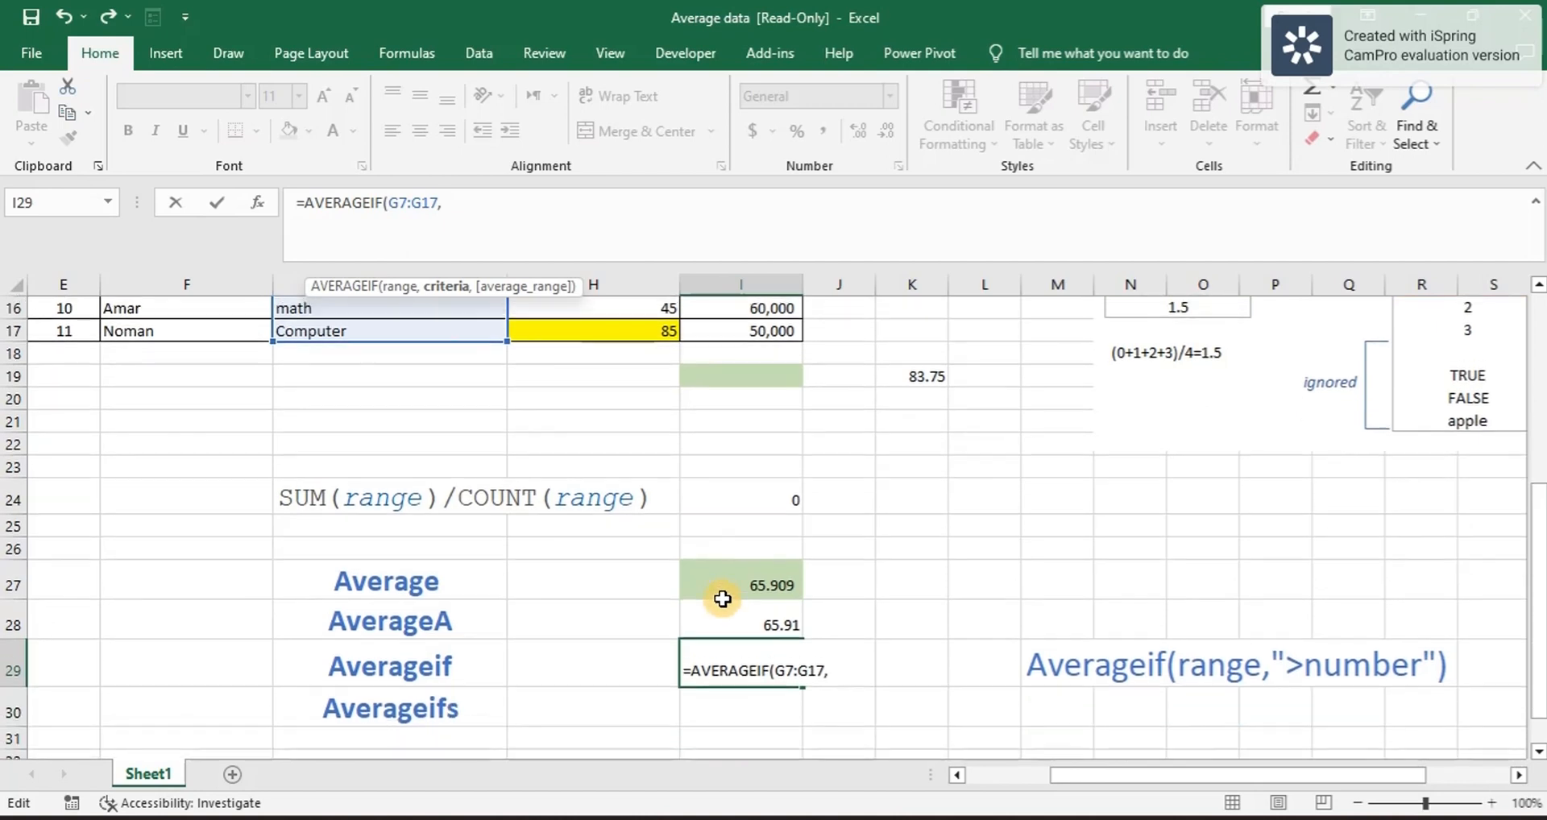
left_click(608, 663)
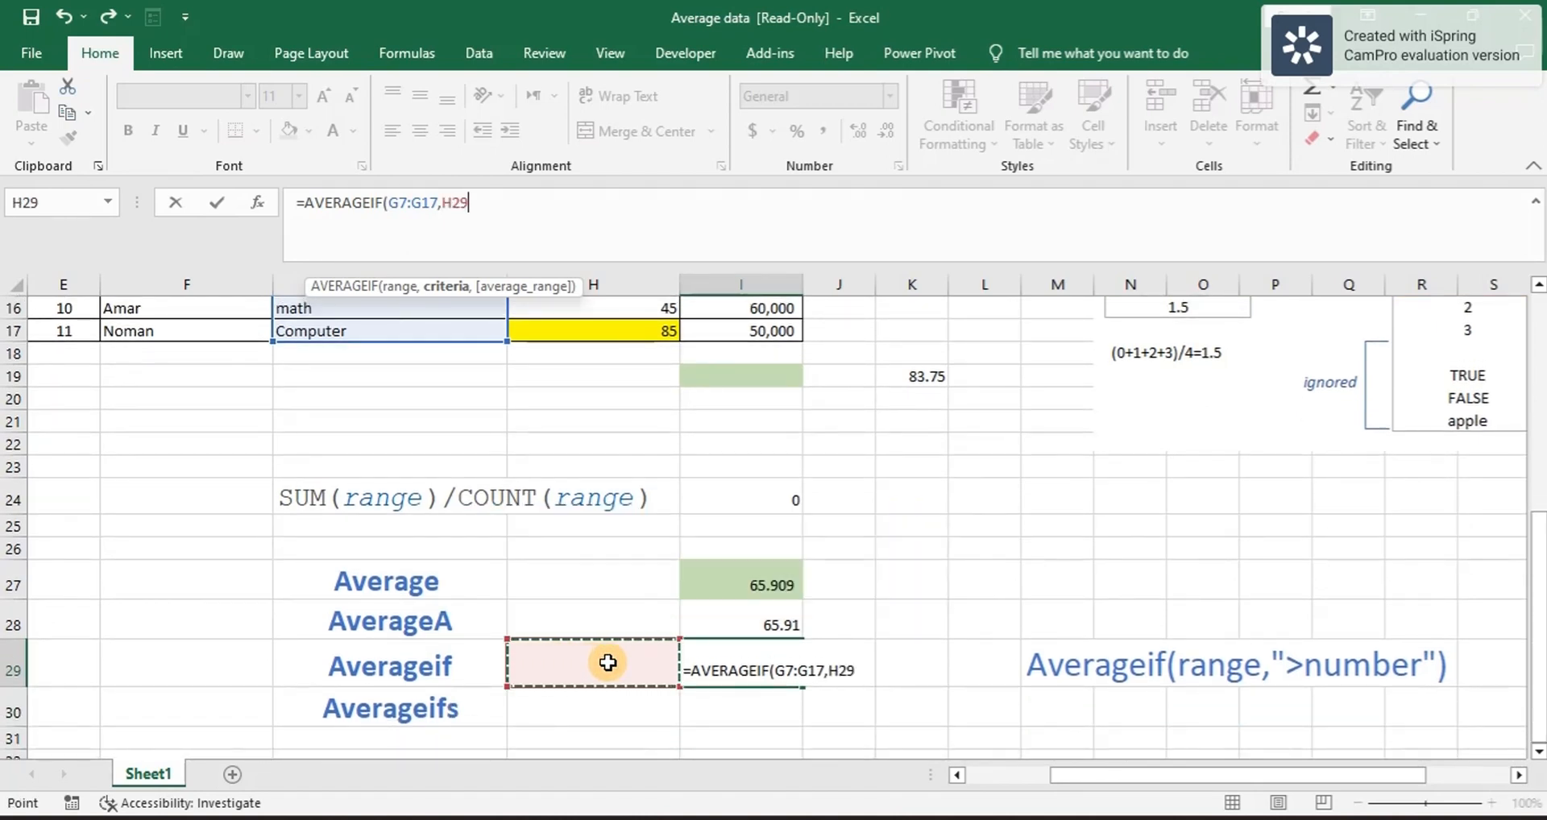
type(",")
scroll(930, 540, "up", 4)
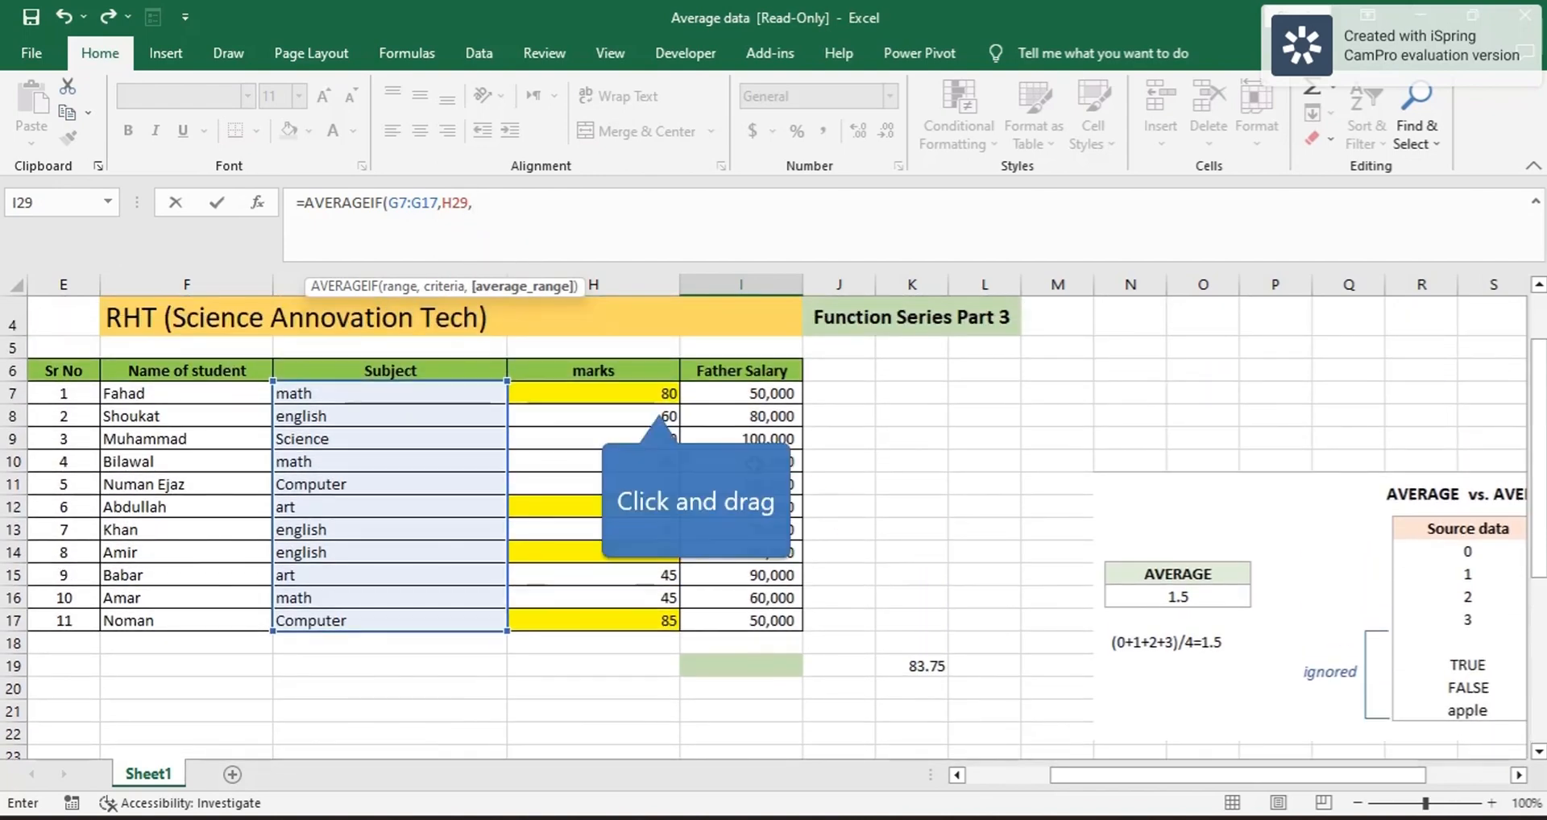
left_click_drag(661, 401, 661, 619)
type(")")
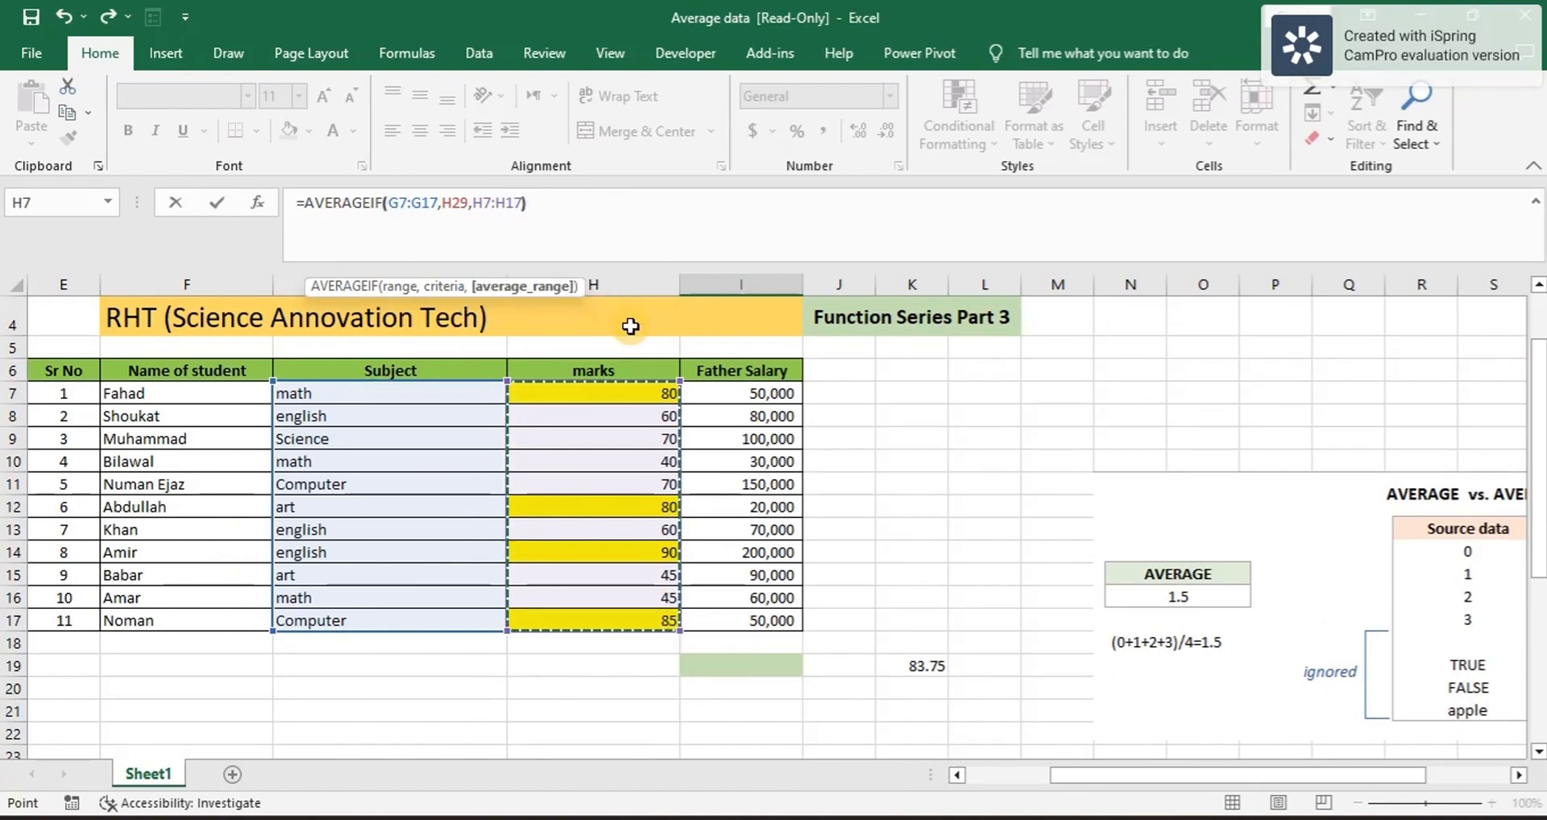
key("Return")
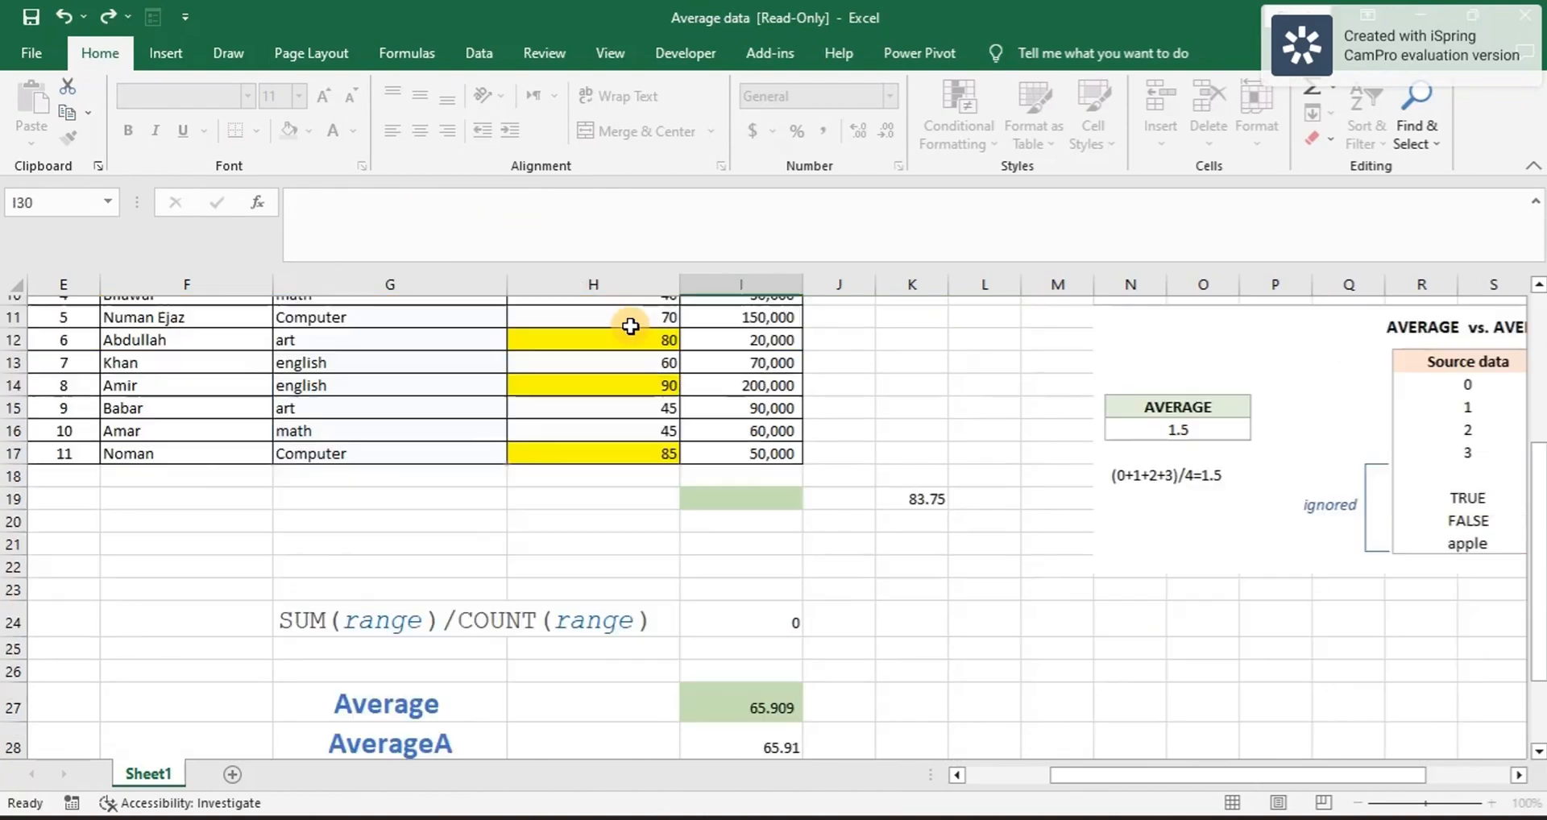
Step: Enter math in H29 as the AVERAGEIF criterion and check the result in I29
left_click(743, 696)
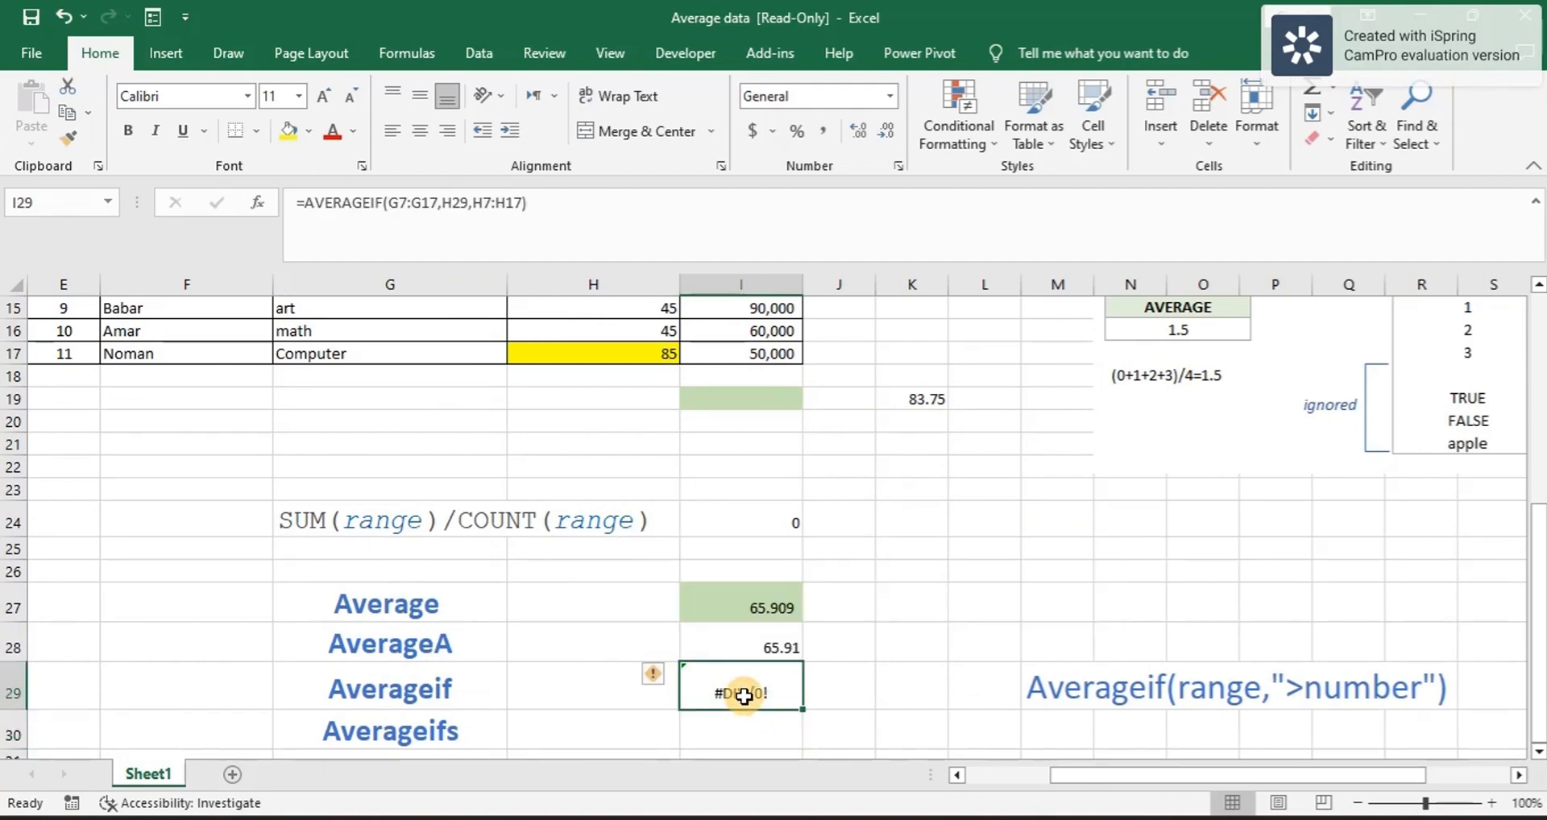
left_click(584, 698)
scroll(584, 697, "up", 3)
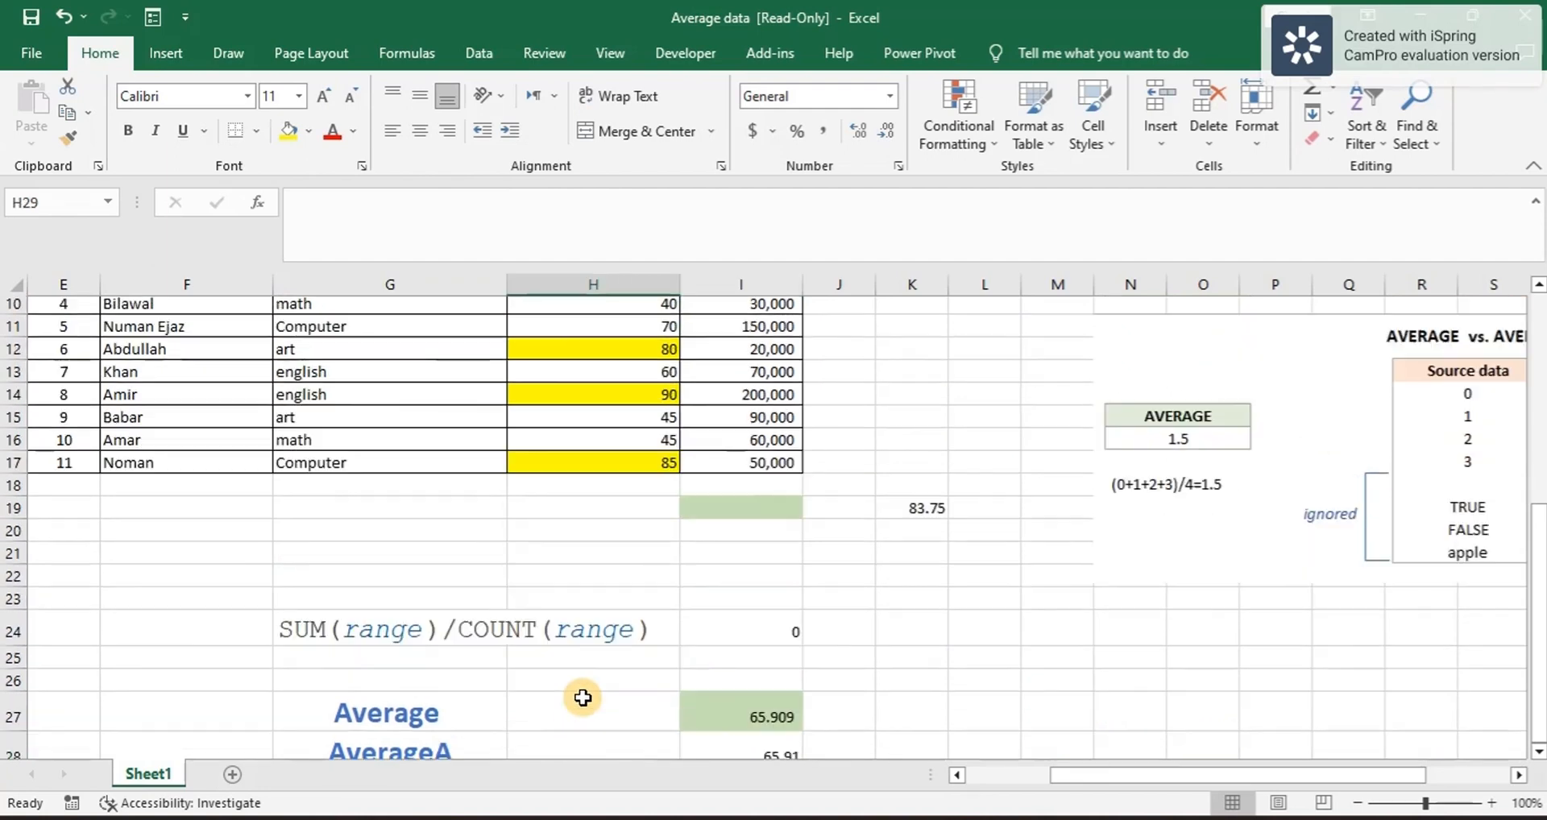
type("math")
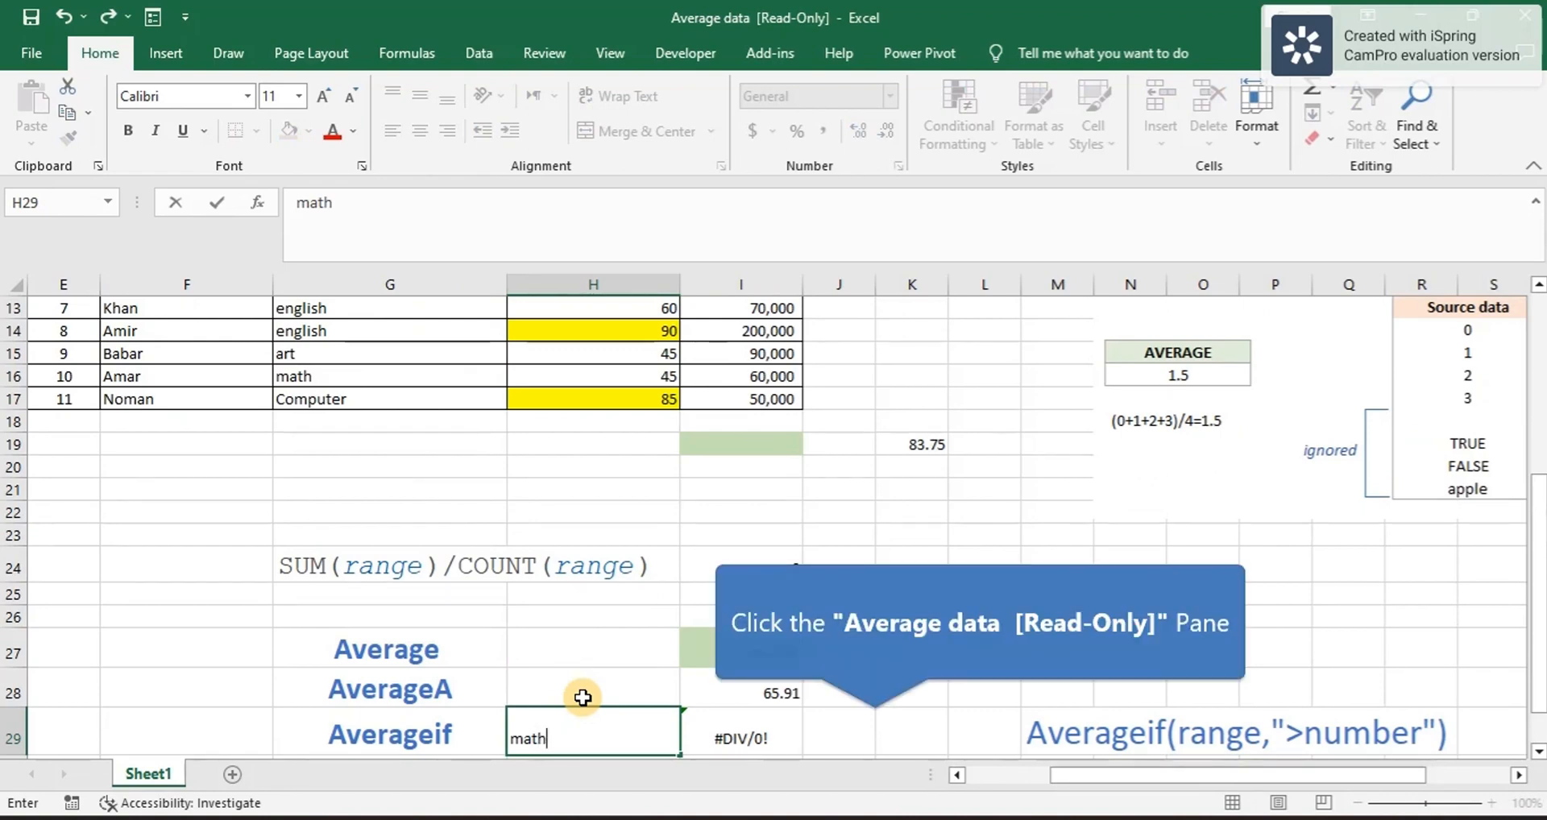
left_click(875, 723)
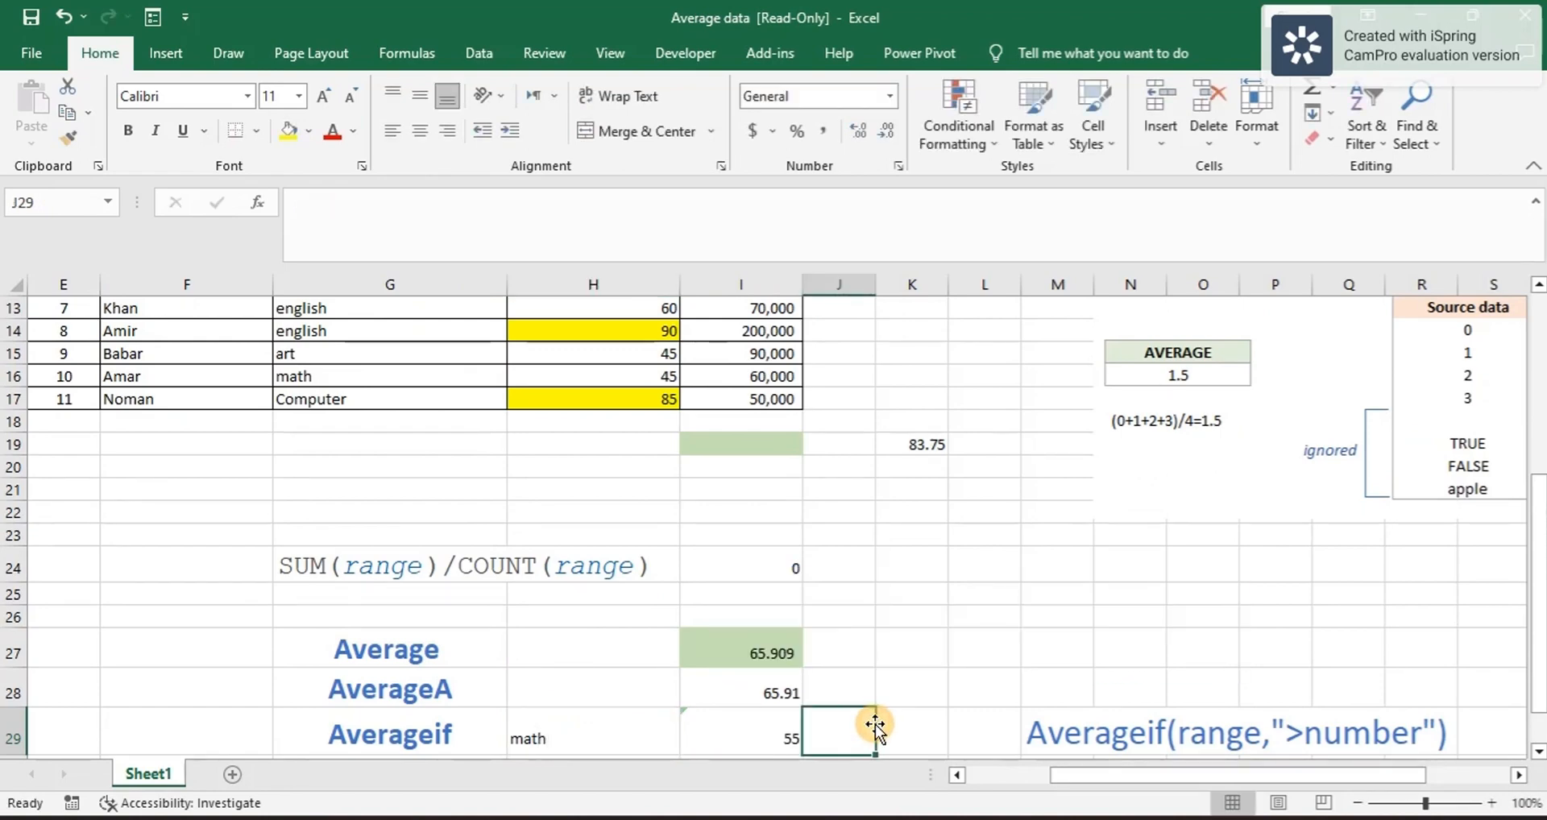
left_click(757, 739)
scroll(757, 738, "down", 1)
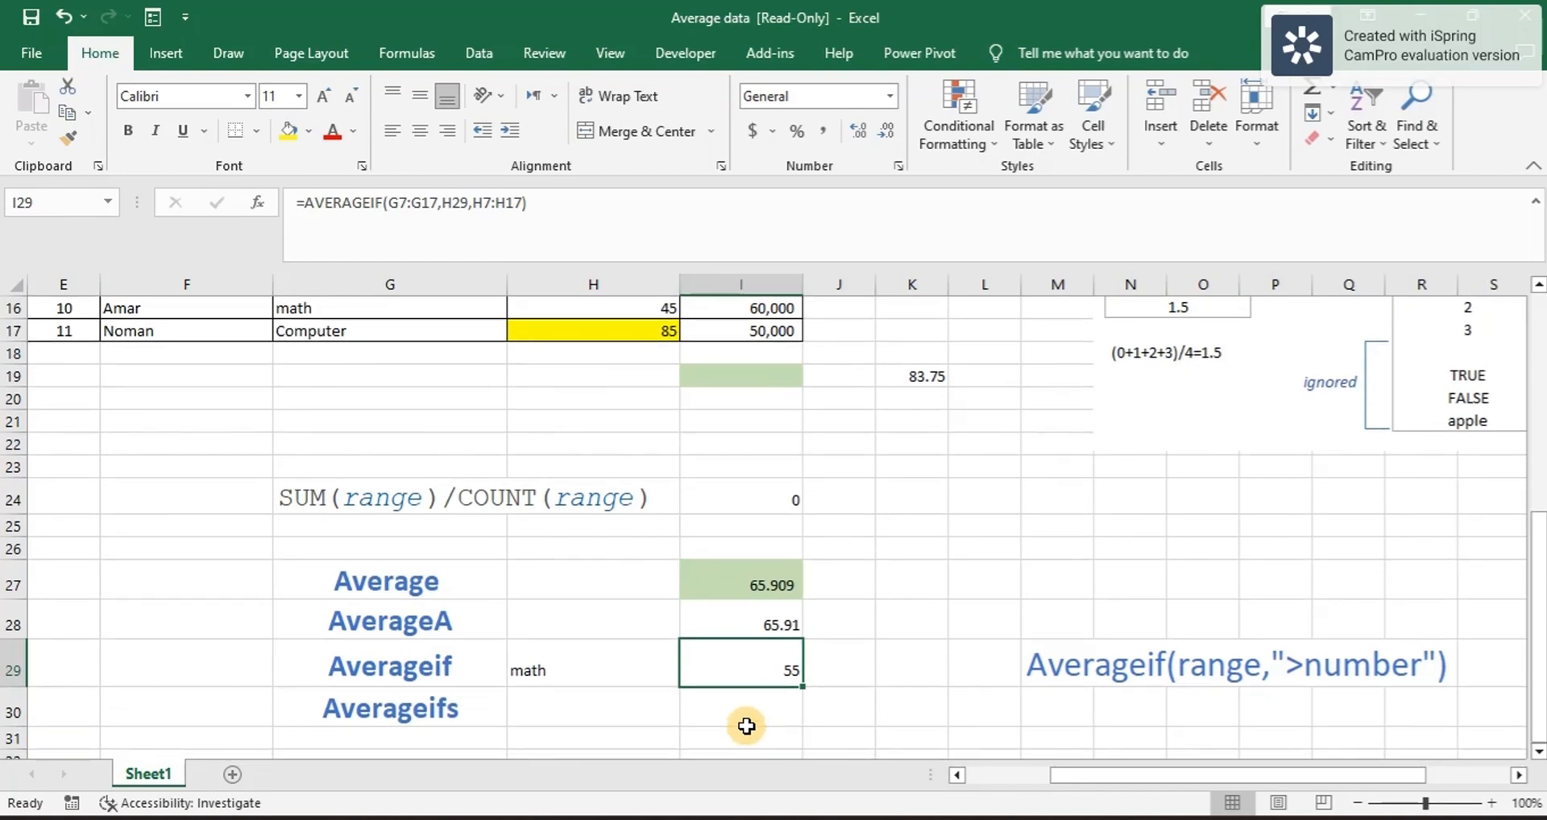
Step: Fill the math subject cells G7, G10 and G16 with yellow
scroll(746, 726, "up", 4)
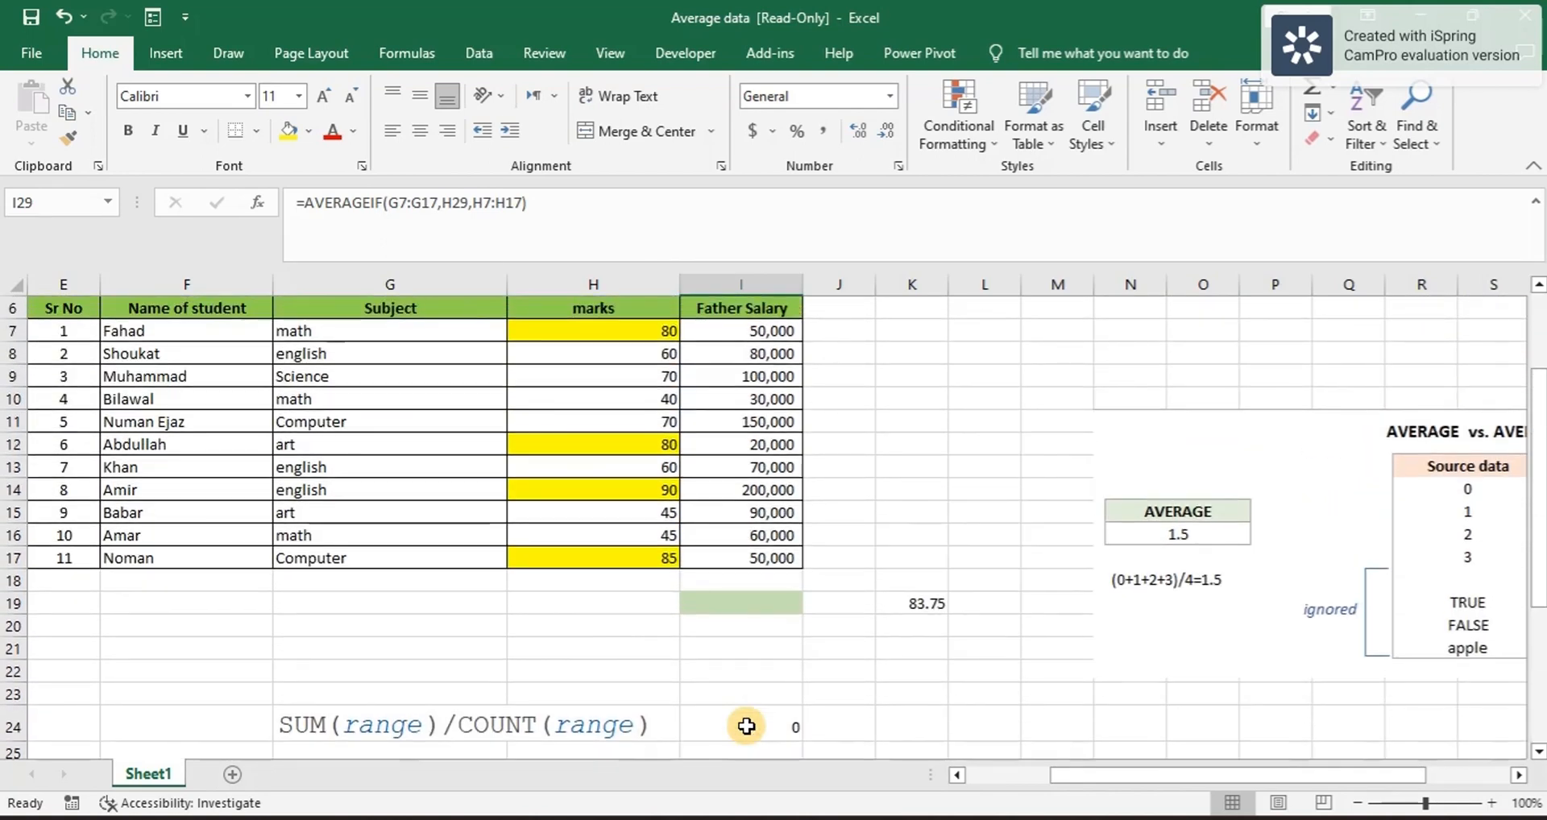
scroll(746, 726, "down", 3)
scroll(747, 726, "up", 2)
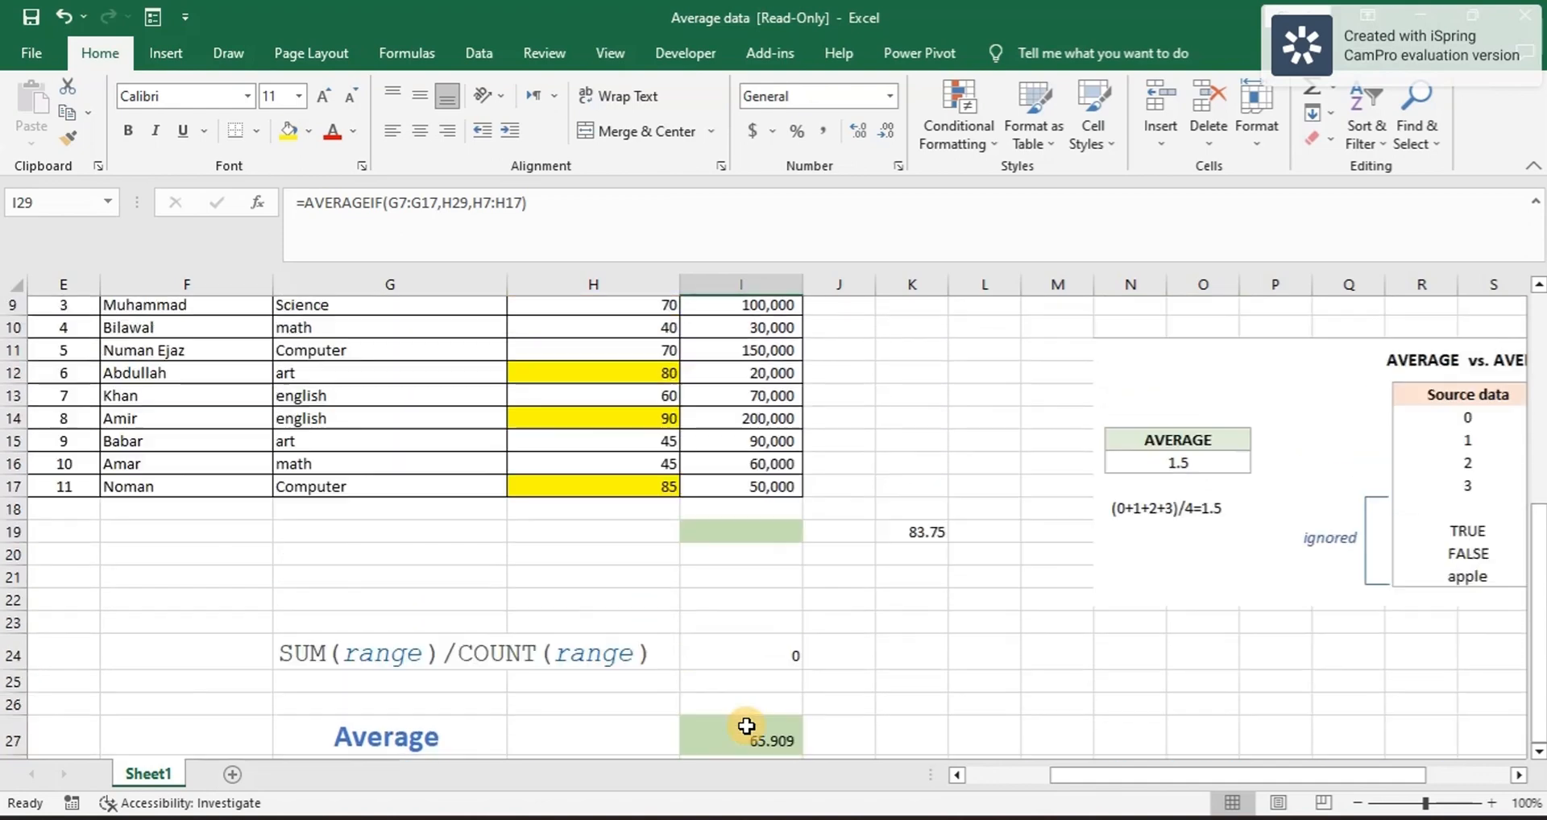
scroll(745, 725, "up", 2)
left_click(370, 395)
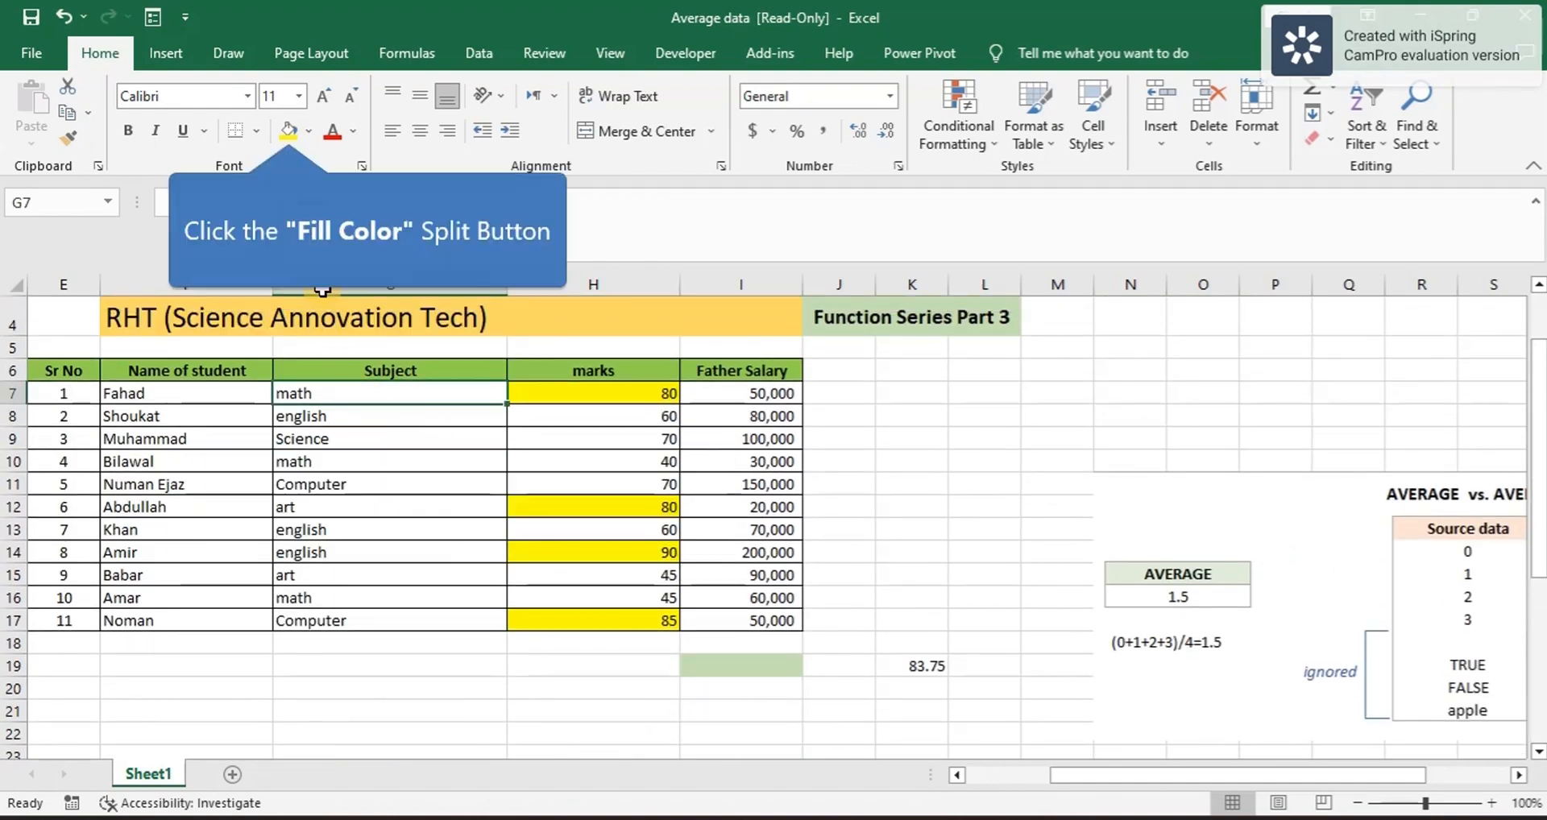
left_click(288, 134)
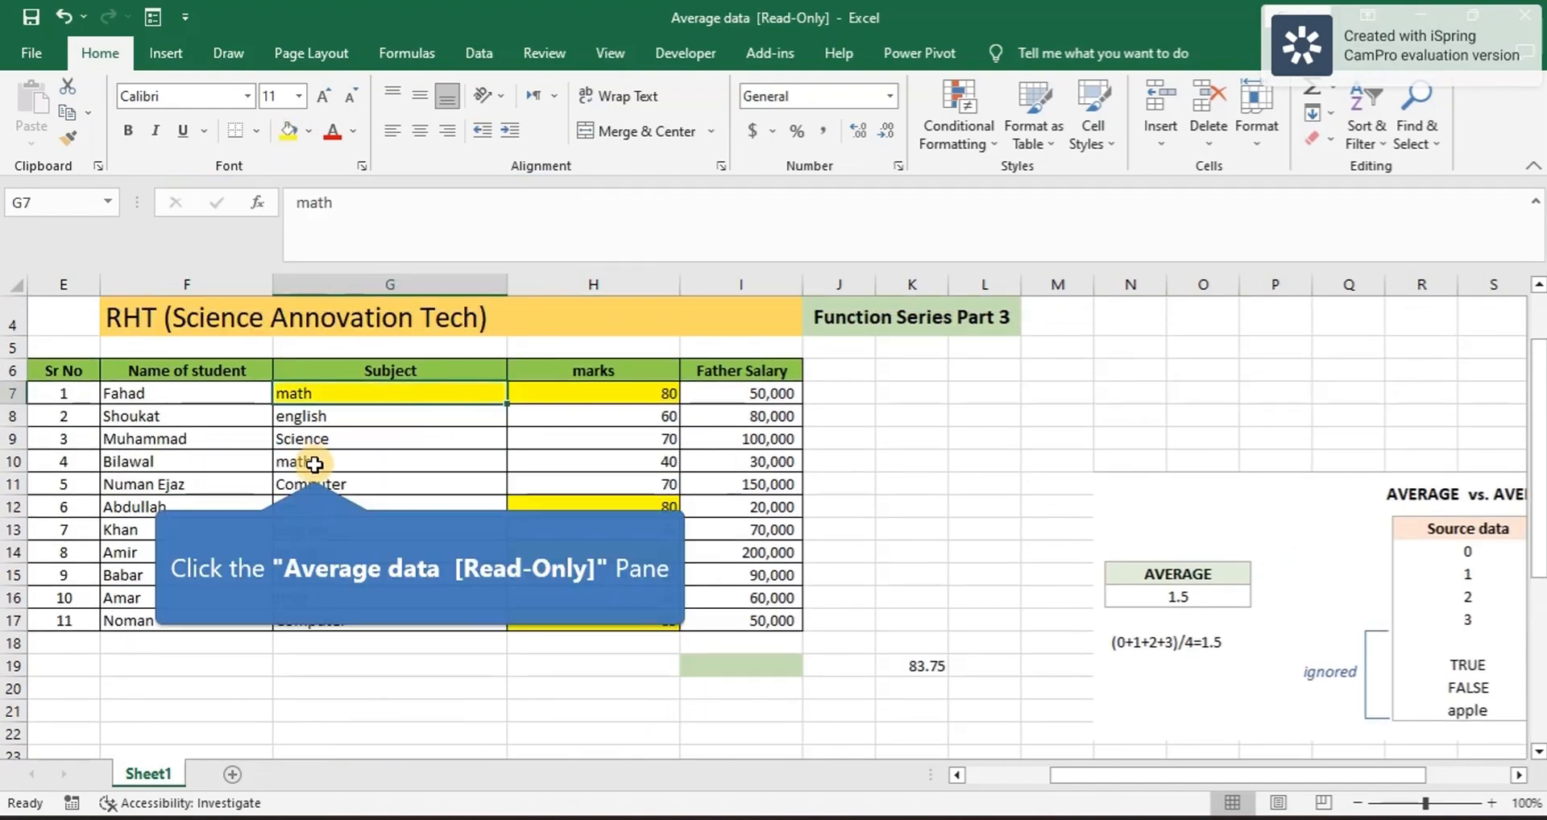
left_click(314, 465)
left_click(289, 134)
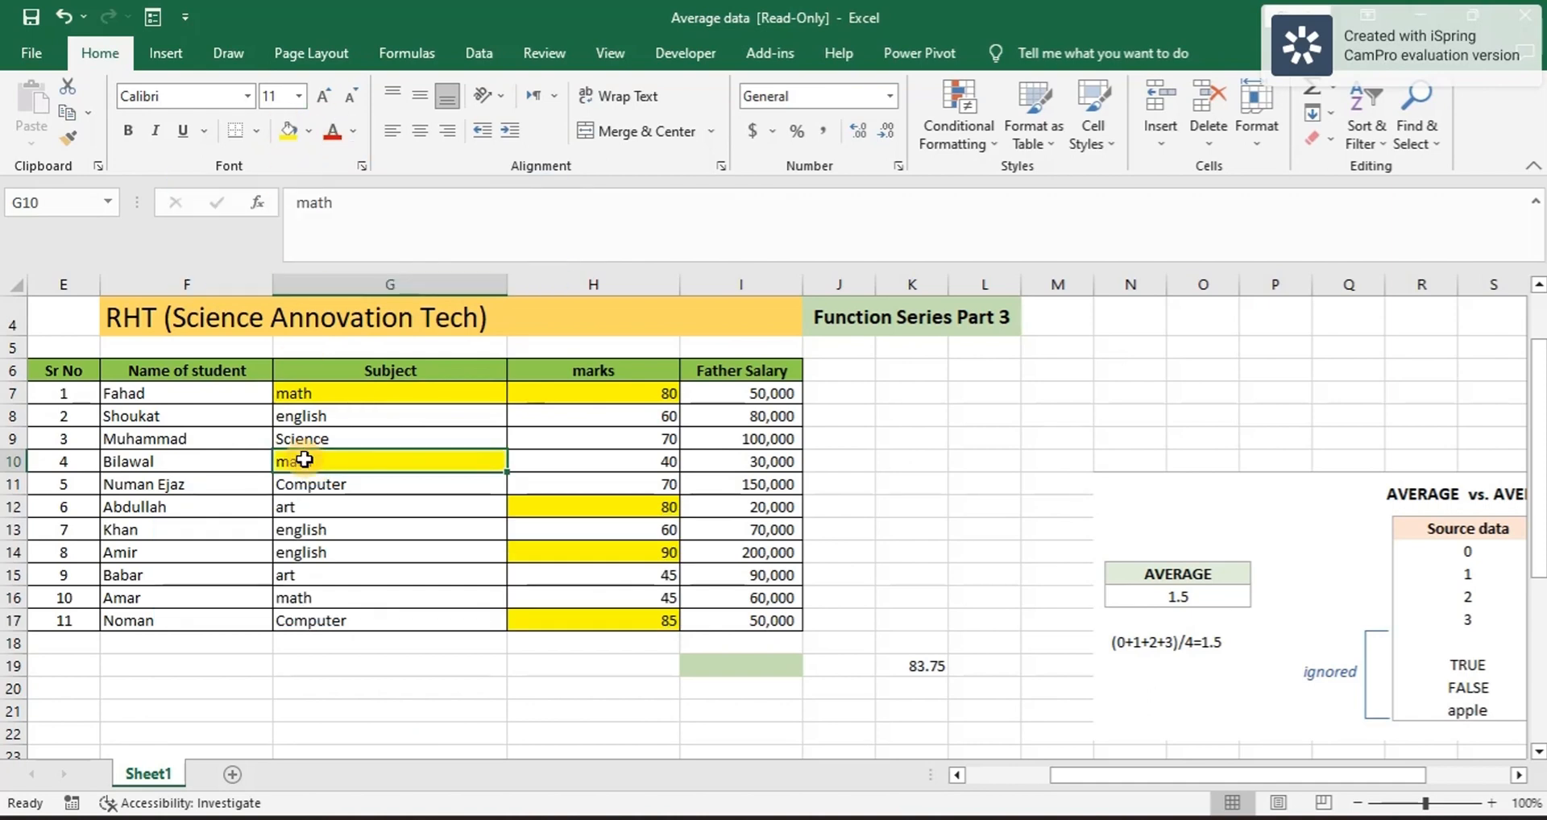
left_click(328, 594)
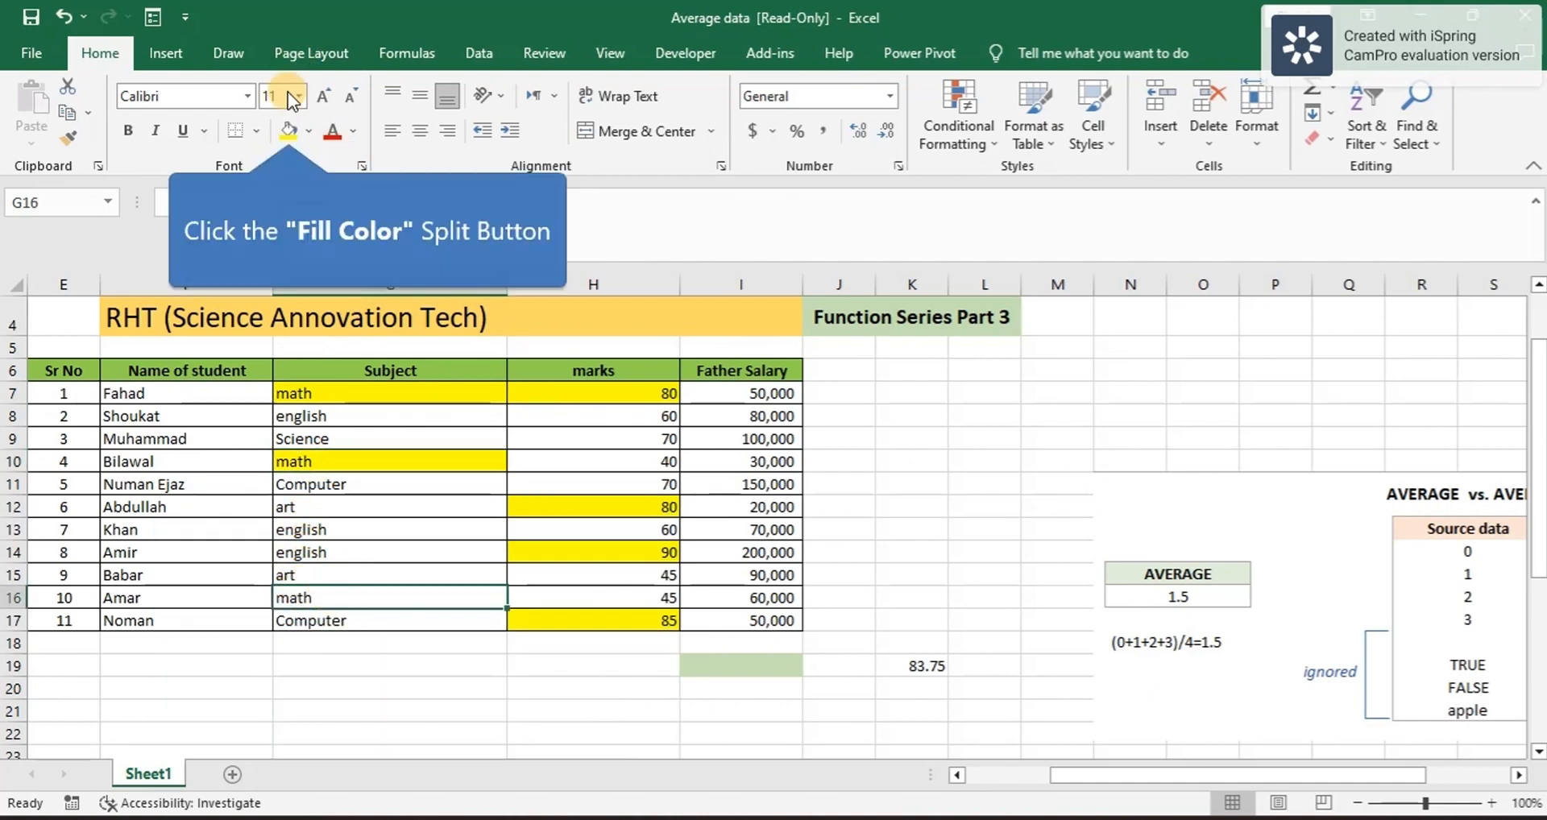
left_click(289, 134)
Step: Start a manual math average in K21 by adding the math marks in H7, H10 and H16
scroll(474, 593, "down", 2)
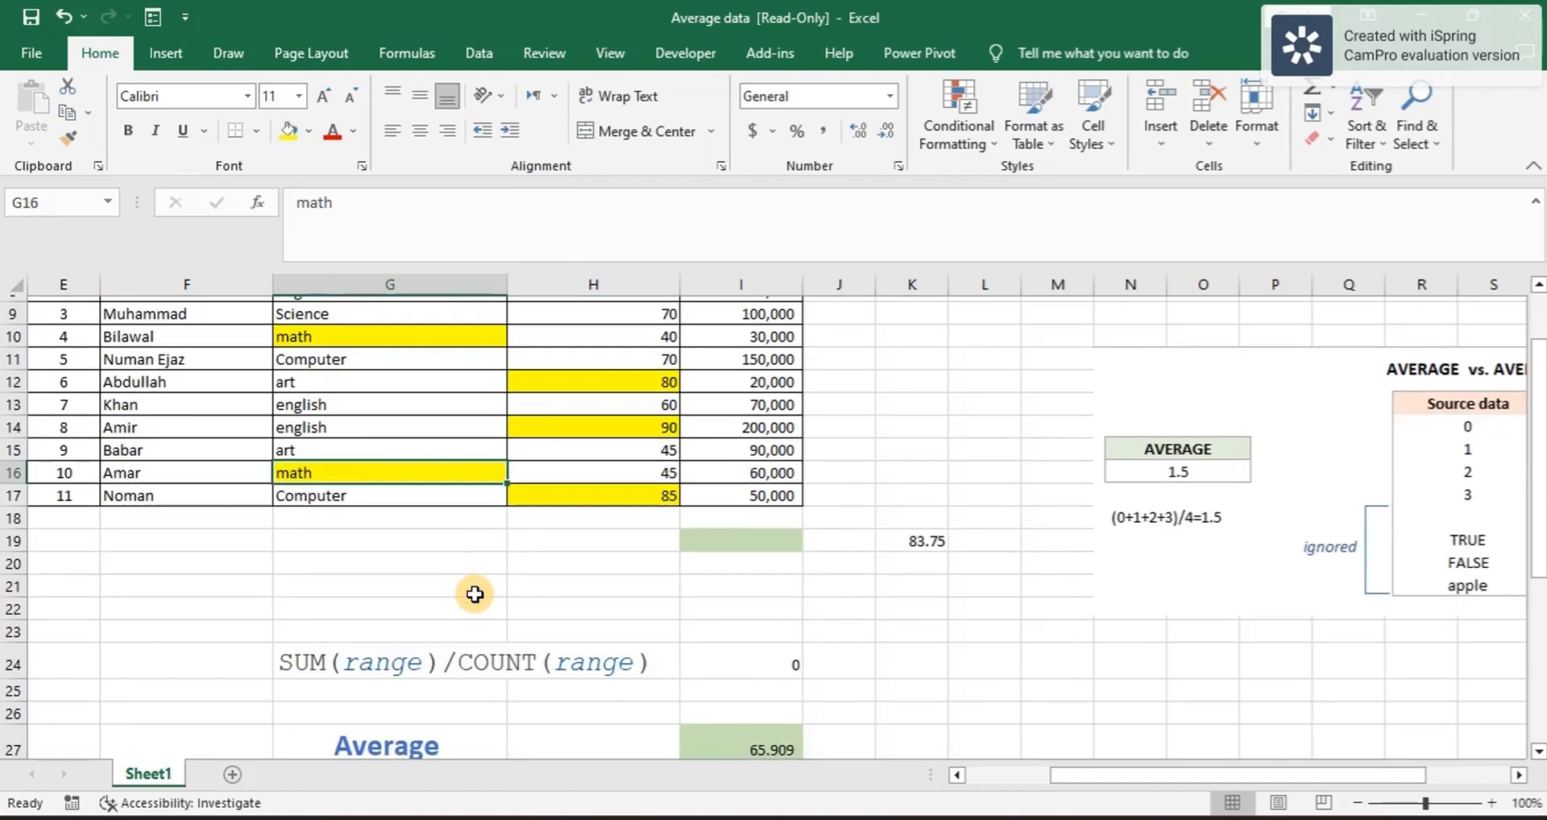
left_click(911, 737)
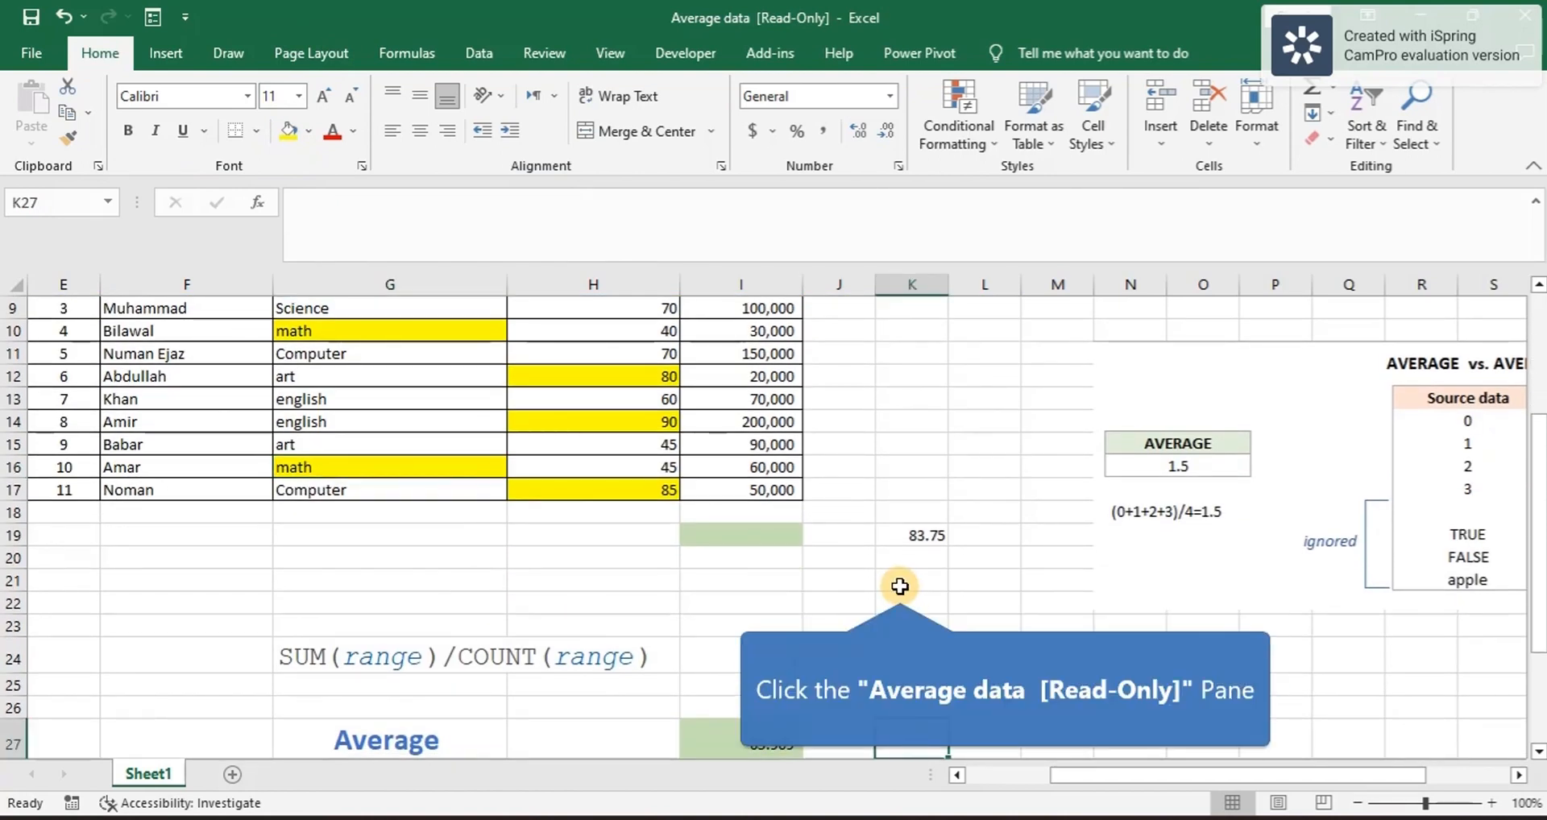
left_click(901, 586)
type("=")
scroll(900, 587, "up", 3)
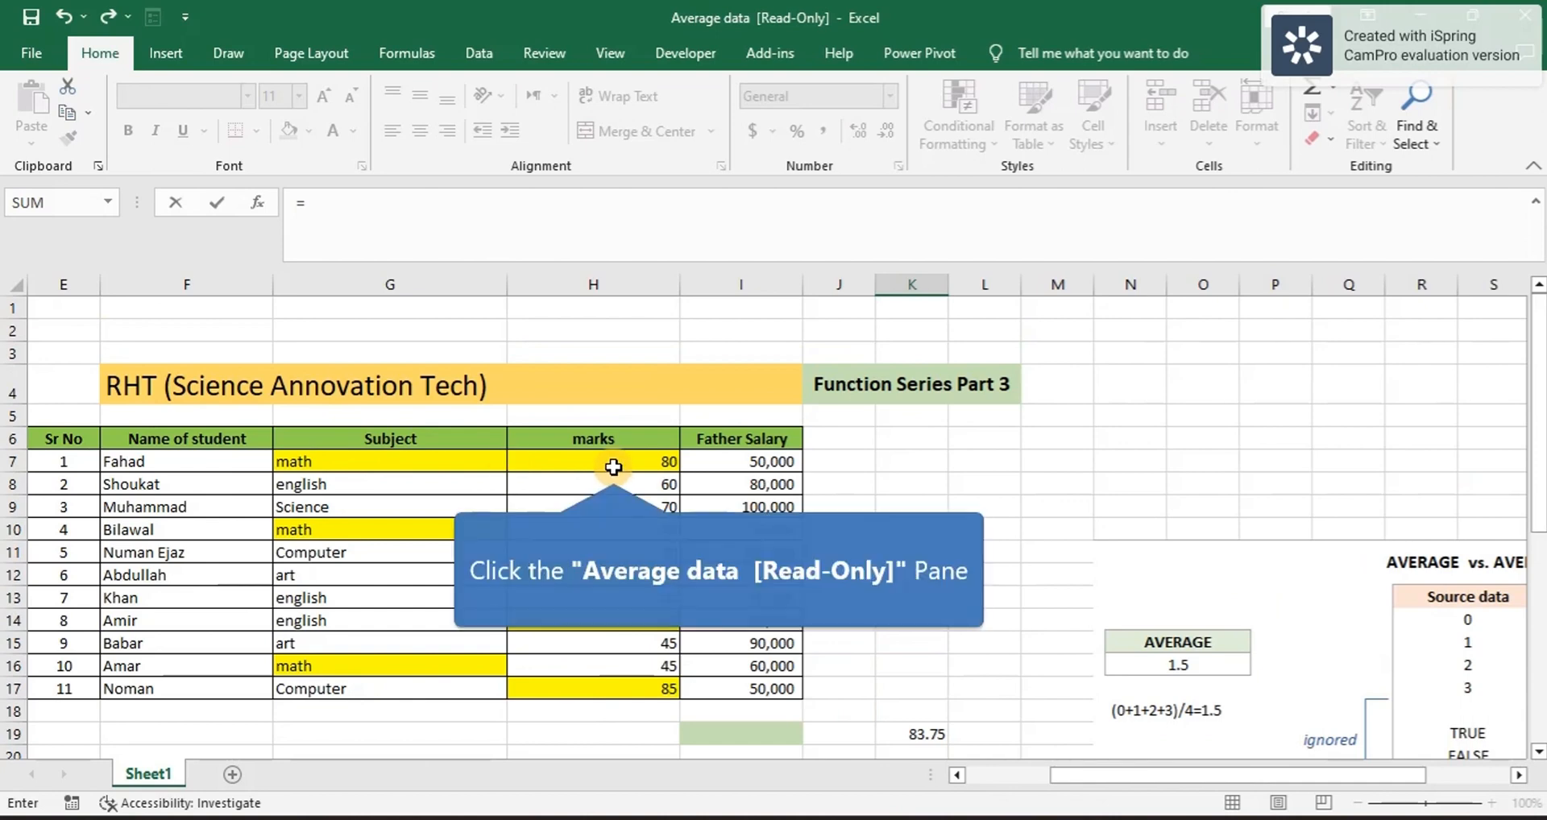
left_click(613, 468)
type("+")
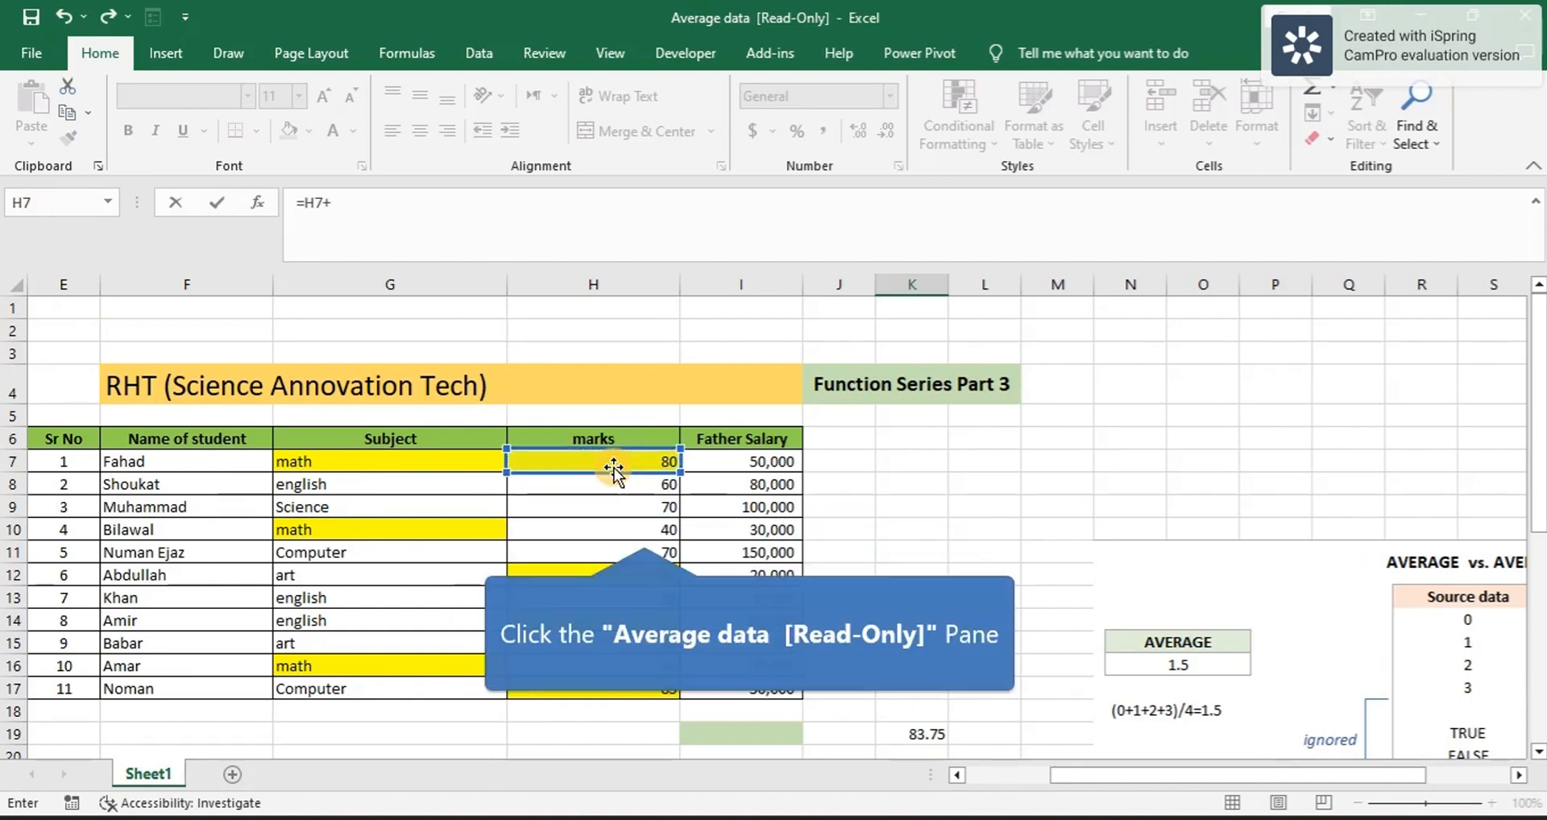
left_click(644, 530)
type("+")
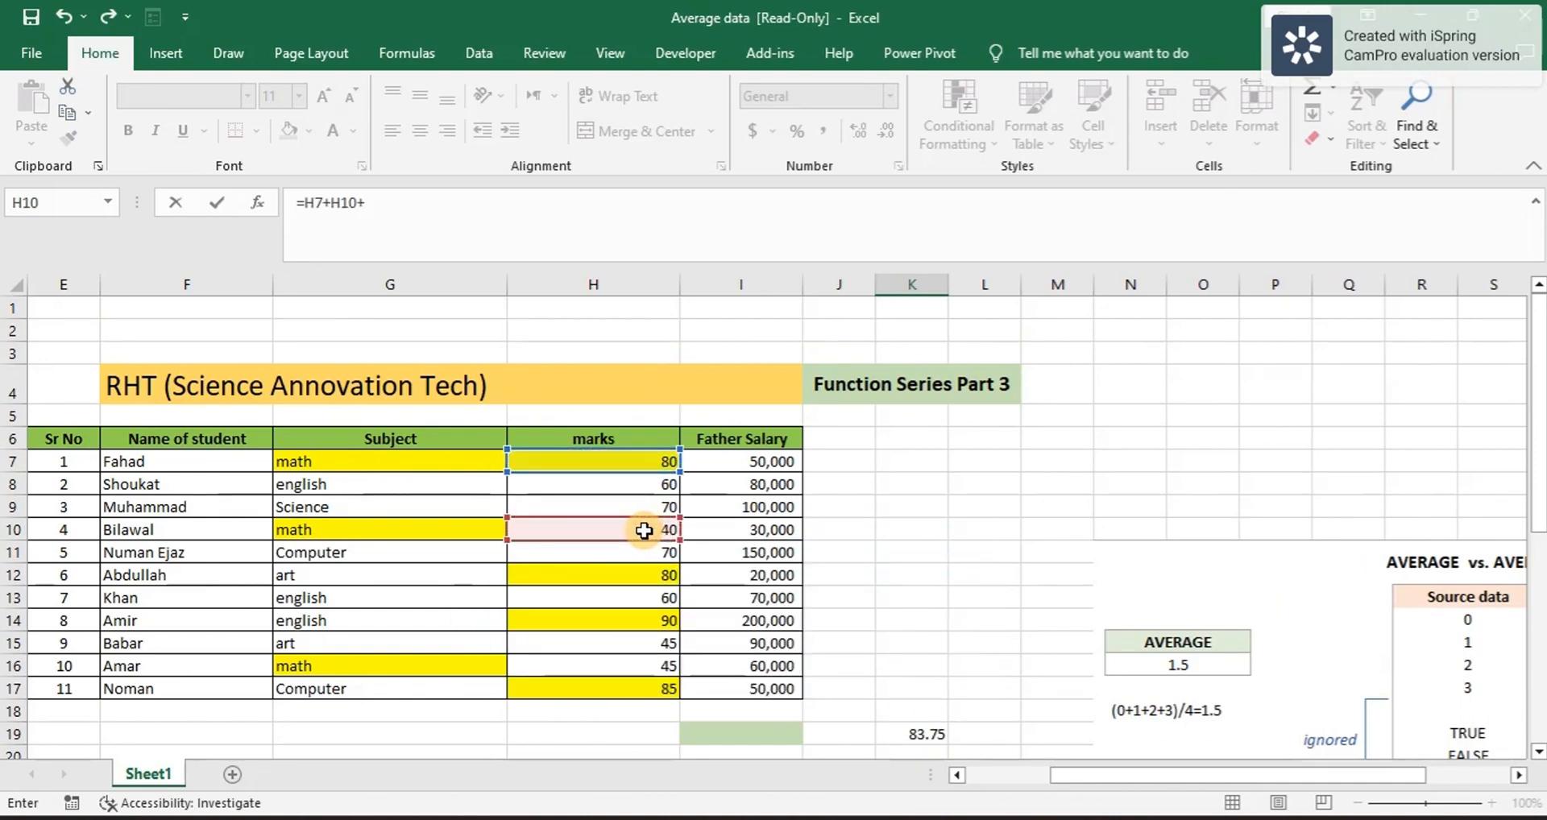
left_click(653, 664)
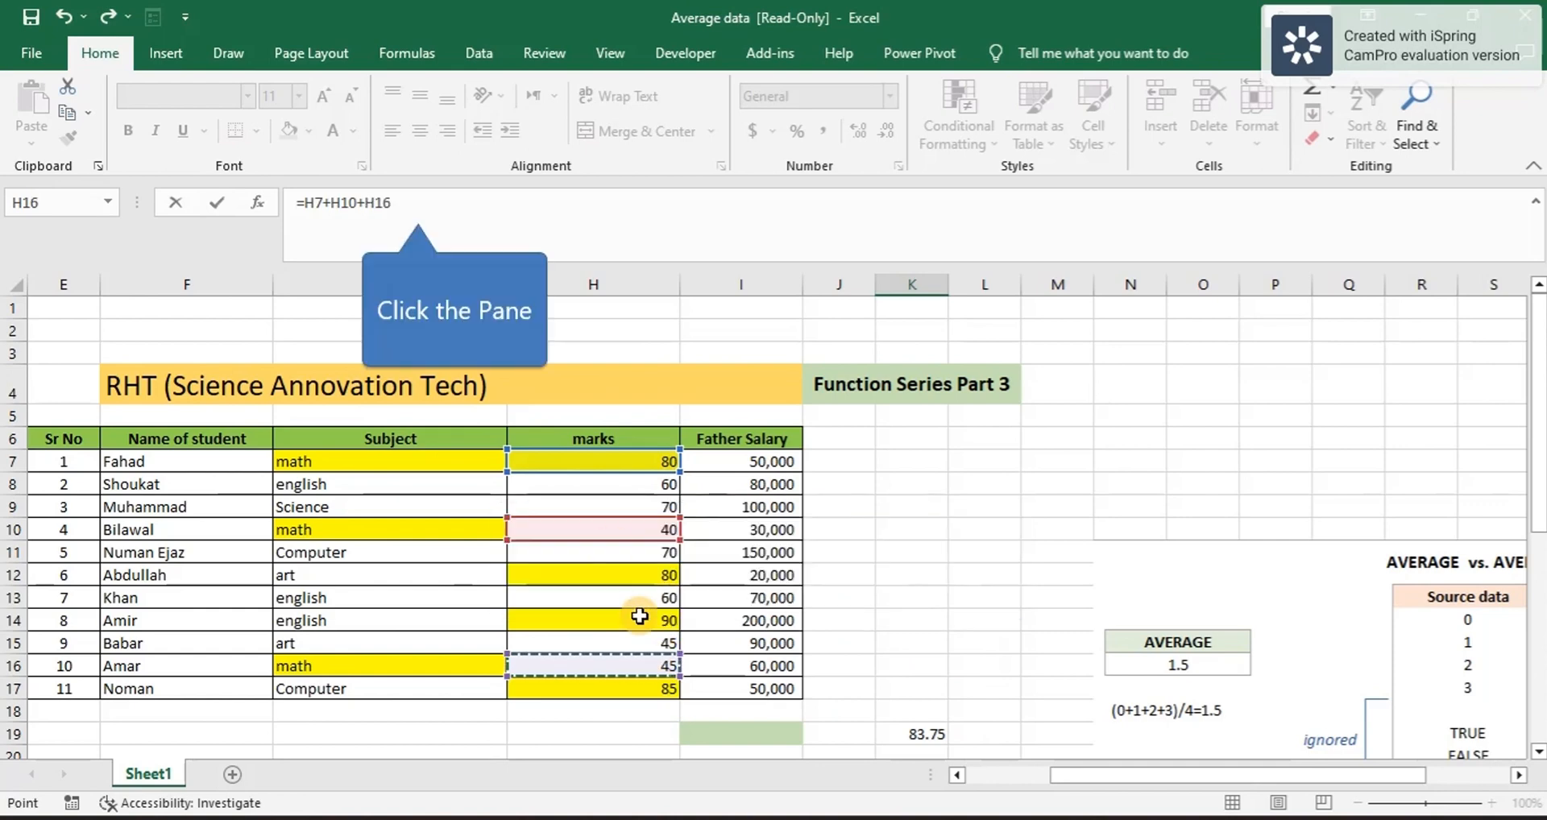
Step: Enclose the K21 sum in parentheses and divide it by 3, giving =(H7+H10+H16)/3
left_click(420, 207)
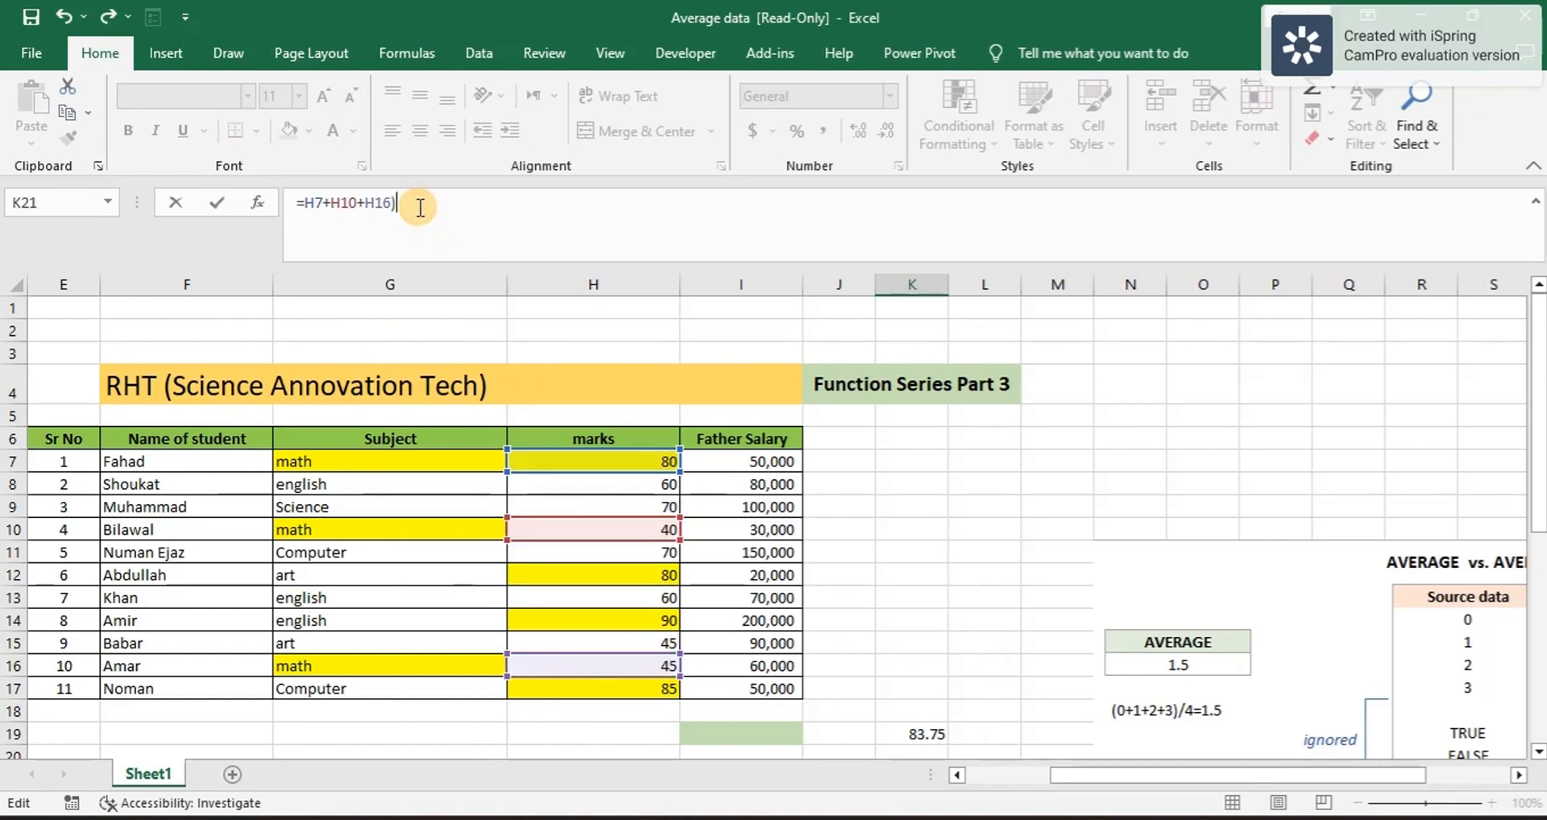
type(")")
left_click(308, 202)
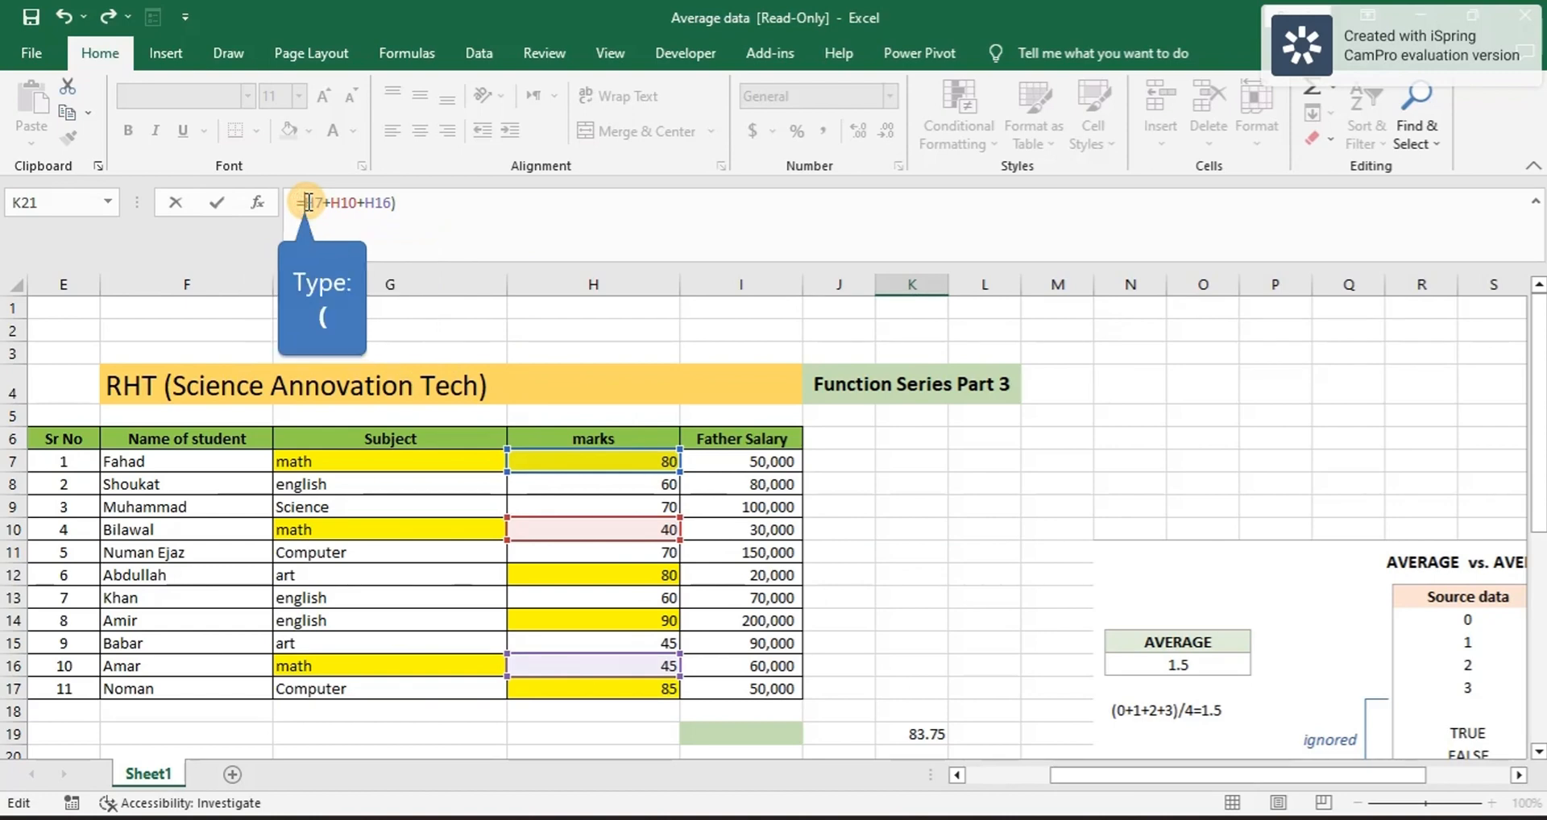
type("(")
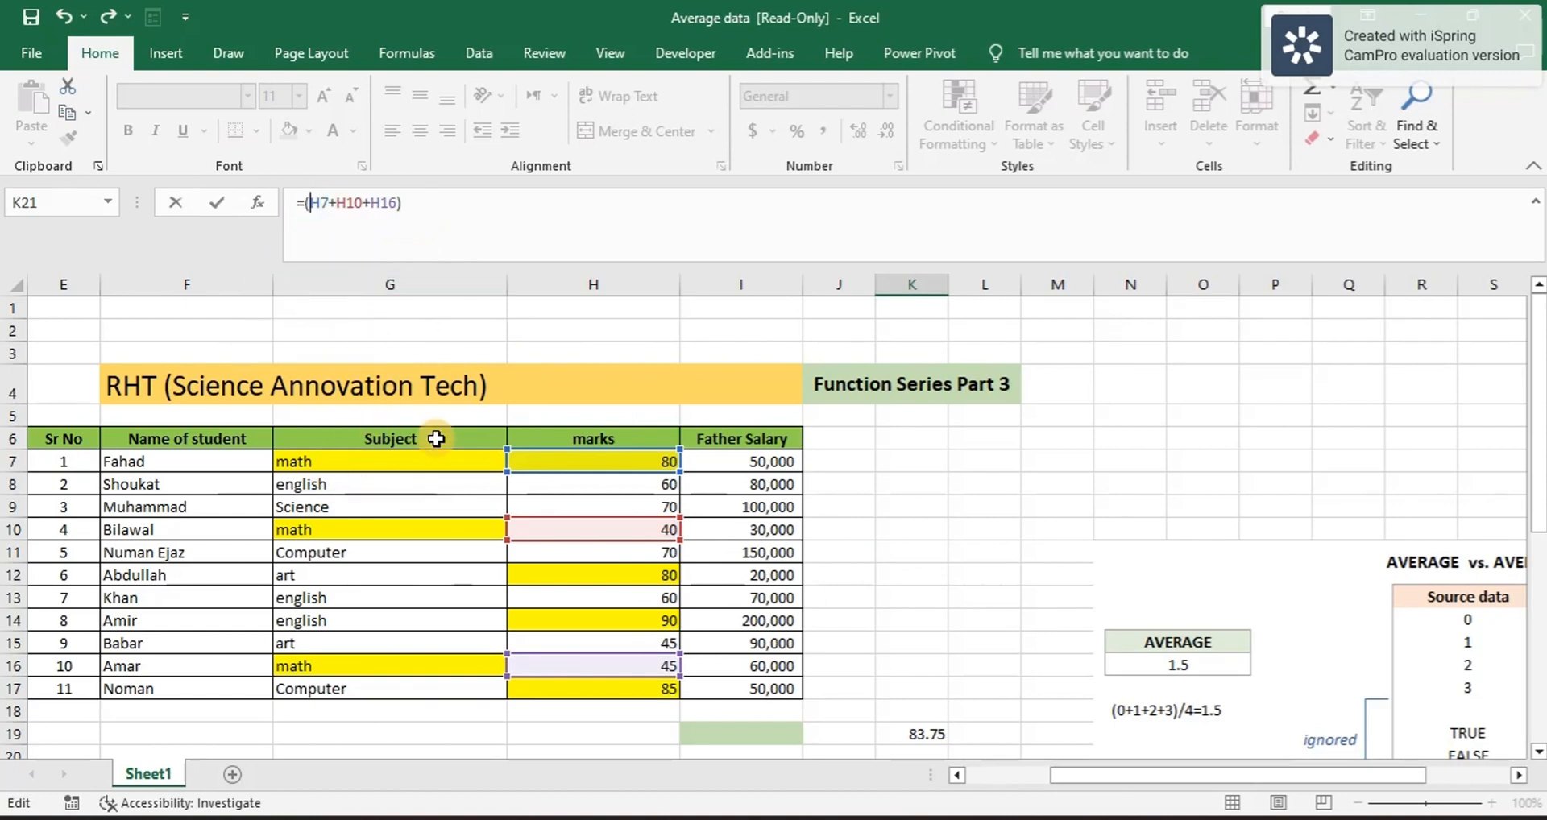
left_click(419, 203)
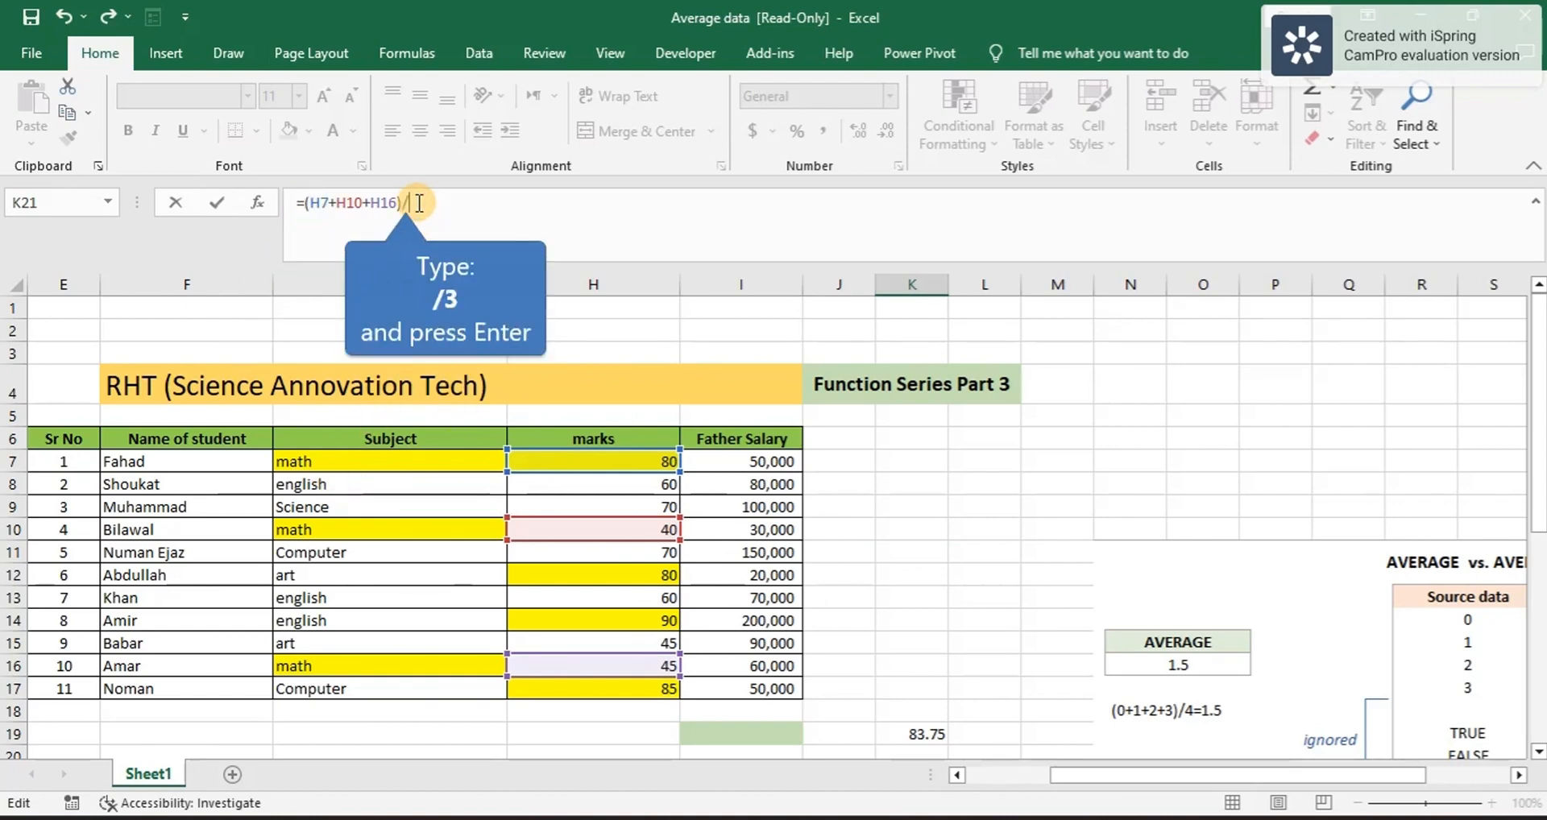
type("/3")
key("Return")
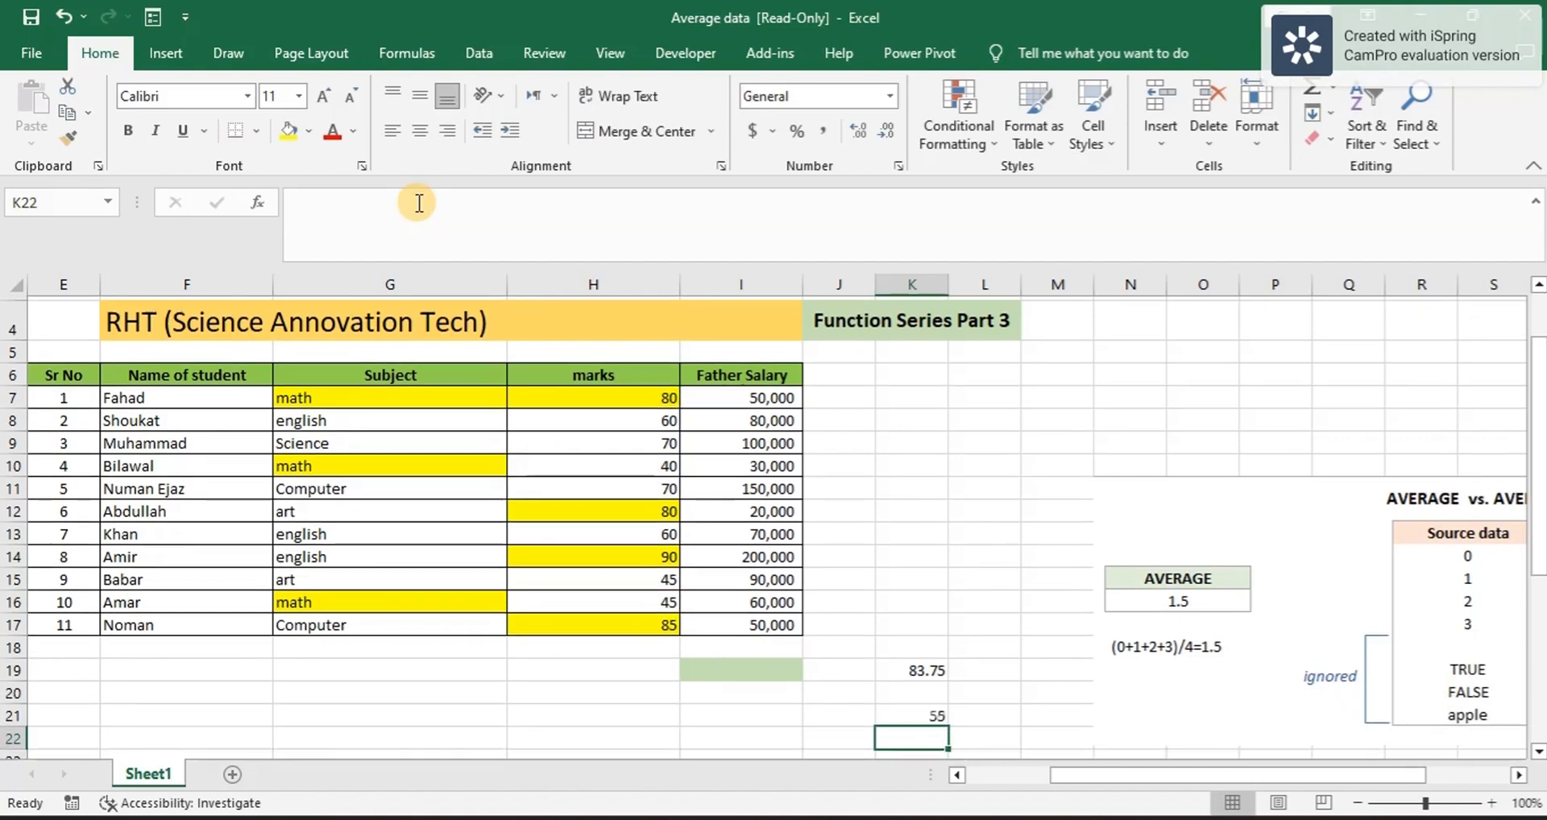
Step: Format the manual math average in K21 to two decimal places
left_click(910, 708)
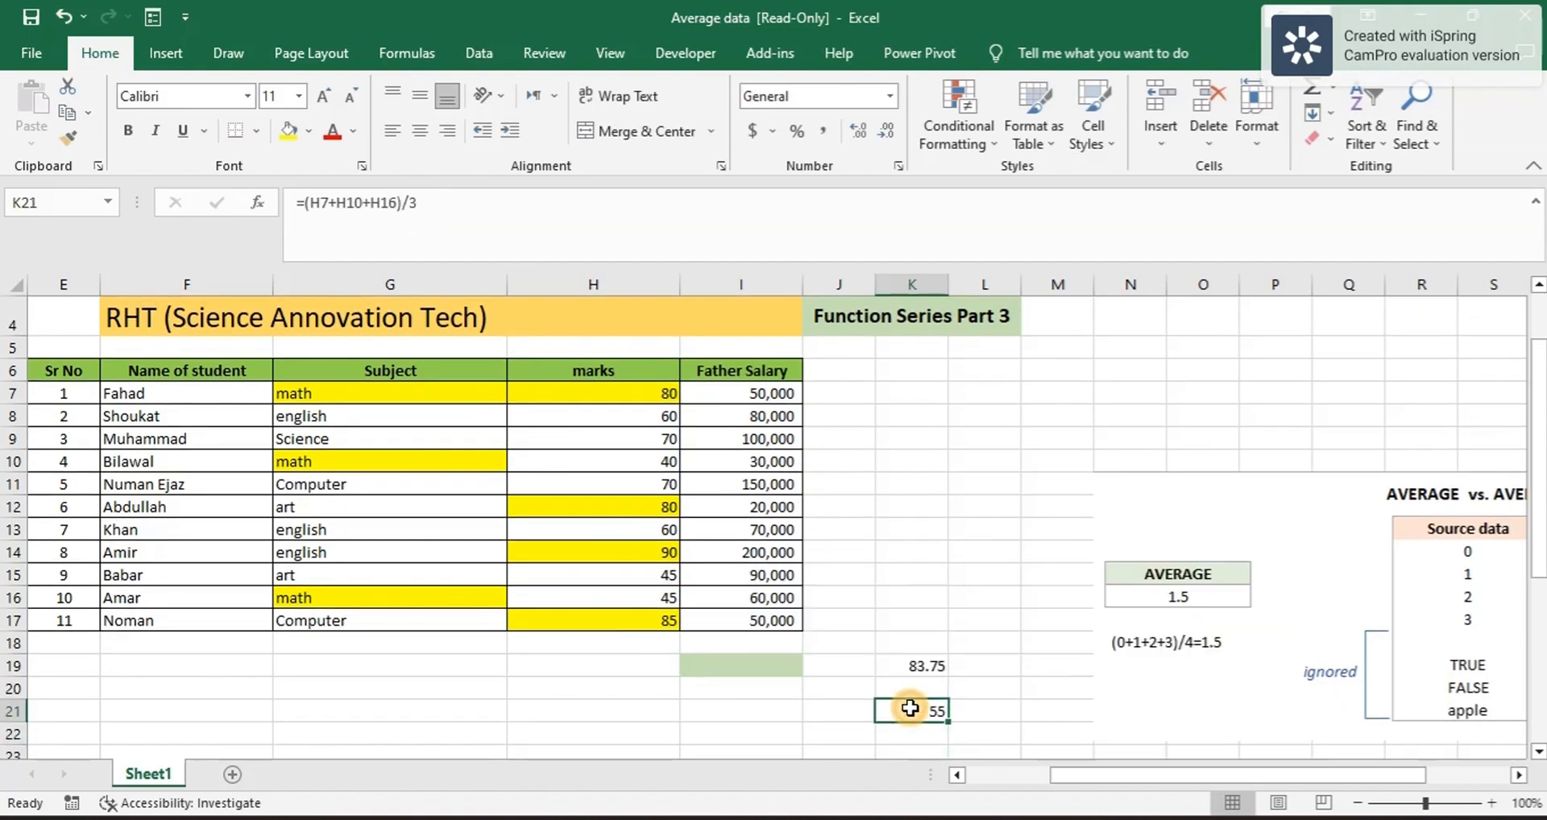
left_click(887, 127)
left_click(886, 127)
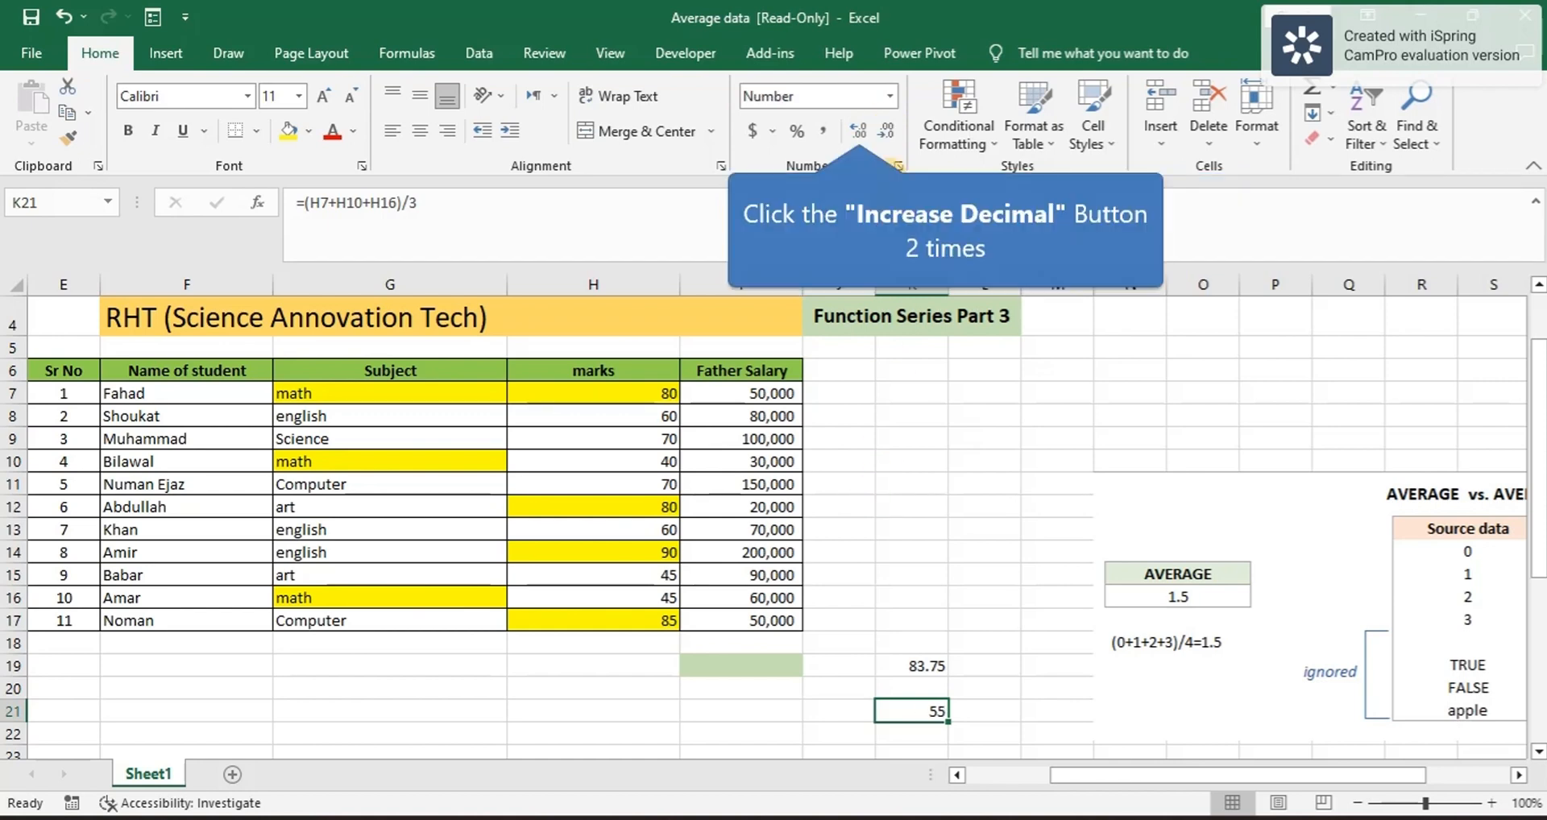
left_click(857, 133)
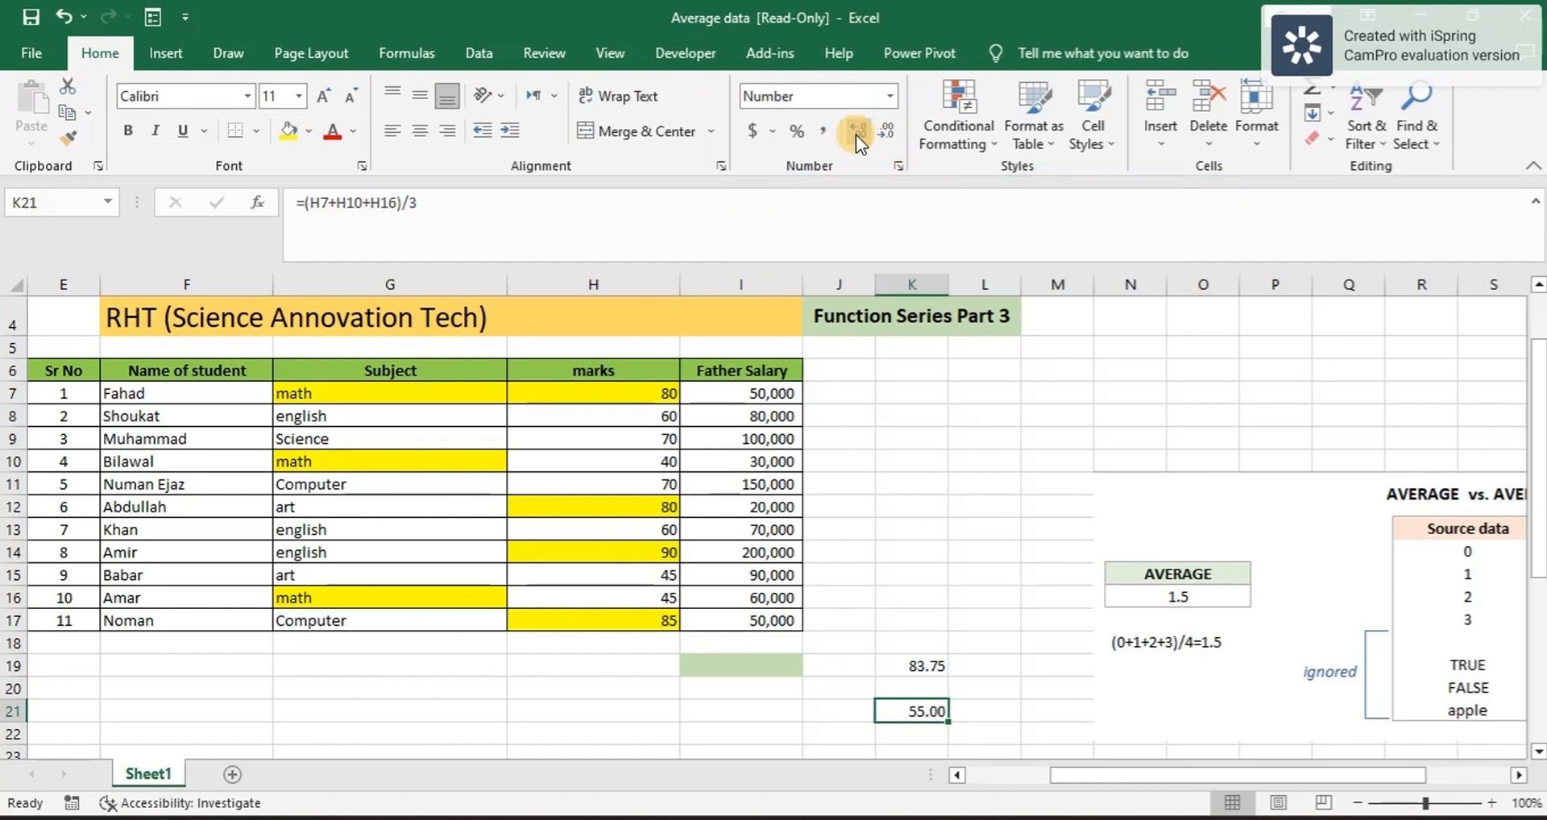
Step: Compare the AVERAGEIF result for math in I29 with the manual average in K21
scroll(844, 617, "down", 3)
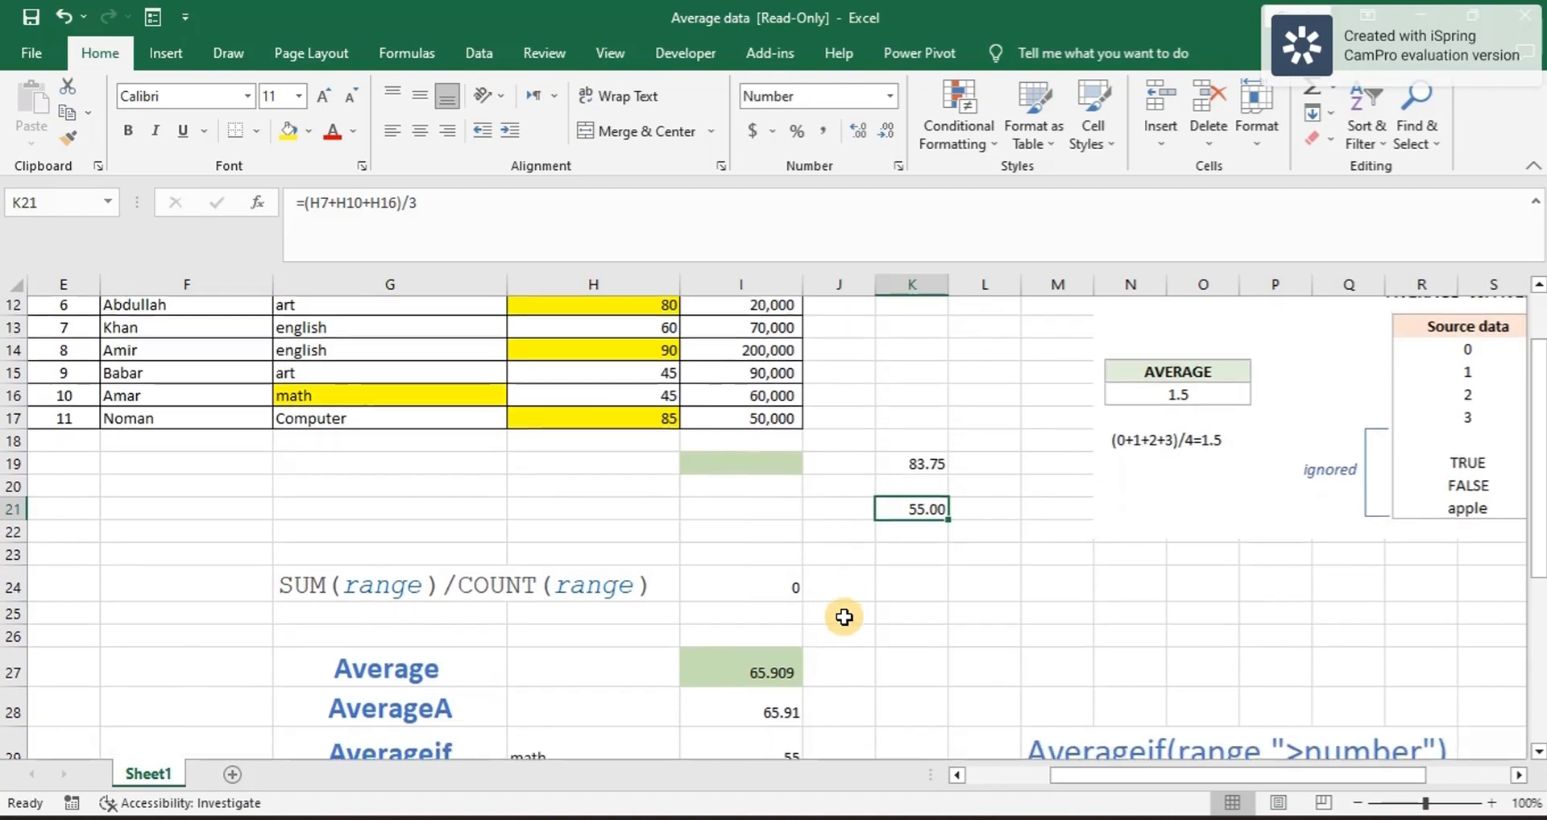
scroll(844, 617, "down", 4)
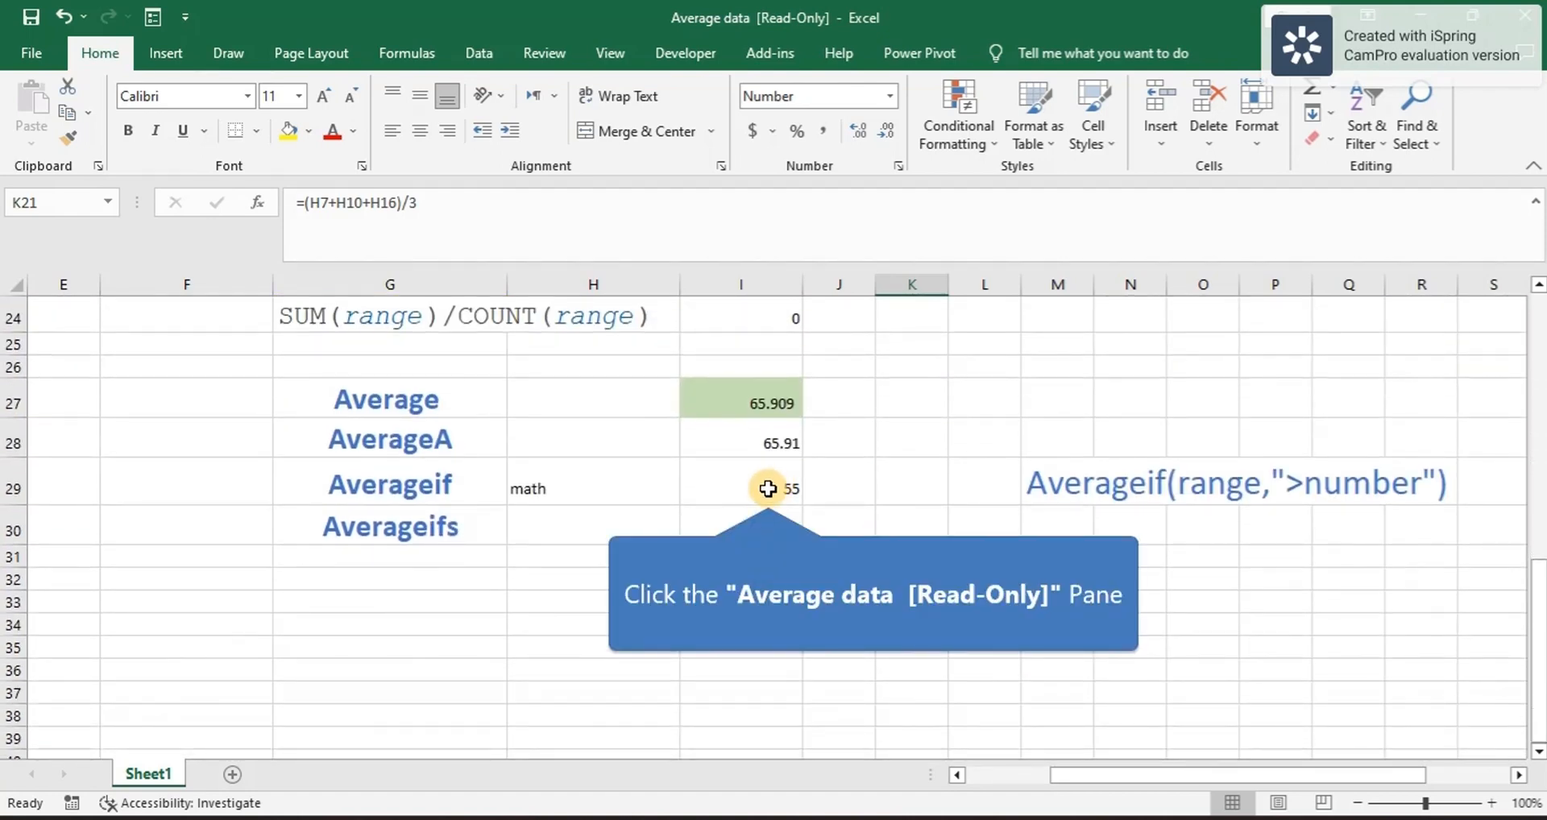
left_click(768, 489)
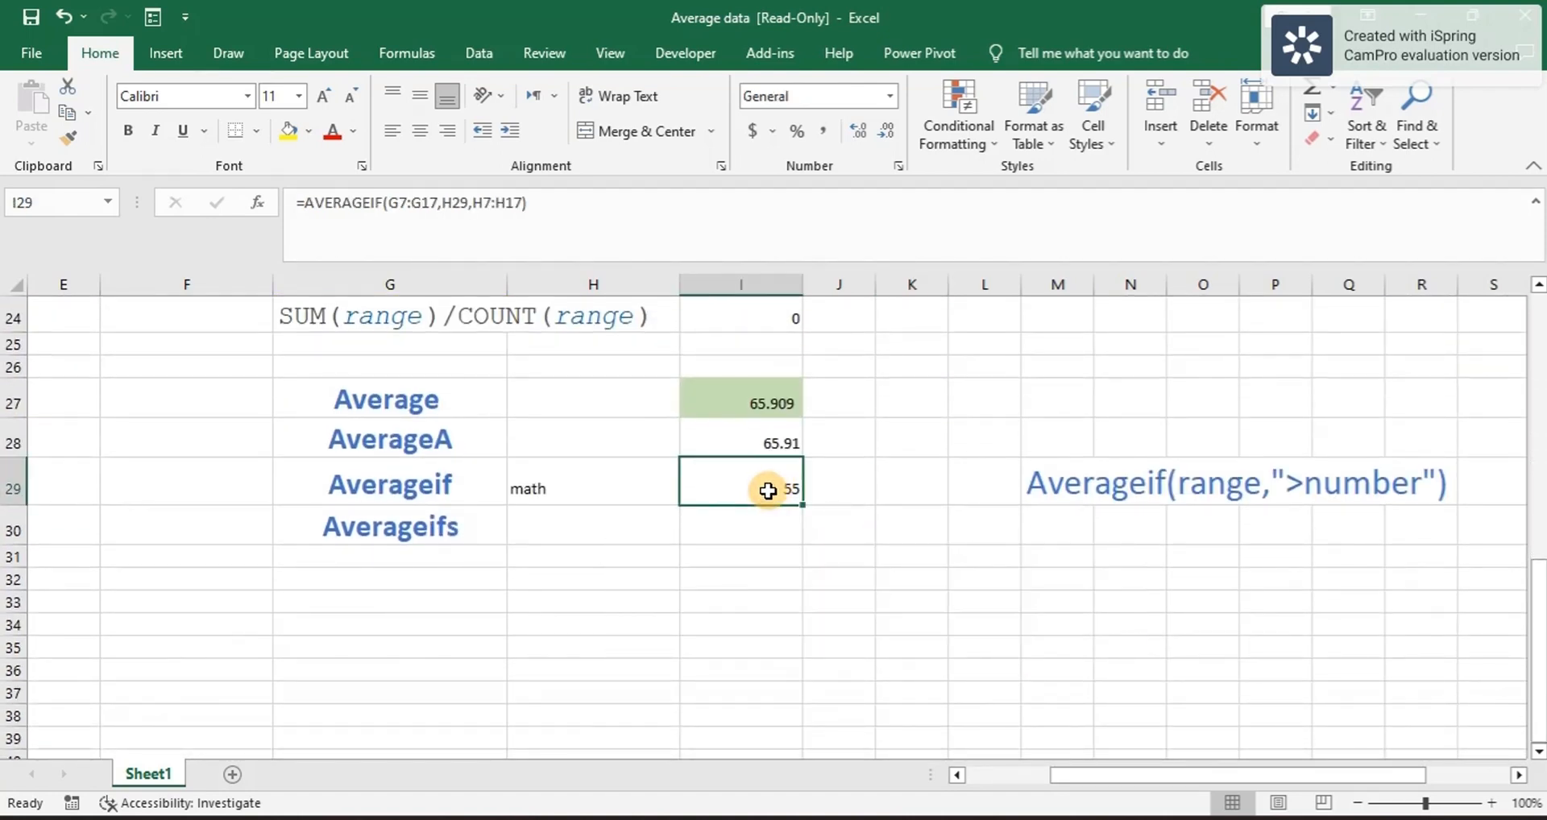
Step: Examine the marks in H7:H17 together with the english subject rows and the Father Salary column
scroll(645, 507, "up", 7)
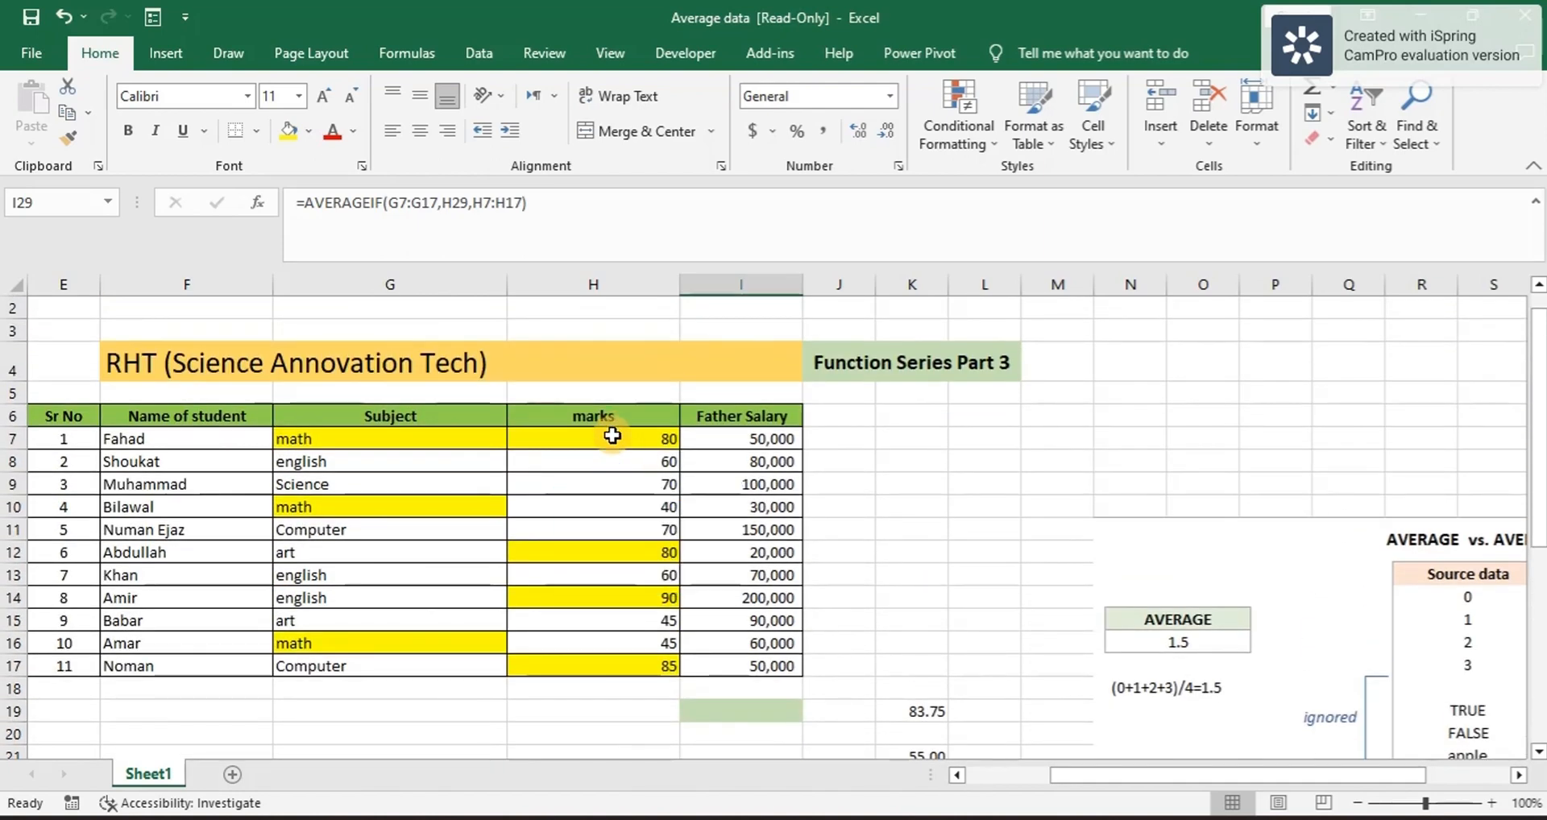
left_click_drag(612, 435, 619, 655)
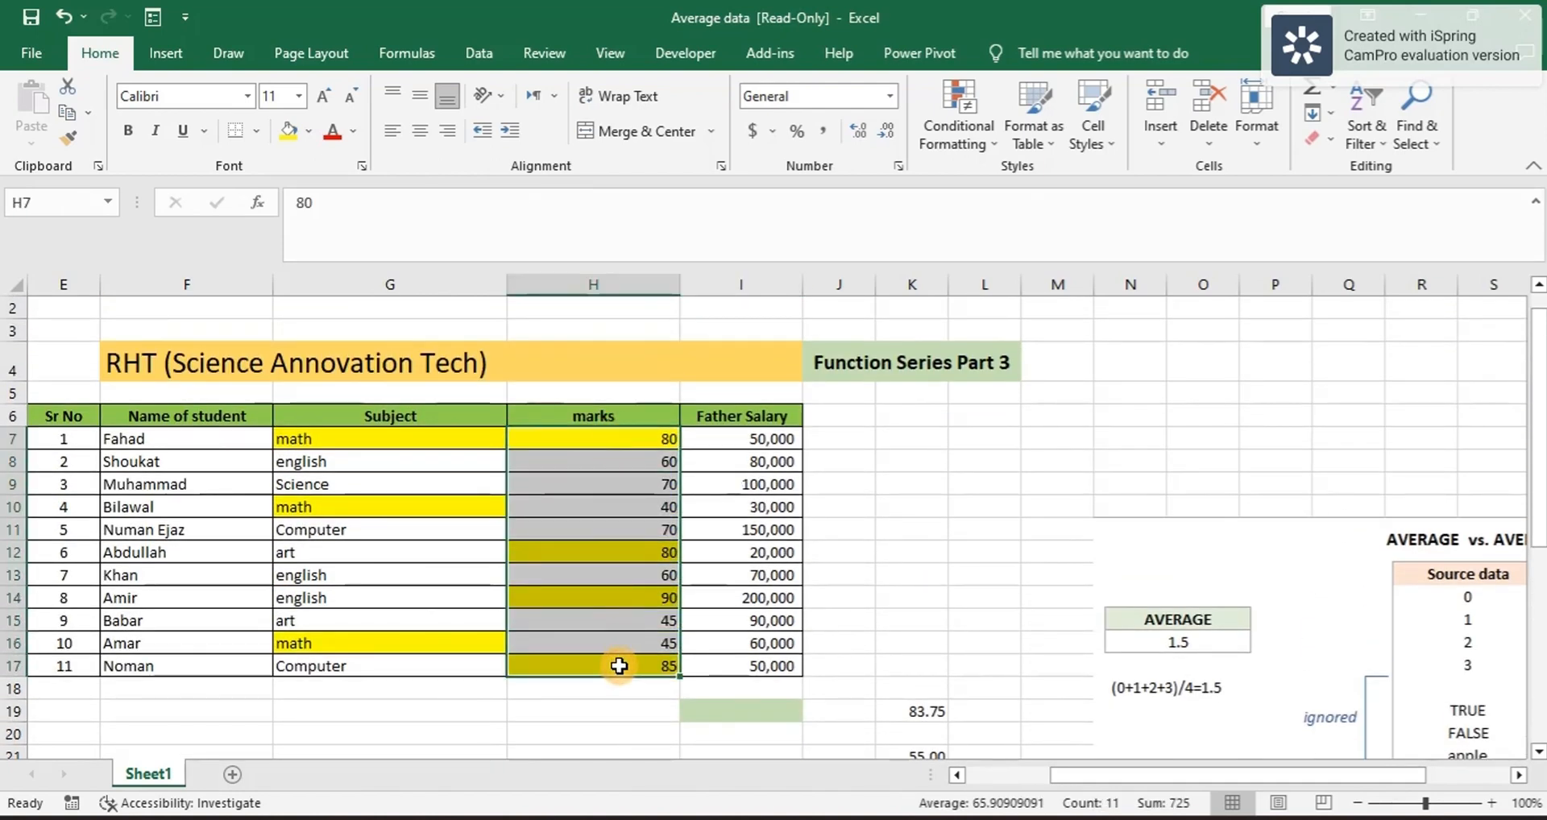
left_click(367, 574)
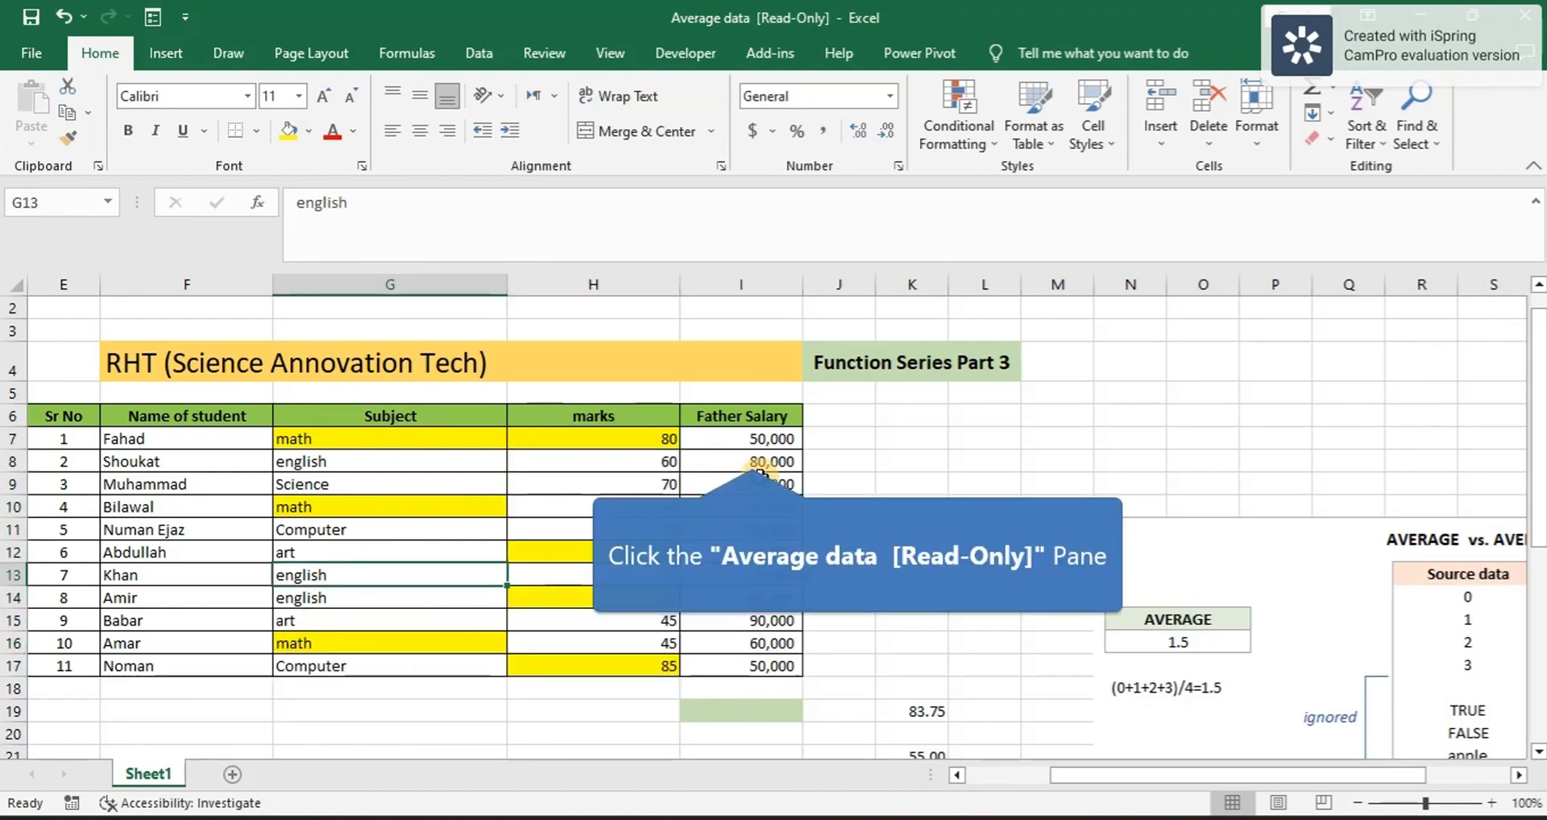
left_click(753, 457)
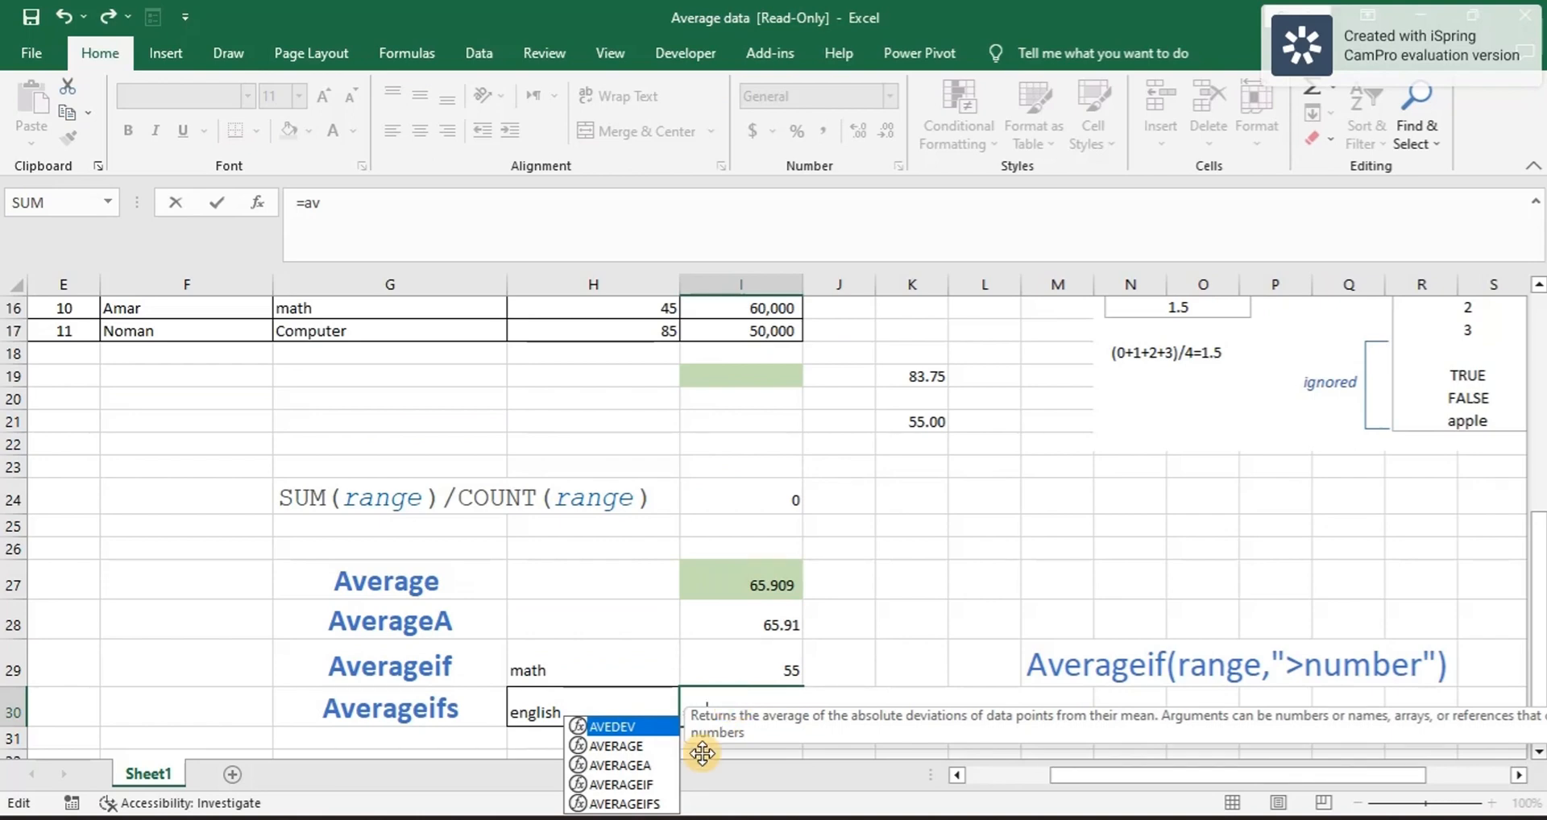
Step: Start an AVERAGEIFS formula in I30 with the marks H7:H17 as its average range
double_click(631, 804)
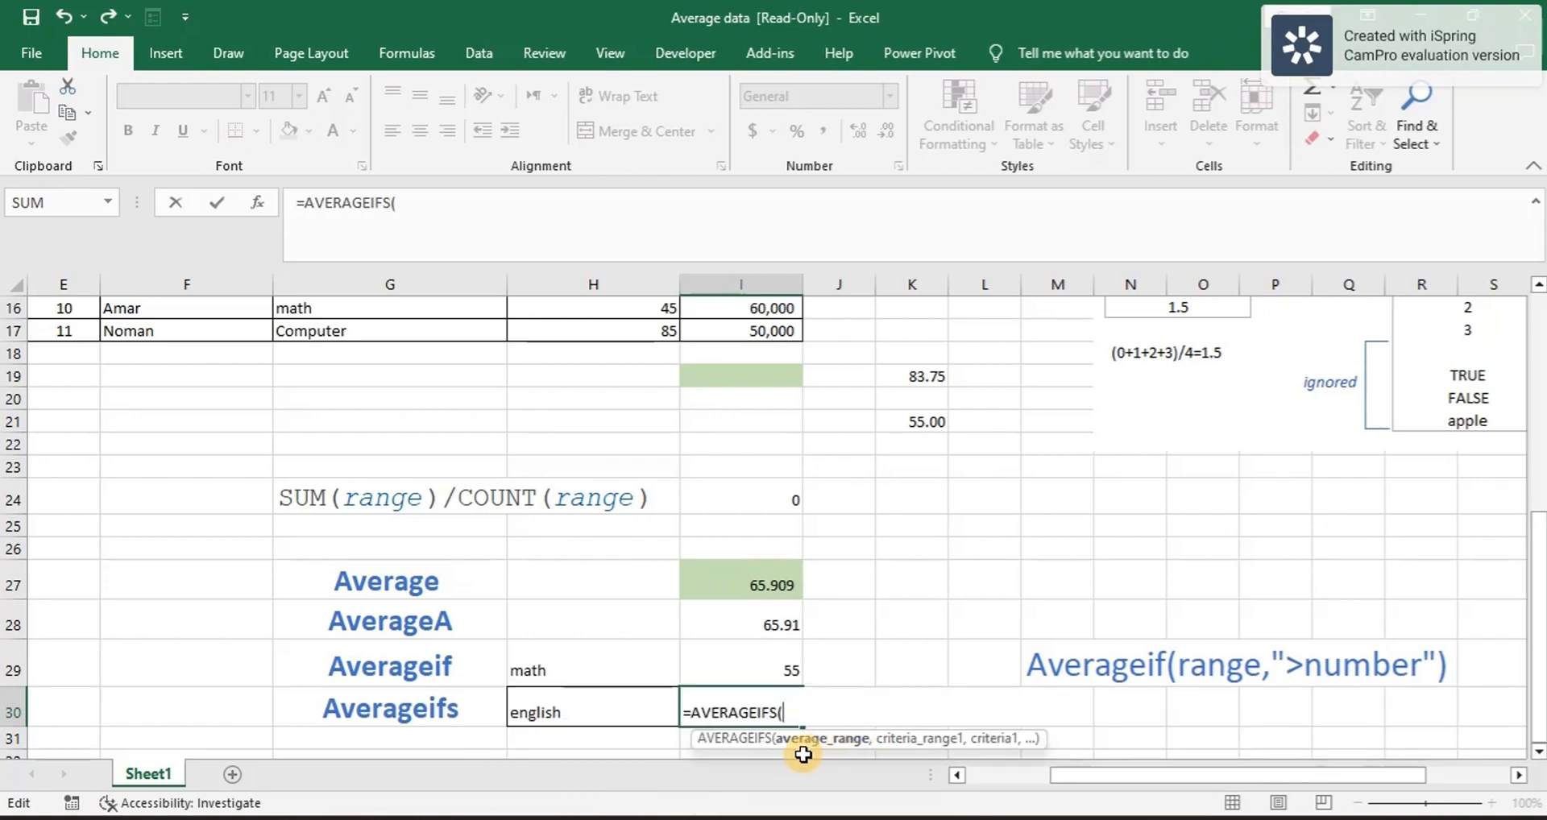
scroll(886, 614, "up", 5)
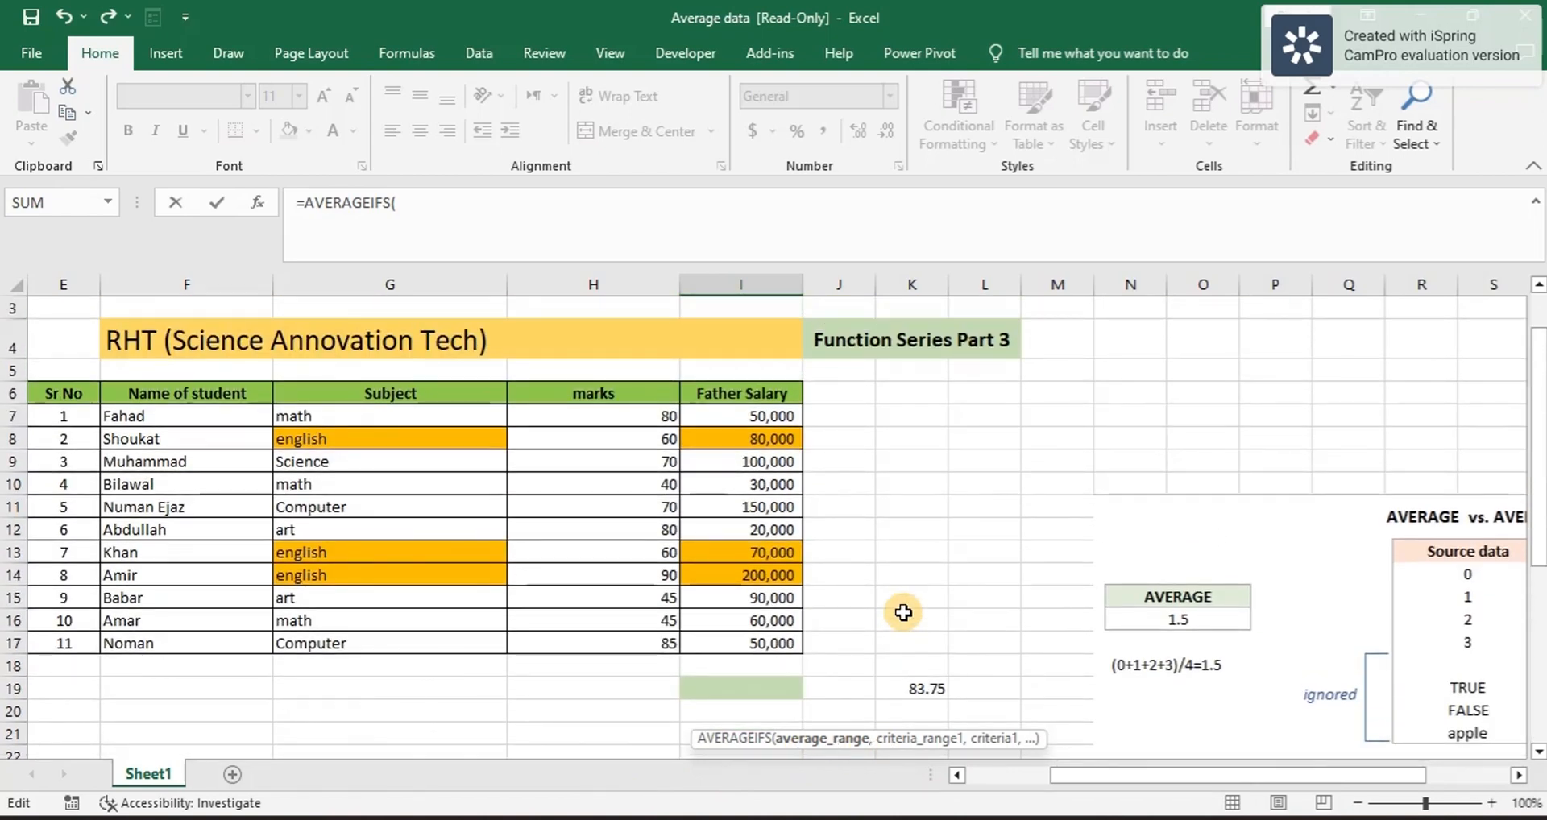
left_click_drag(633, 415, 650, 641)
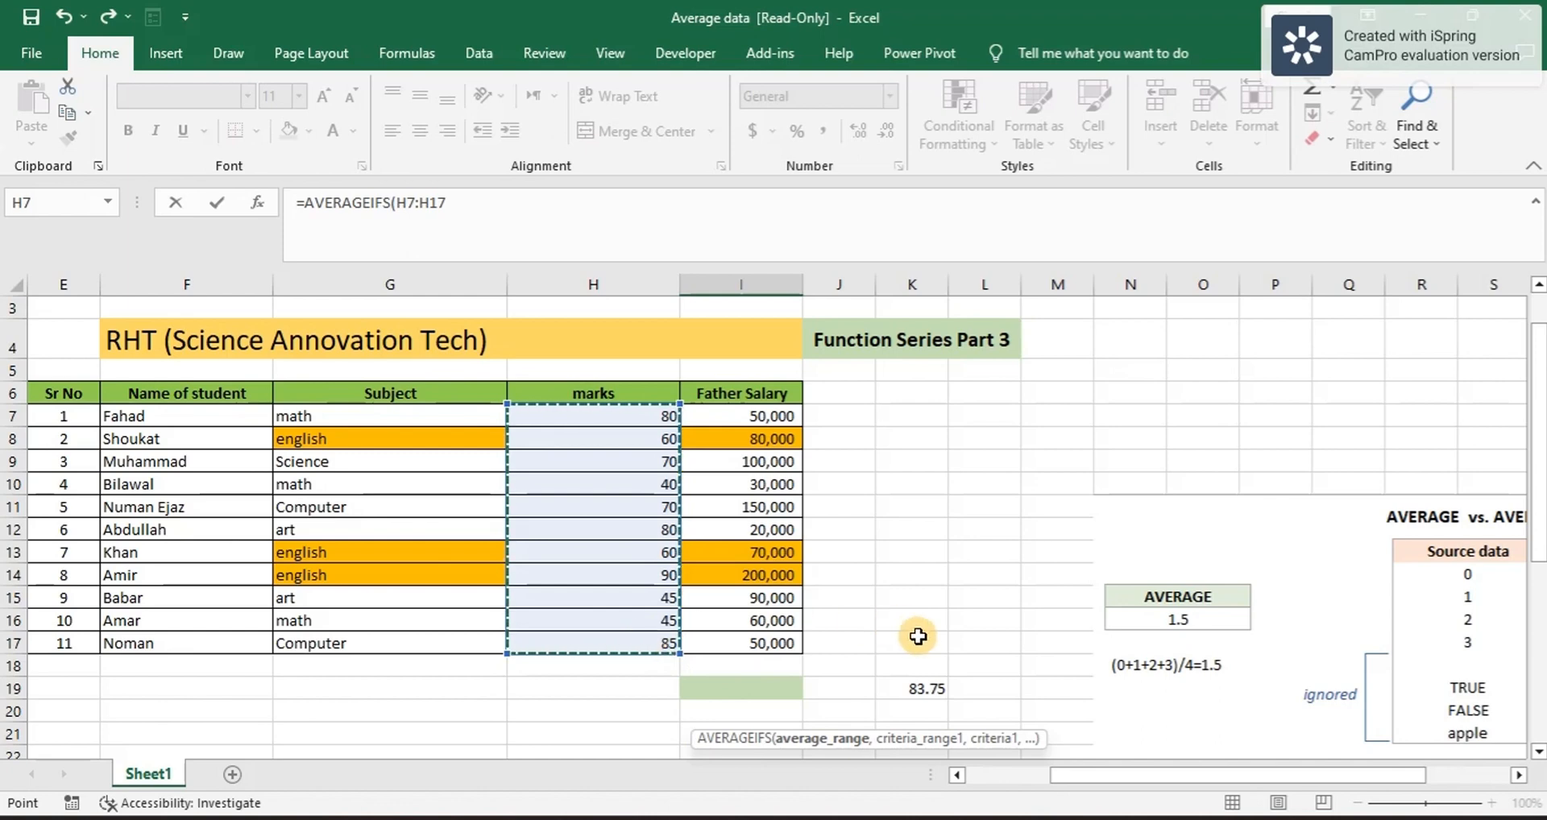
scroll(919, 636, "down", 4)
scroll(918, 637, "down", 2)
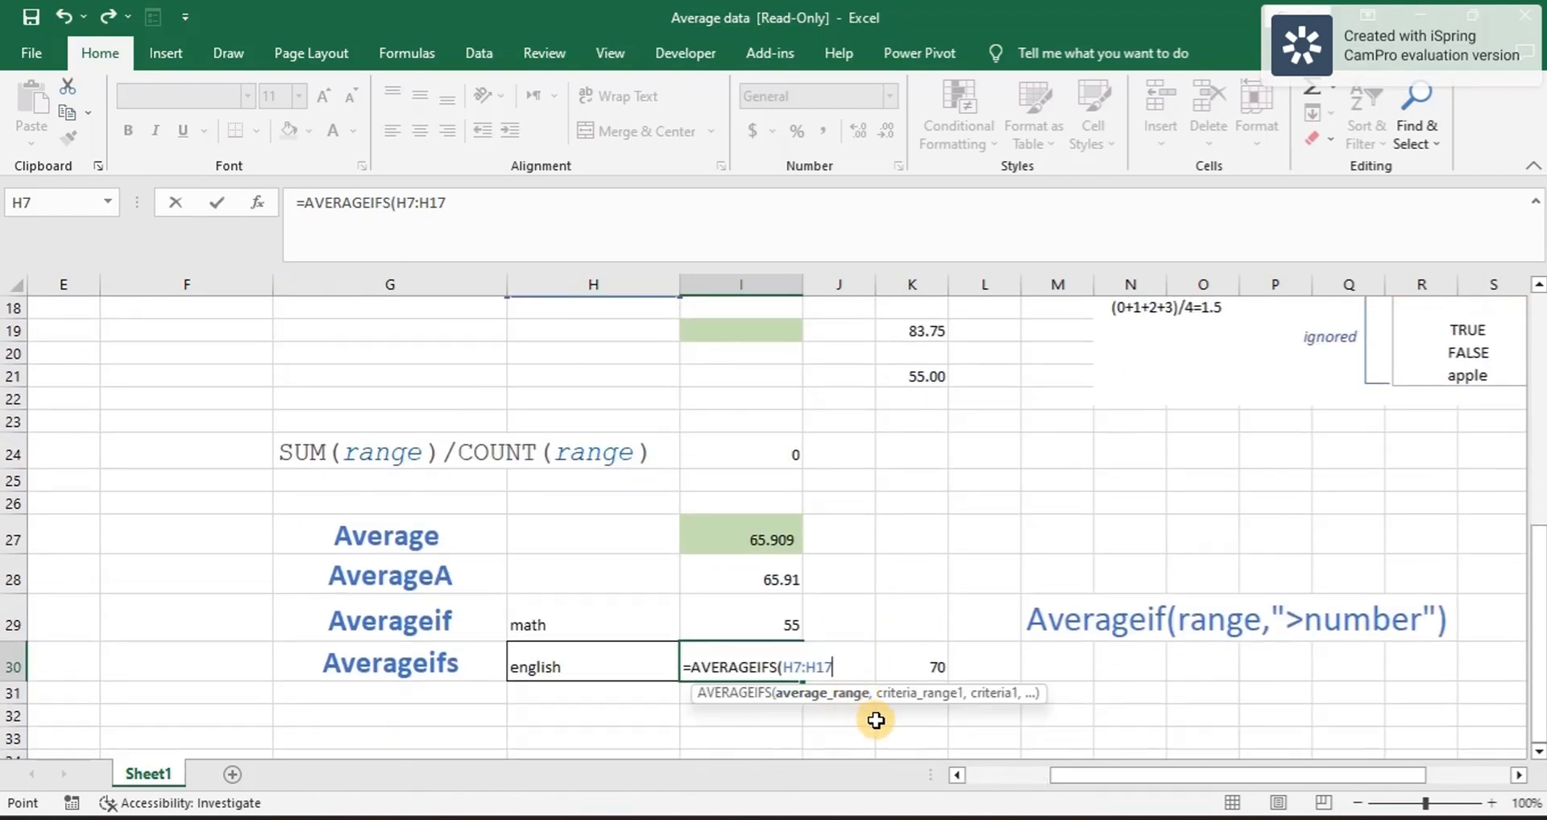
type(",")
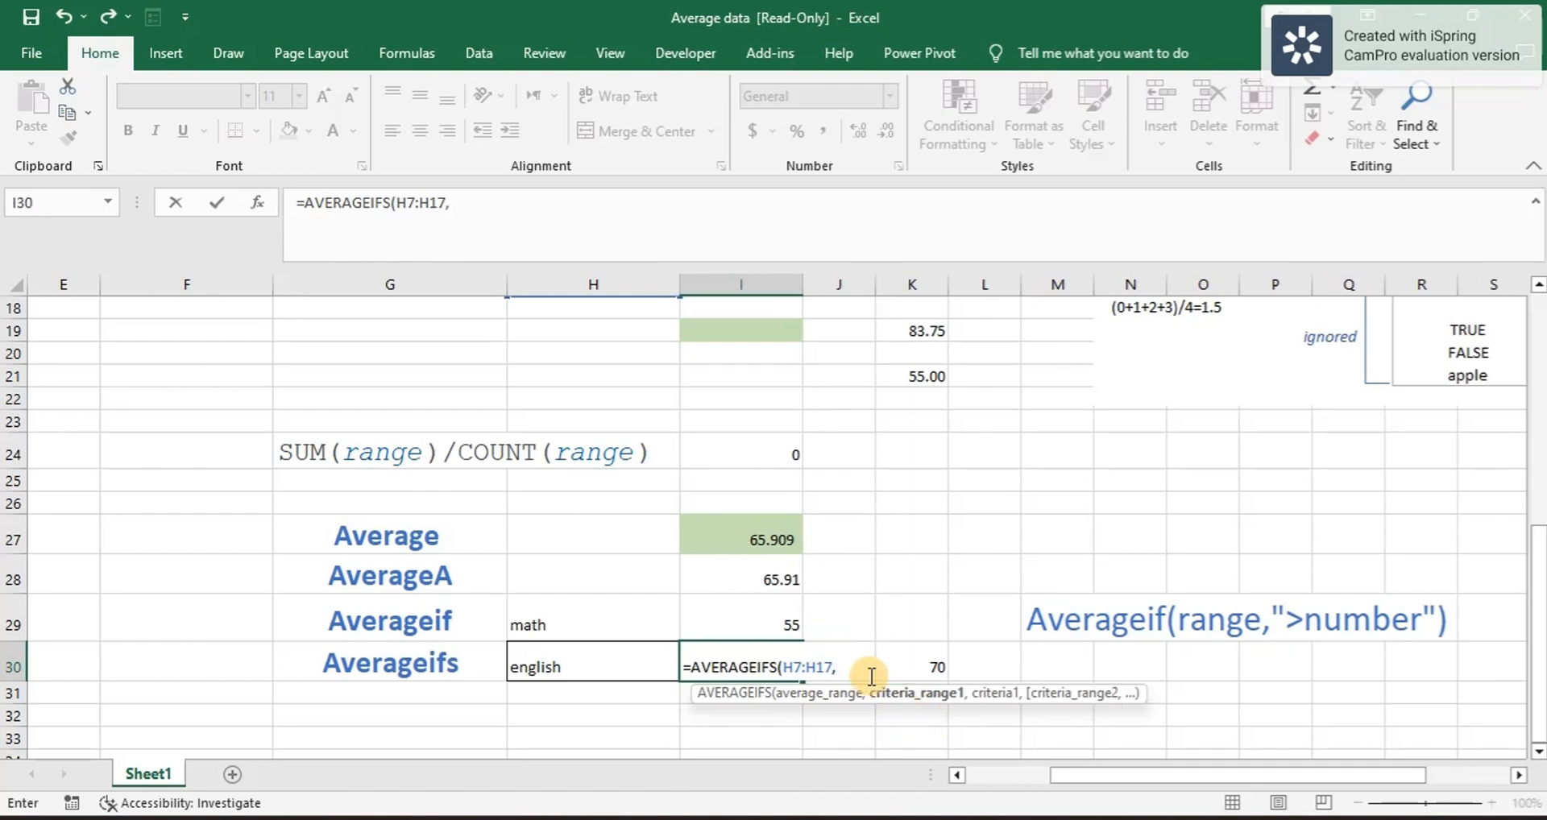
Step: Add the subjects G7:G17 as the first criteria range and H30 as its criterion in the I30 formula
scroll(871, 676, "up", 6)
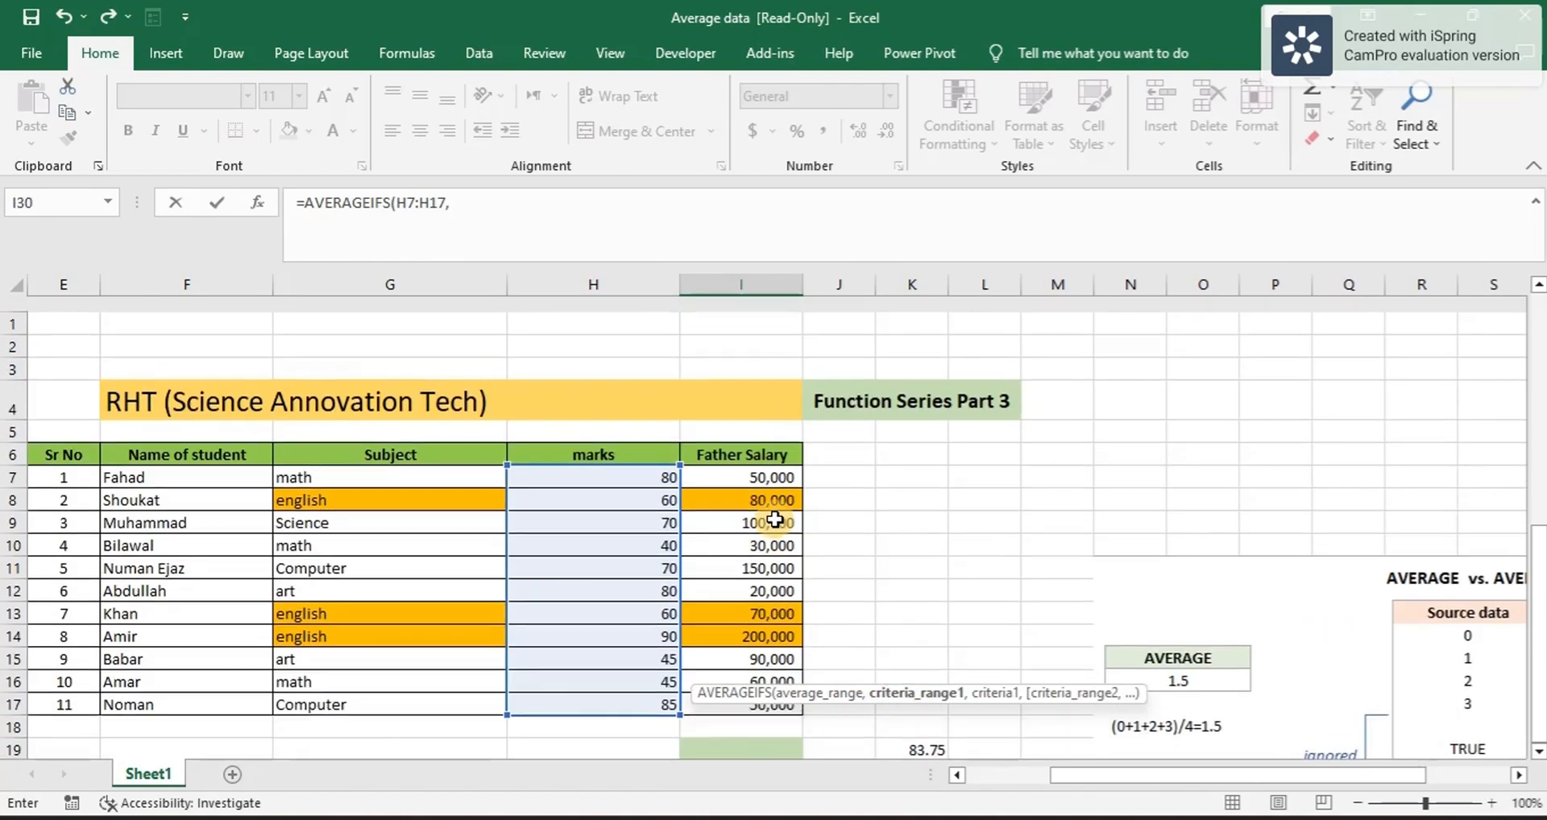
left_click(435, 461)
left_click_drag(438, 517, 436, 681)
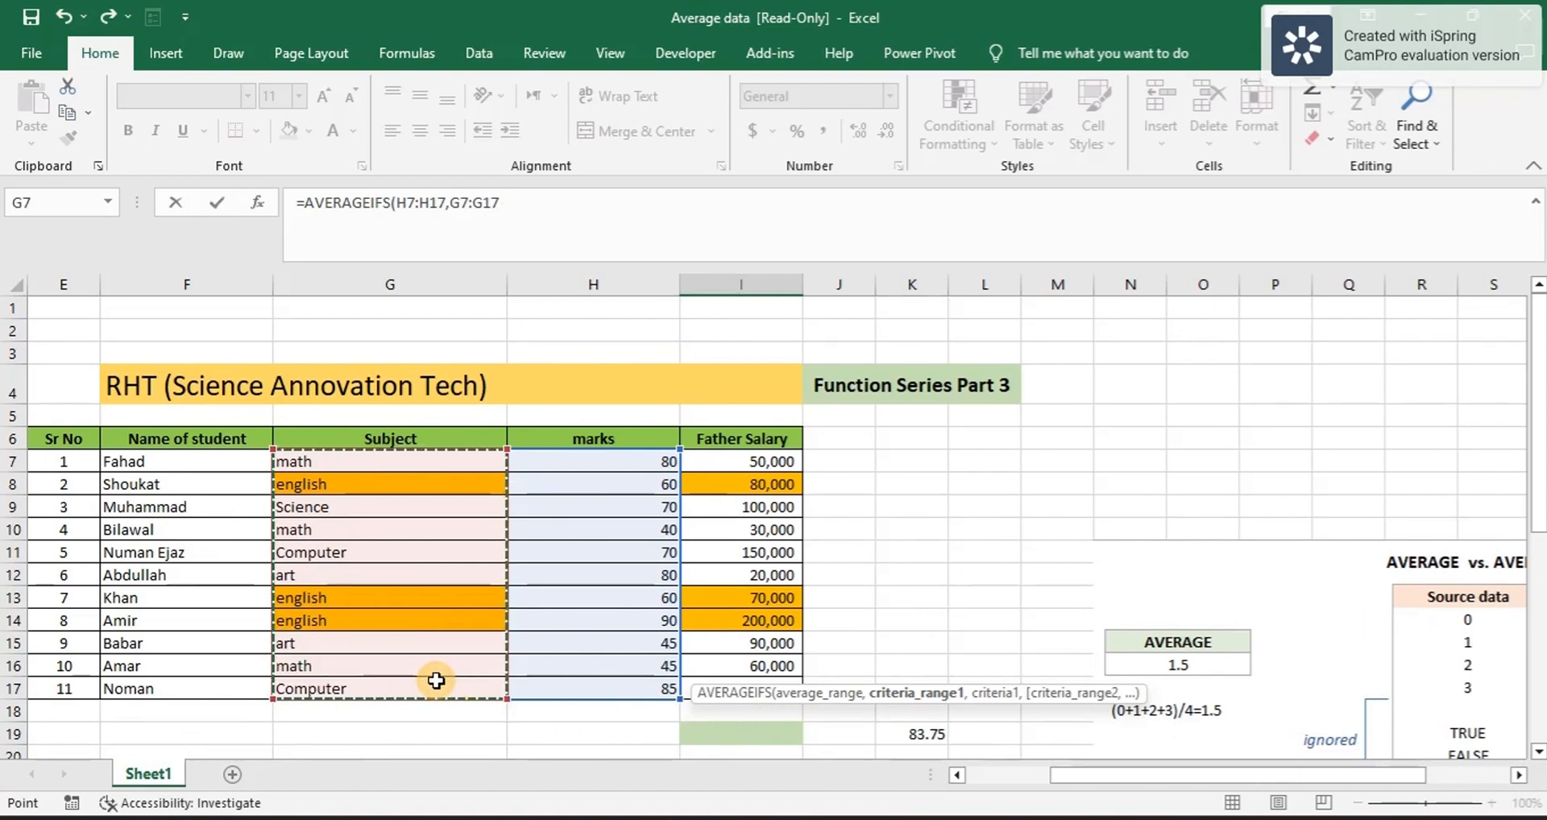
scroll(439, 676, "down", 5)
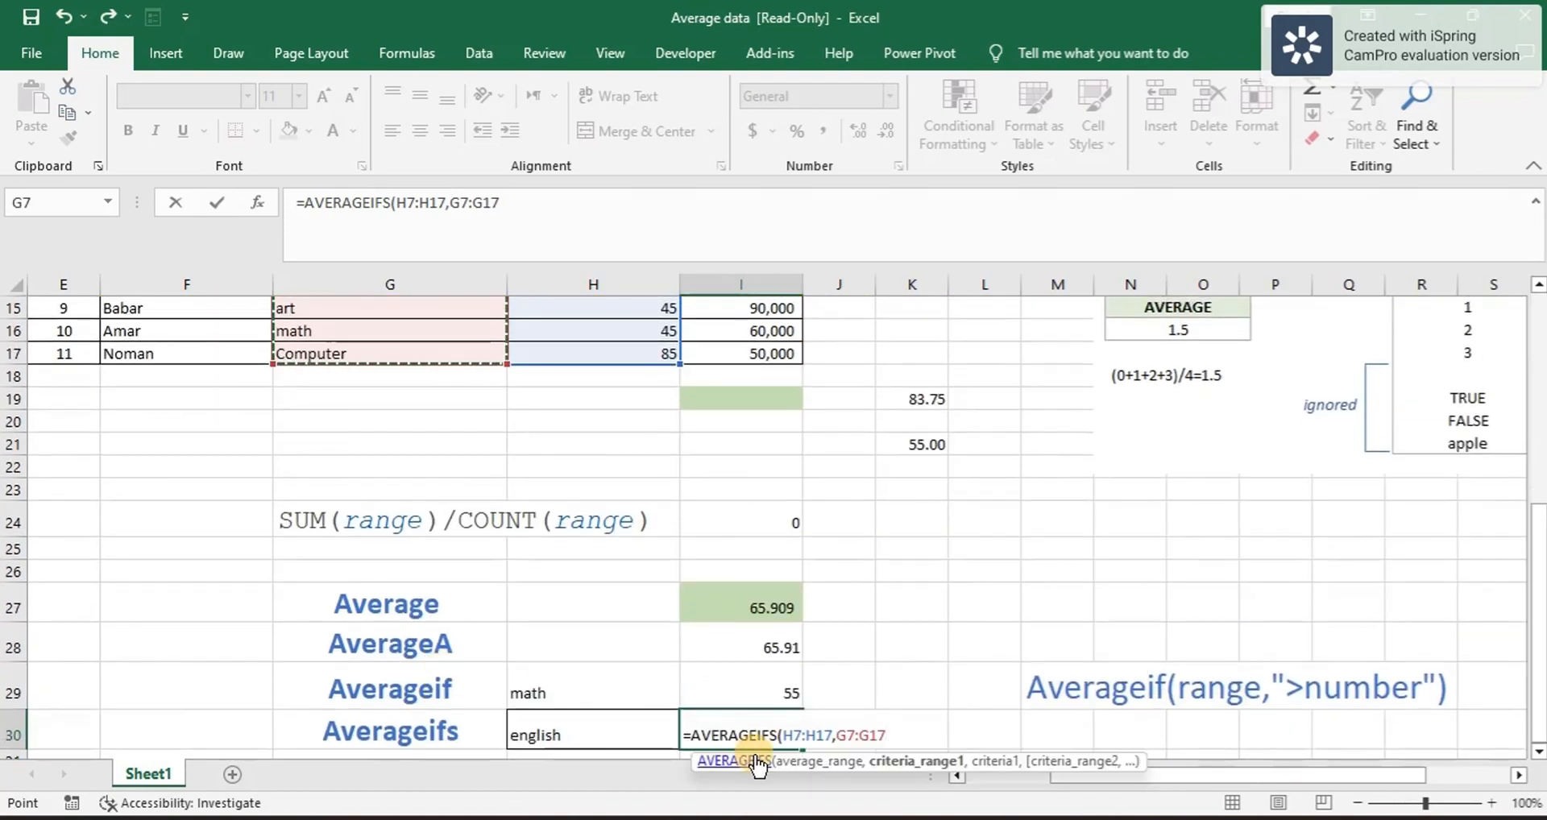
type(",")
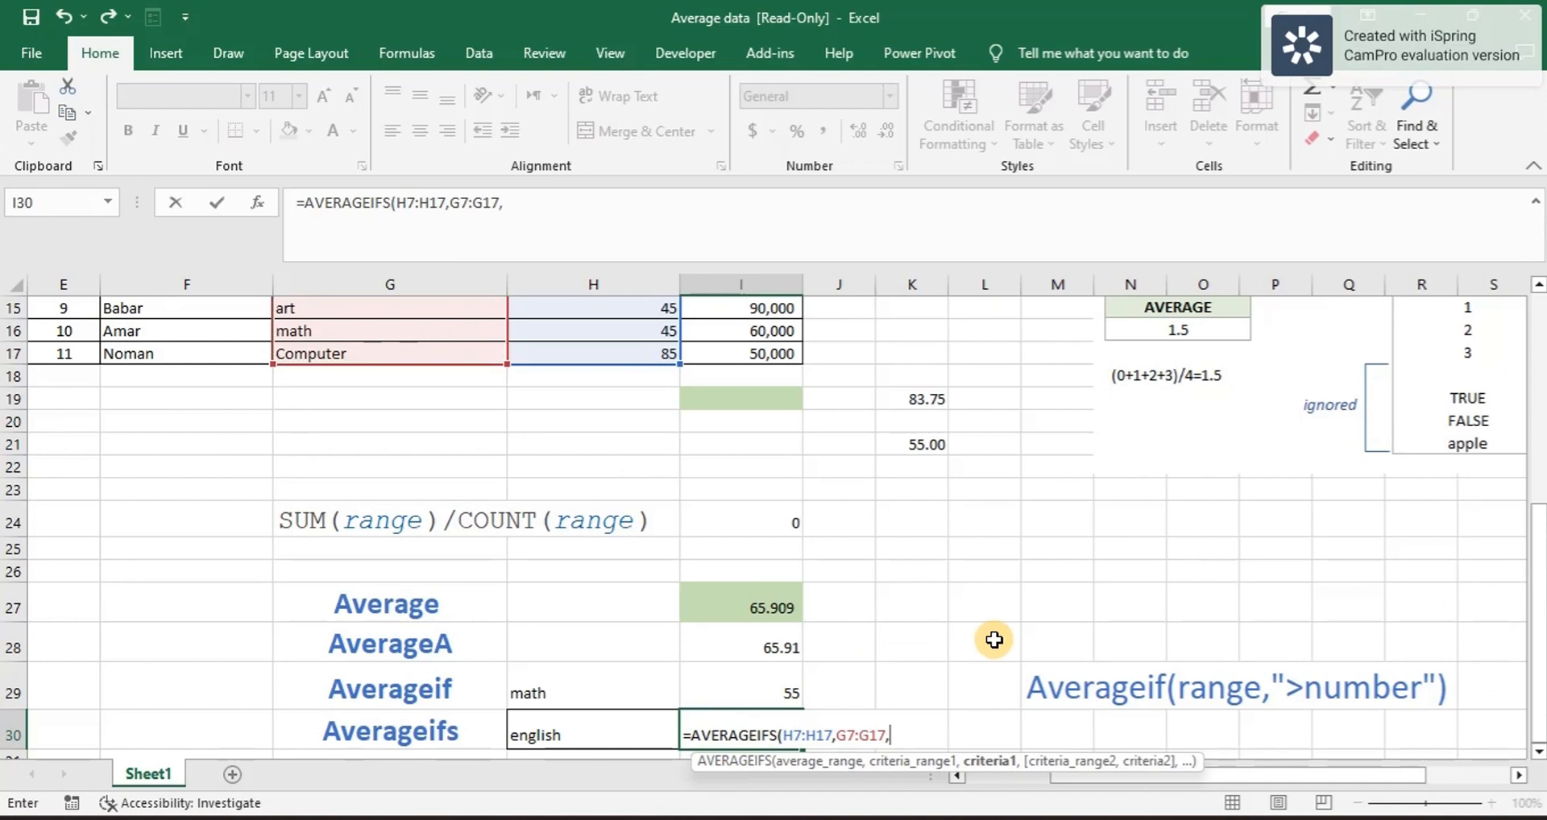
left_click(579, 730)
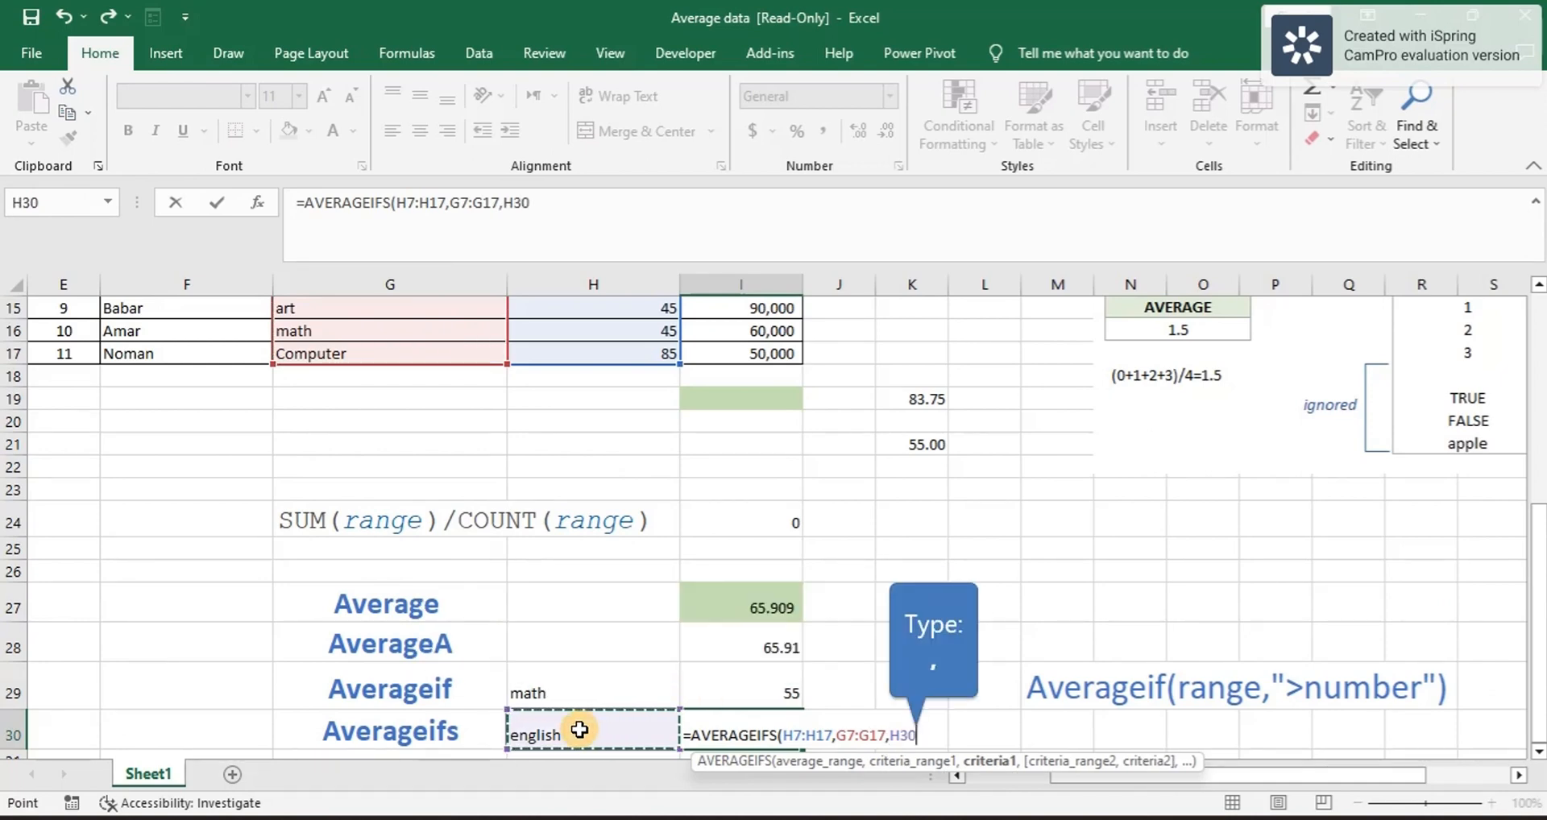
type(",")
Step: Add the student names F7:F17 as the second criteria range with I31 as its criterion, completing the AVERAGEIFS formula in I30
scroll(715, 506, "up", 4)
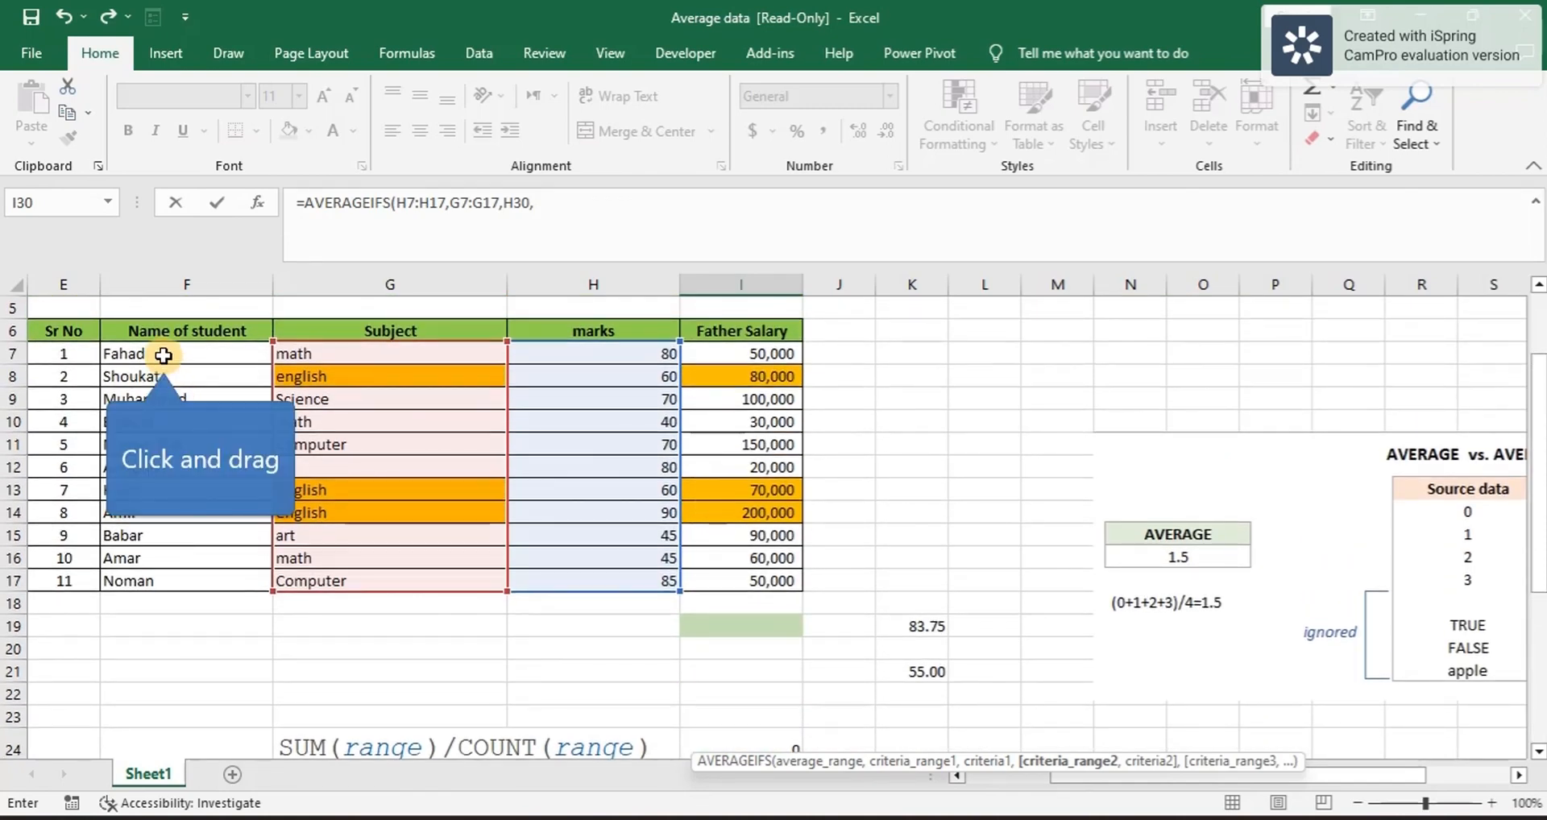
left_click_drag(164, 356, 163, 575)
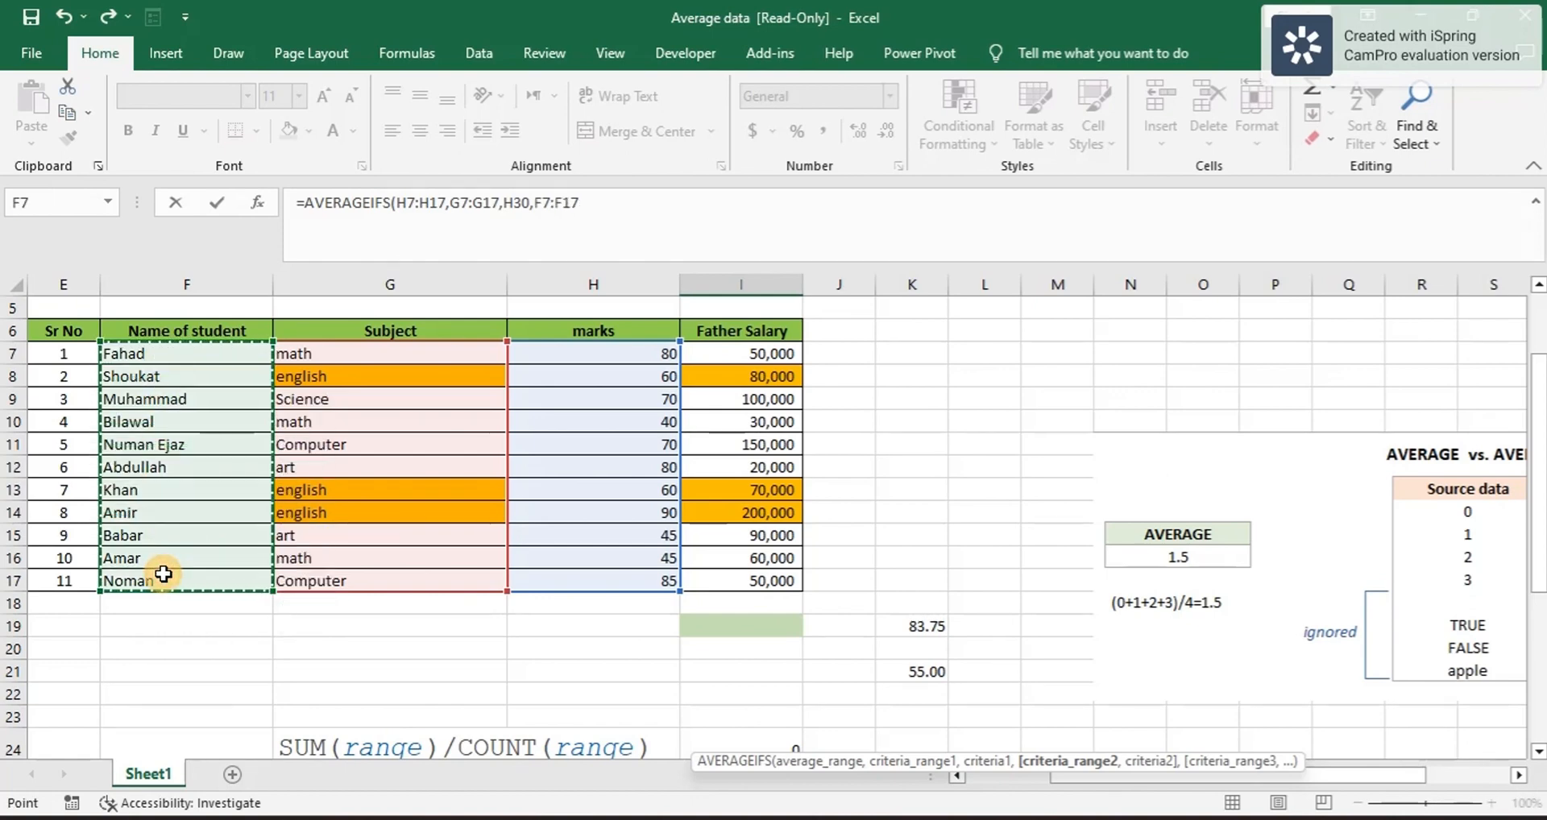
left_click(591, 209)
type(",")
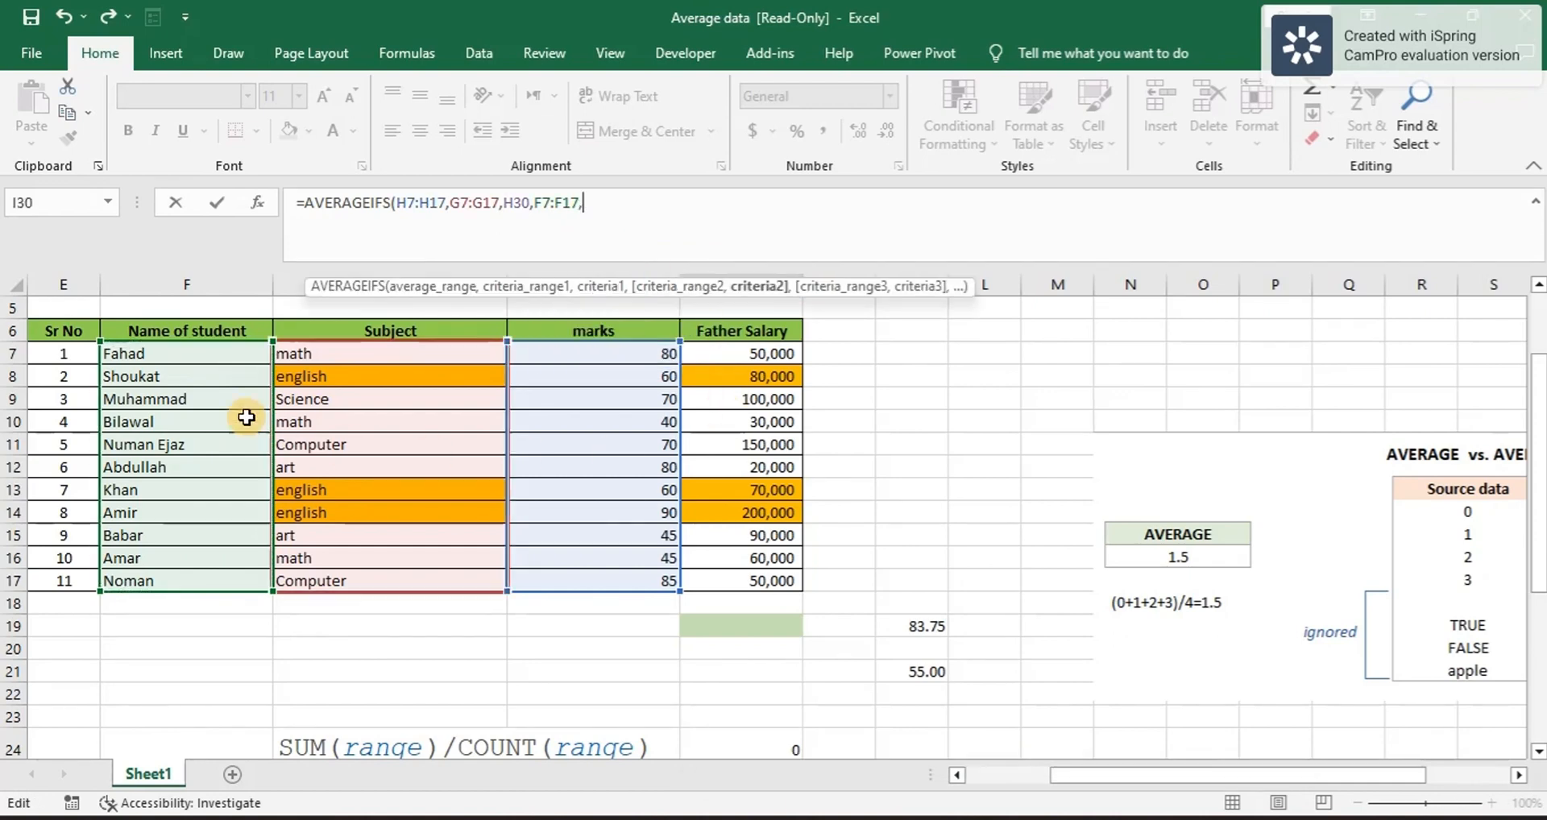
scroll(798, 473, "down", 6)
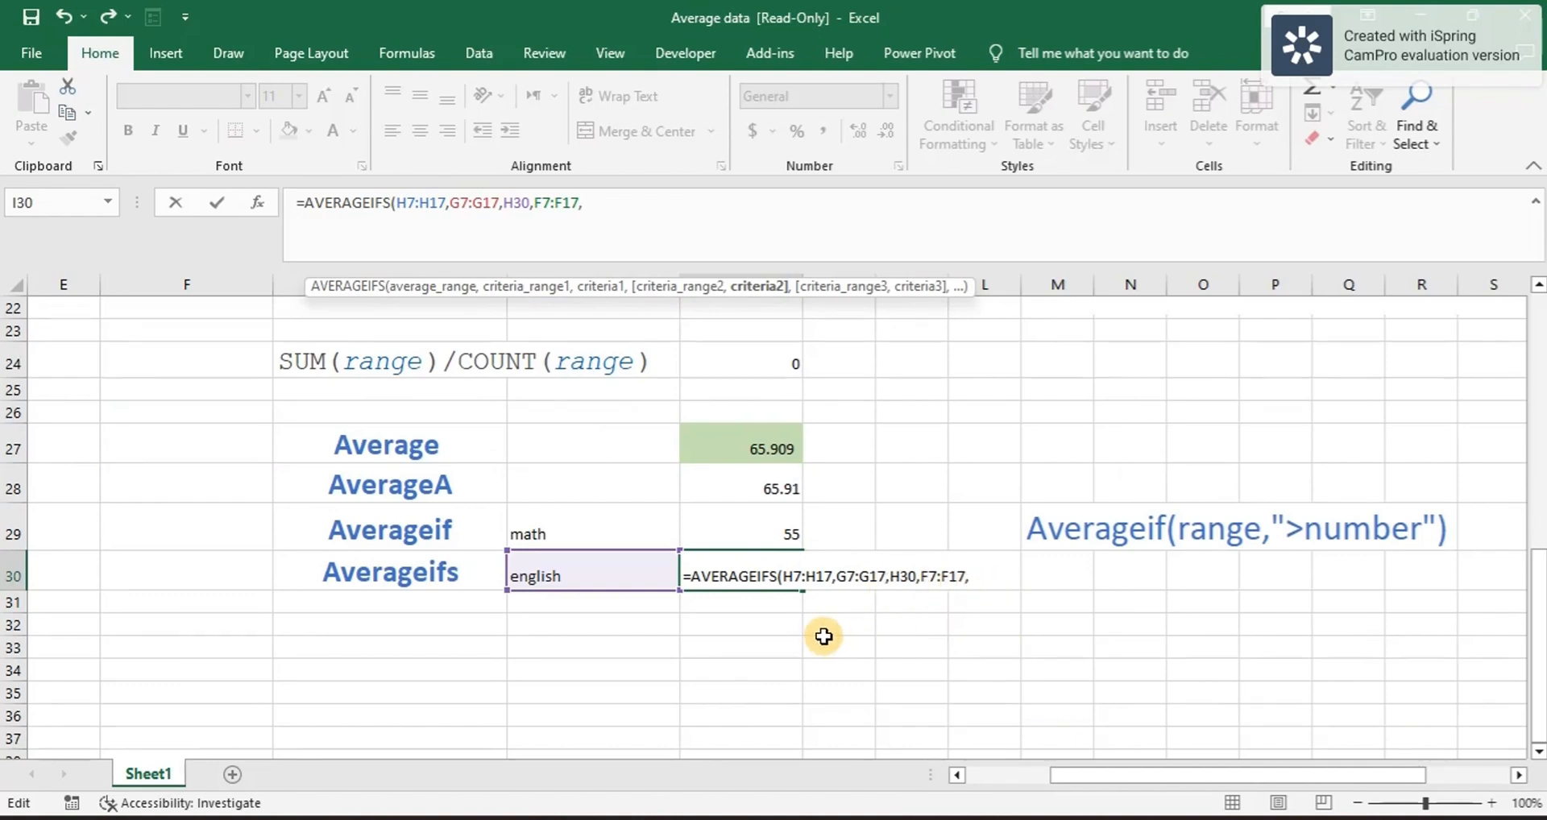
left_click(742, 610)
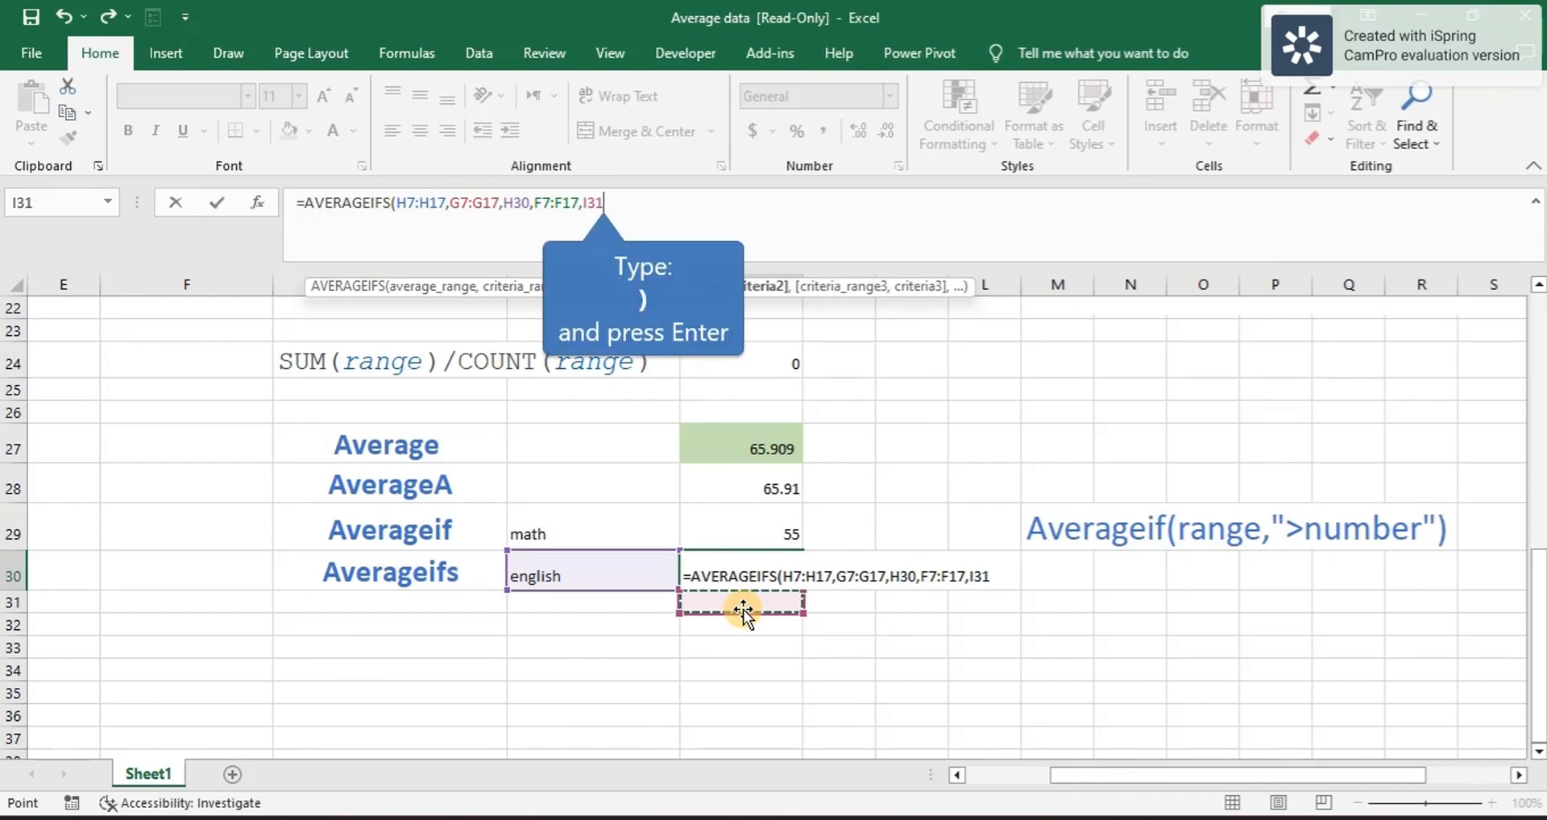
type(")")
key("Return")
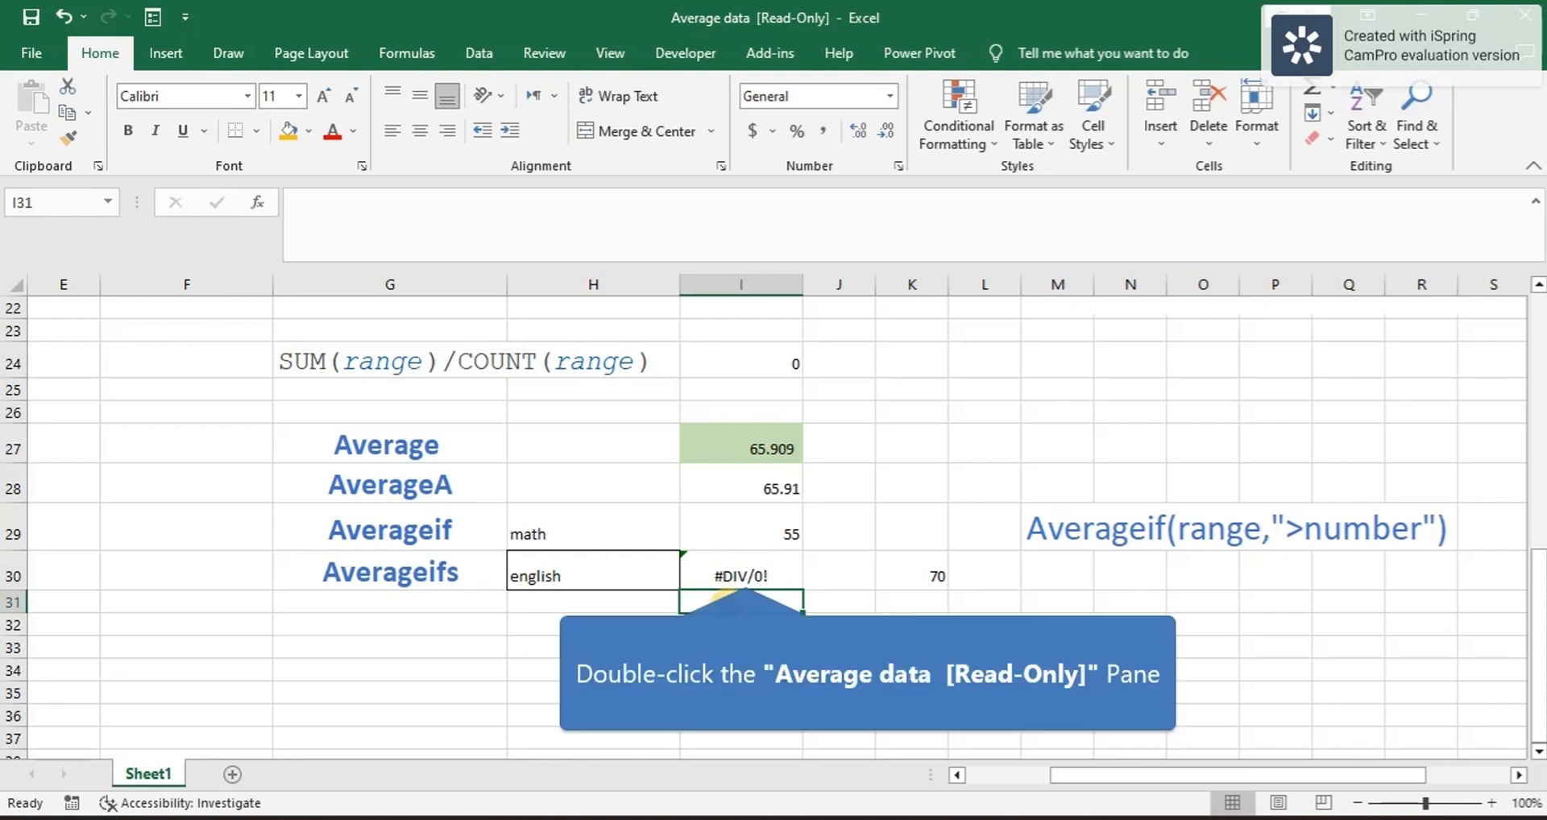
Step: Review the arguments of the AVERAGEIFS formula in I30 and its second criterion cell I31
left_click(749, 579)
double_click(749, 580)
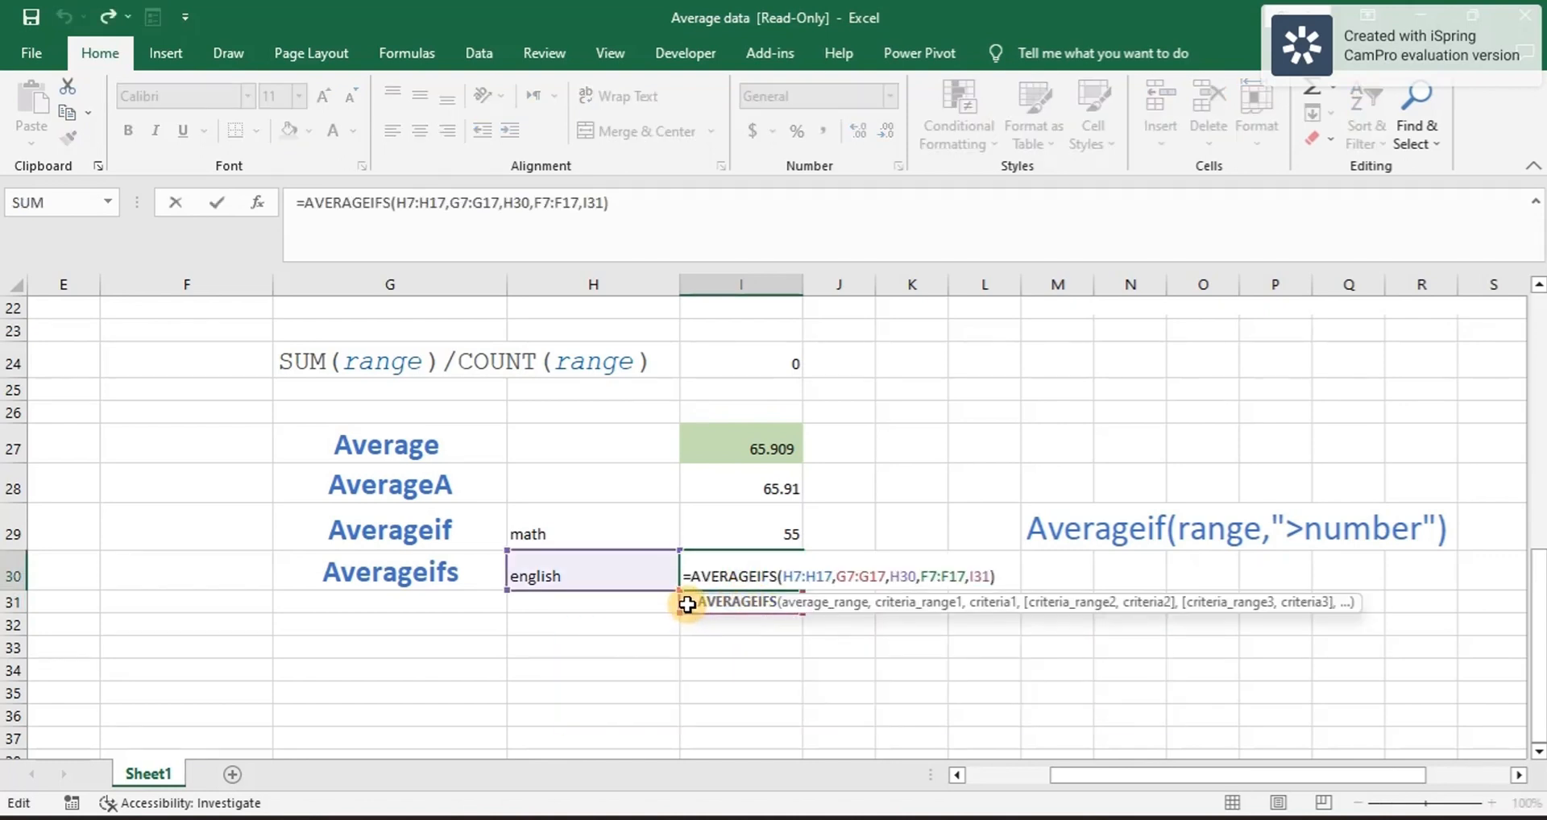
key("Return")
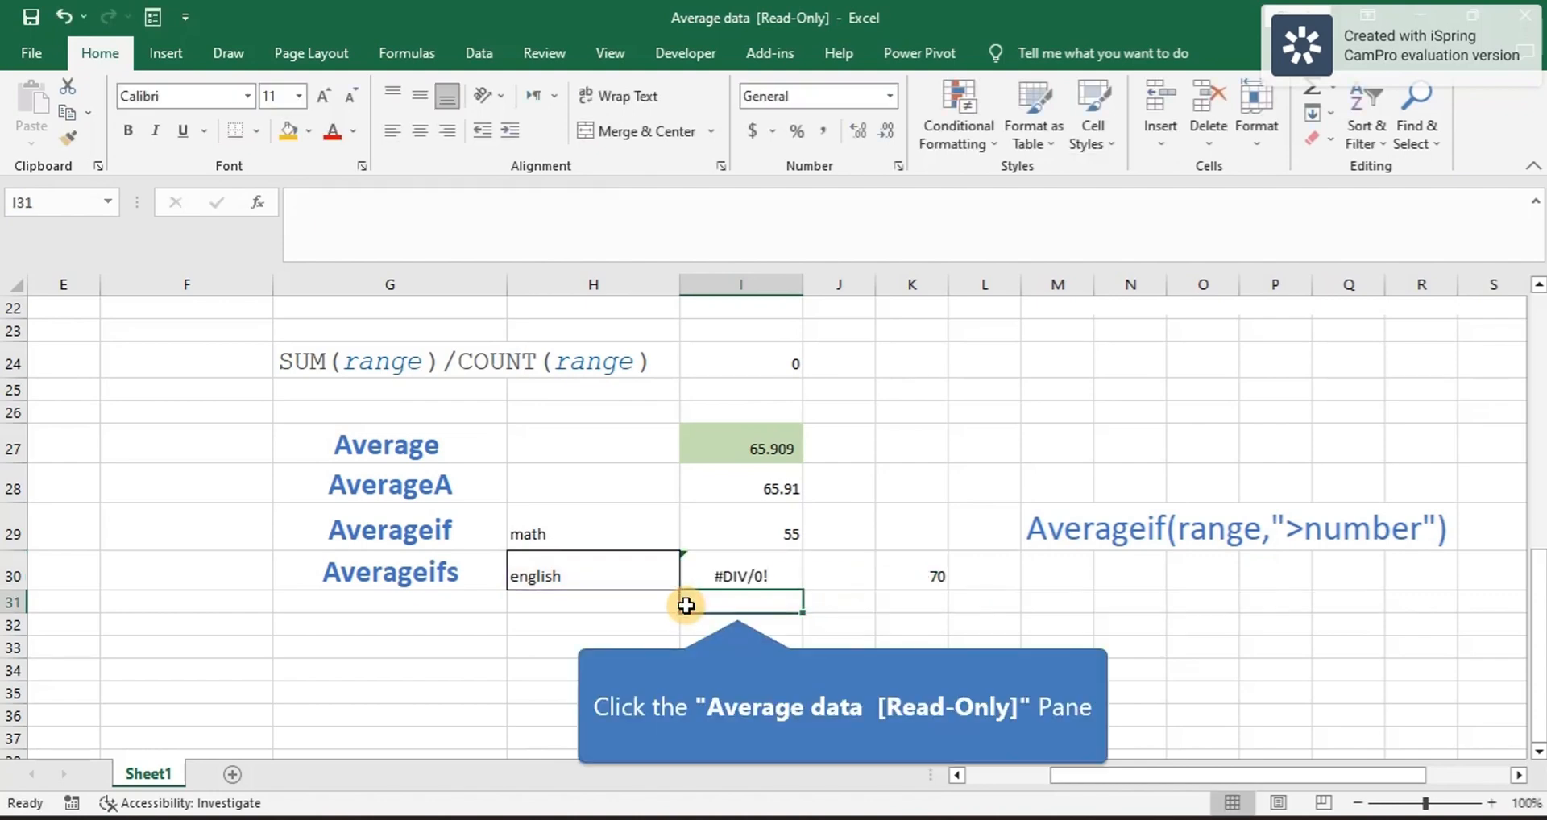
left_click(839, 573)
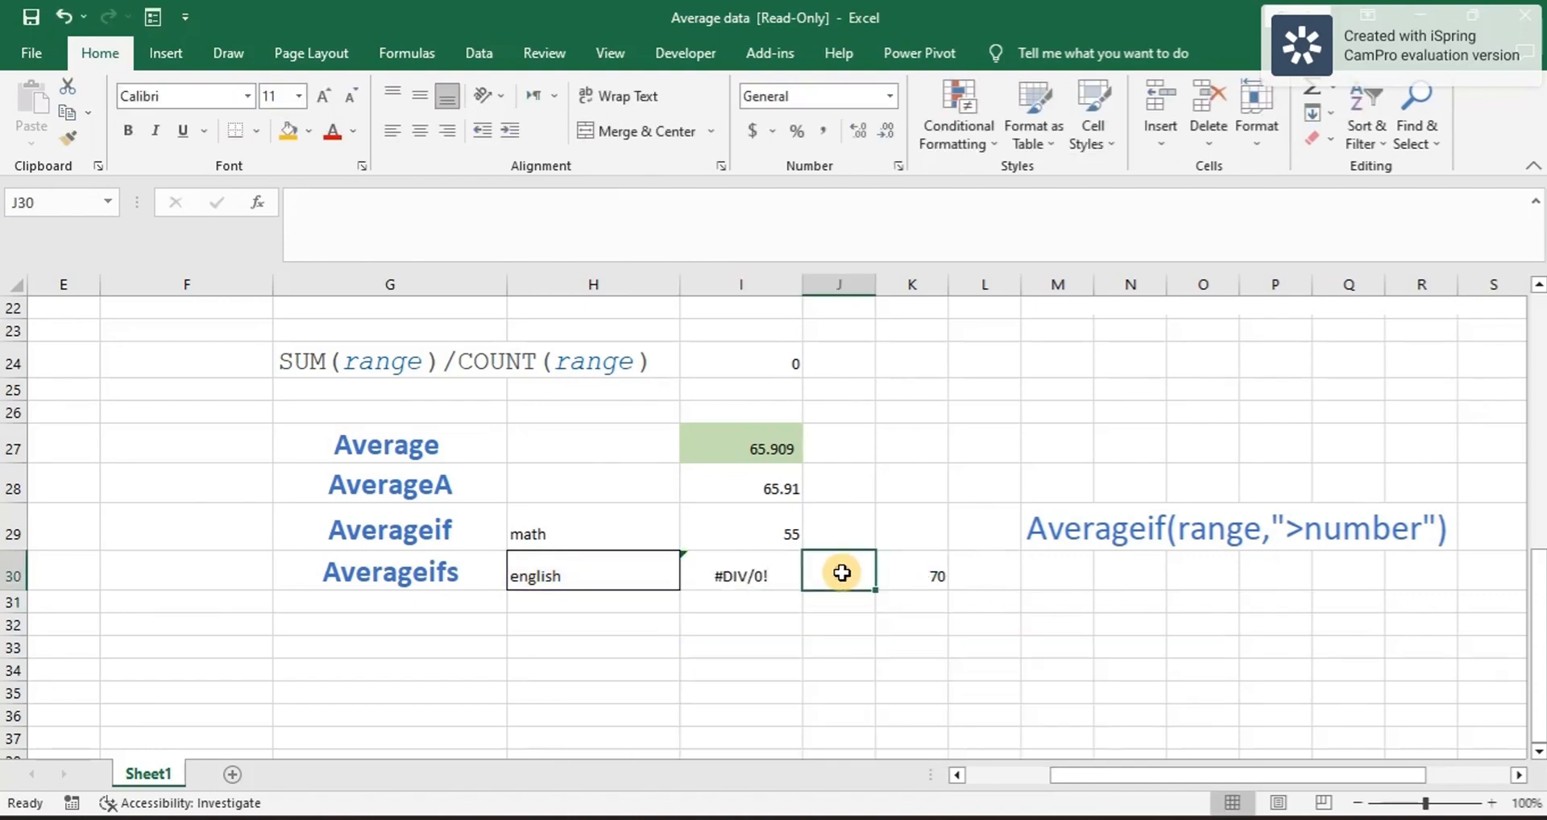
left_click(742, 599)
Step: Copy the student name from F13 into the criterion cell I31
scroll(731, 600, "up", 2)
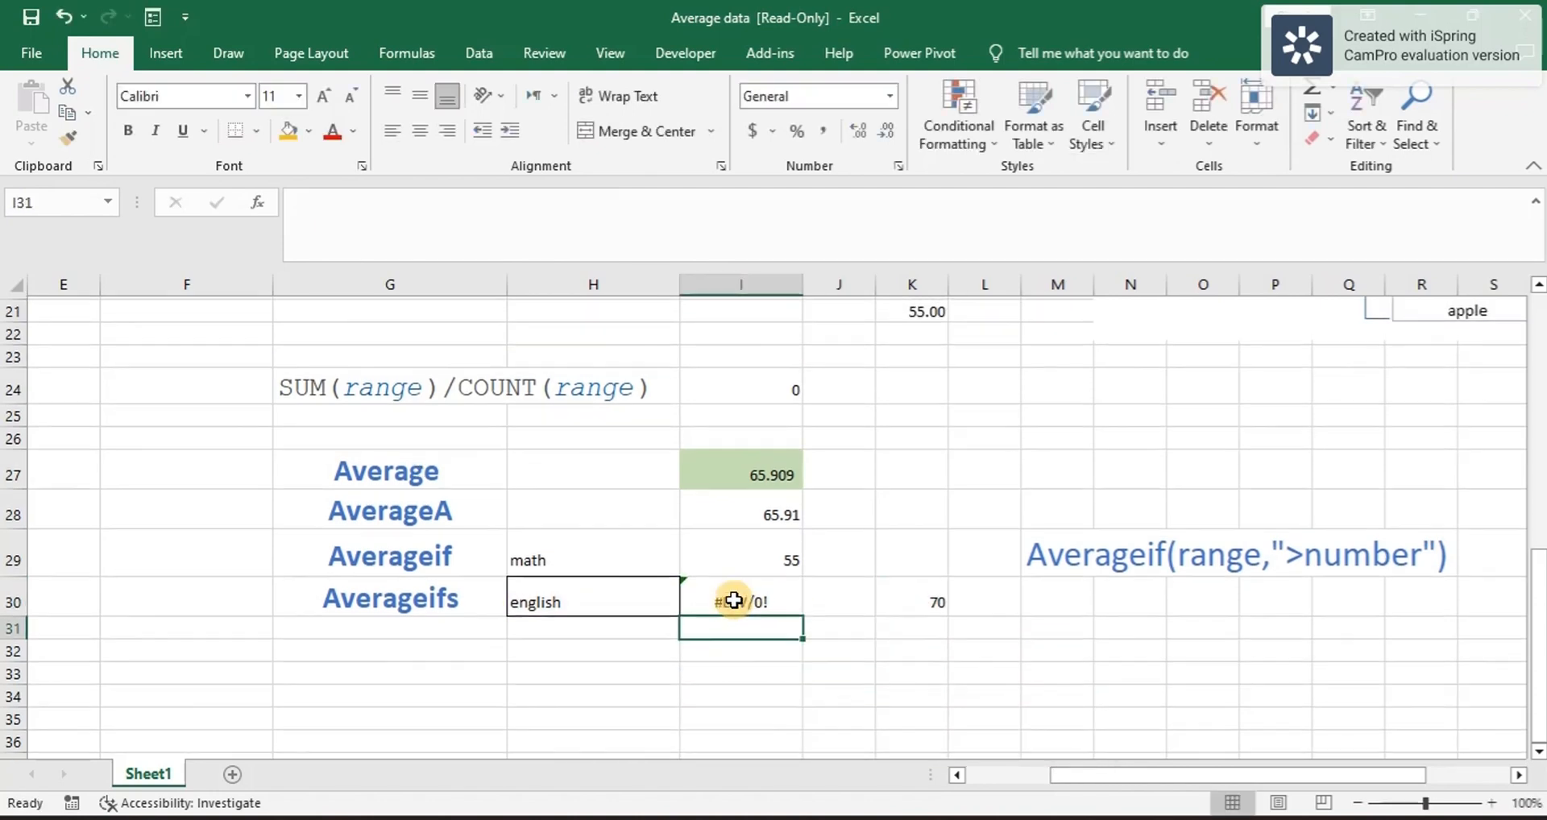
scroll(732, 598, "up", 4)
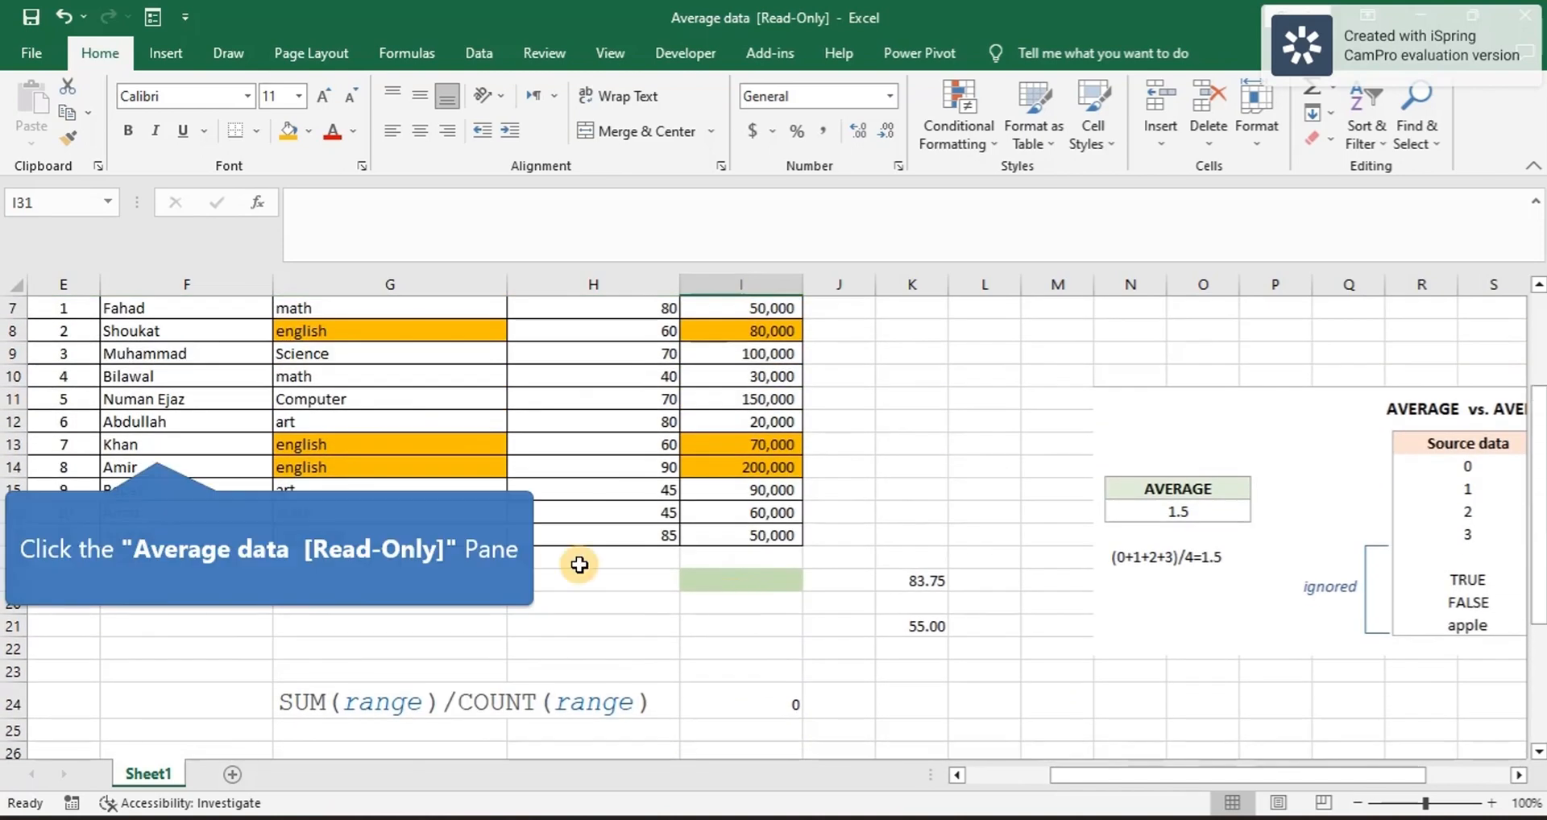
left_click(157, 446)
key("ctrl+c")
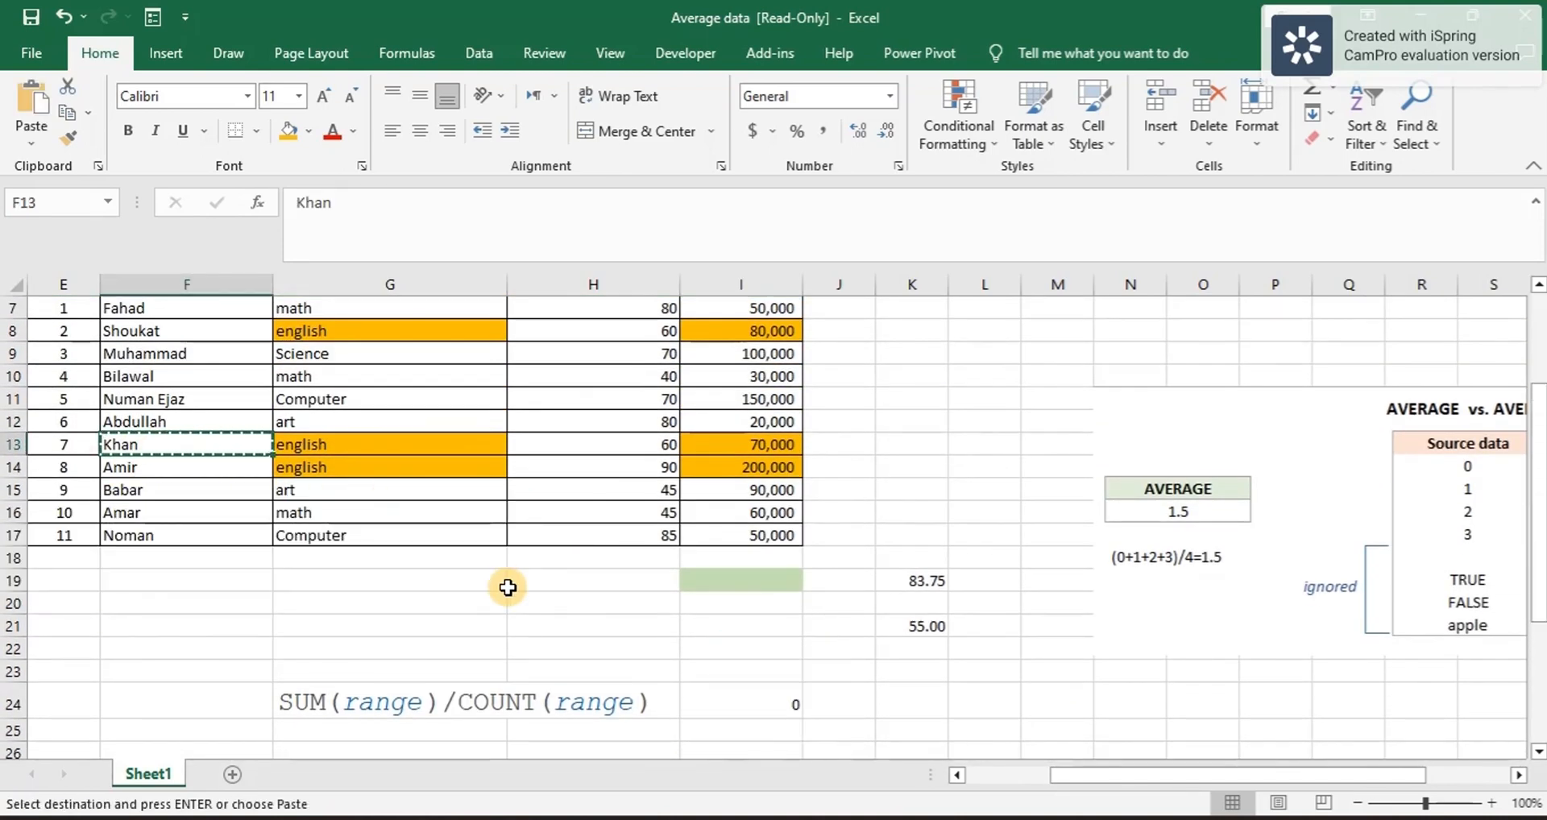
scroll(508, 588, "down", 5)
left_click(728, 587)
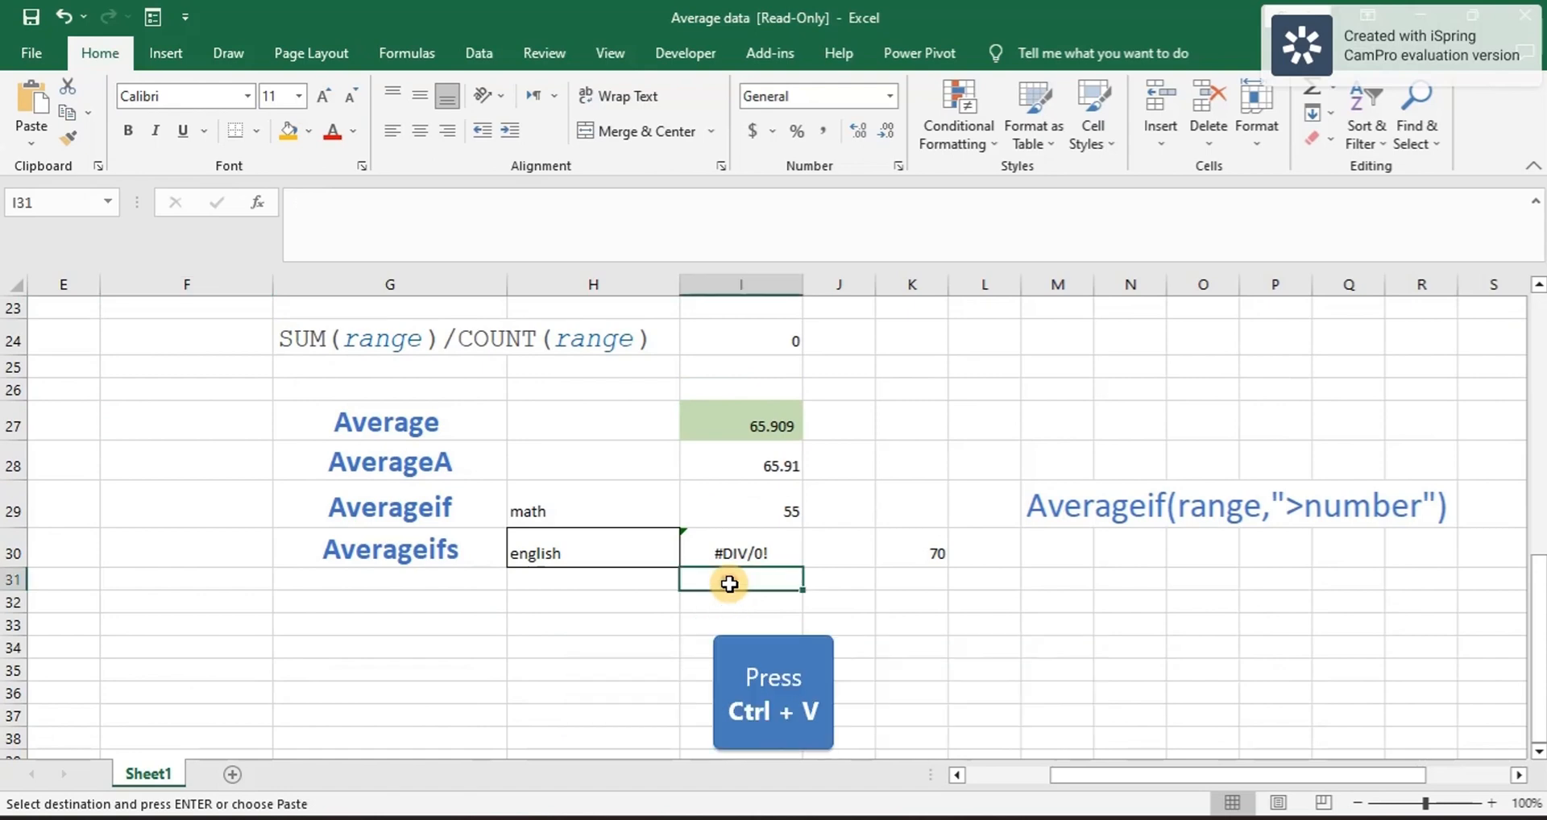
key("ctrl+v")
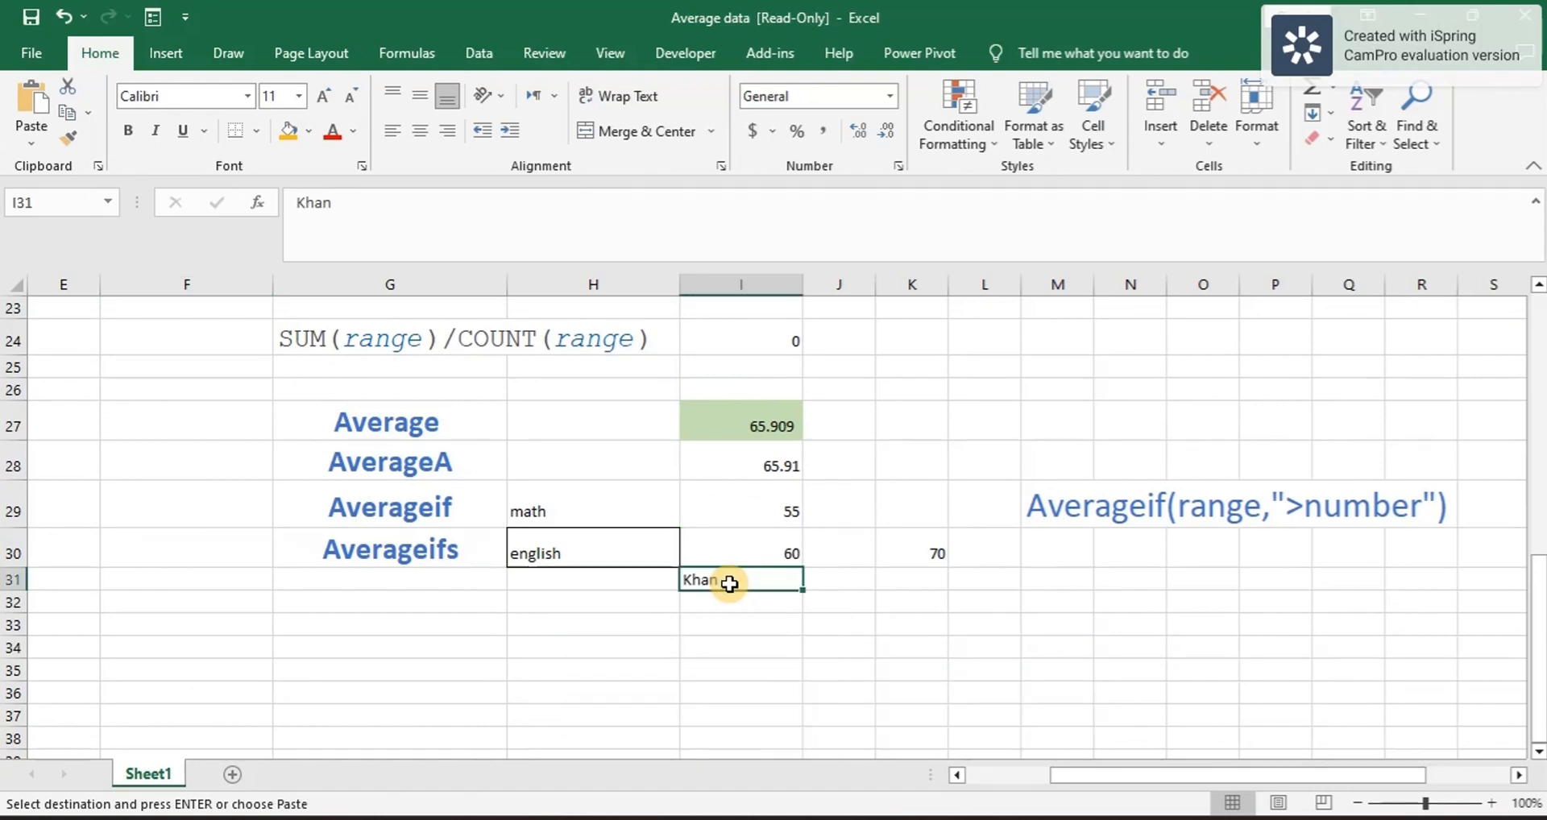
Step: Fill the Father Salary cells I8:I14 with white to remove their orange highlighting
left_click(770, 557)
scroll(770, 557, "up", 8)
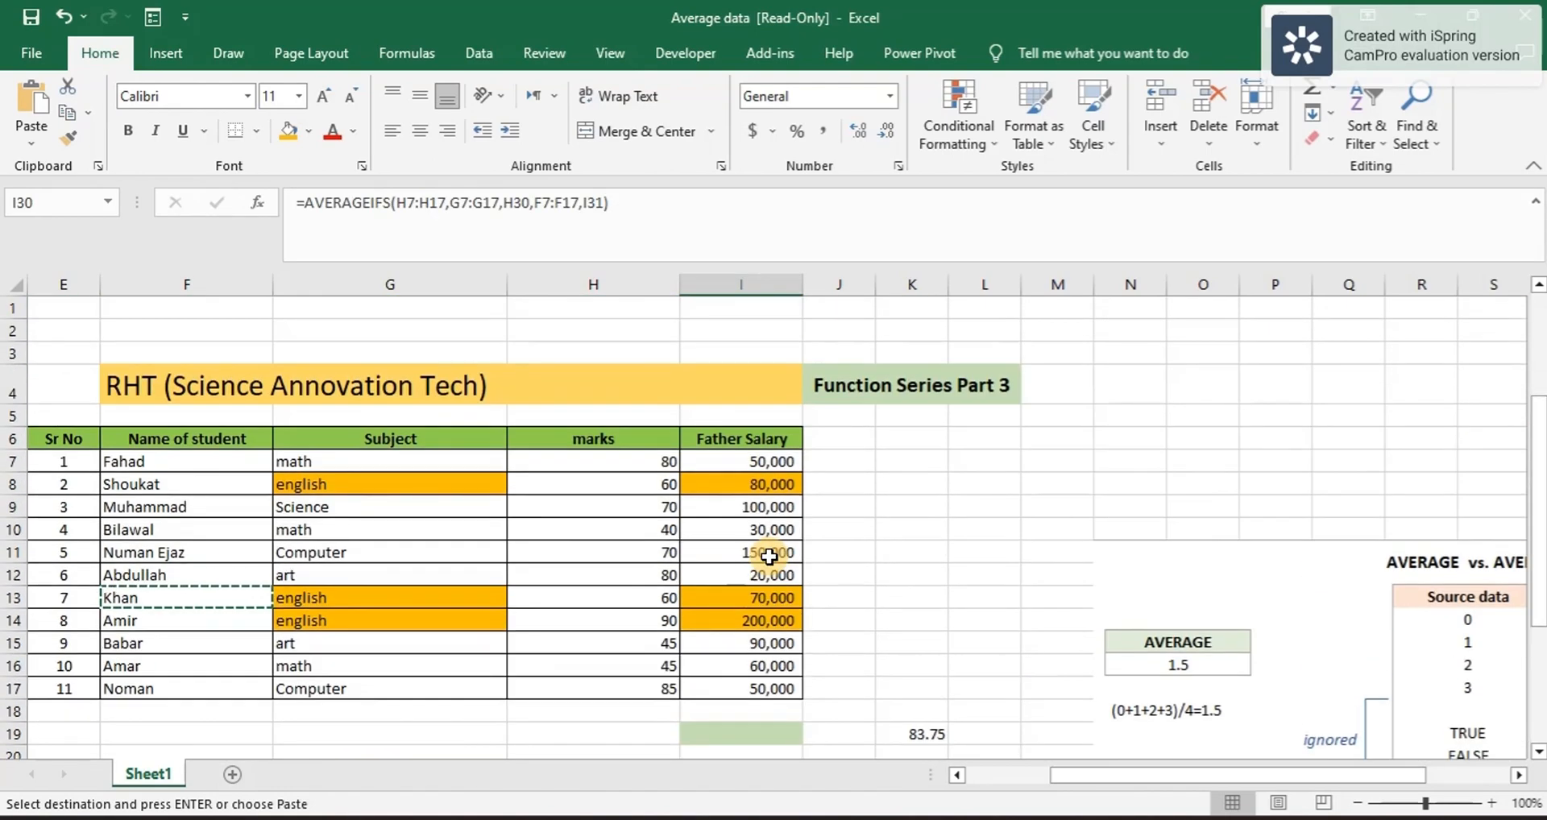
left_click_drag(740, 484, 744, 622)
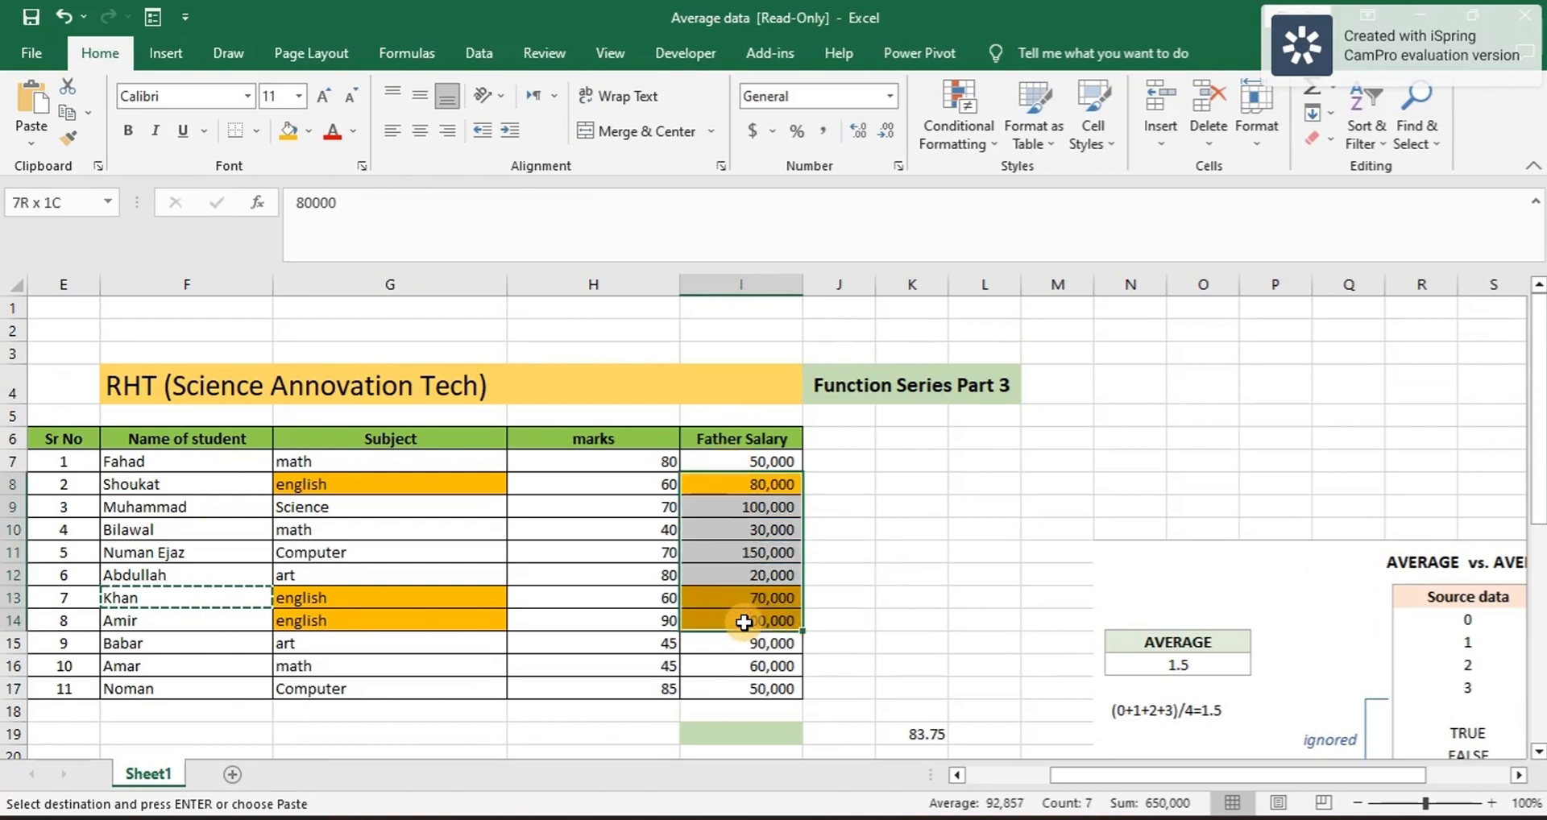
left_click(309, 130)
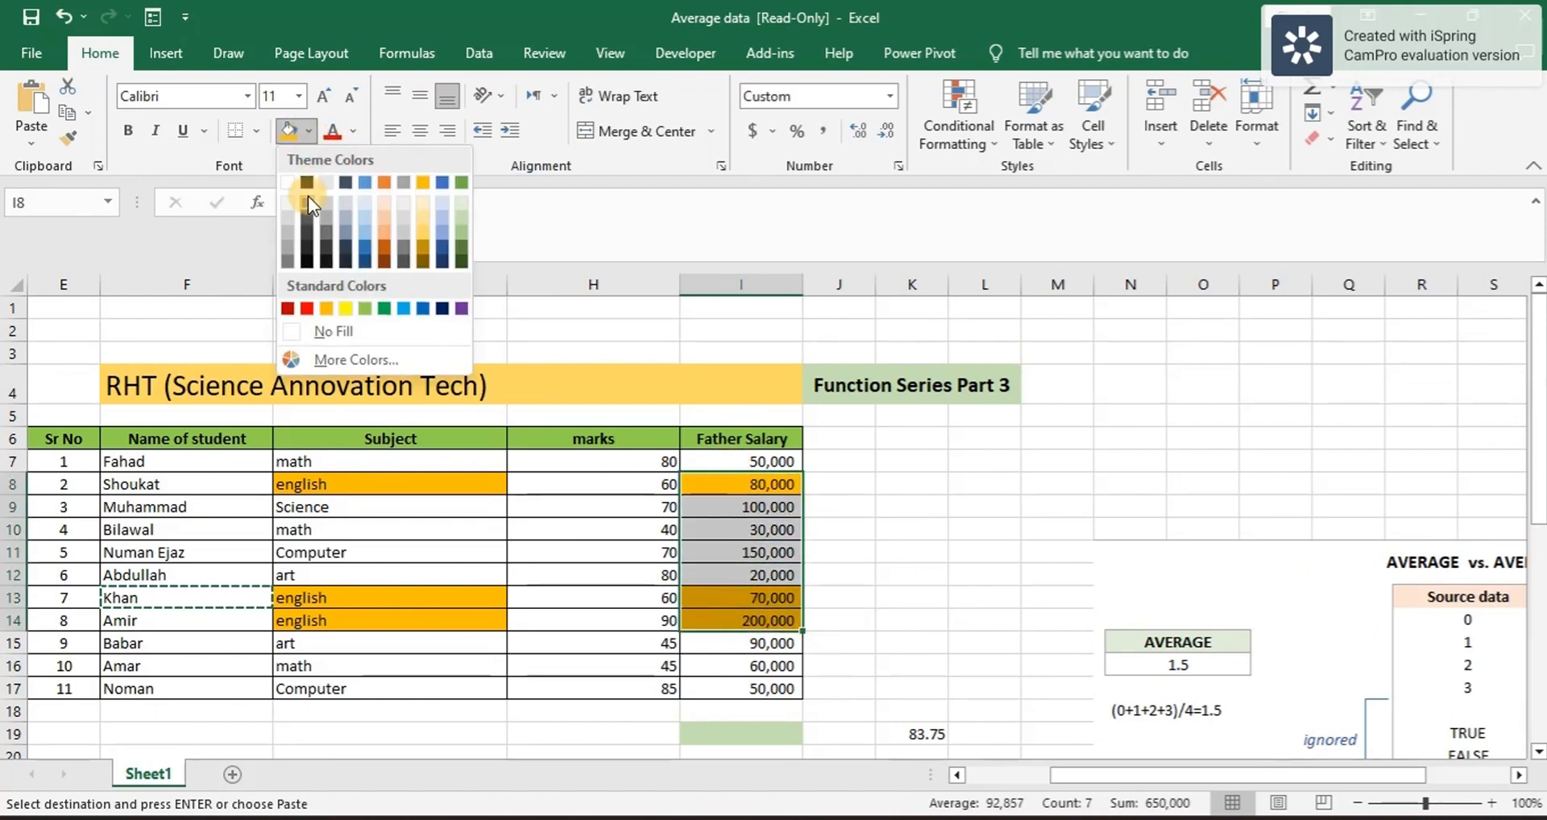
left_click(288, 182)
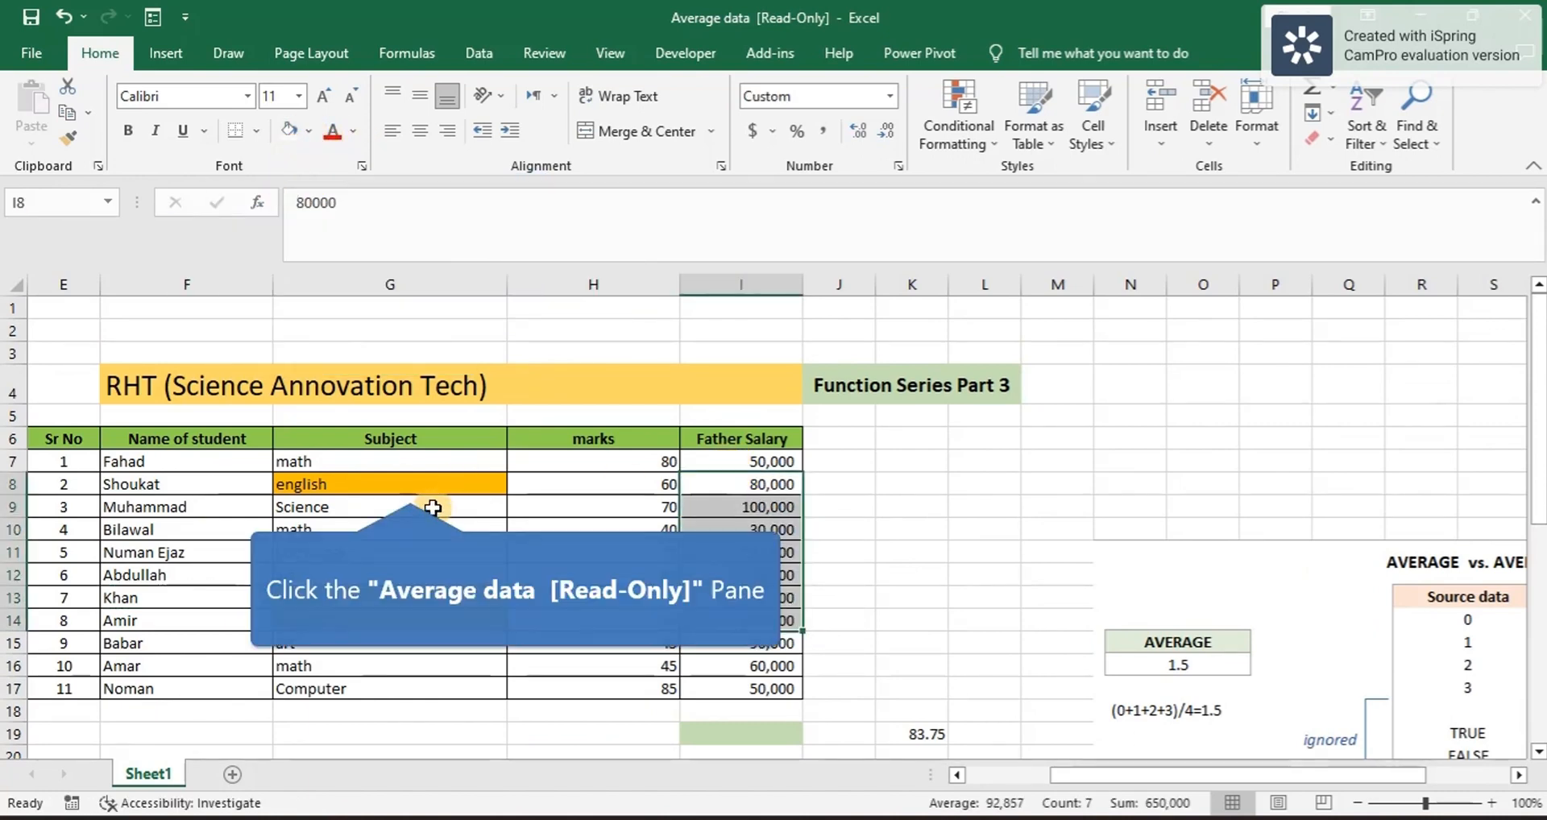
Step: Highlight the marks of the english rows, H8 and H13:H14, with an orange fill
left_click(410, 486)
left_click_drag(624, 466, 625, 698)
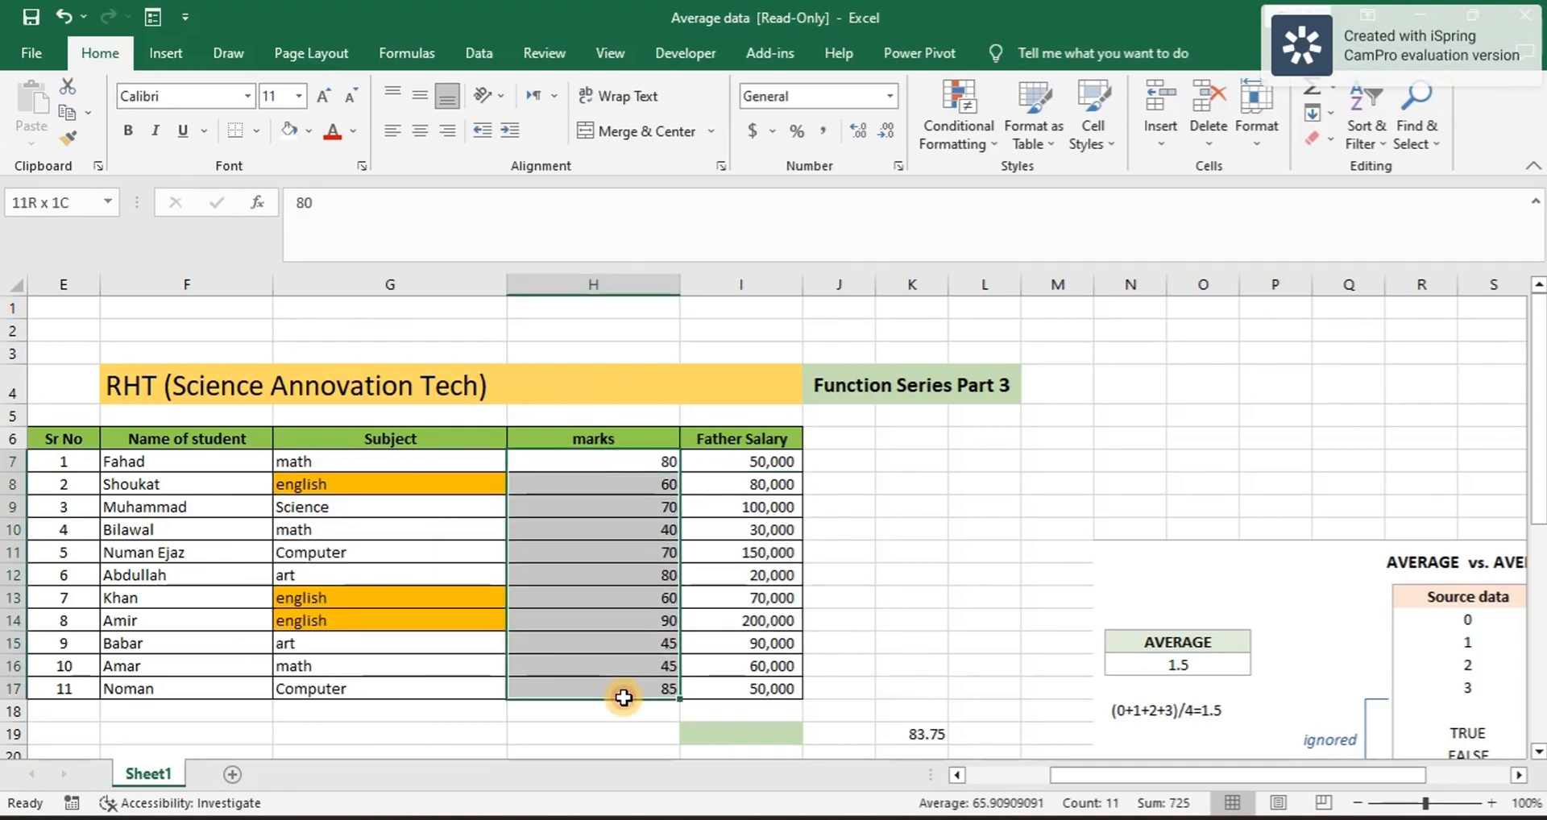
left_click(370, 484)
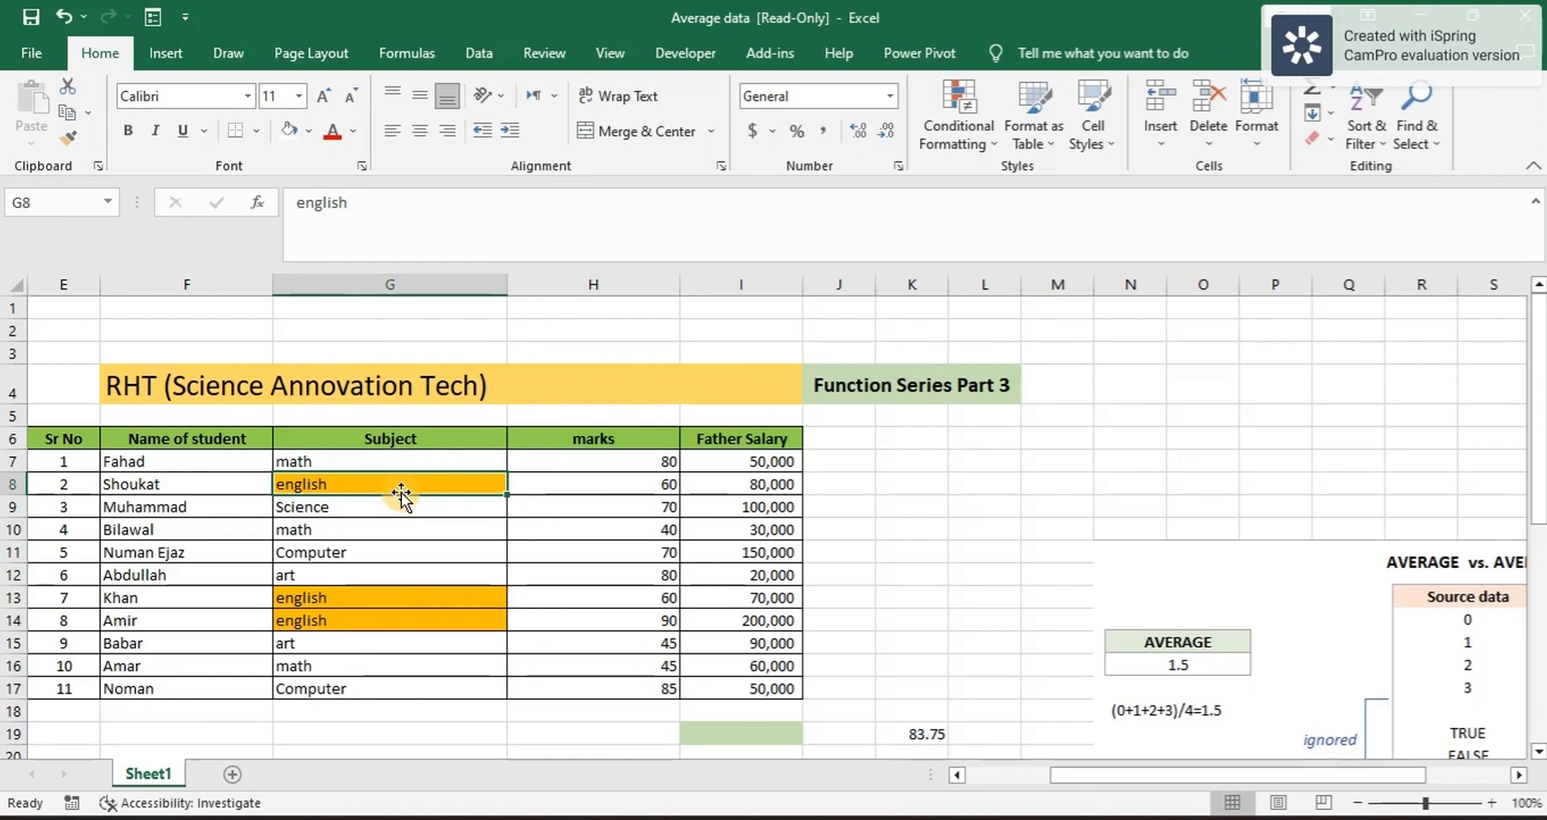
left_click(623, 477)
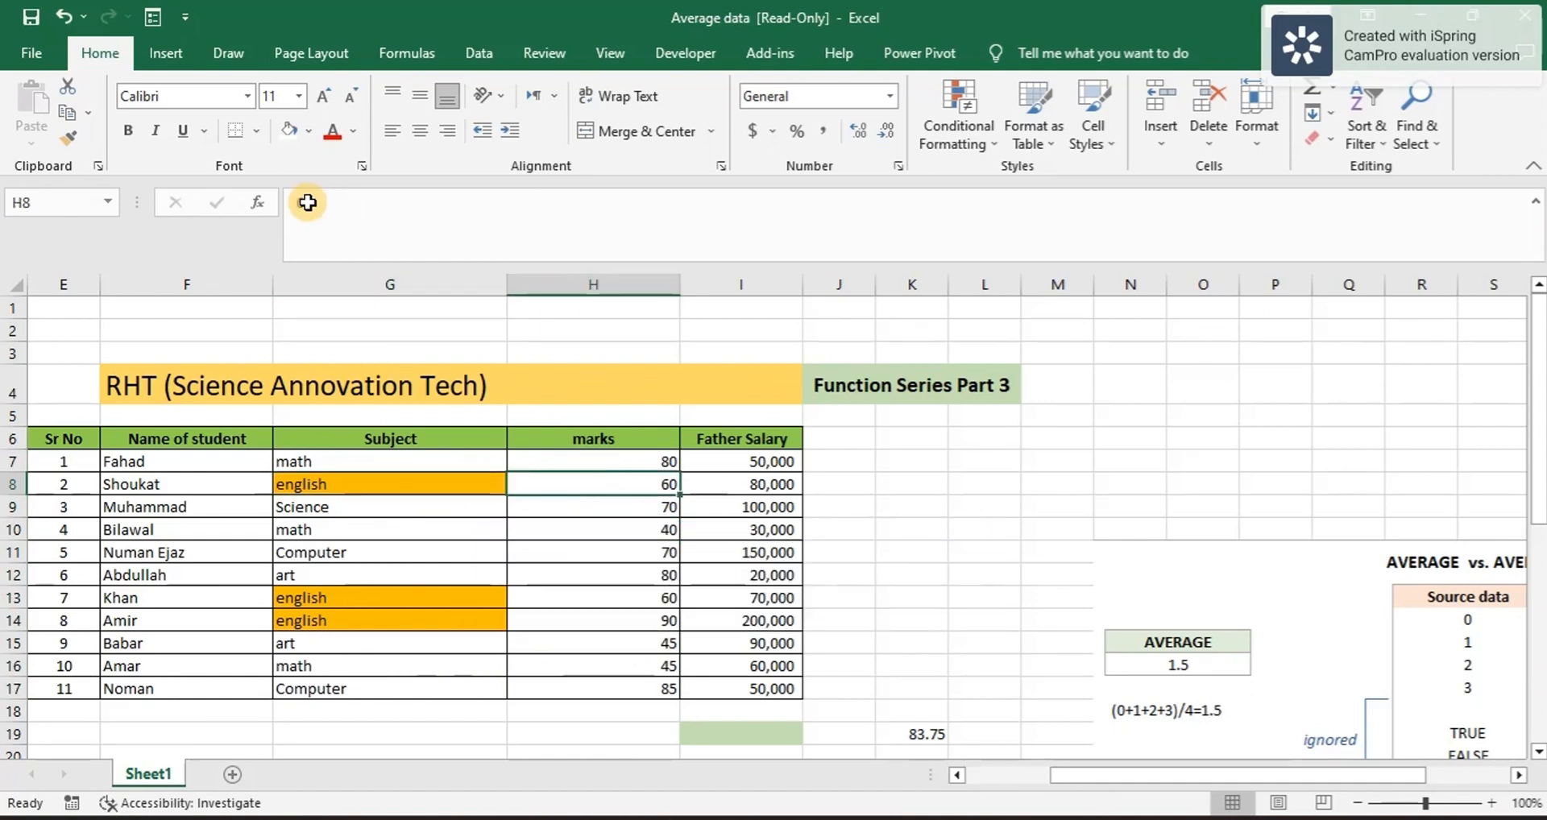
left_click(309, 130)
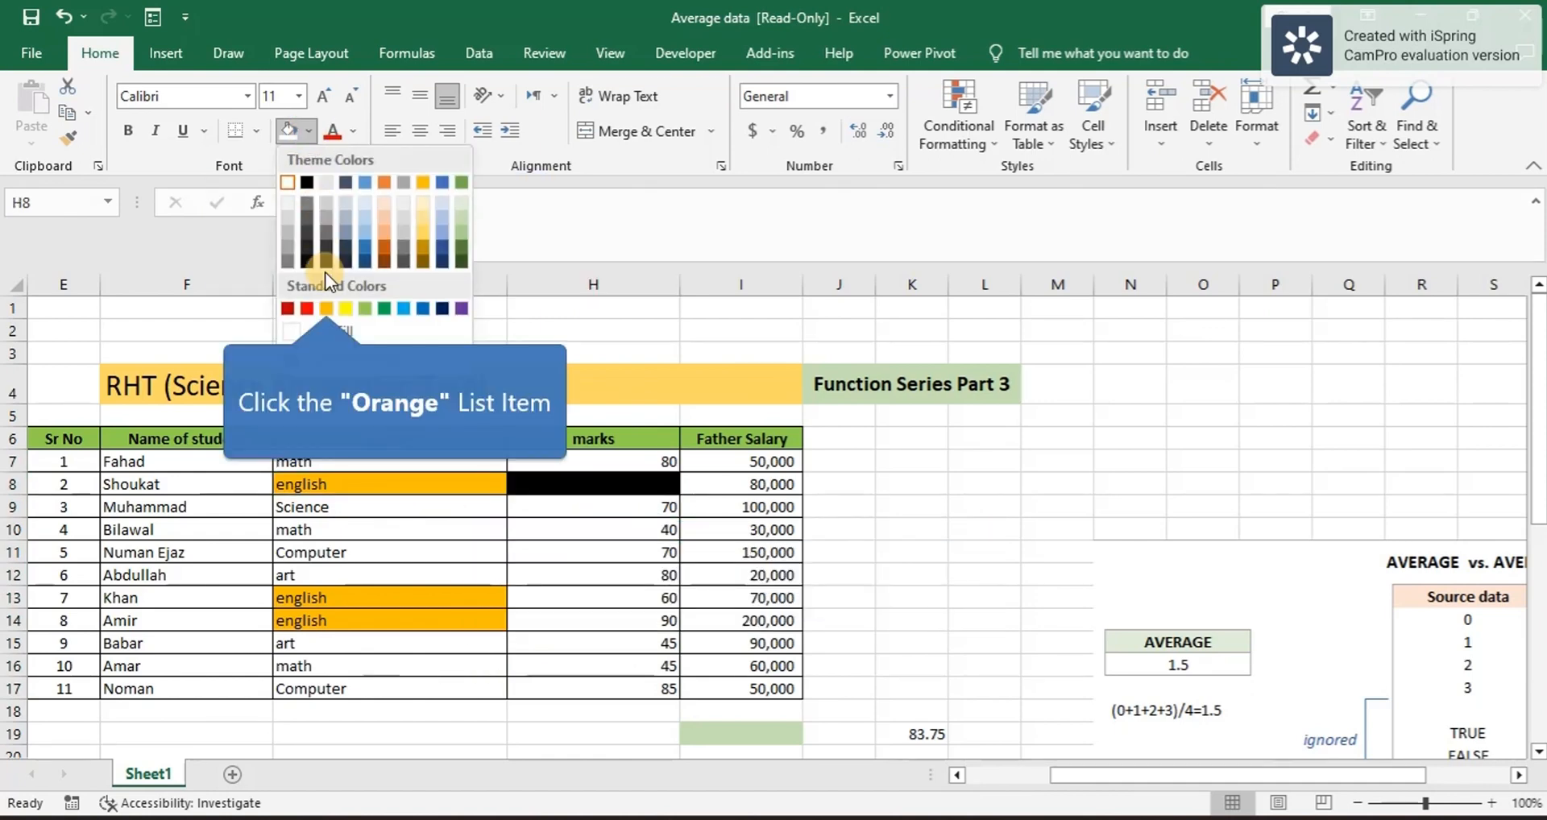
left_click(326, 308)
left_click_drag(576, 591, 577, 616)
left_click(287, 134)
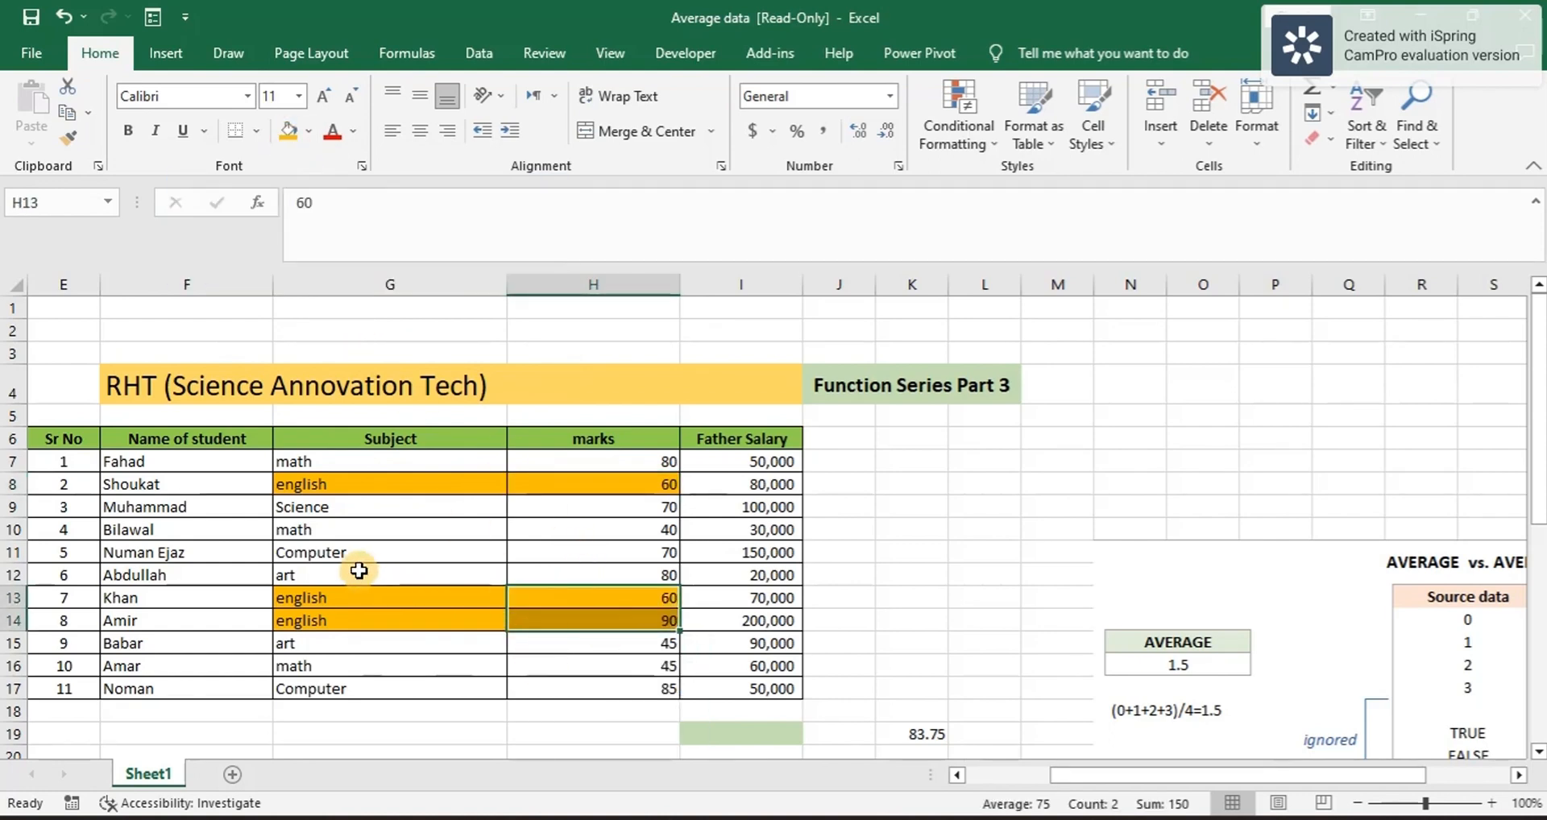
Step: Highlight the student name in F13 with the same orange fill
left_click_drag(158, 461, 153, 687)
left_click(156, 609)
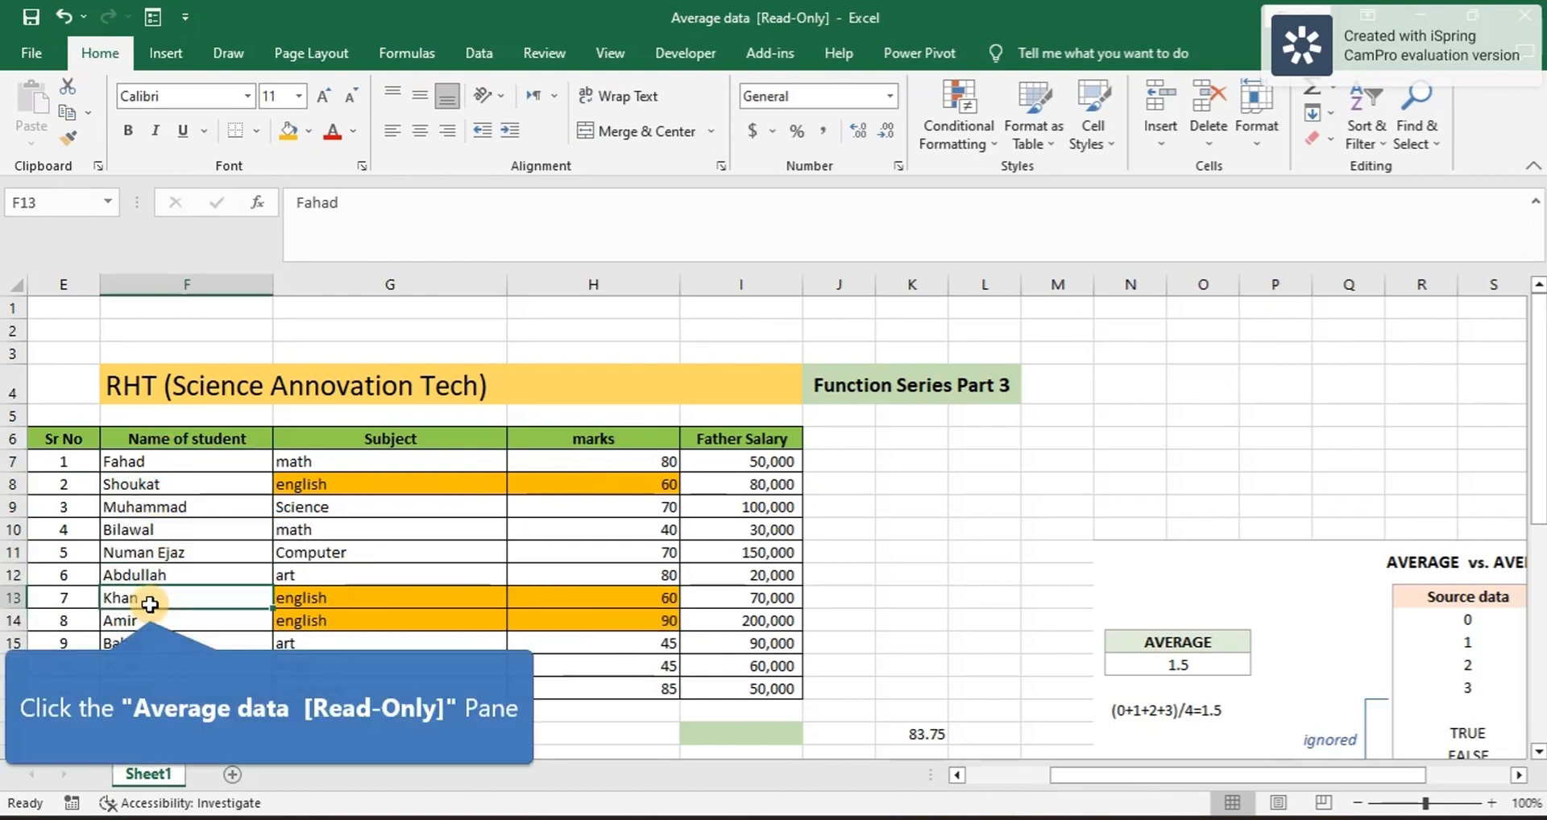
left_click(286, 133)
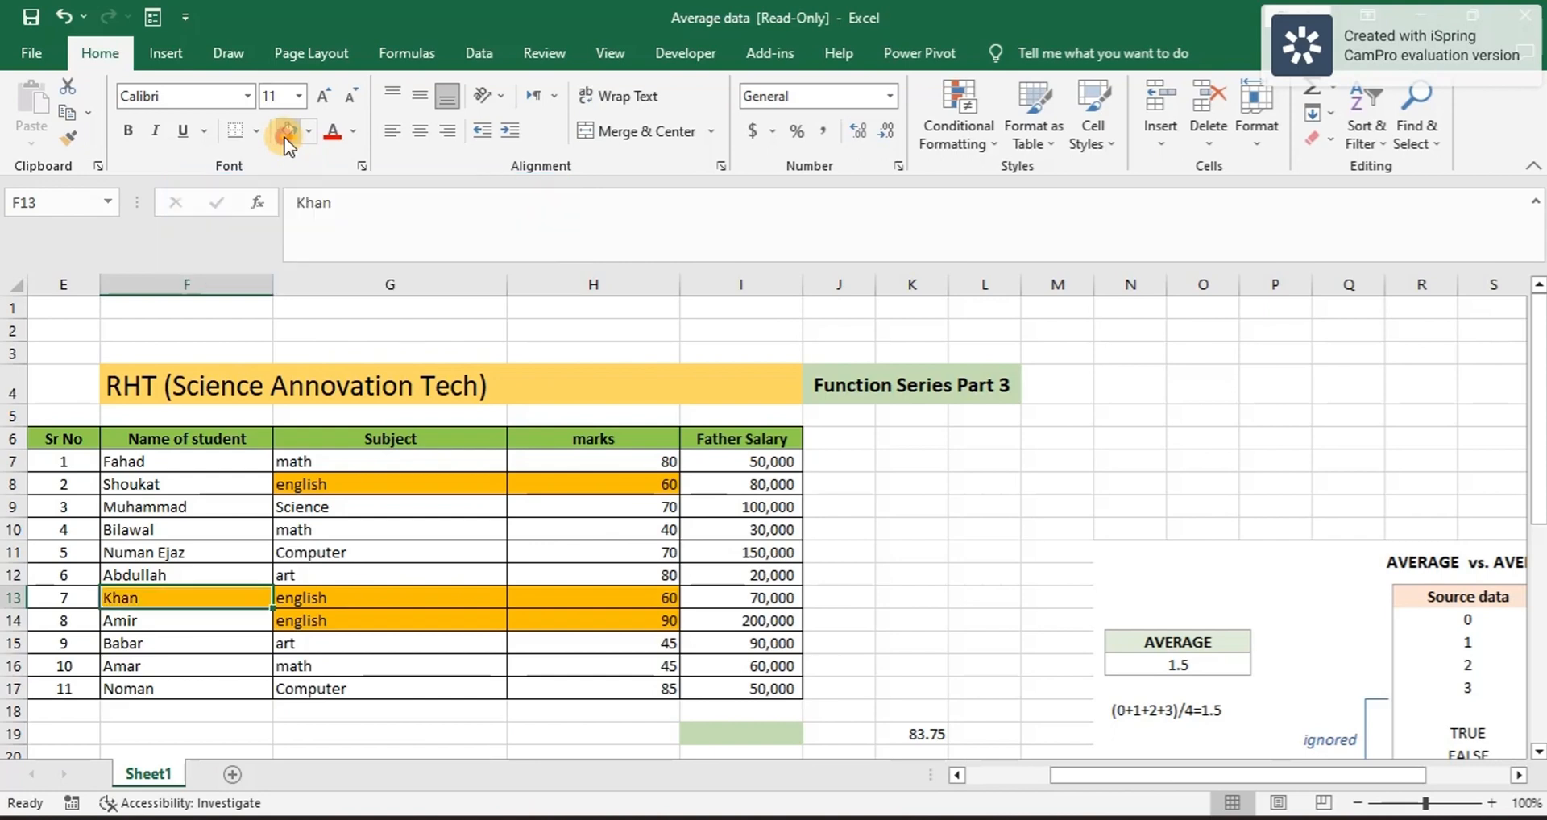
Step: Compare the AVERAGEIFS result in I30 with the matching student's english mark in H13
scroll(460, 702, "down", 4)
scroll(741, 733, "down", 2)
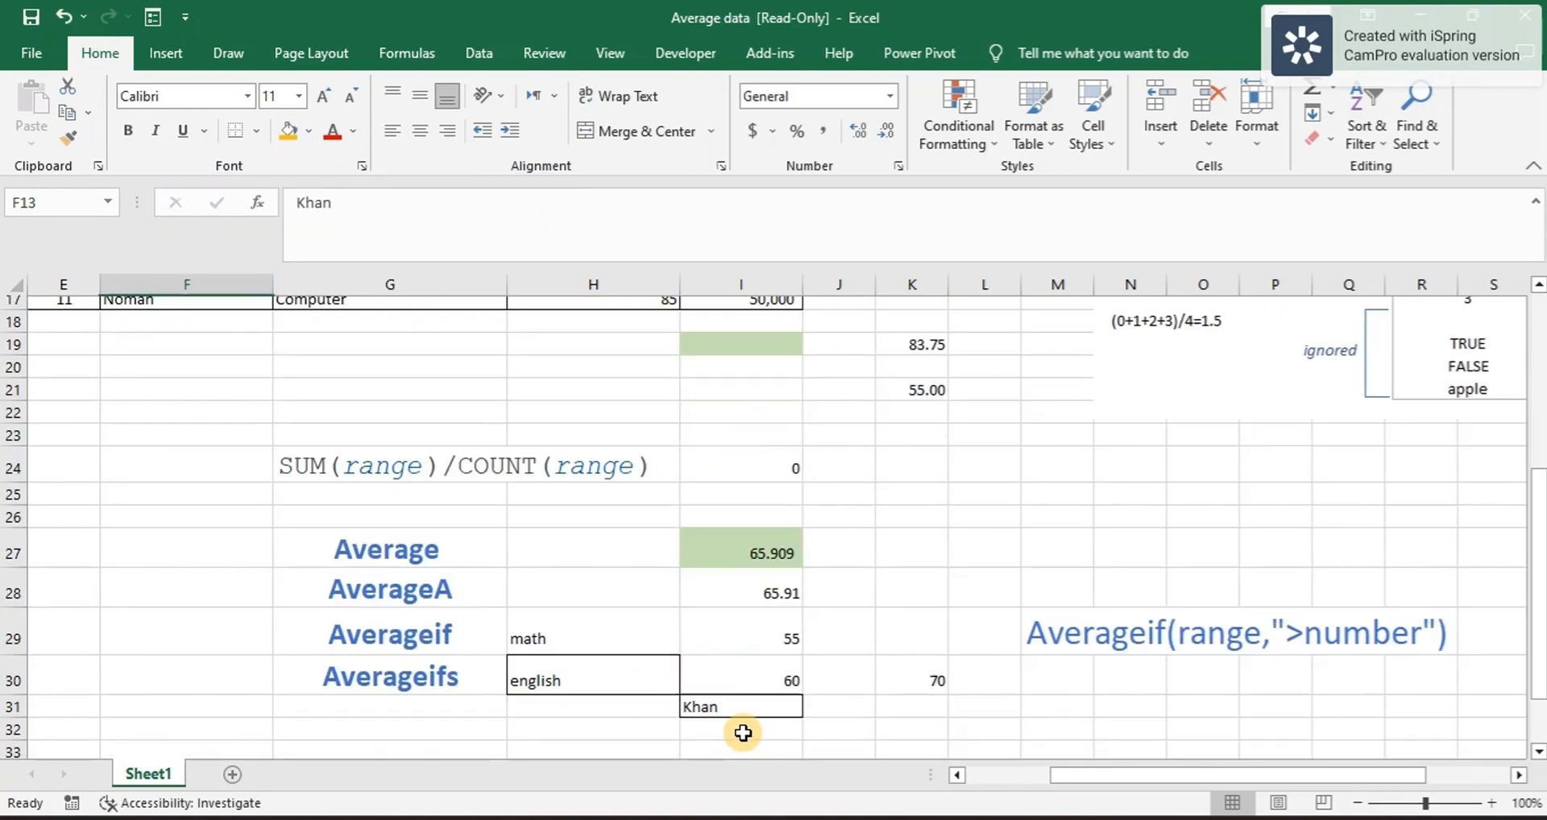
left_click(778, 666)
scroll(778, 666, "up", 2)
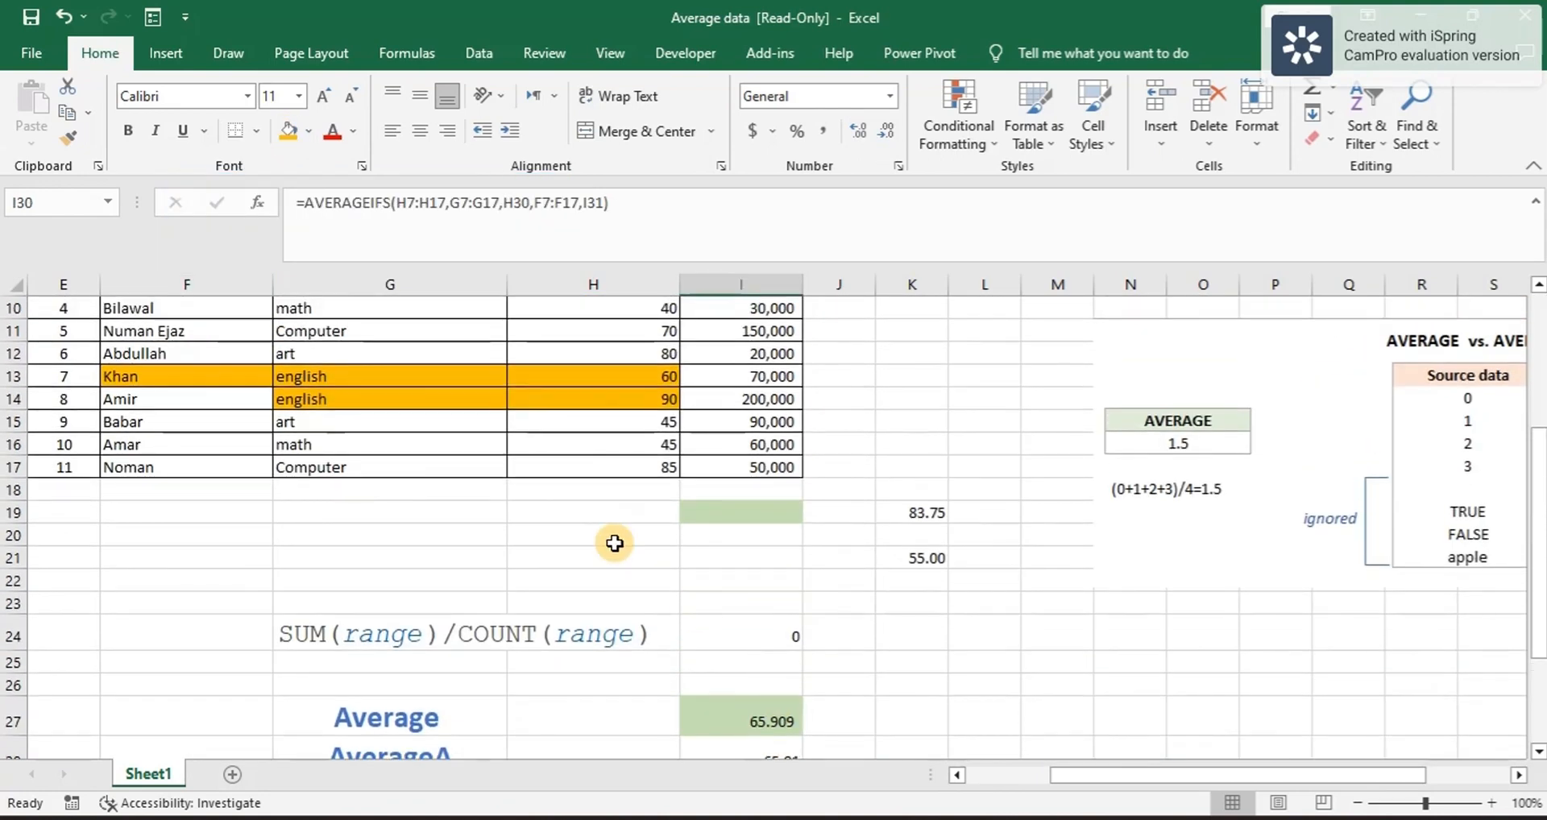
left_click(650, 372)
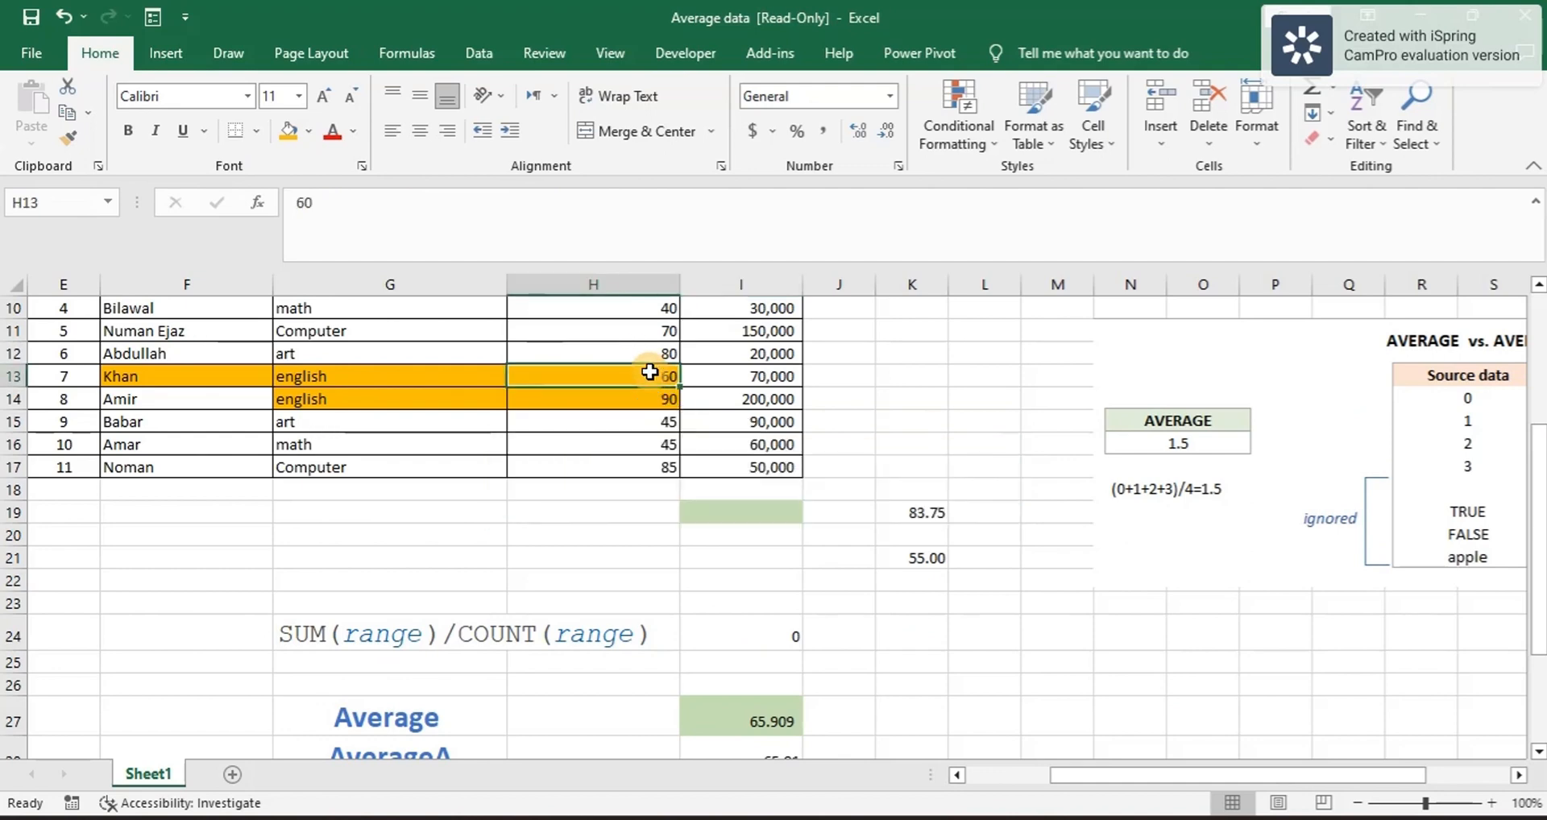
scroll(650, 371, "up", 1)
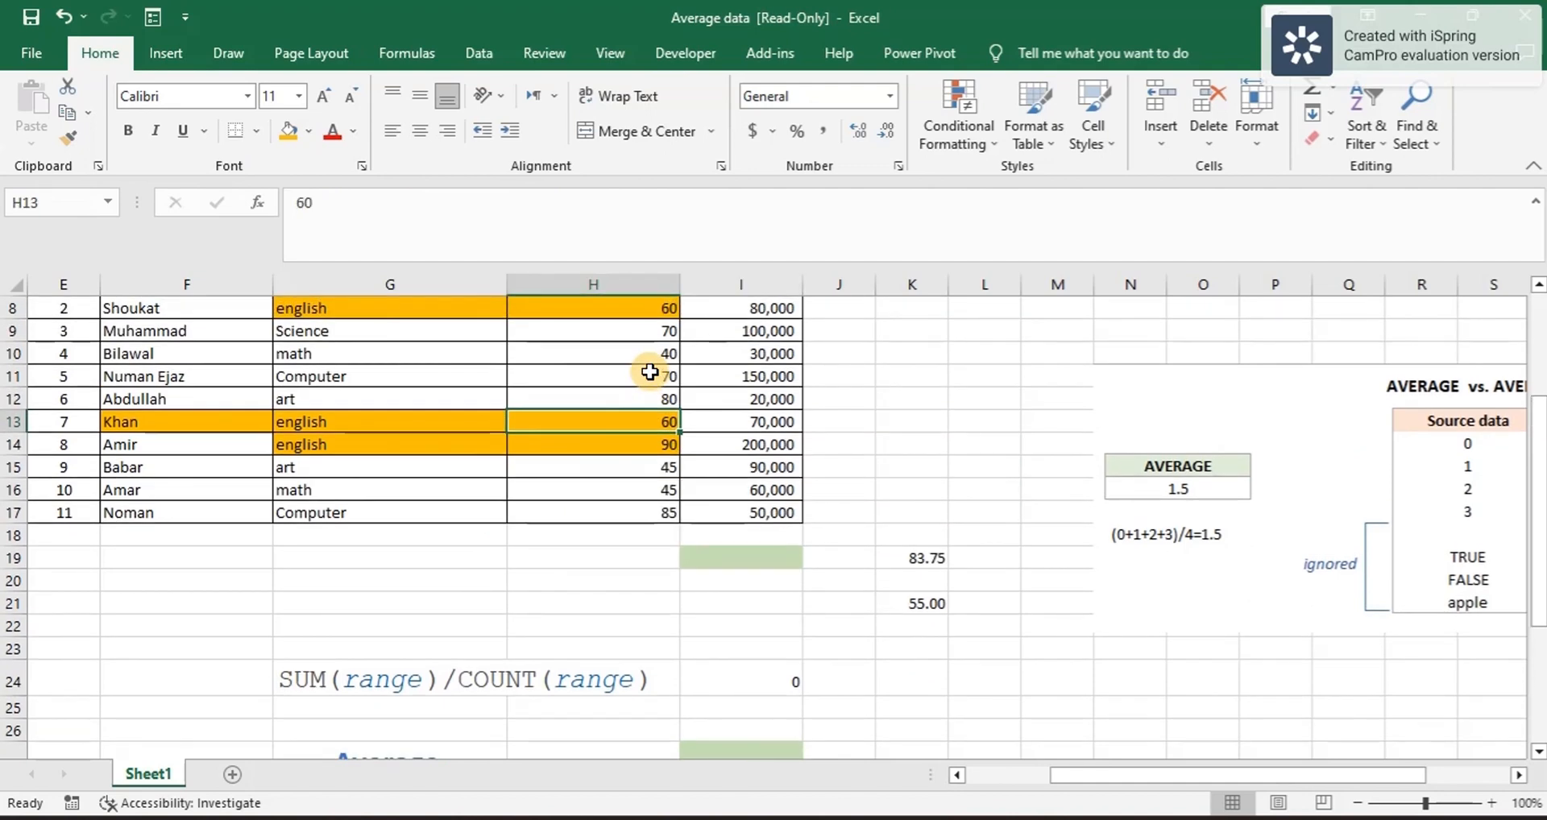
scroll(281, 416, "up", 1)
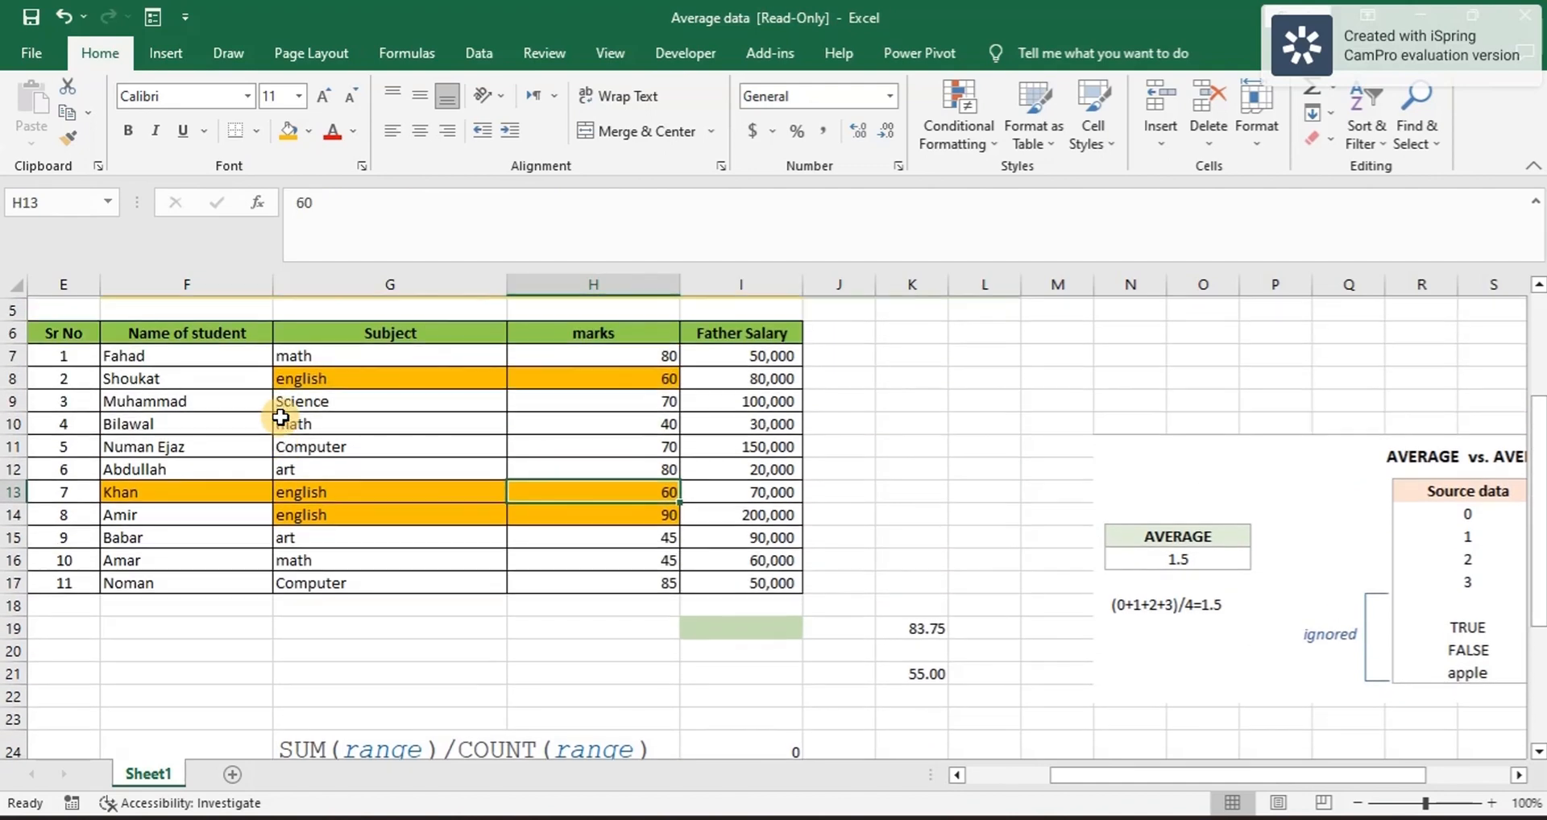
Step: Copy the student name from F13 into F14 so two english rows share that name
left_click(167, 487)
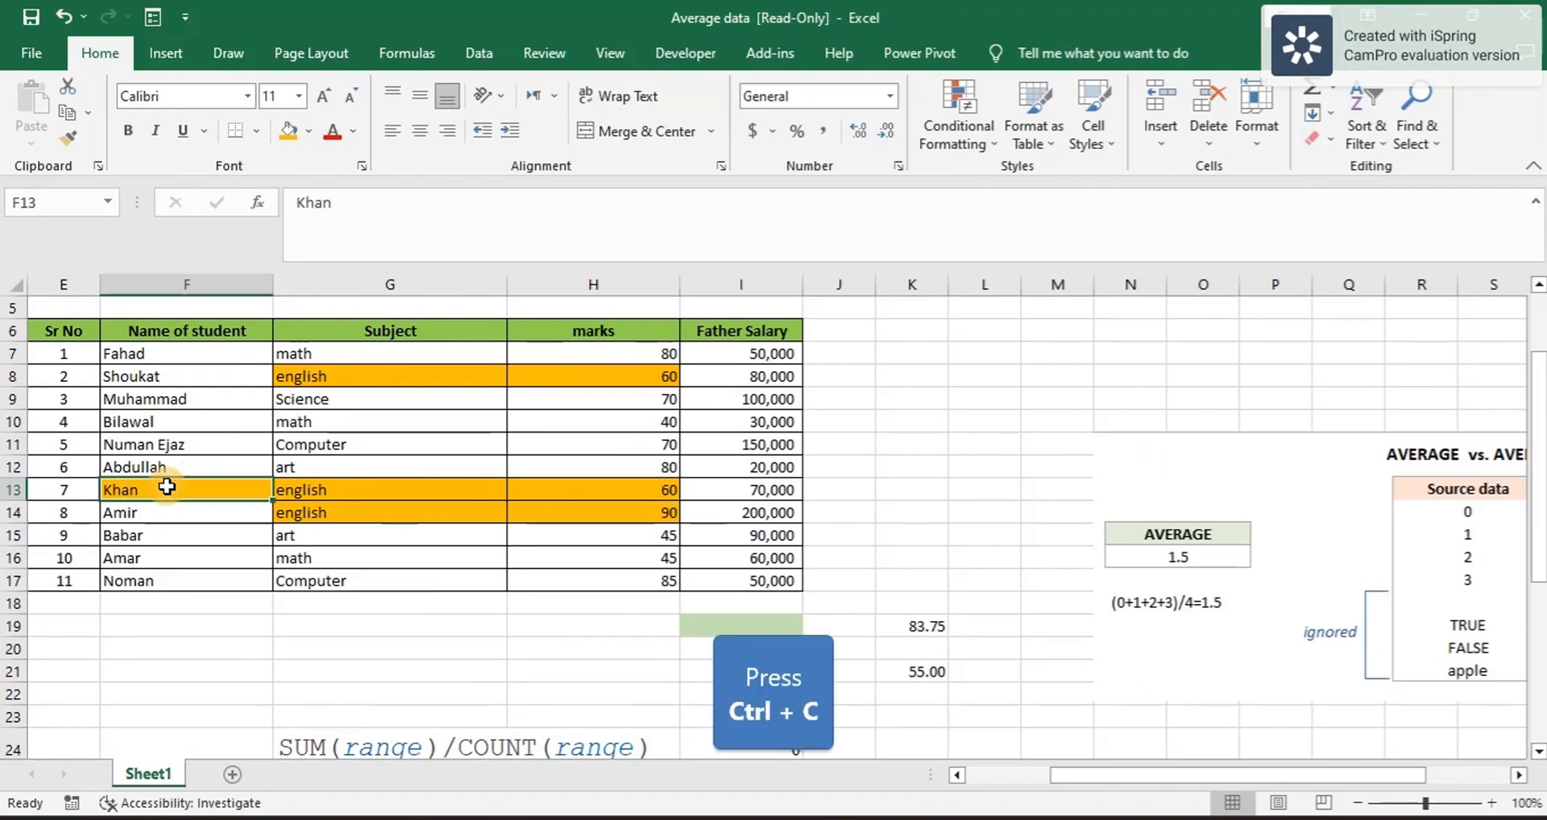
key("ctrl+c")
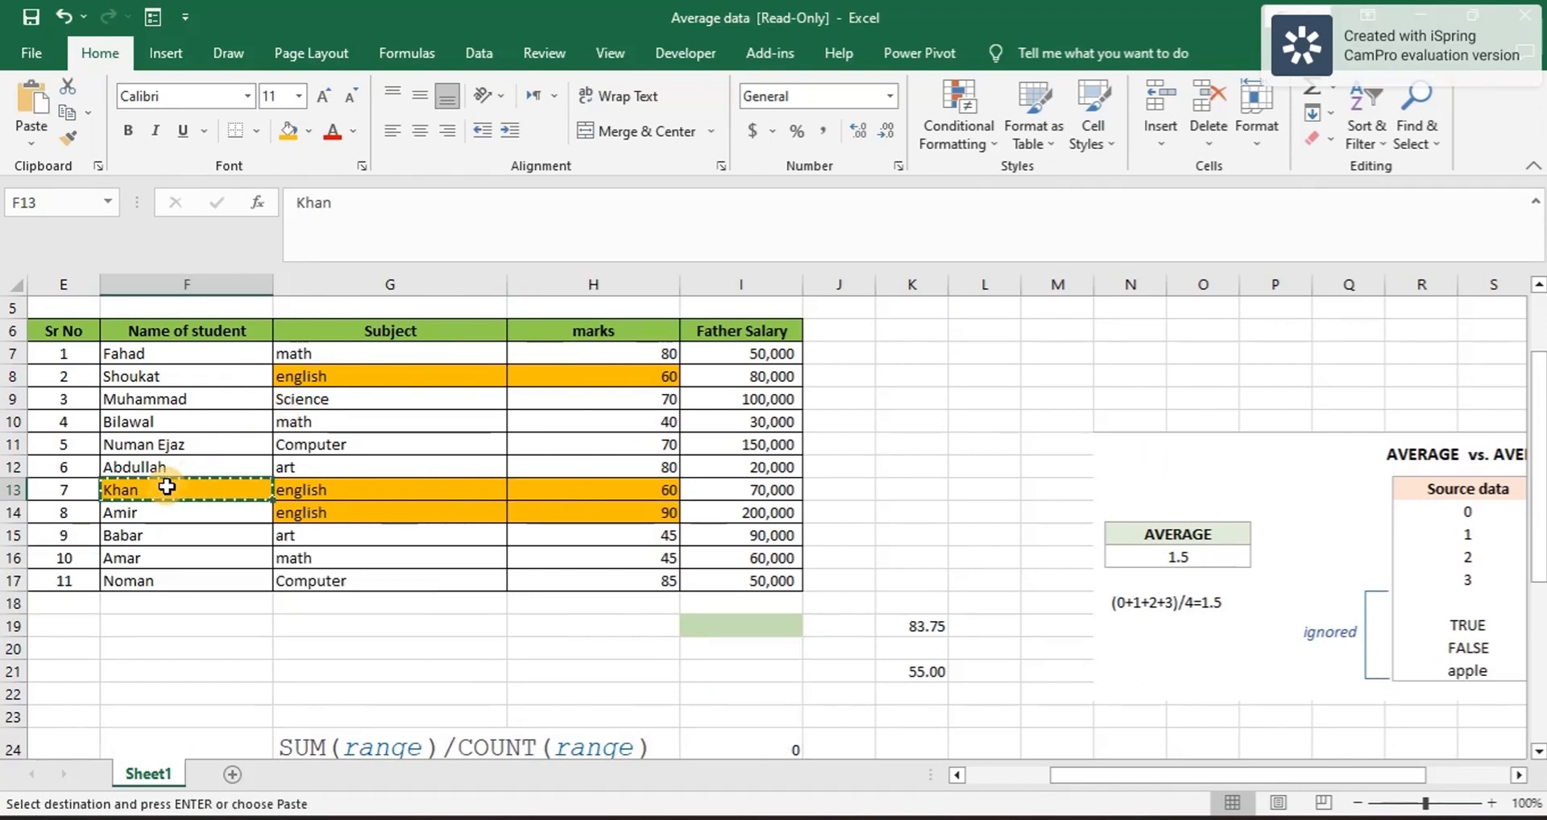
left_click(161, 377)
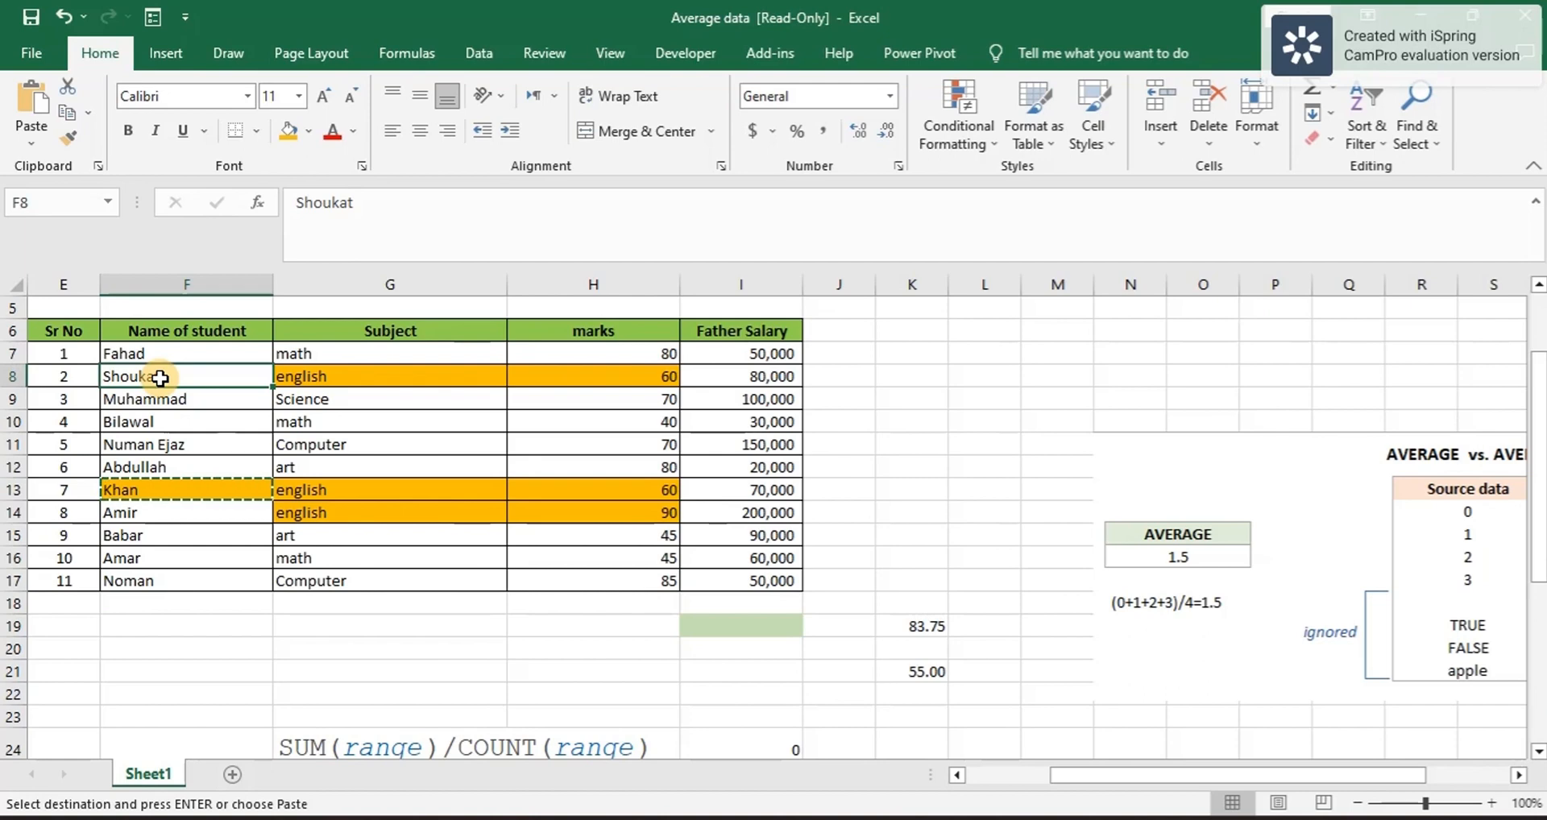
left_click(154, 513)
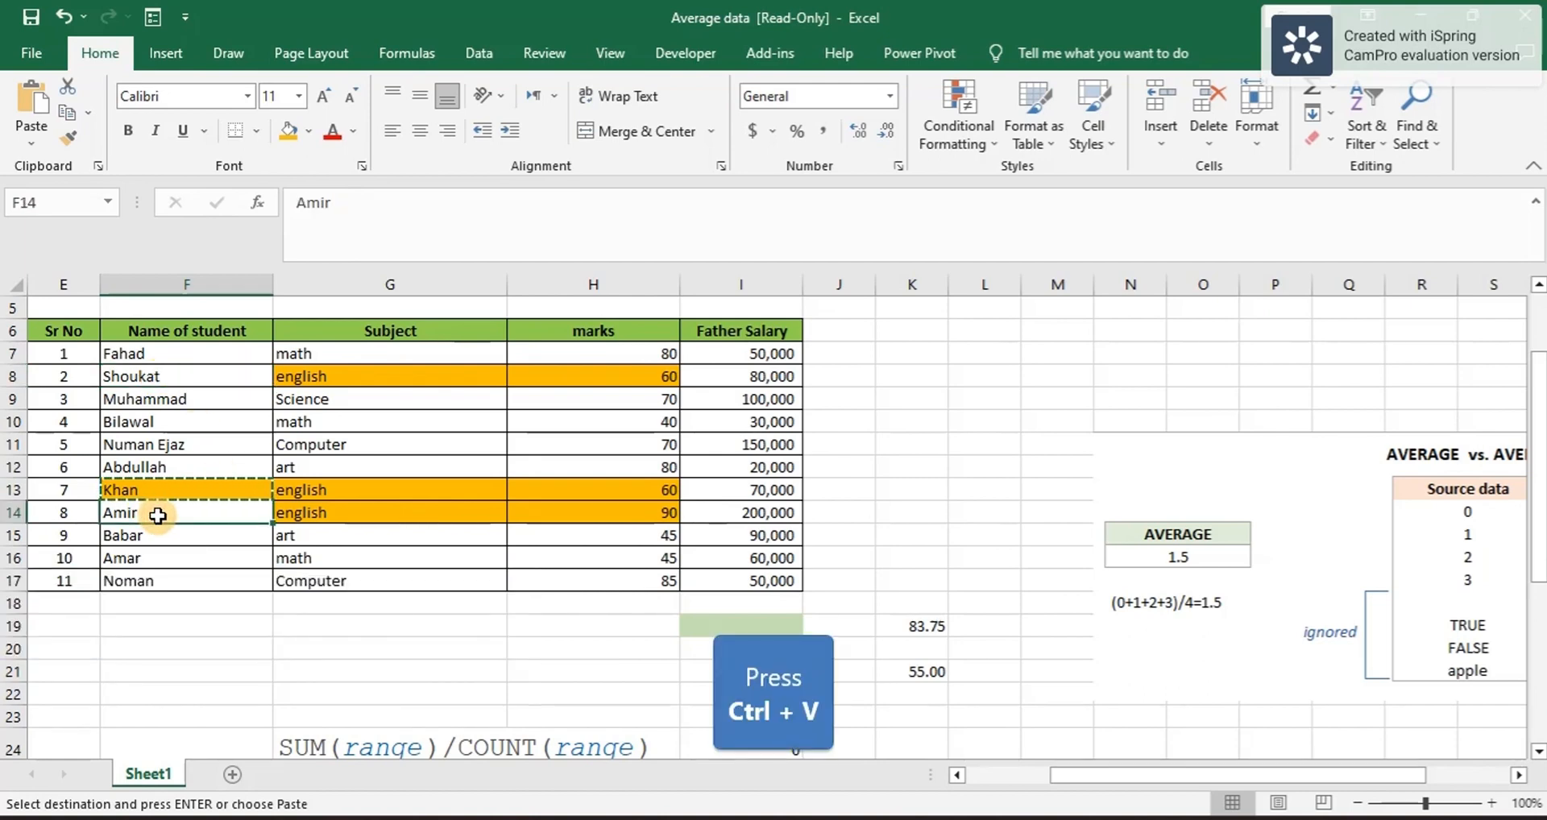
key("ctrl+v")
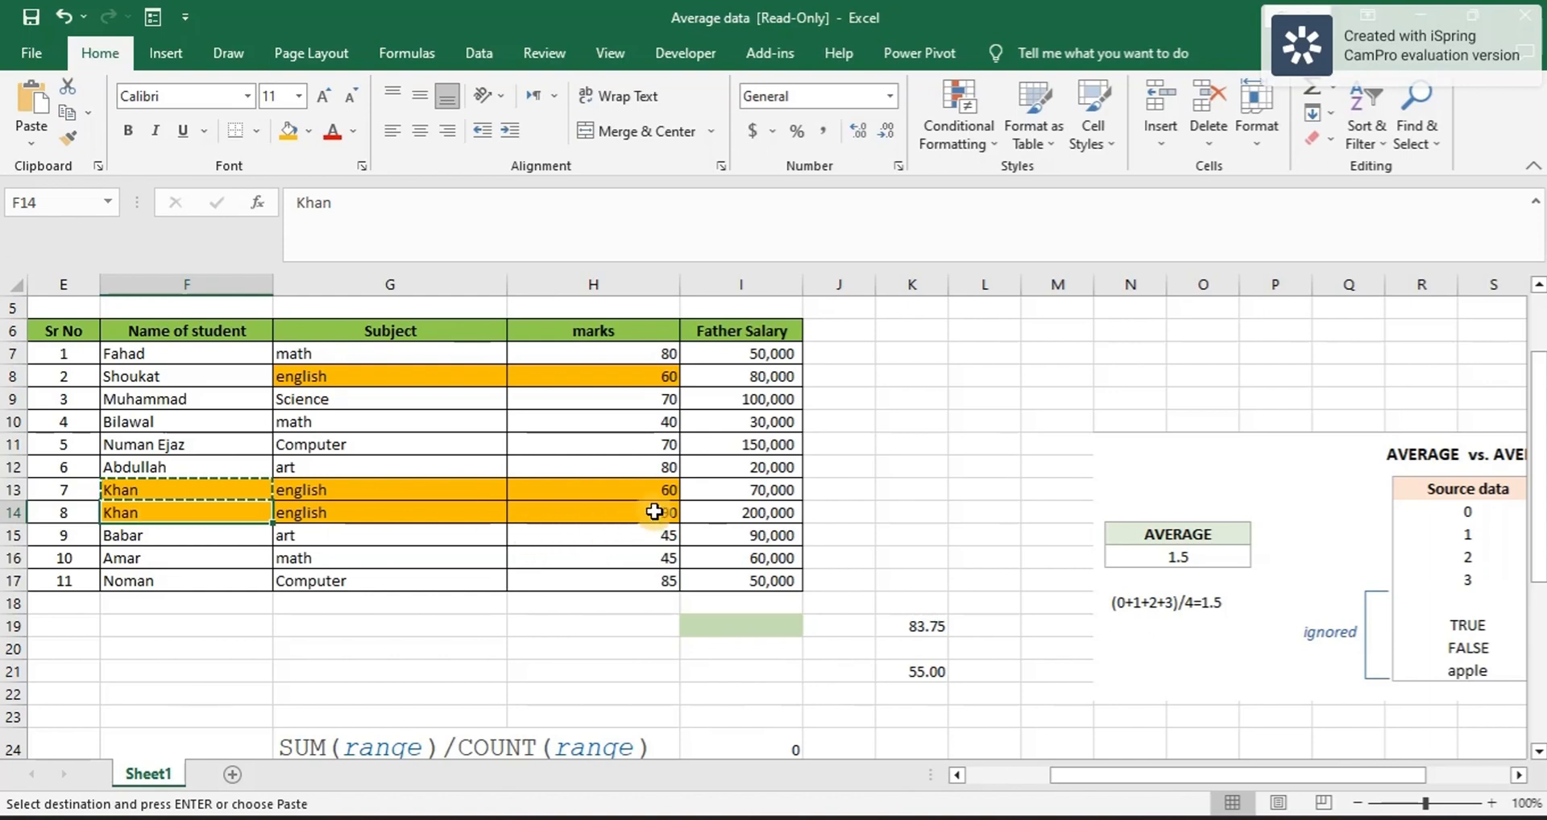
Step: Check the AVERAGEIFS result in I30 against the average of the two matching marks H13:H14
scroll(654, 513, "down", 4)
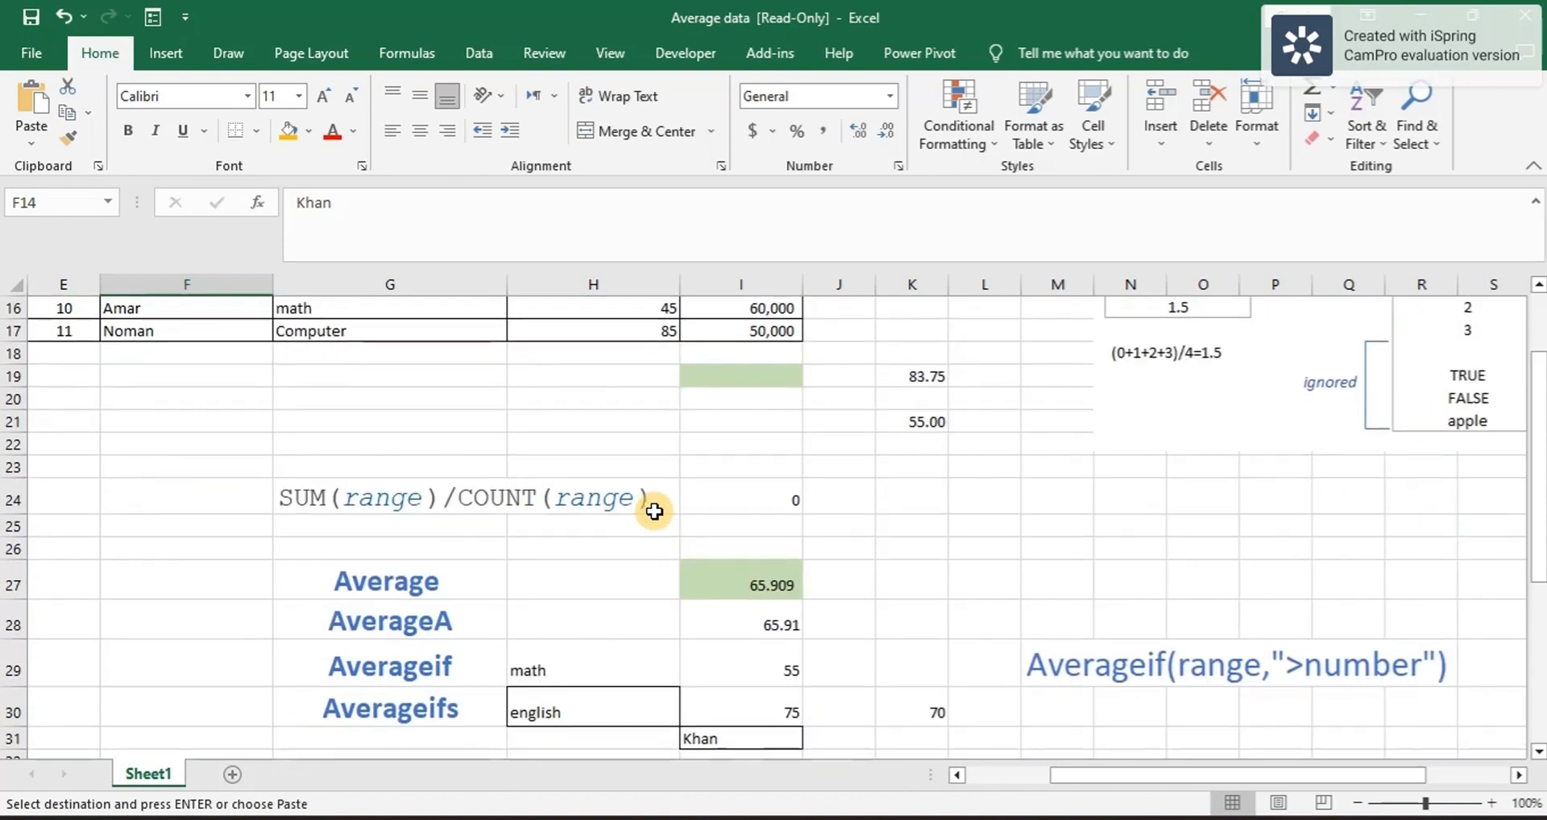
left_click(747, 710)
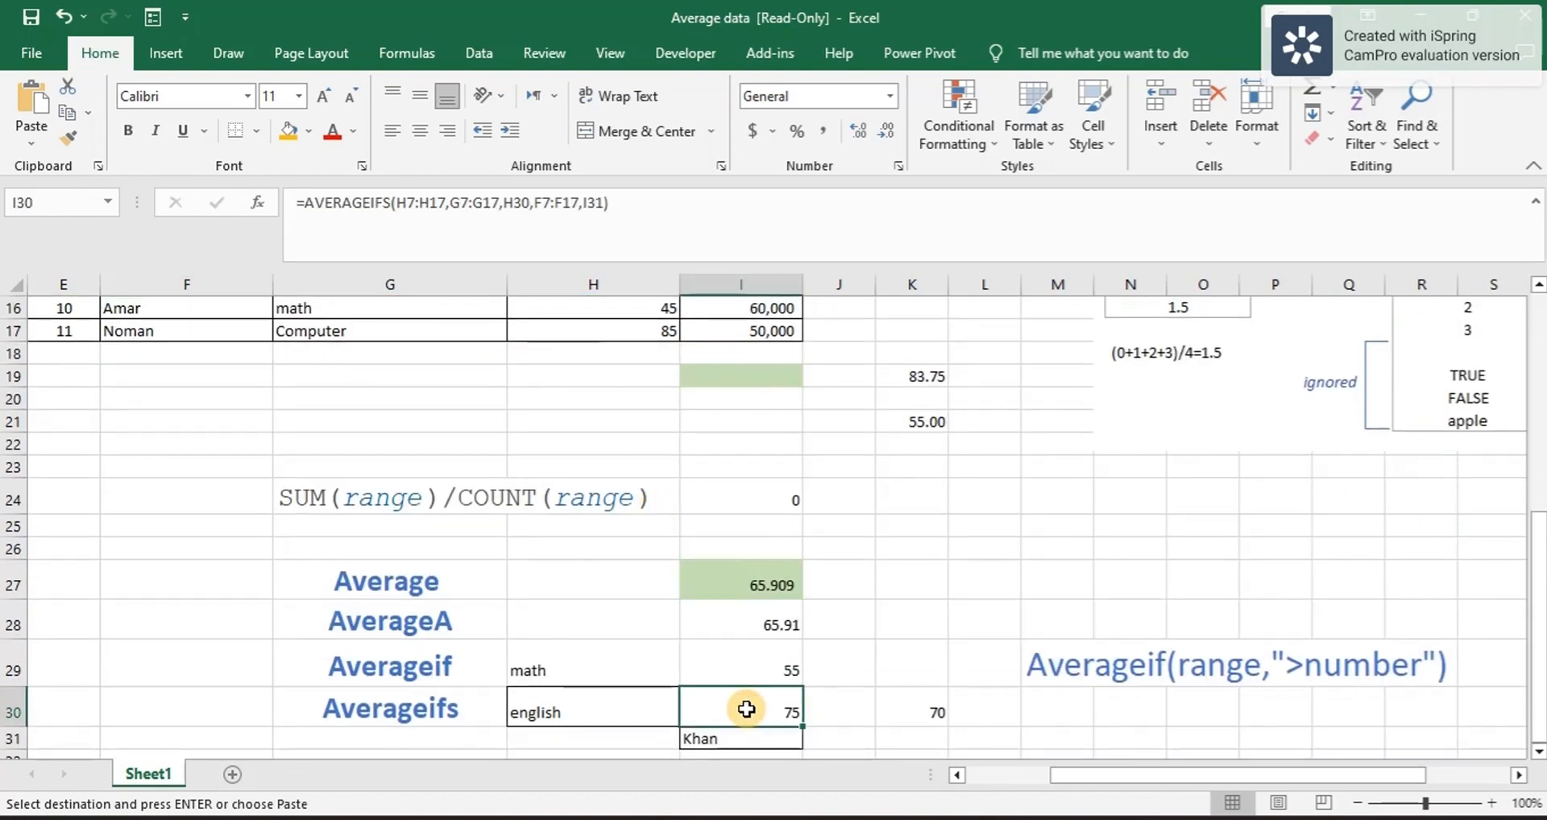
scroll(747, 661, "up", 3)
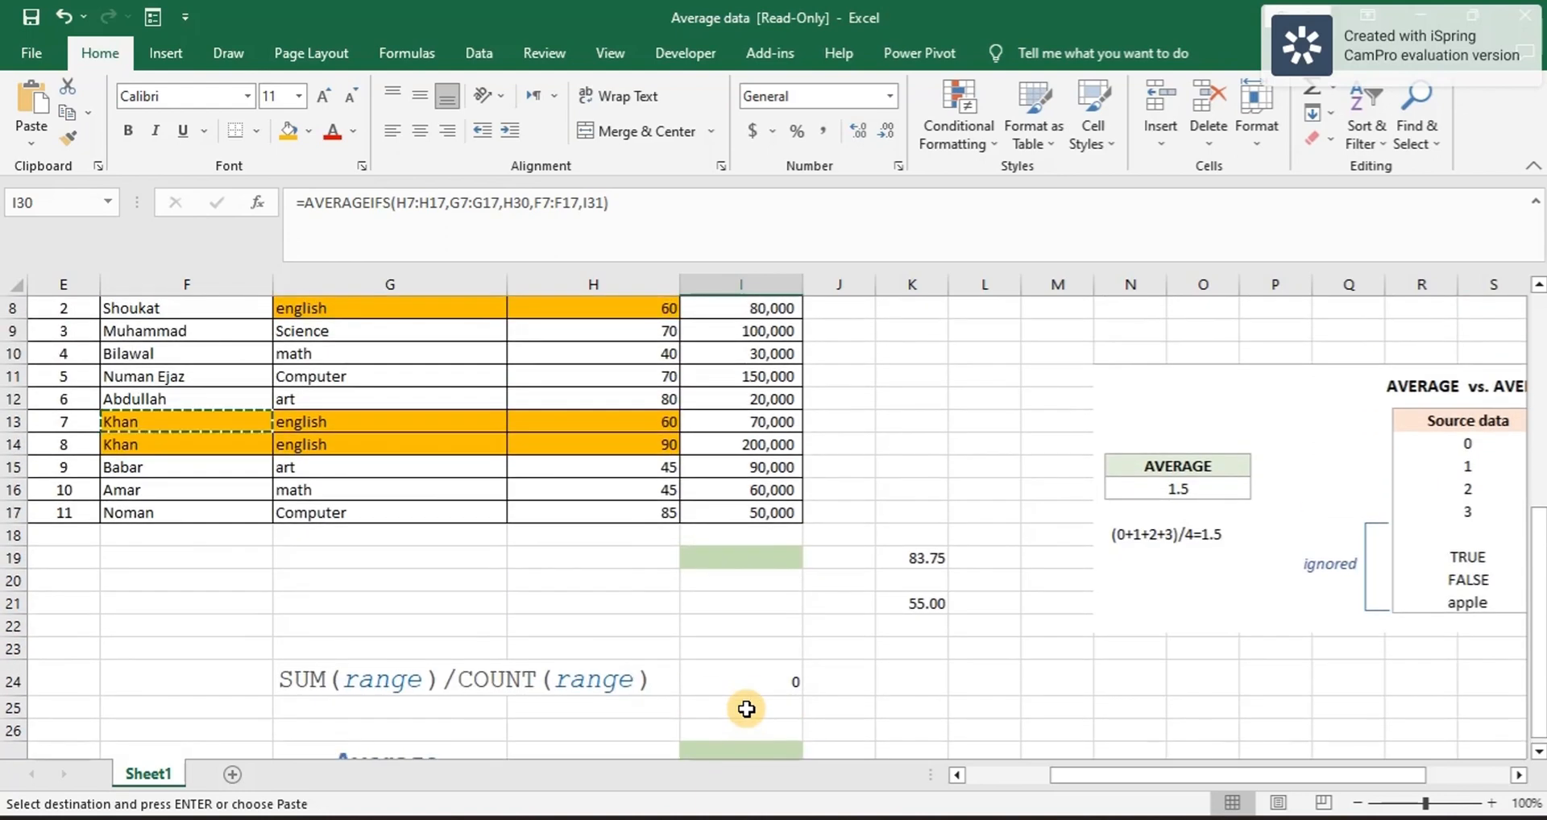
left_click_drag(649, 422, 647, 444)
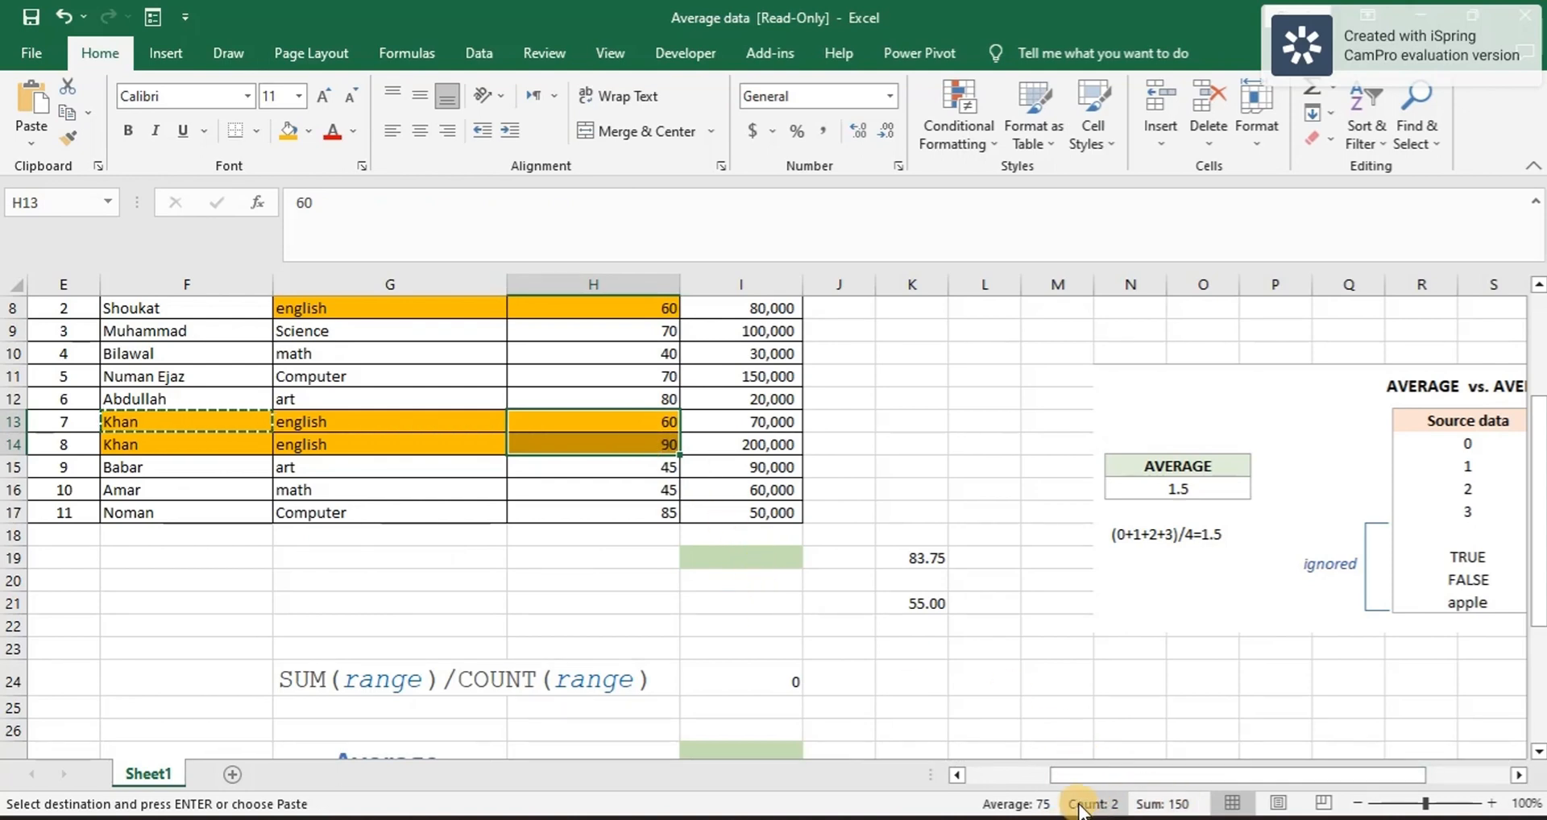
scroll(878, 673, "down", 4)
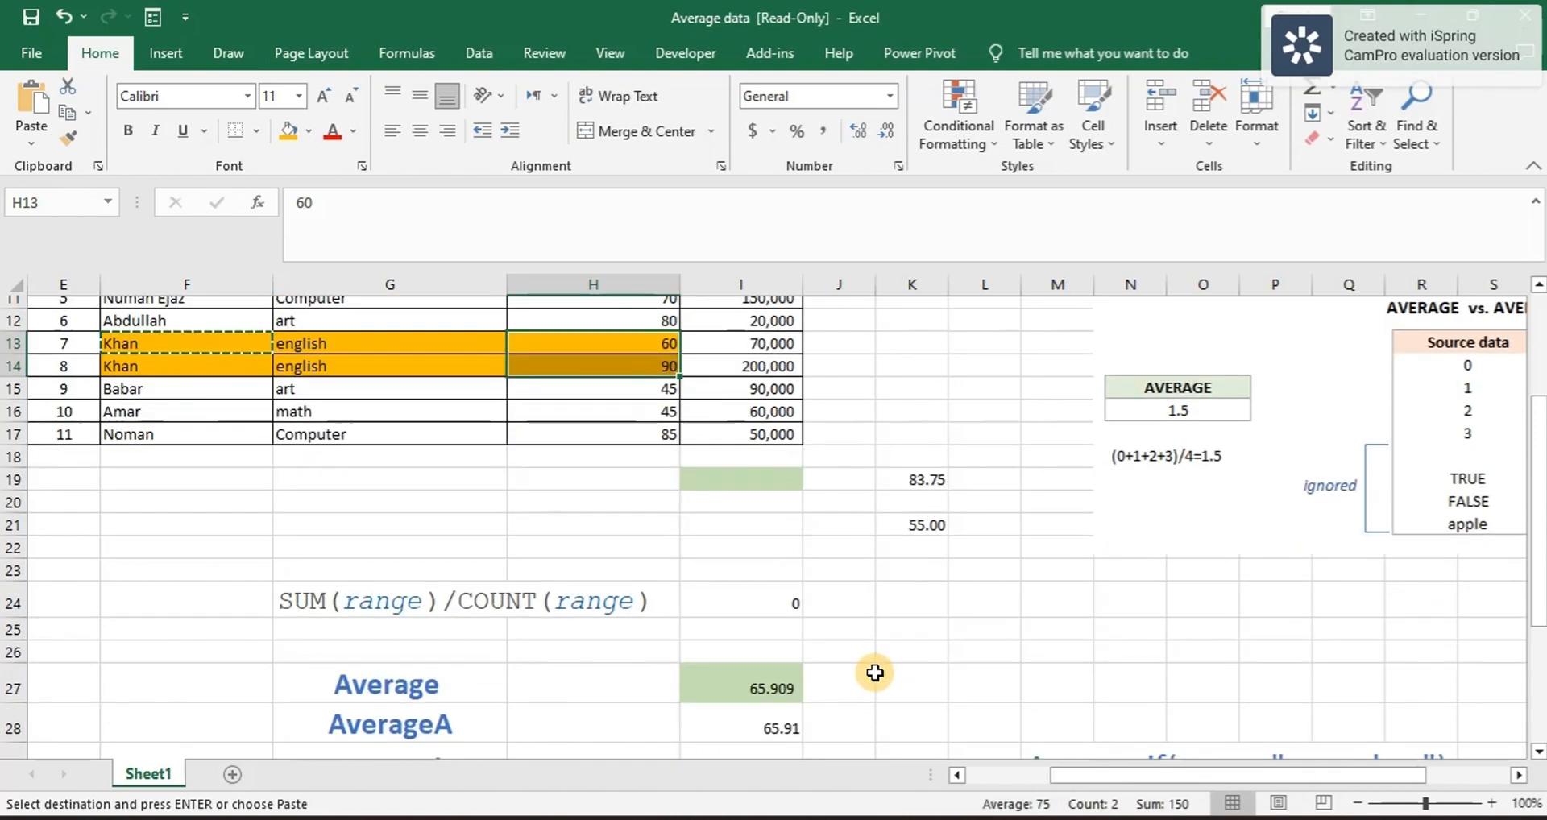